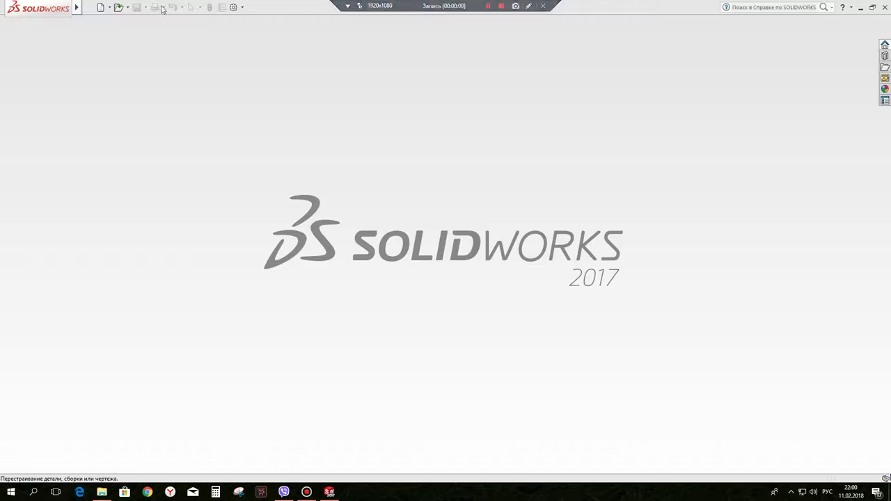
Step: Create a new part and start a sketch on the Справа (Right) plane
click(101, 7)
click(215, 219)
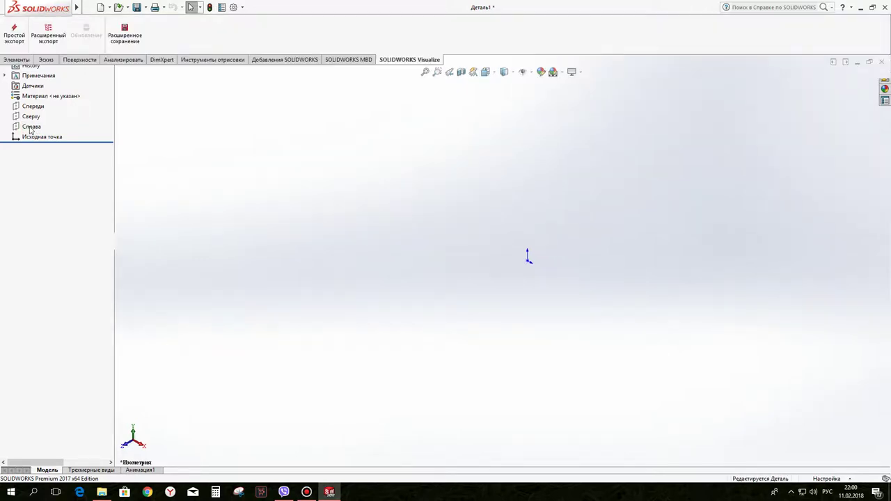
click(31, 177)
click(36, 165)
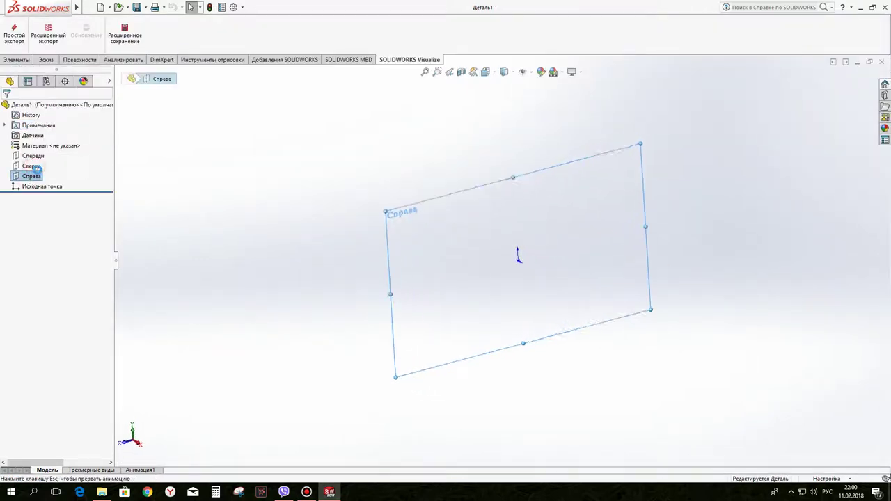
click(93, 22)
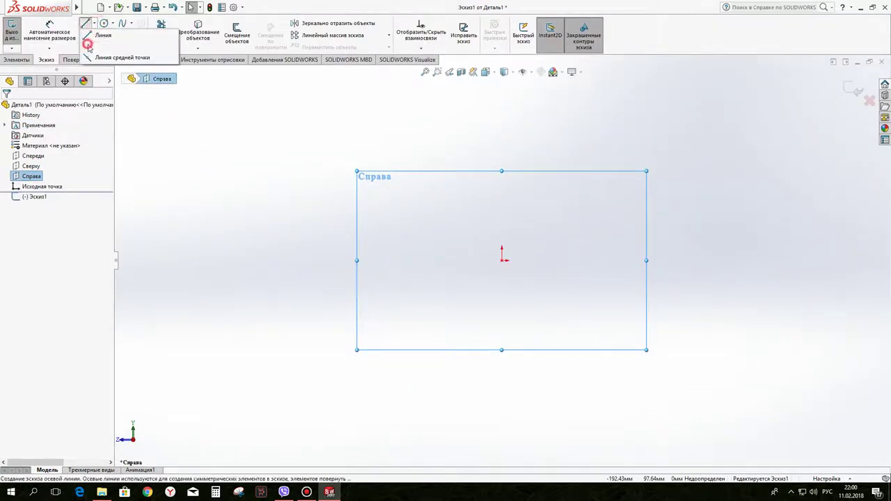
Step: Draw a vertical centreline to the origin and a closed downward triangle with a horizontal top edge
click(105, 46)
click(501, 129)
click(501, 260)
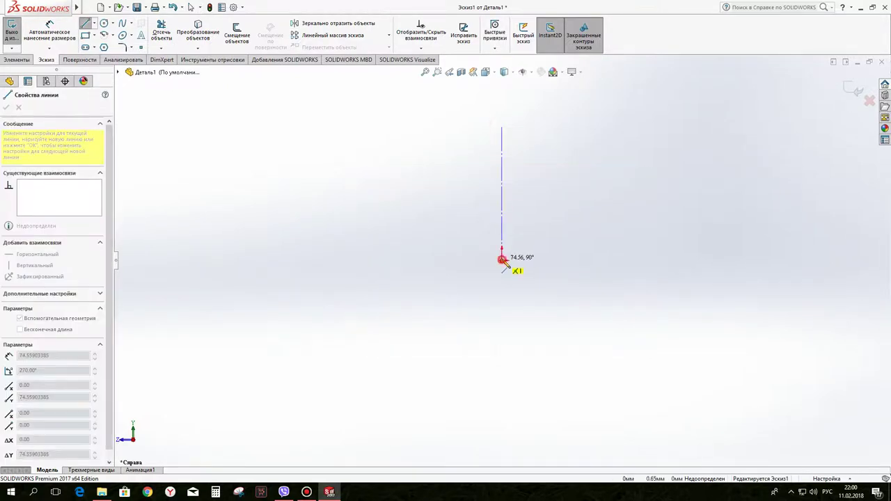
click(94, 23)
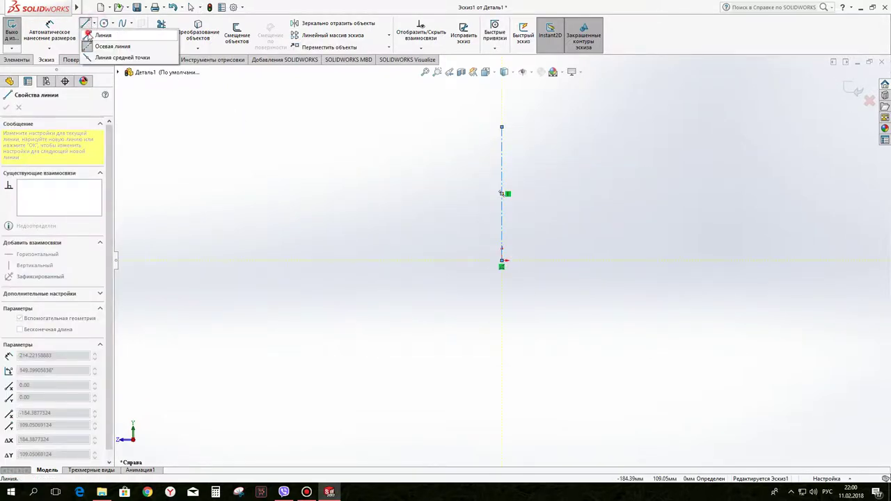
click(88, 35)
click(382, 127)
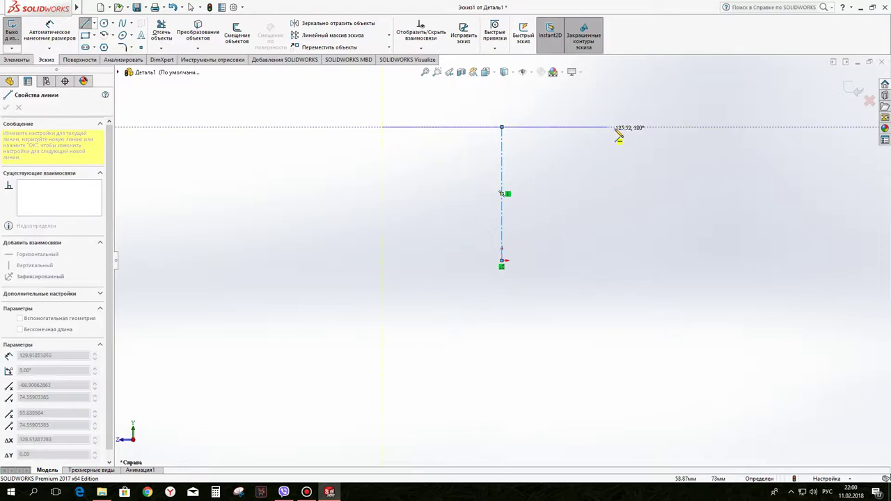
click(618, 127)
click(501, 260)
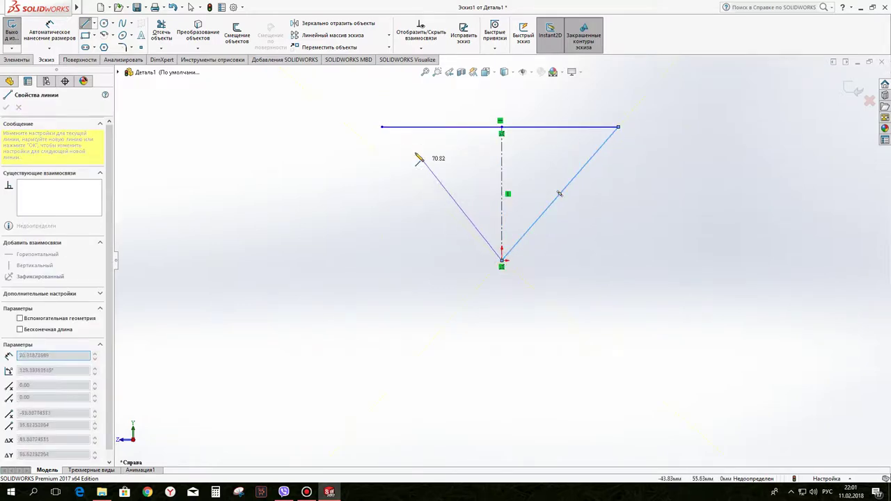
click(381, 127)
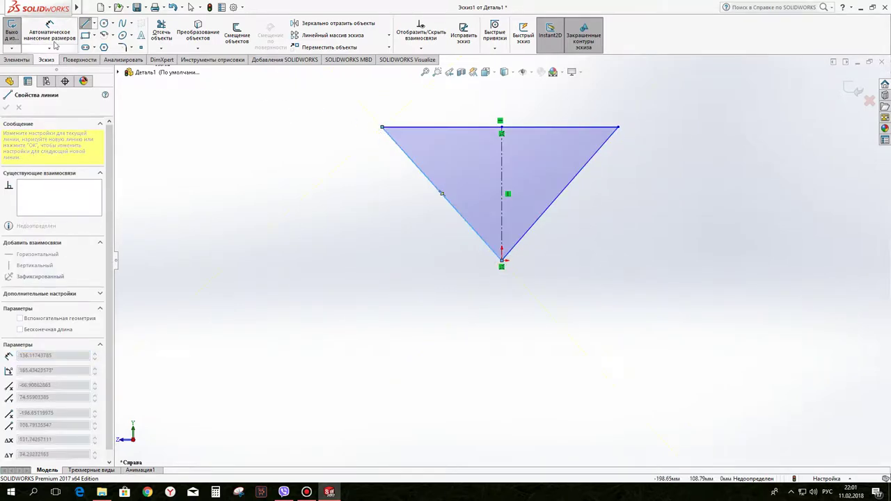
key(Escape)
Step: Dimension both slanted triangle edges to 60 mm
click(548, 214)
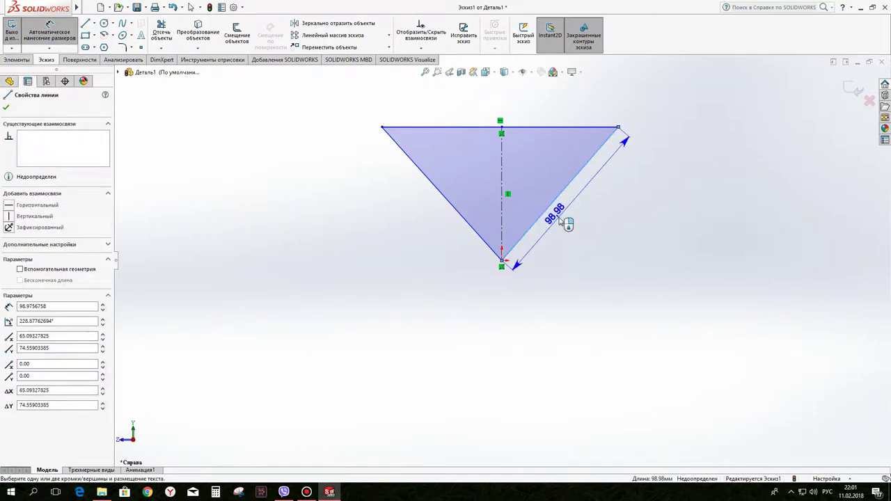
click(554, 224)
text(60)
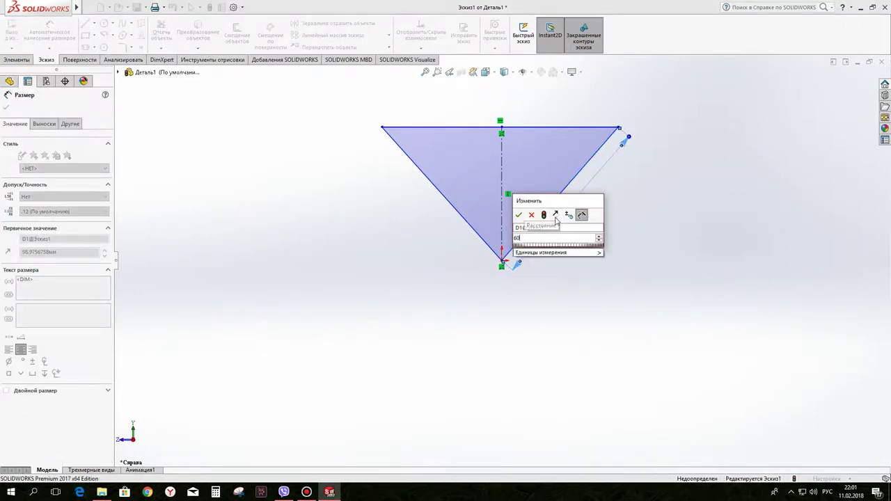
click(518, 216)
click(467, 229)
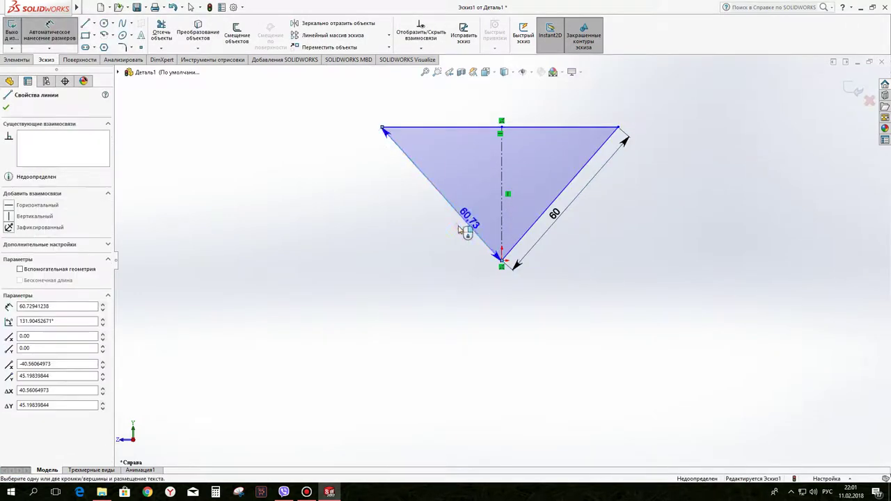
click(459, 229)
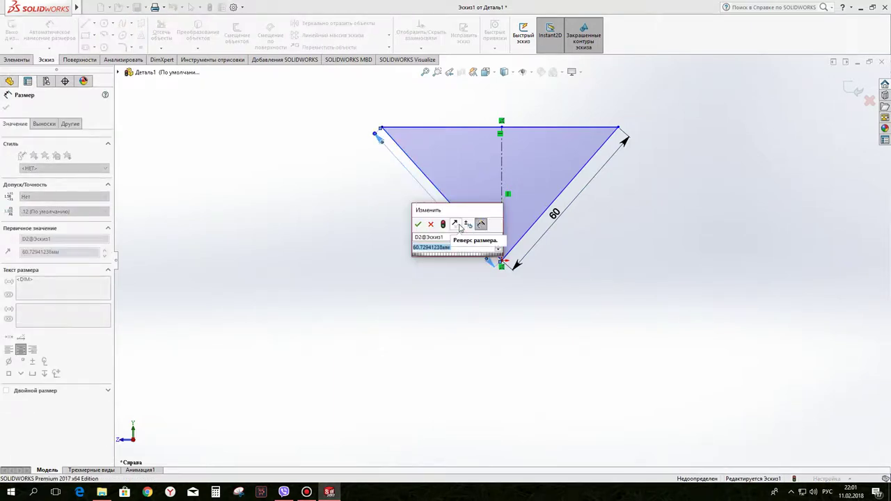
text(60)
click(415, 225)
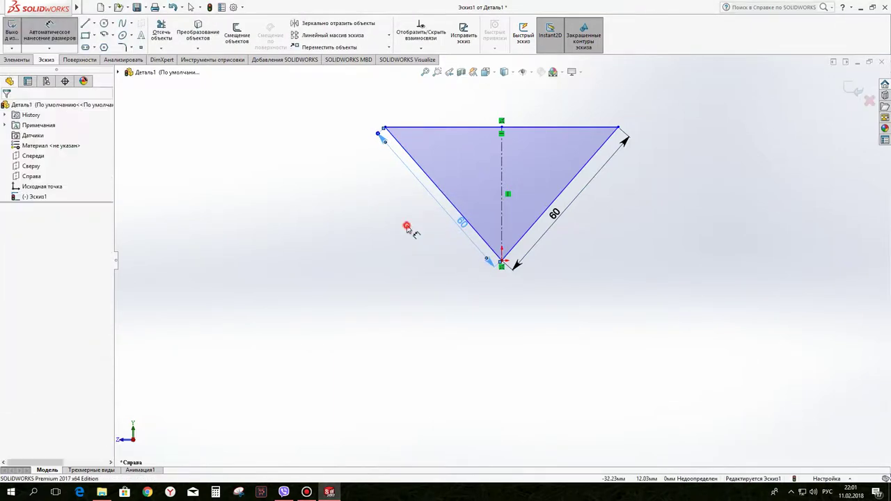
Step: Set a 45° angle between the left edge and the centreline, then leave the sketch
click(449, 202)
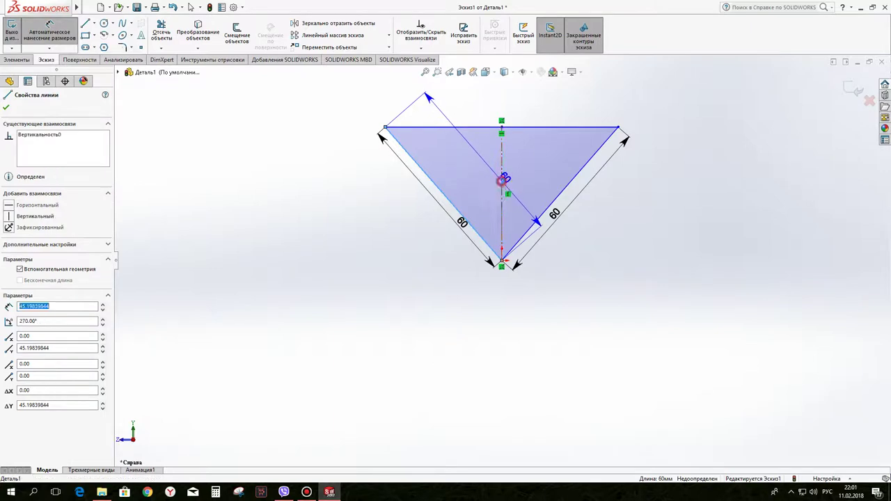
click(502, 183)
click(481, 176)
text(45)
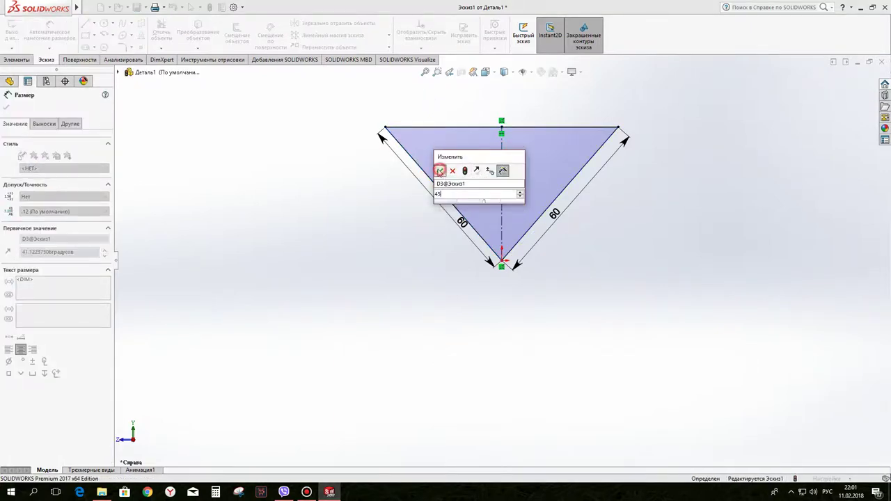
click(440, 173)
click(455, 204)
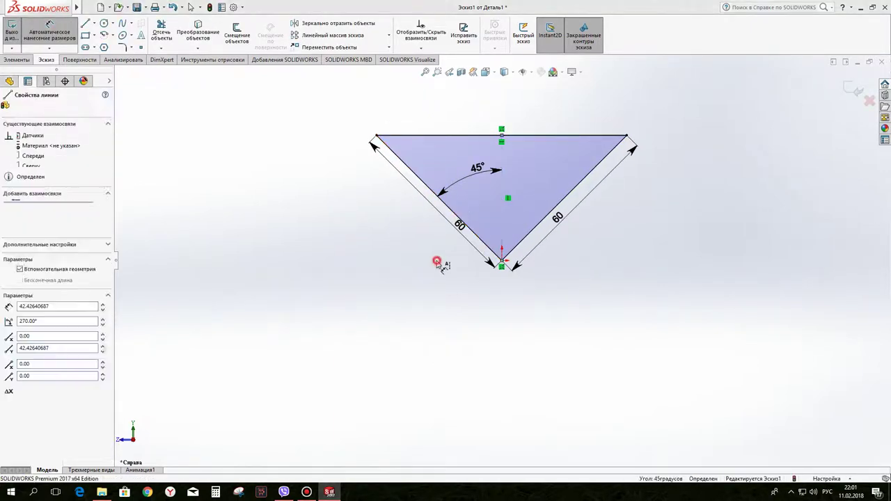
click(418, 264)
key(f)
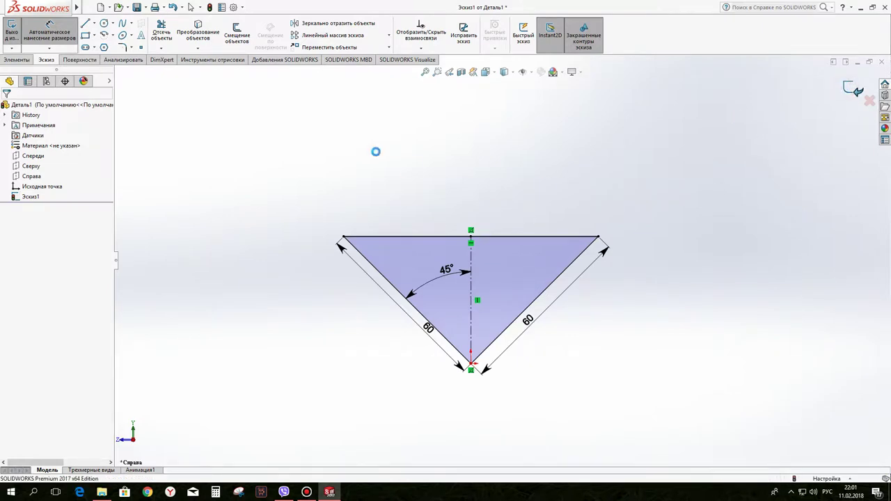
click(16, 60)
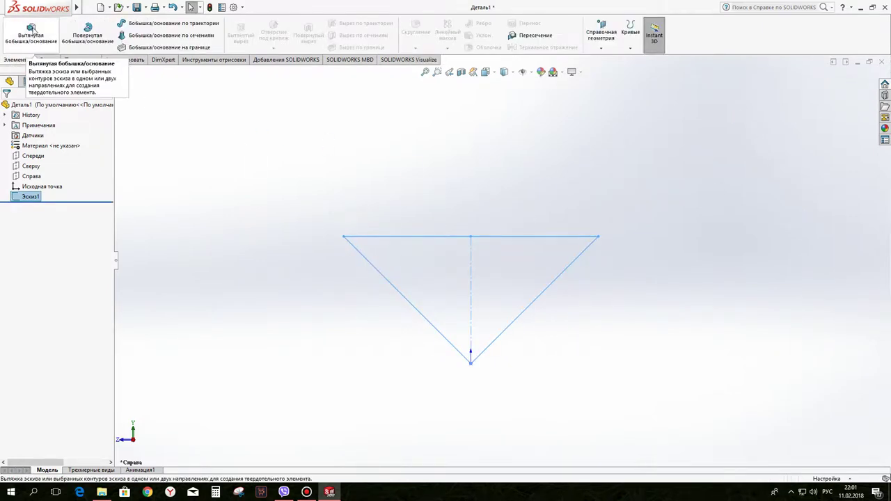
Step: Extrude Эскиз1 60 mm into a triangular prism and orbit around it
click(31, 29)
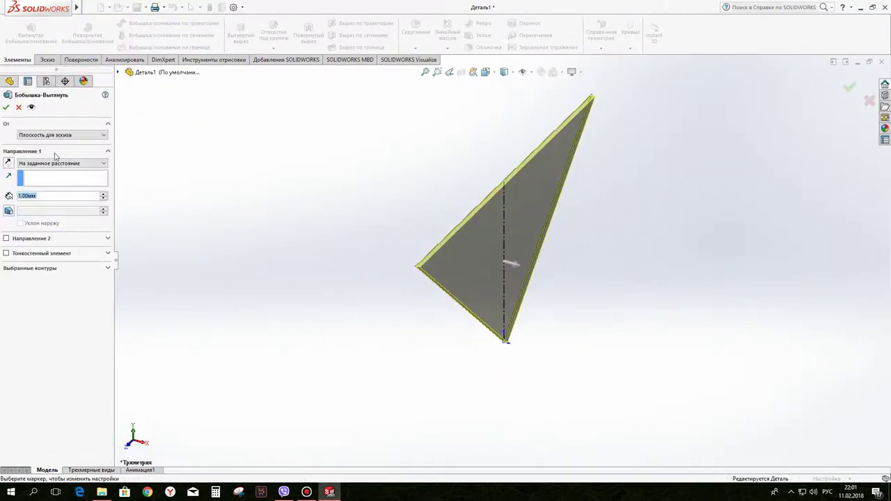
text(60)
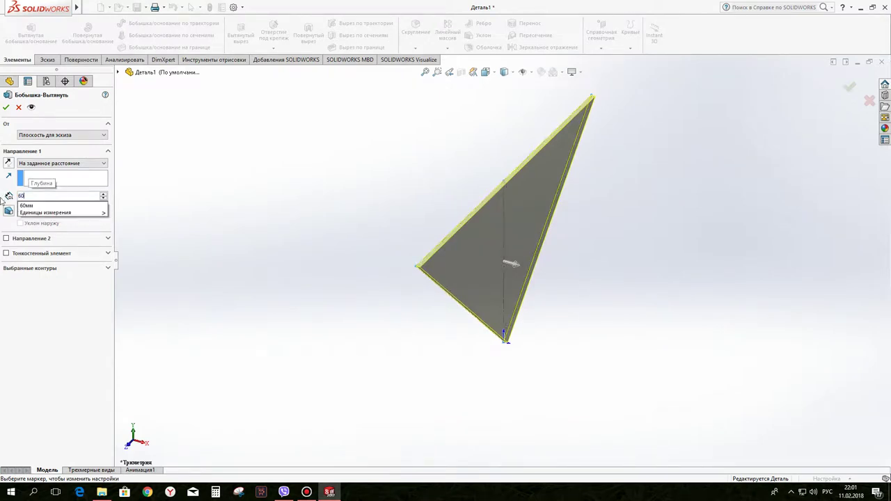
key(Return)
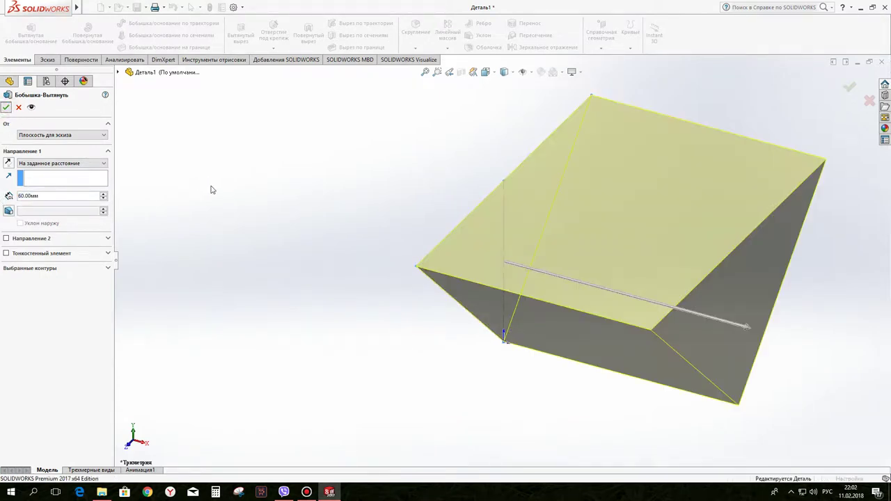
key(Return)
scroll(501, 250, up, 5)
mouse_move(603, 249)
middle_down()
mouse_move(495, 313)
mouse_move(478, 221)
middle_up()
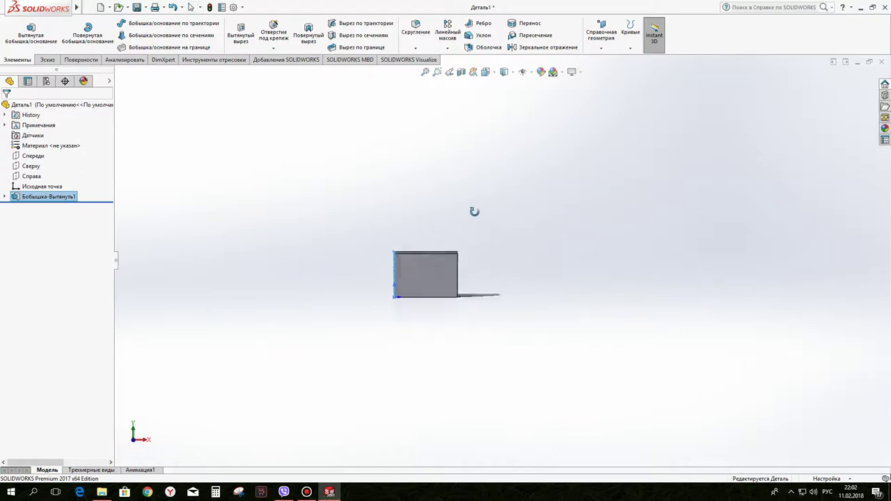
click(429, 279)
mouse_move(429, 279)
middle_down()
mouse_move(355, 259)
mouse_move(361, 352)
middle_up()
scroll(431, 288, down, 3)
mouse_move(431, 289)
middle_down()
mouse_move(461, 193)
mouse_move(471, 237)
mouse_move(481, 222)
mouse_move(506, 229)
mouse_move(490, 238)
mouse_move(501, 187)
mouse_move(493, 186)
middle_up()
right_click(494, 200)
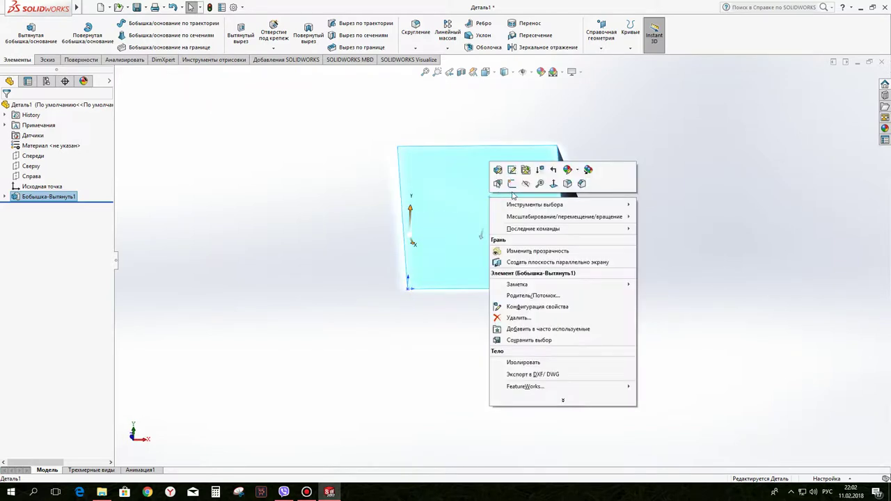
Step: Start a sketch on the prism's square face and draw both diagonal centrelines
click(513, 181)
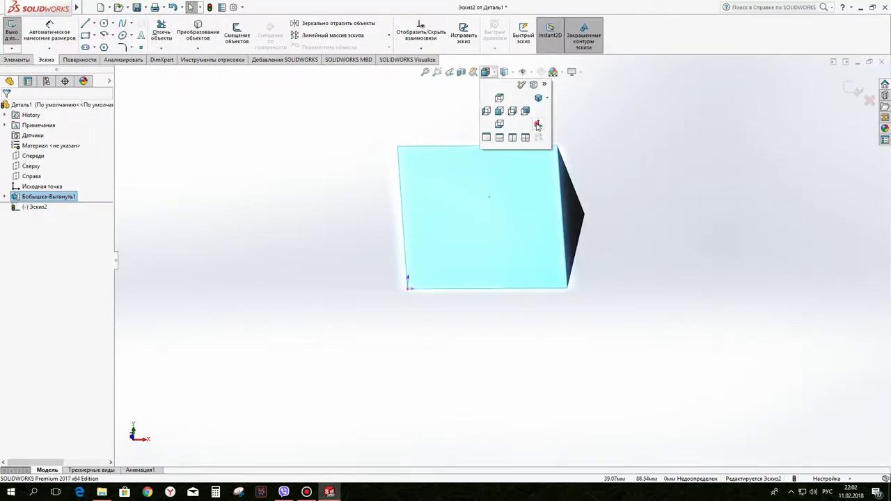
click(537, 127)
click(95, 25)
click(108, 47)
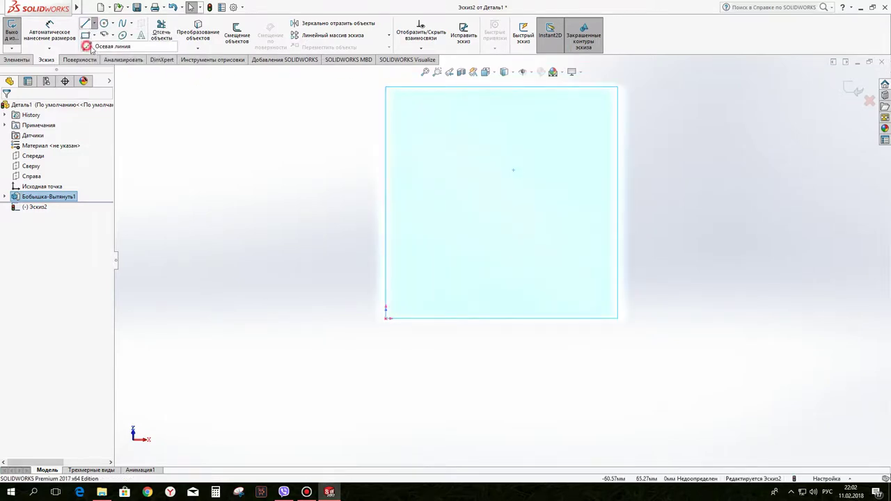
click(387, 88)
click(616, 318)
click(618, 86)
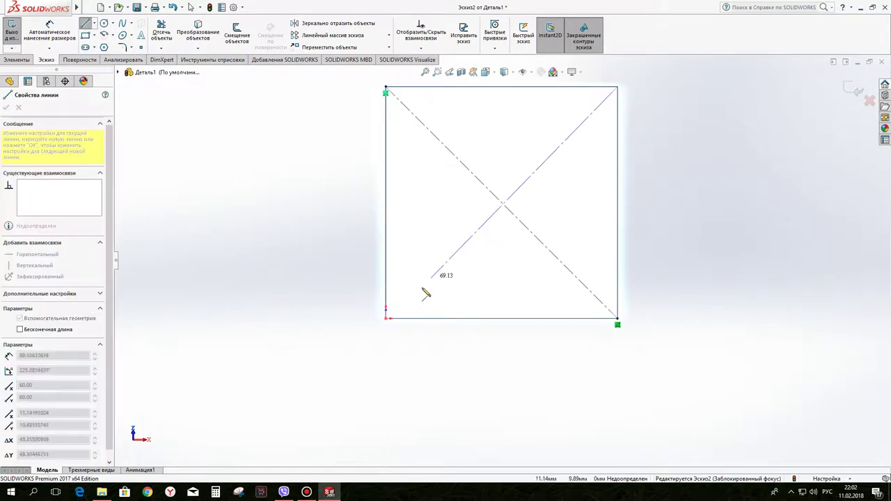
click(386, 318)
Step: Draw a circle at the diagonals' crossing and dimension it to Ø15 mm
click(104, 23)
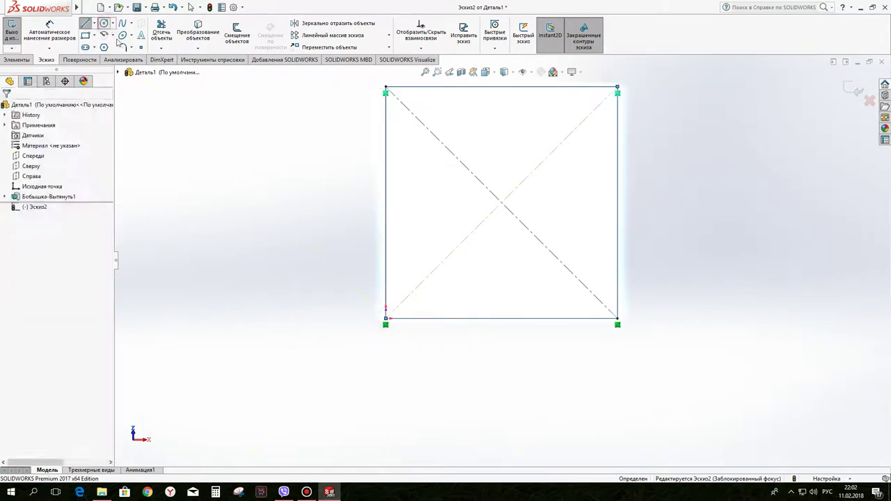
click(502, 201)
click(512, 151)
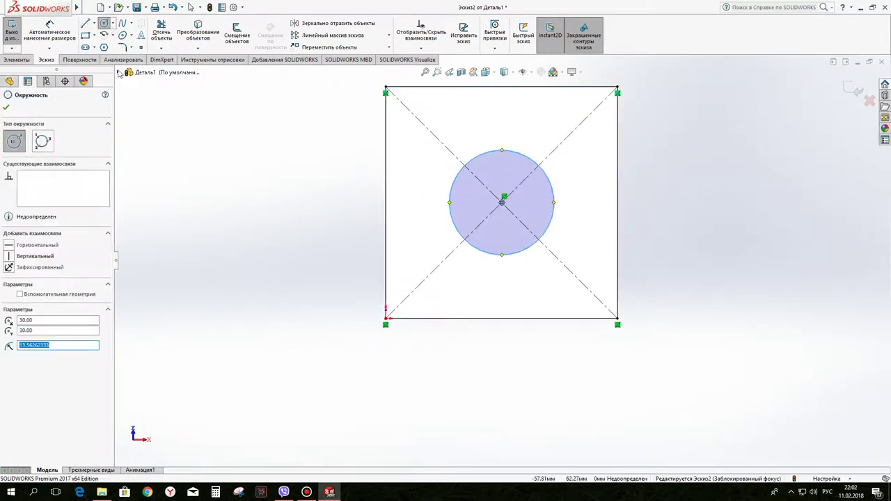
key(Escape)
click(555, 196)
right_drag(583, 195, 686, 199)
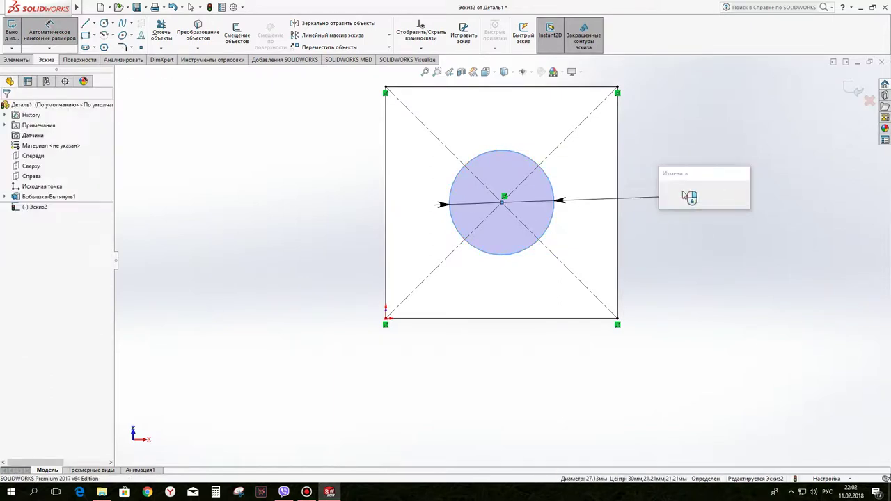
click(704, 202)
text(15)
click(665, 194)
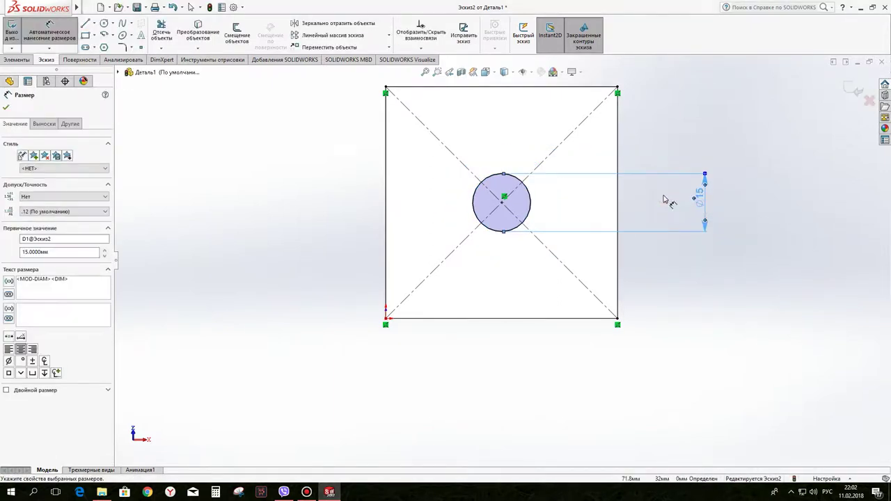
key(Escape)
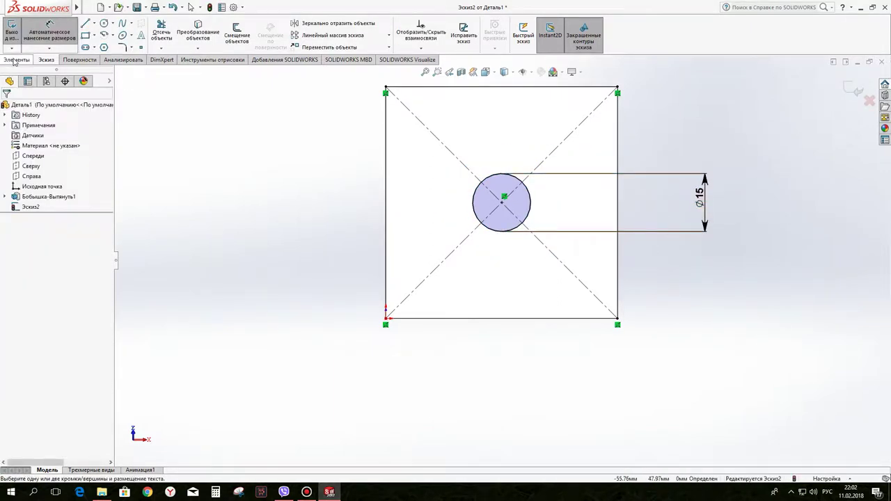
click(21, 60)
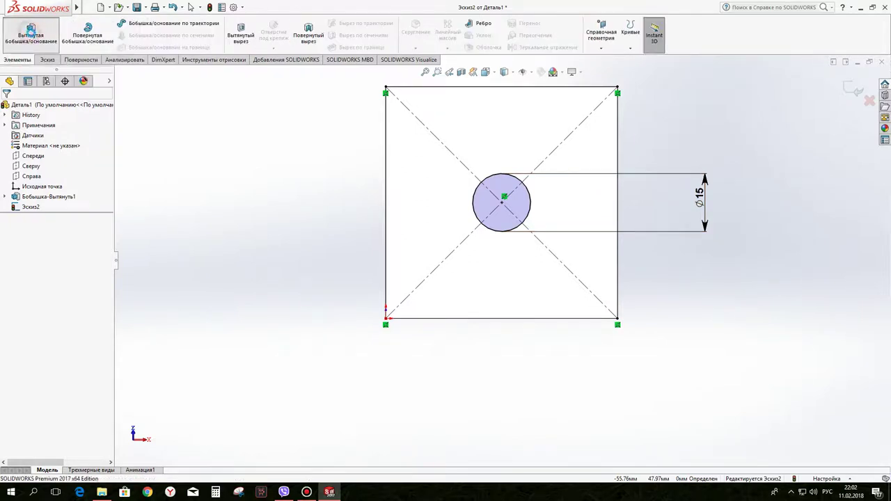
Step: Extrude the Ø15 circle 8 mm into a cylindrical peg (Бобышка-Вытянуть2)
click(31, 33)
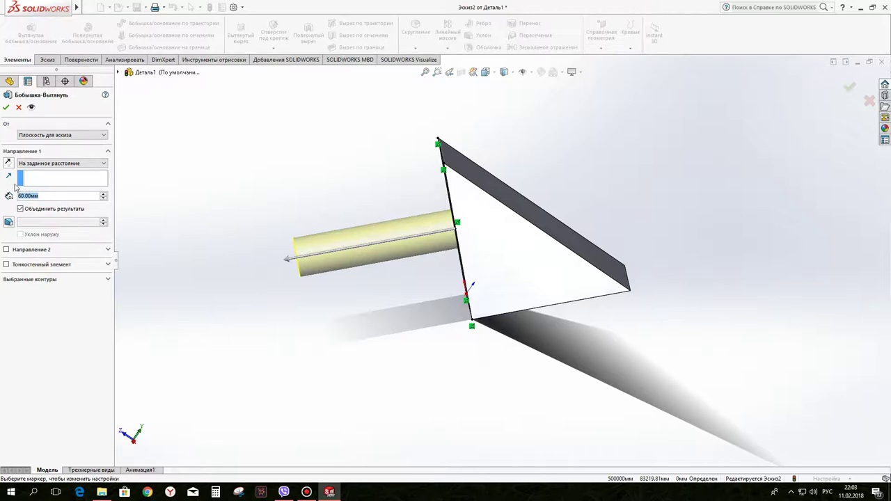
key(Return)
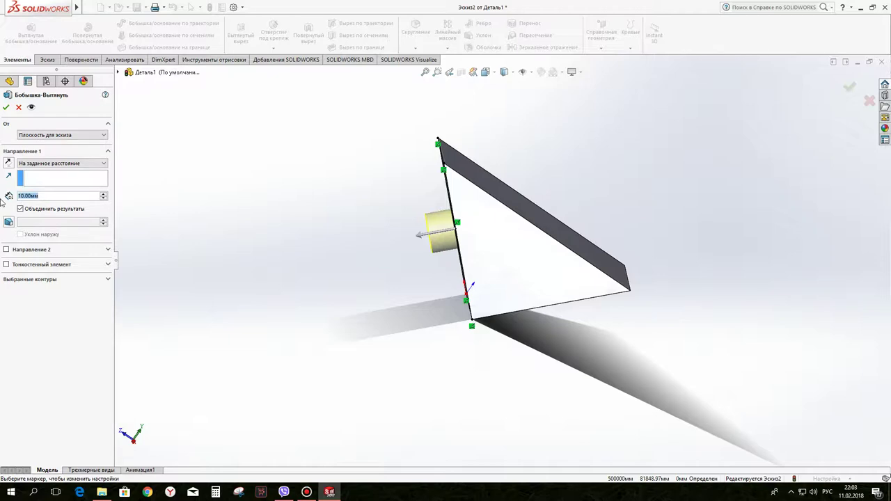
text(8)
key(Return)
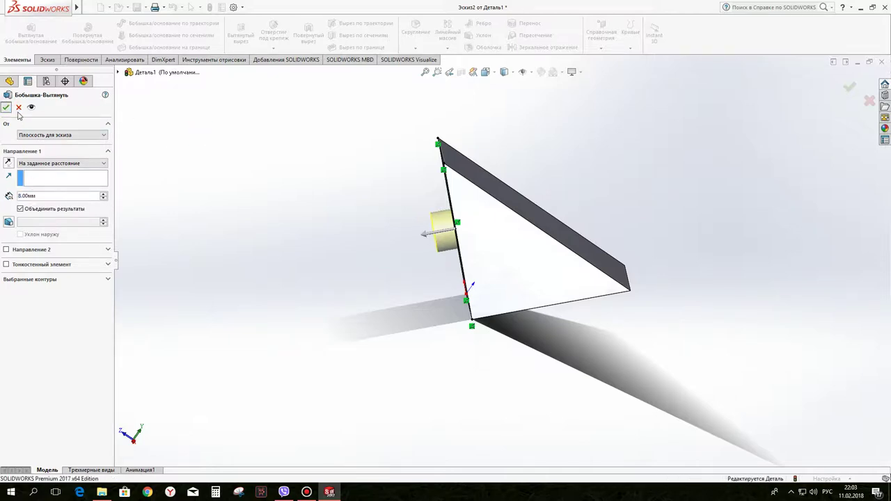
click(5, 107)
mouse_move(250, 202)
middle_down()
mouse_move(350, 225)
mouse_move(407, 318)
mouse_move(332, 327)
mouse_move(314, 264)
mouse_move(312, 181)
mouse_move(594, 334)
middle_up()
scroll(594, 334, down, 3)
mouse_move(438, 184)
middle_down()
mouse_move(393, 144)
mouse_move(441, 199)
middle_up()
click(446, 201)
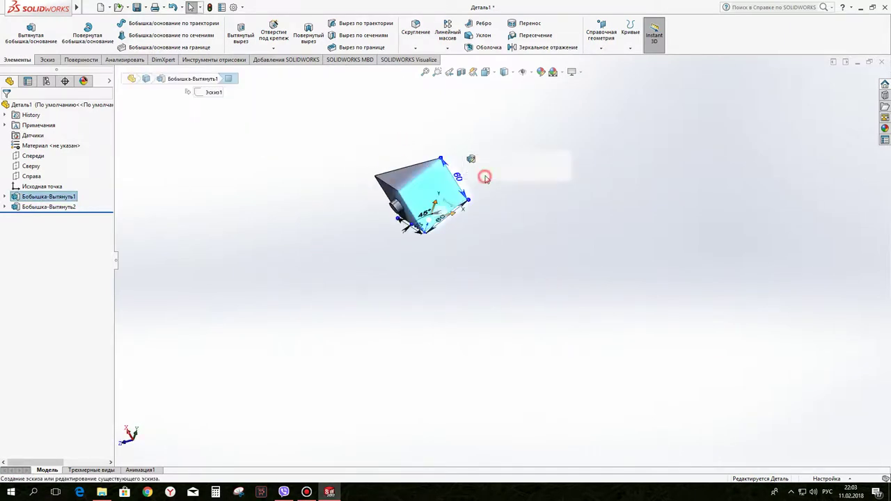
Step: Sketch two diagonal centrelines across another square face of the prism
click(485, 175)
click(499, 94)
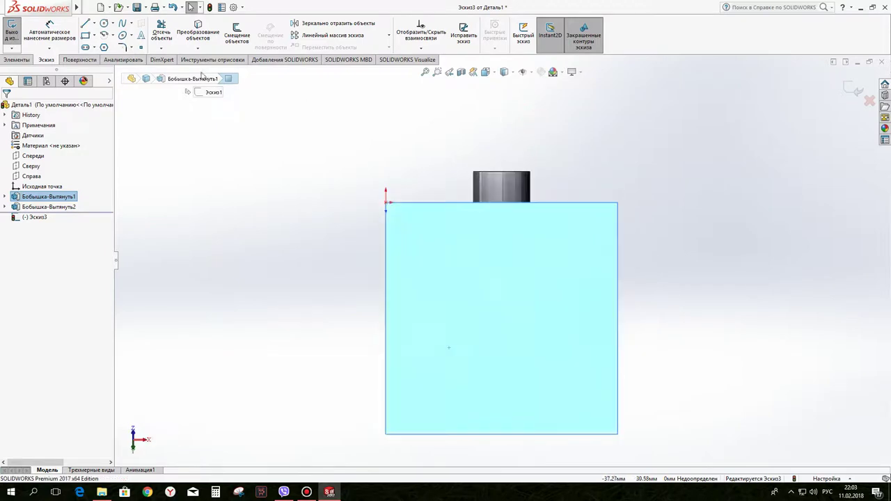
key(l)
click(386, 203)
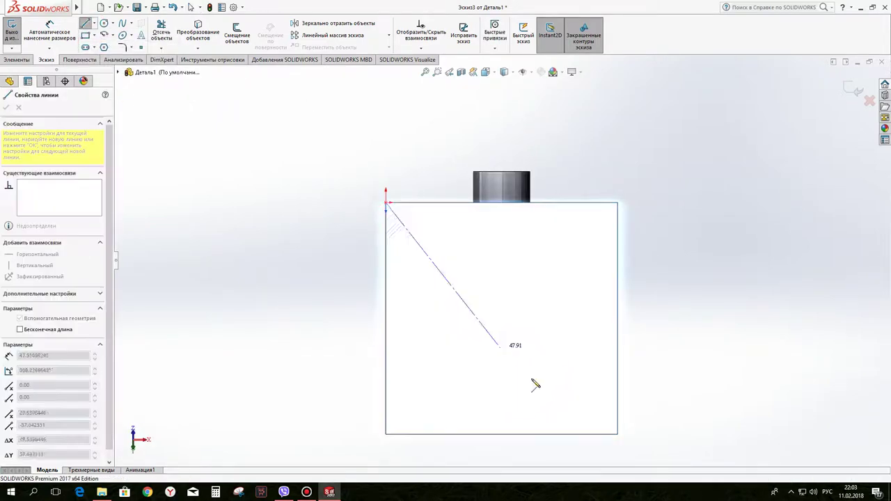
click(618, 434)
key(Escape)
click(617, 203)
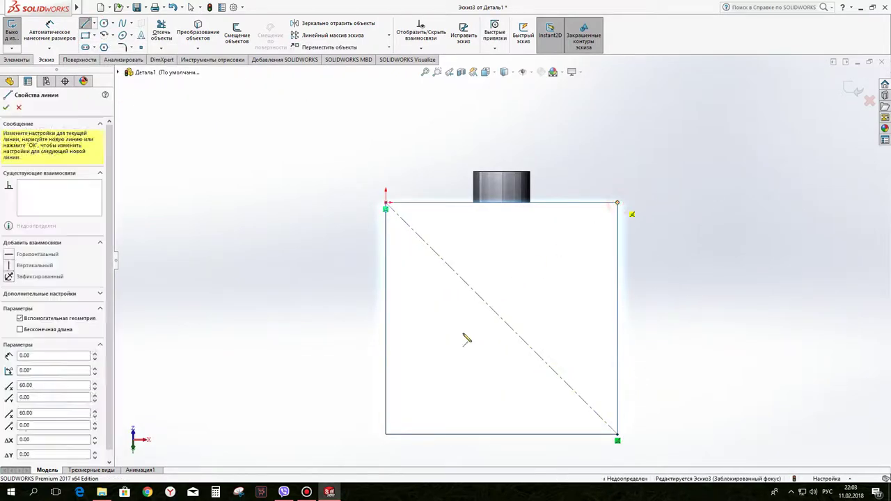
click(386, 435)
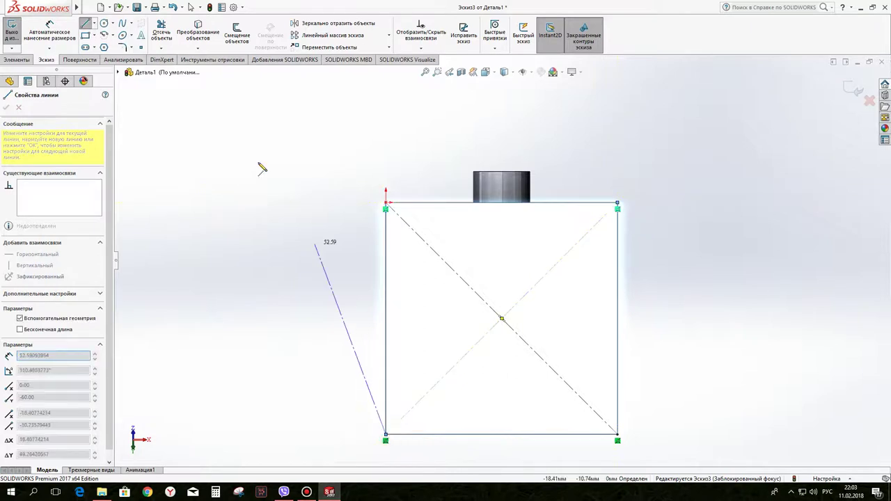
Step: Add a Ø15 mm circle centred where the diagonals cross
click(104, 23)
click(501, 318)
click(491, 252)
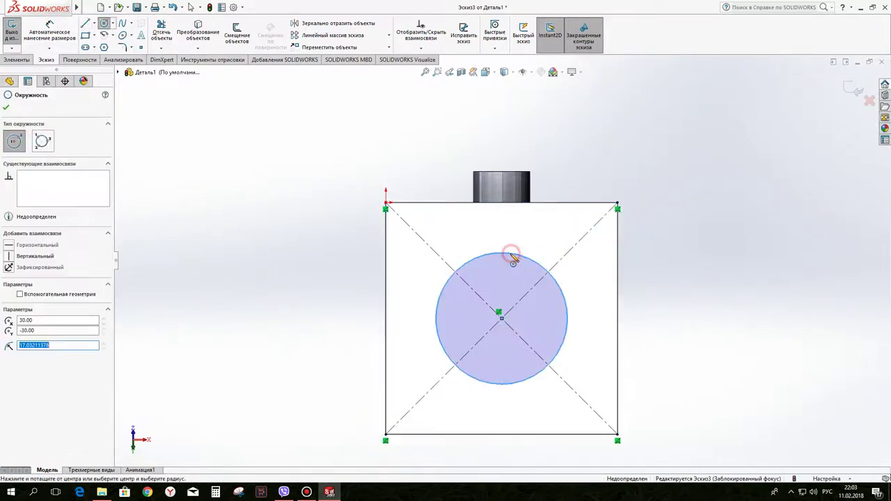
key(Escape)
click(517, 256)
click(741, 258)
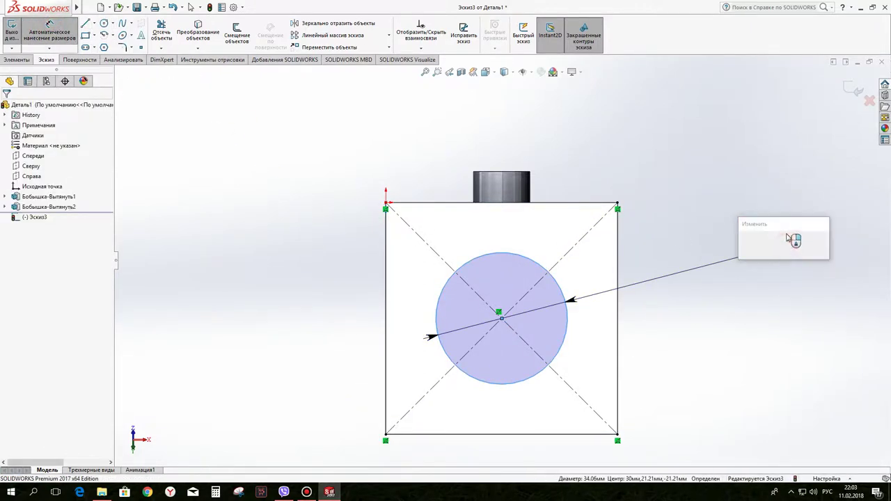
text(15)
key(Return)
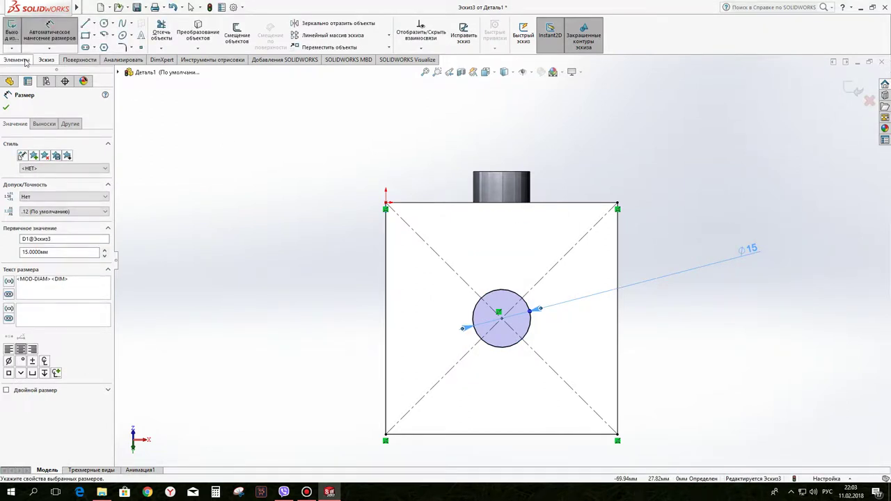
Step: Cut the circle 8 mm deep into a hole (Вырез-Вытянуть1)
click(20, 60)
click(241, 30)
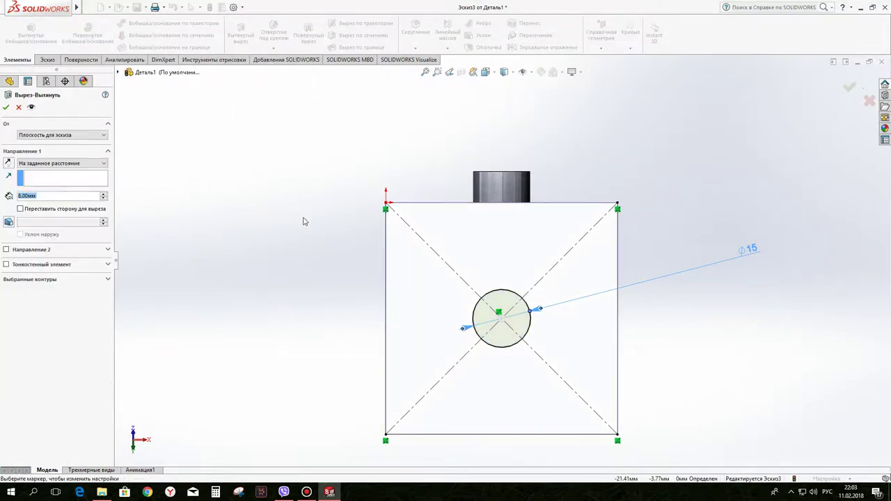
click(6, 106)
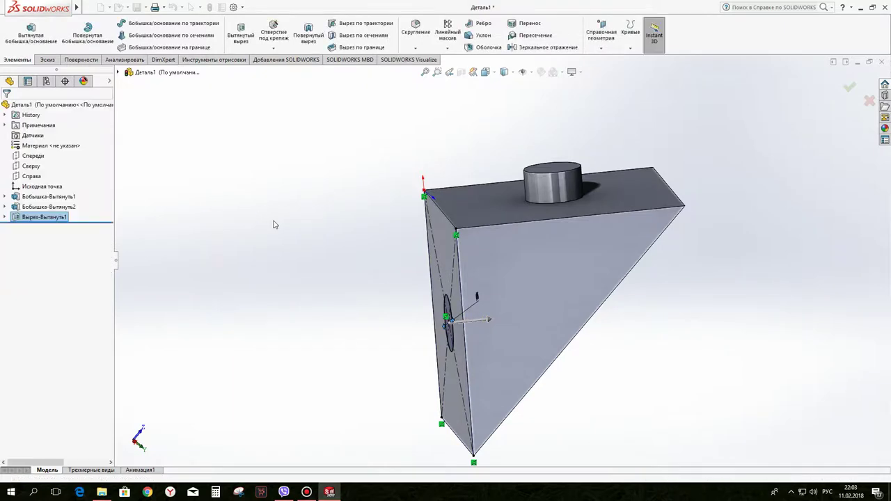
mouse_move(273, 221)
middle_down()
mouse_move(604, 230)
mouse_move(515, 278)
middle_up()
scroll(515, 278, down, 3)
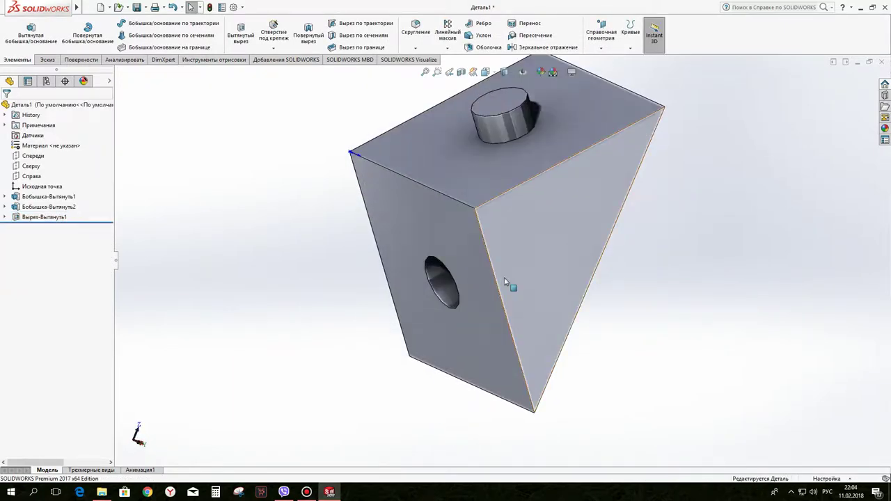
click(537, 261)
click(641, 230)
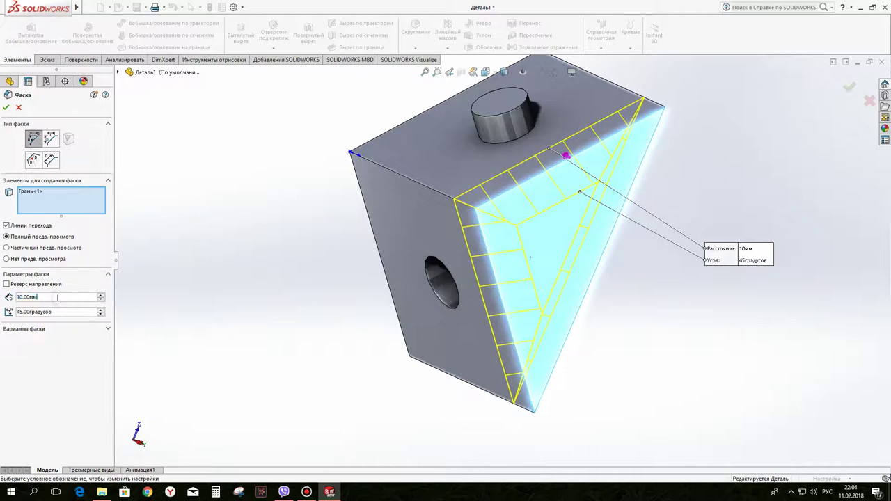
Step: Chamfer two faces at 2 mm × 45° (Фаска1)
text(2)
key(Return)
mouse_move(208, 369)
middle_down()
mouse_move(270, 322)
mouse_move(370, 169)
middle_up()
click(376, 167)
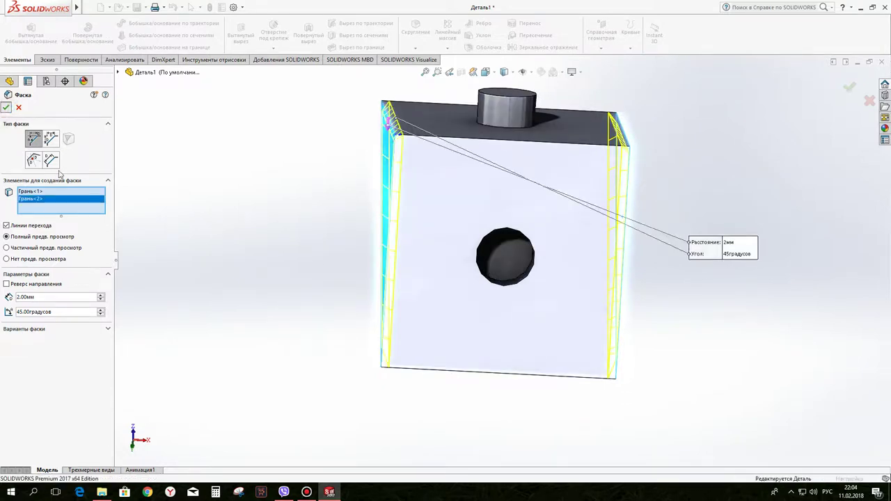
key(Return)
mouse_move(320, 229)
middle_down()
mouse_move(490, 356)
mouse_move(354, 322)
mouse_move(358, 235)
middle_up()
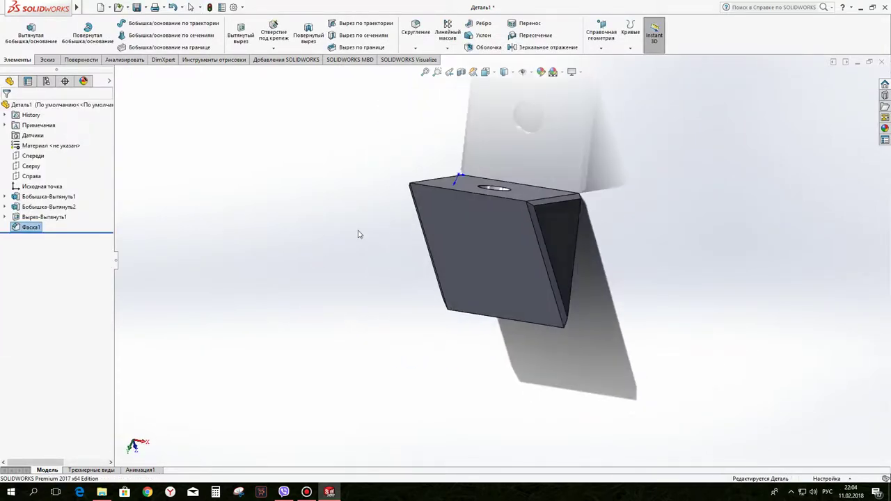
Step: Round three edges with a 0.5 mm fillet (Скругление1)
click(509, 202)
key(f)
mouse_move(495, 303)
middle_down()
mouse_move(373, 250)
mouse_move(394, 197)
mouse_move(511, 333)
mouse_move(535, 204)
middle_up()
click(543, 201)
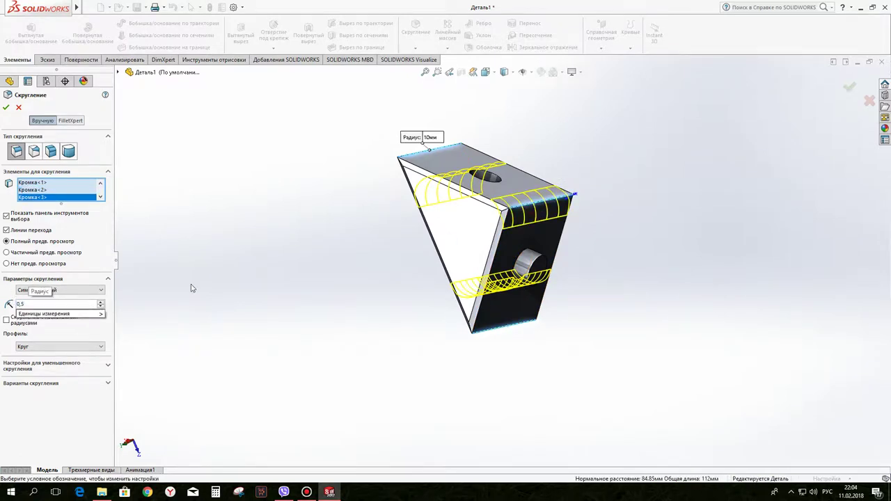
key(Return)
click(6, 108)
mouse_move(318, 229)
middle_down()
mouse_move(458, 183)
mouse_move(479, 145)
middle_up()
click(479, 144)
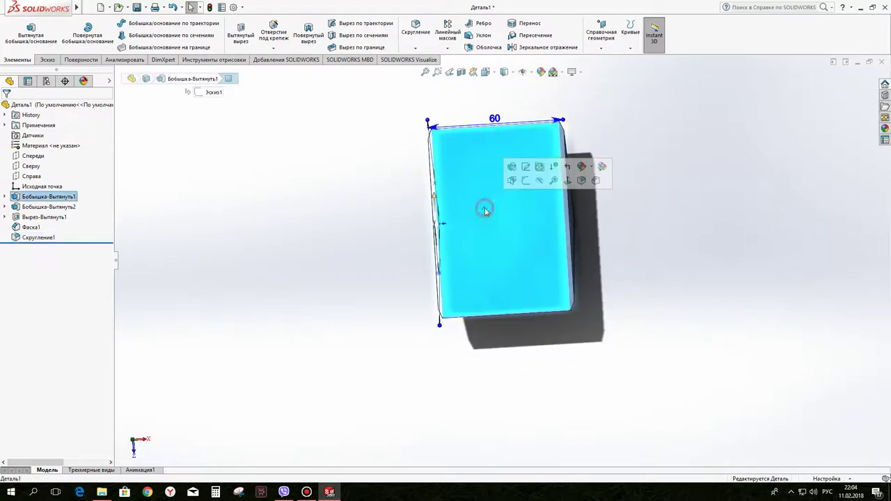
Step: Sketch a 2 mm inward offset of the large rectangular face's outline
click(530, 185)
click(236, 33)
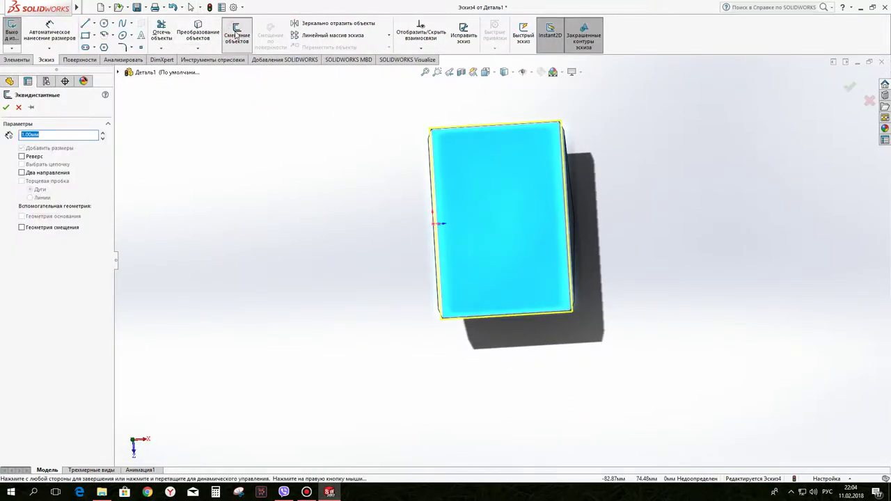
click(21, 157)
click(103, 134)
click(6, 108)
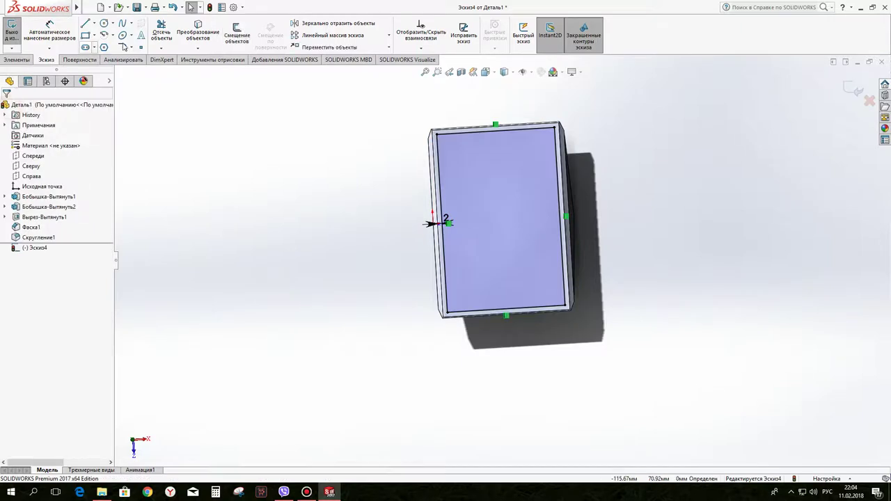
Step: Cut the offset outline into a shallow pocket (Вырез-Вытянуть2)
click(10, 60)
click(241, 32)
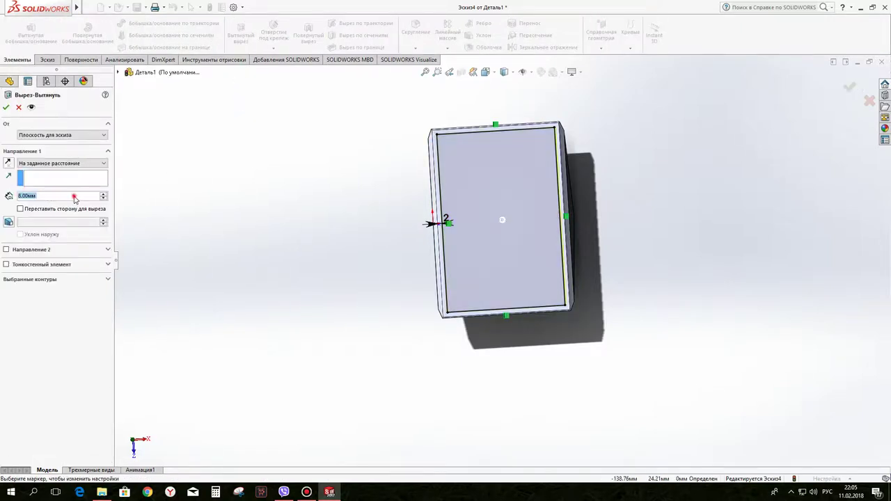
text(2)
key(Return)
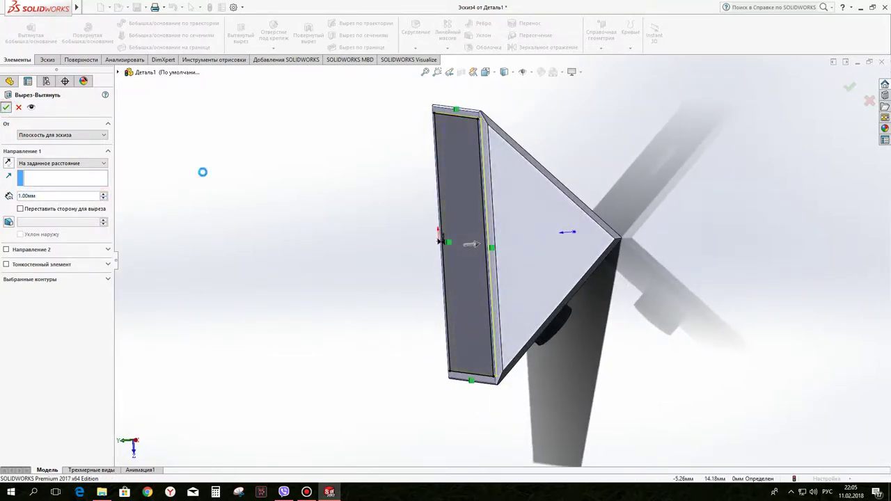
scroll(491, 169, down, 3)
click(491, 169)
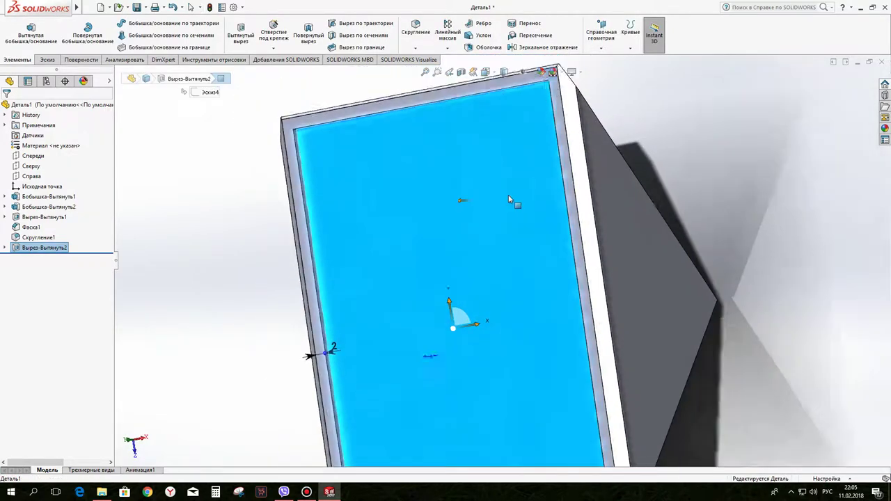
middle_drag(508, 199, 521, 191)
Step: Chamfer the pocket's edges 2 mm × 45° (Фаска2)
right_click(518, 183)
key(Escape)
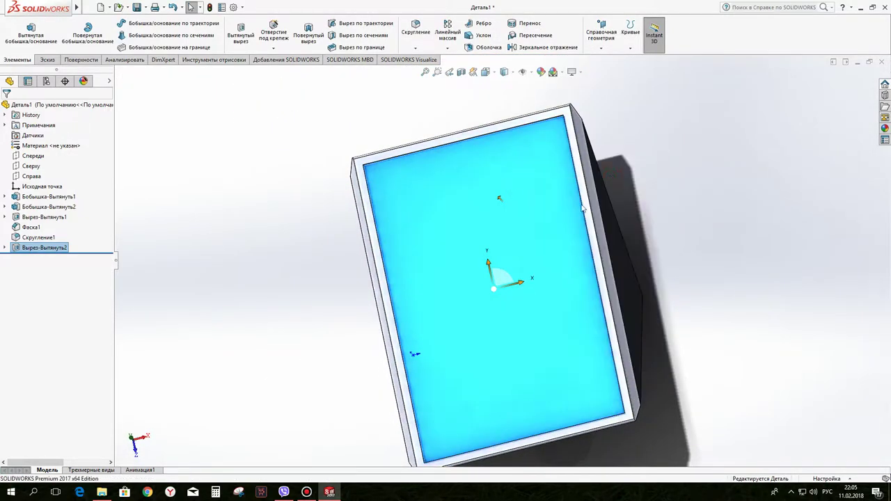
mouse_move(583, 207)
middle_down()
mouse_move(473, 203)
mouse_move(473, 235)
mouse_move(527, 194)
middle_up()
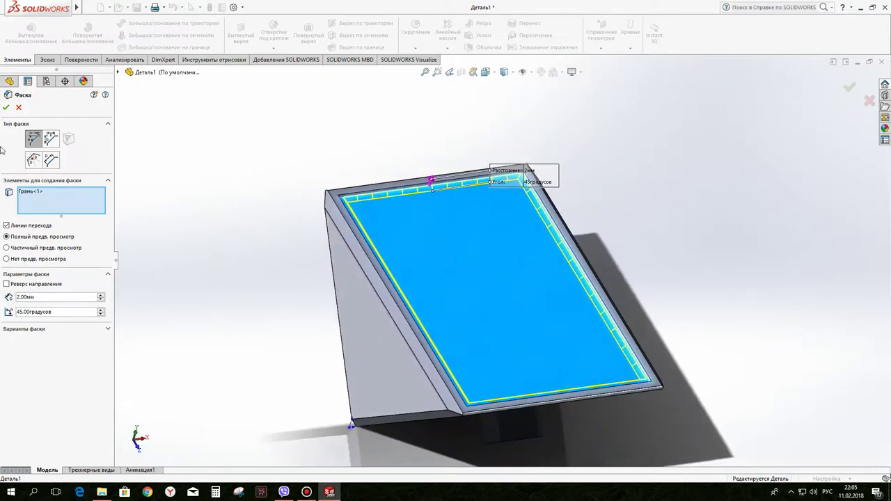
click(6, 108)
middle_drag(218, 148, 376, 307)
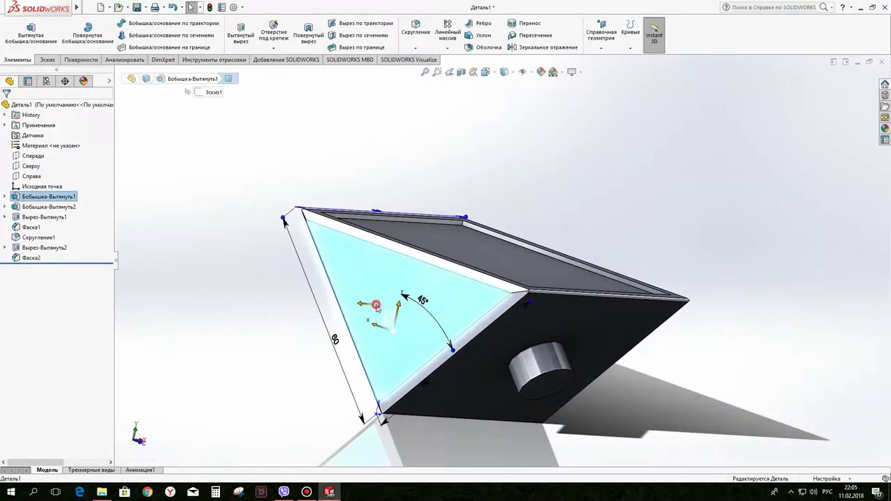
Step: Offset the triangular end face's outline and cut it 1 mm deep (Вырез-Вытянуть3)
click(416, 278)
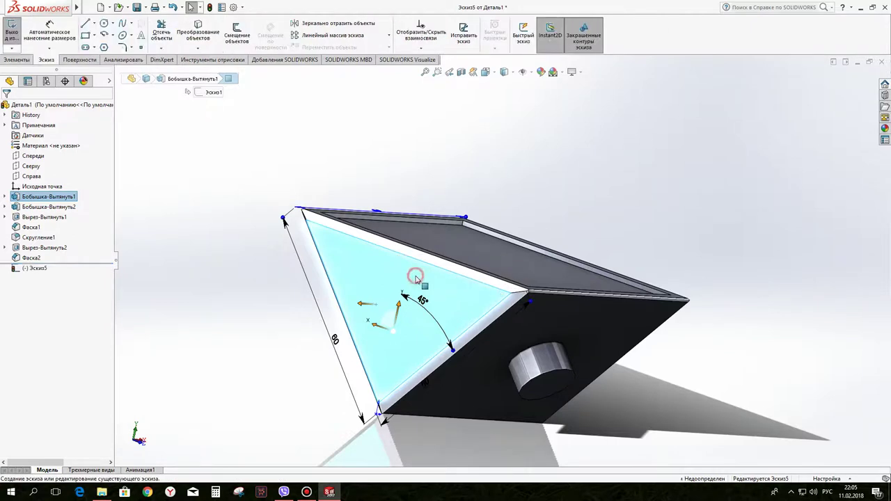
click(237, 34)
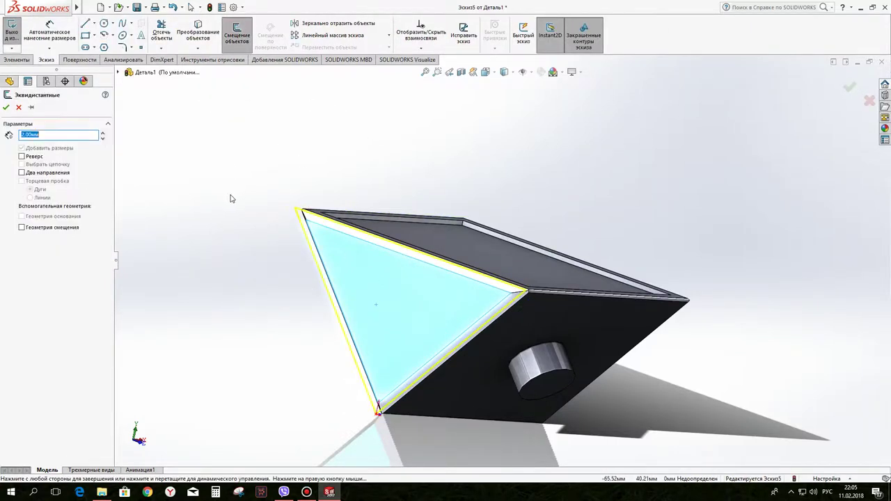
click(6, 108)
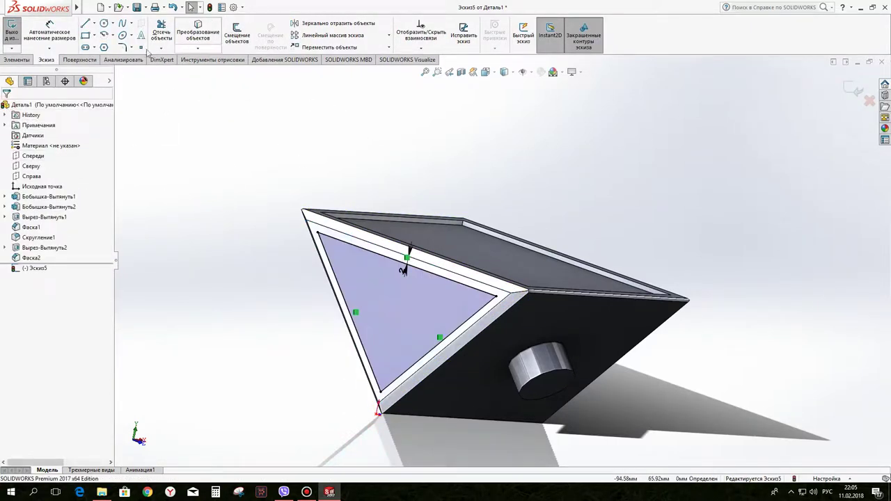
click(21, 58)
click(240, 35)
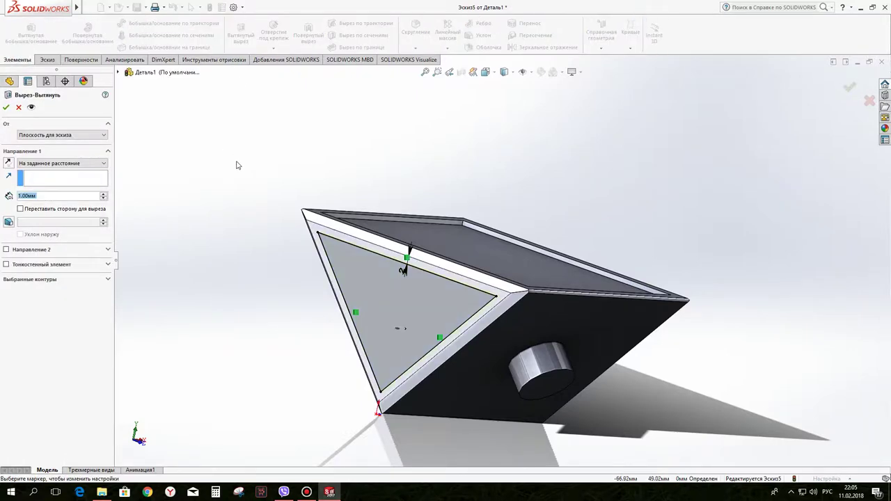
click(7, 109)
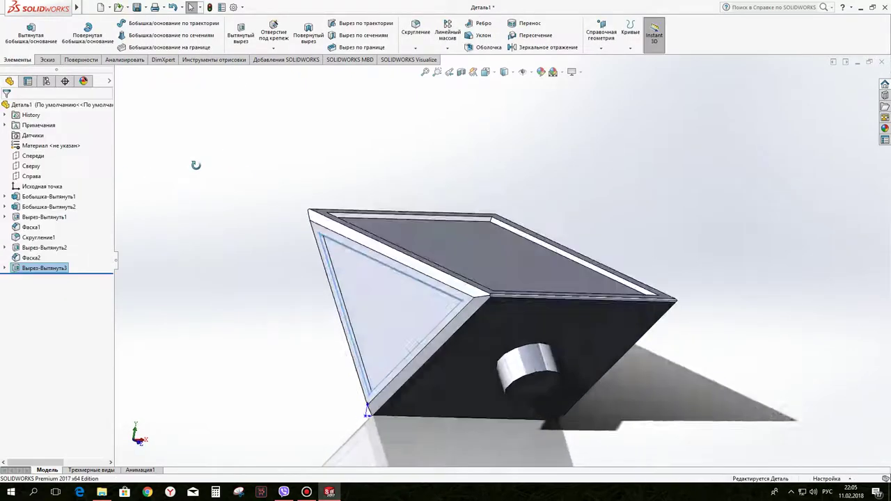
Step: Chamfer the triangular recess 2 mm × 45° and start a sketch on the opposite end face
click(394, 271)
click(494, 248)
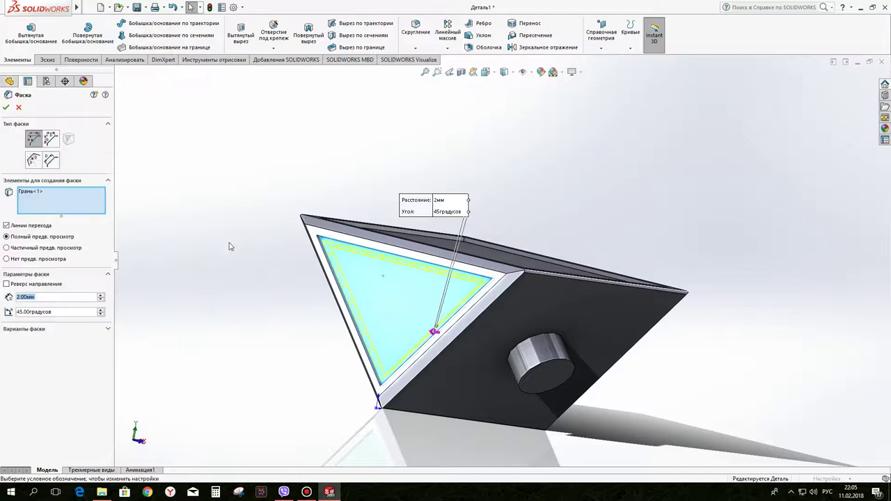
click(9, 104)
middle_drag(264, 263, 572, 283)
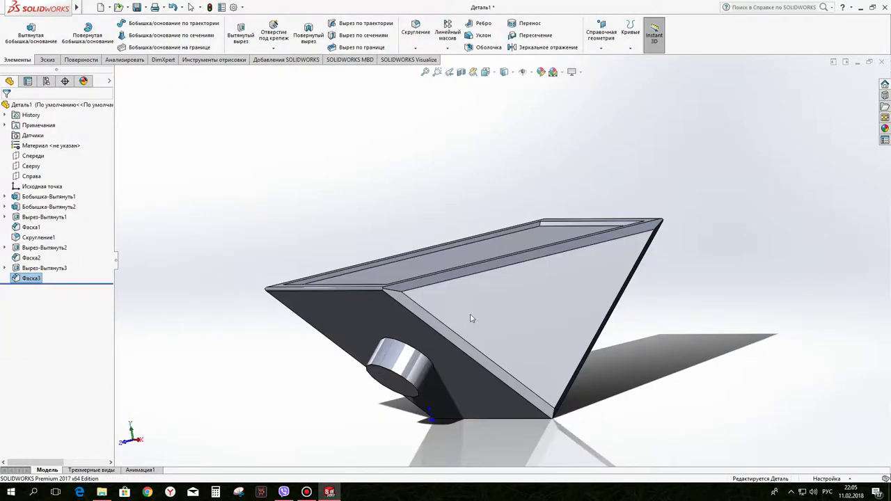
click(572, 282)
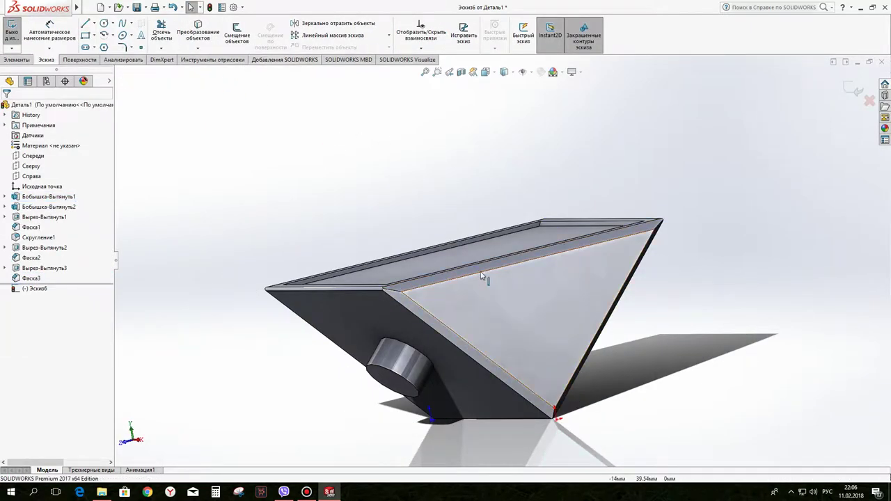
Step: Cut a 1 mm deep recess into the opposite triangular face from an inward offset contour
click(236, 35)
click(383, 301)
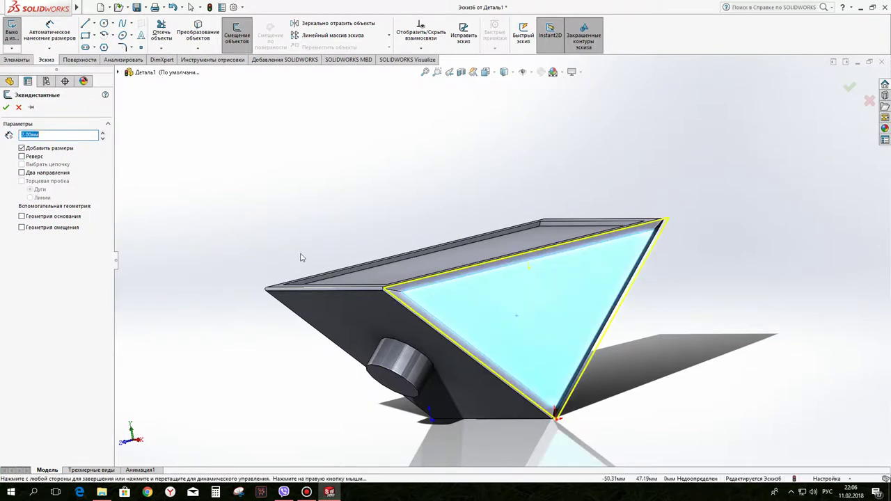
click(22, 156)
click(6, 107)
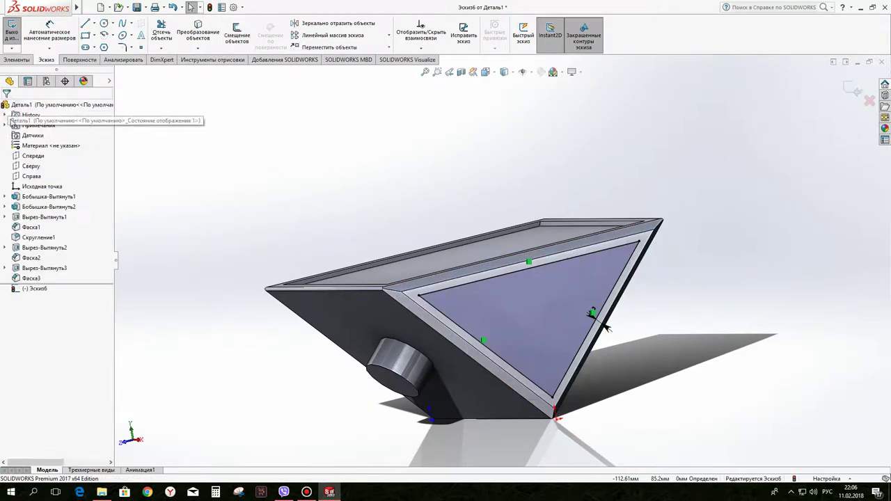
right_click(499, 254)
click(727, 171)
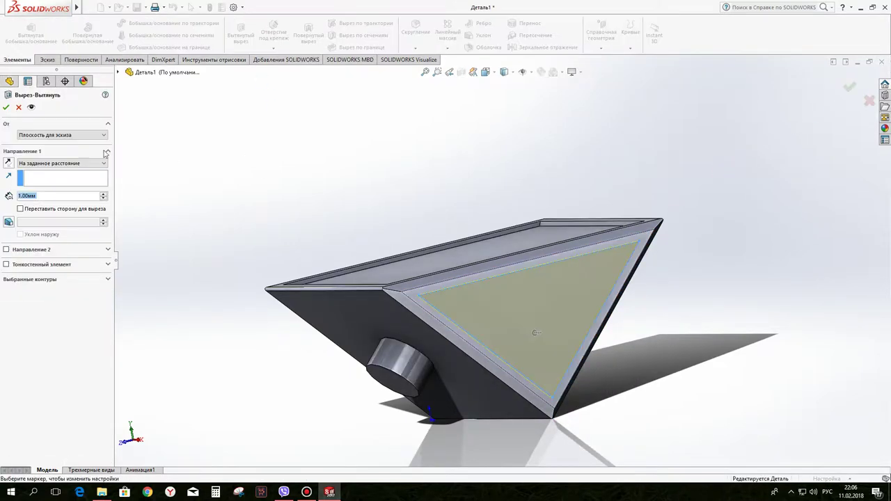
click(6, 108)
Step: Chamfer the new recess edges 2 mm × 45° and open Tools > Options
click(529, 305)
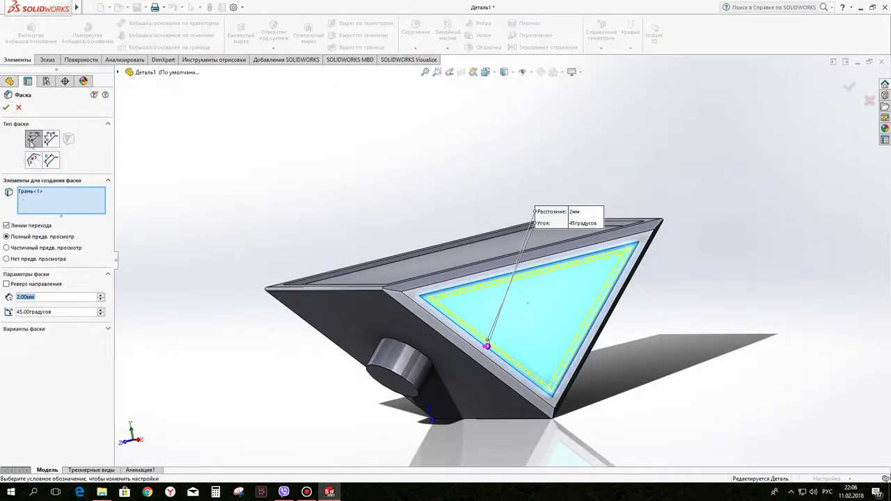
scroll(378, 234, up, 5)
middle_drag(378, 235, 417, 208)
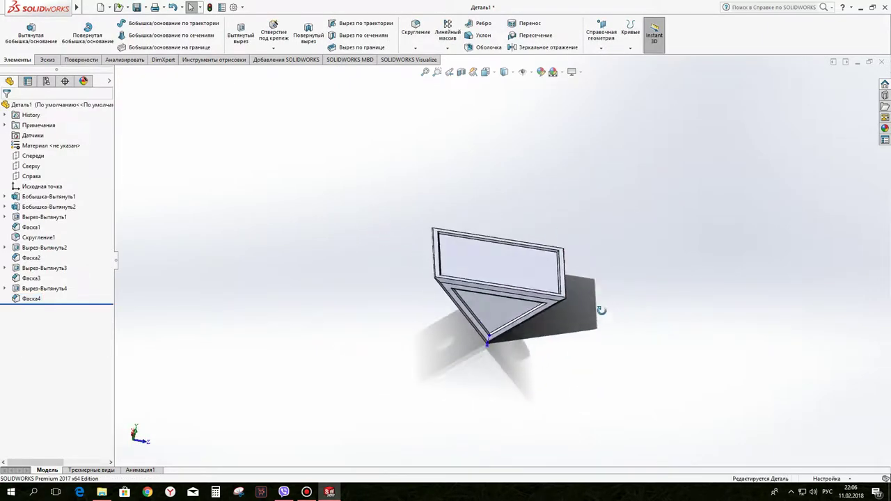
click(233, 7)
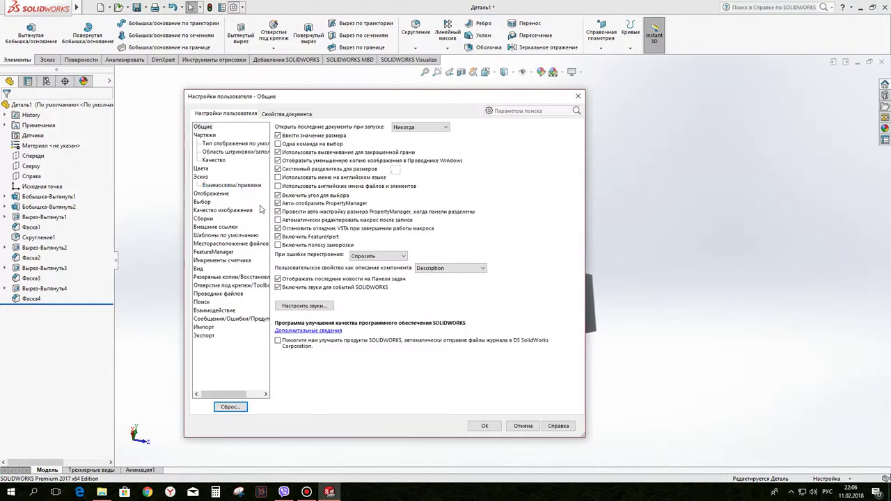
Step: Review the document's Image Quality settings, accept them with OK, and turn the part toward the round peg
click(223, 210)
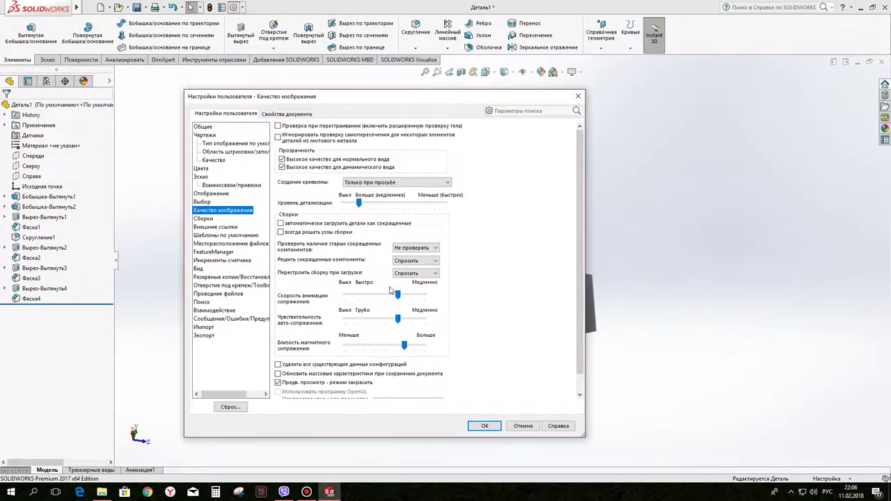
scroll(388, 293, down, 2)
click(409, 380)
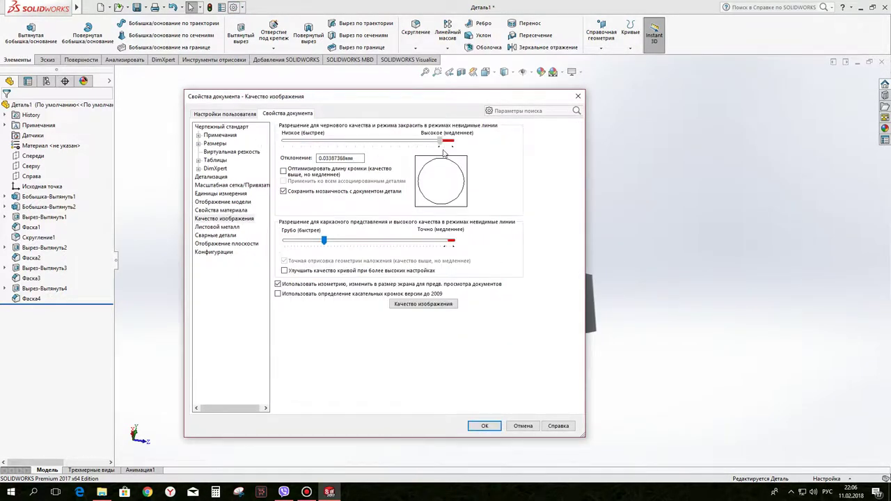
click(484, 425)
mouse_move(537, 368)
middle_down()
mouse_move(513, 282)
mouse_move(446, 405)
mouse_move(397, 243)
middle_up()
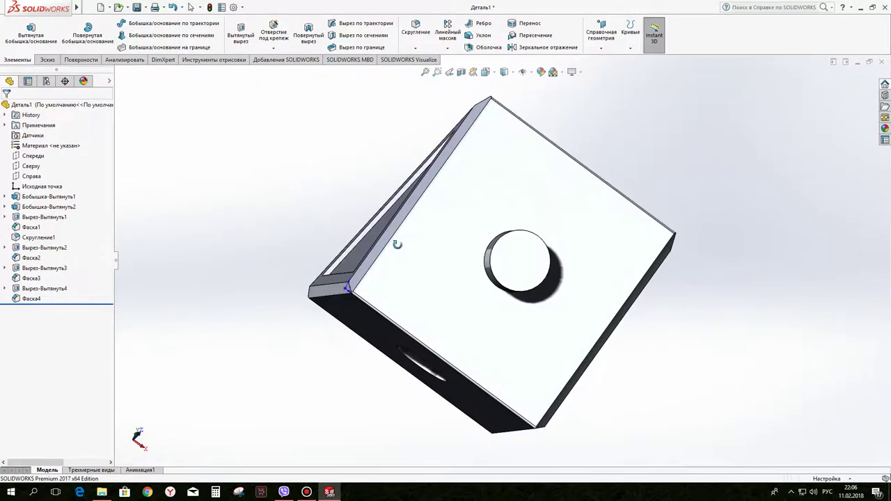
Step: Fillet the round peg's circular edge and the round hole's edges with a 0.5 mm radius
click(505, 281)
click(564, 240)
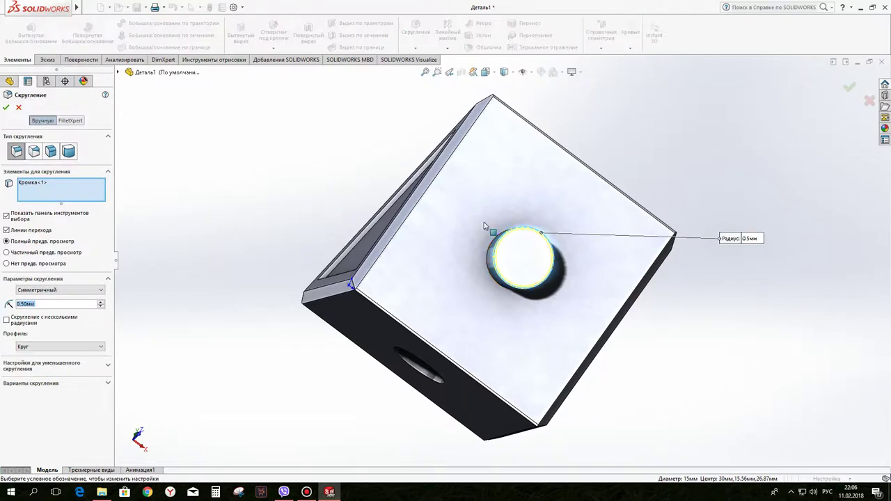
mouse_move(556, 257)
middle_down()
mouse_move(521, 167)
mouse_move(453, 355)
mouse_move(536, 254)
middle_up()
click(453, 352)
click(451, 354)
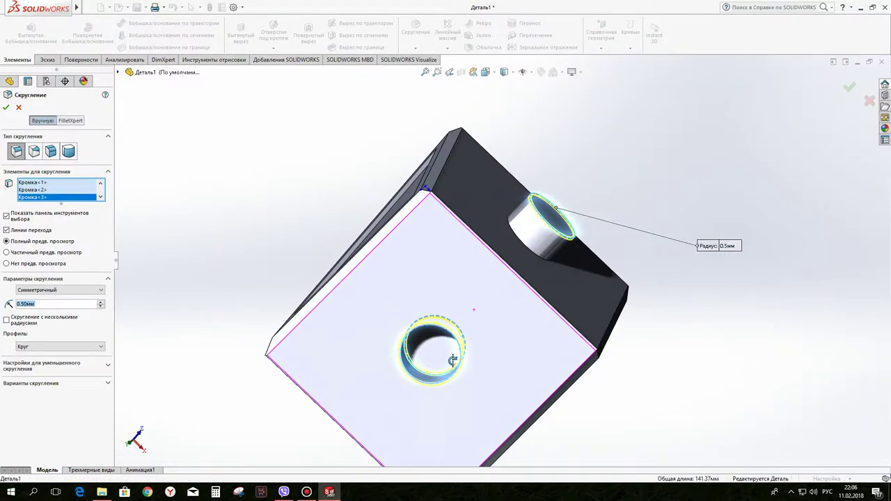
click(536, 254)
mouse_move(563, 250)
middle_down()
mouse_move(455, 196)
mouse_move(887, 128)
middle_up()
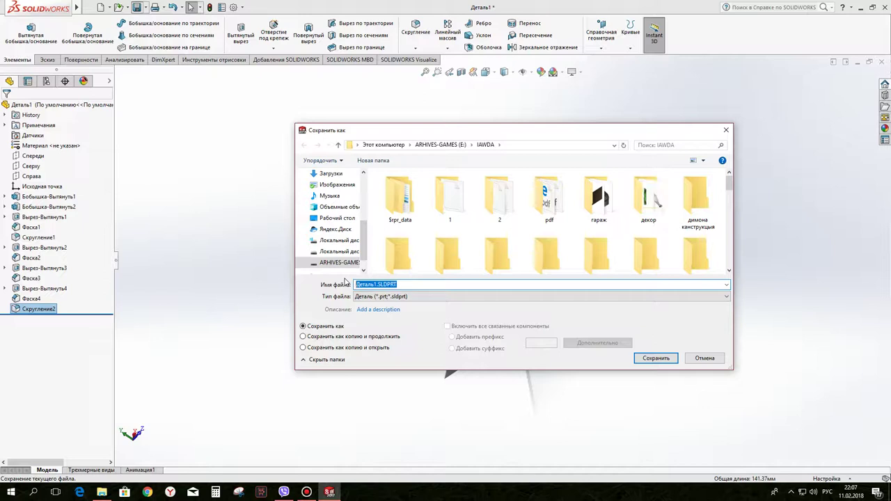
Step: Save the part as 'shneck' in the IAWDA folder
key(alt+shift)
text(s)
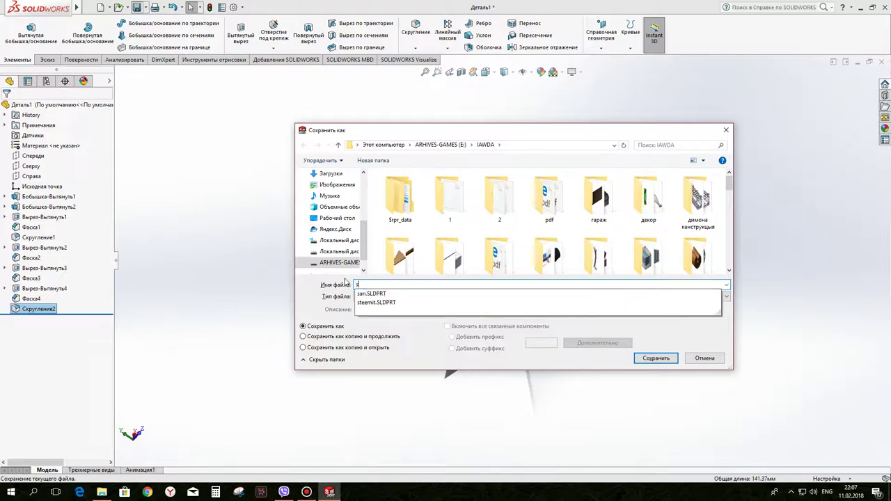
text(hneck)
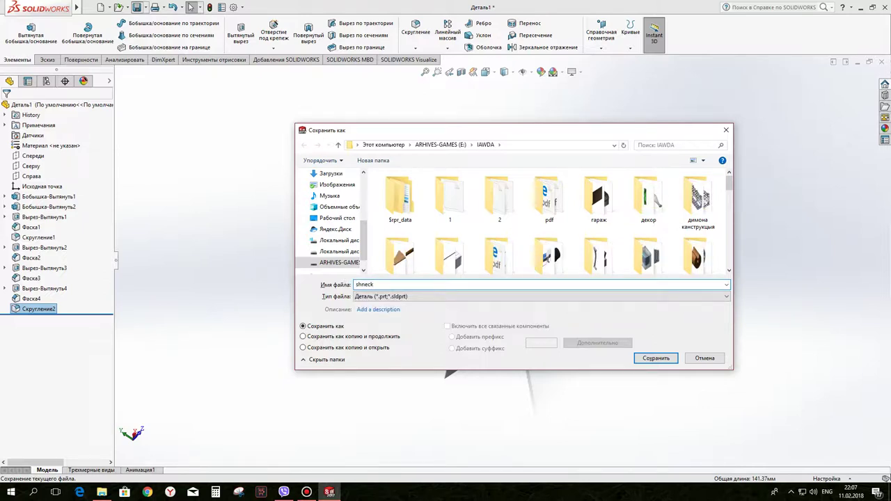
key(Return)
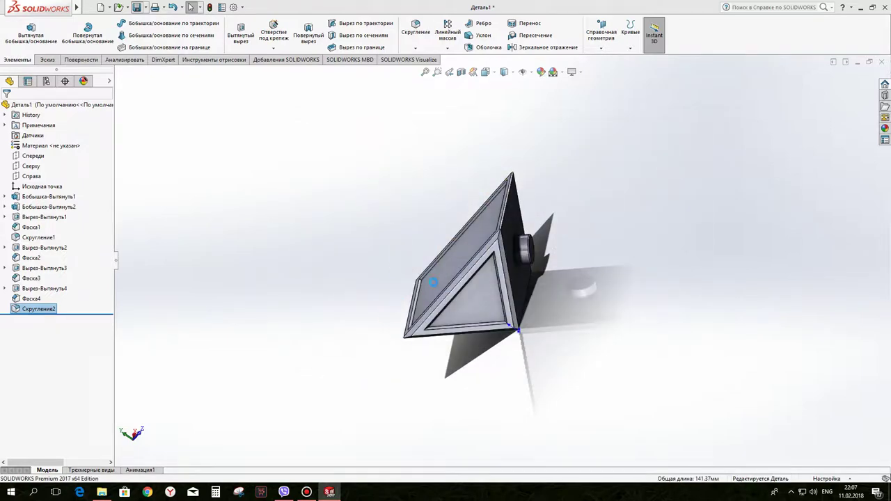
Step: Apply a red appearance to the large rectangular face and open its appearance for editing
middle_drag(432, 281, 640, 215)
click(884, 128)
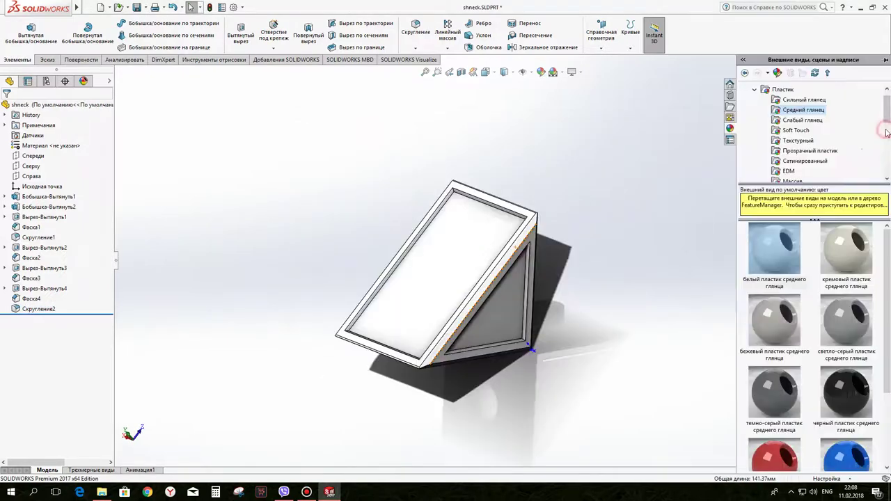
click(755, 90)
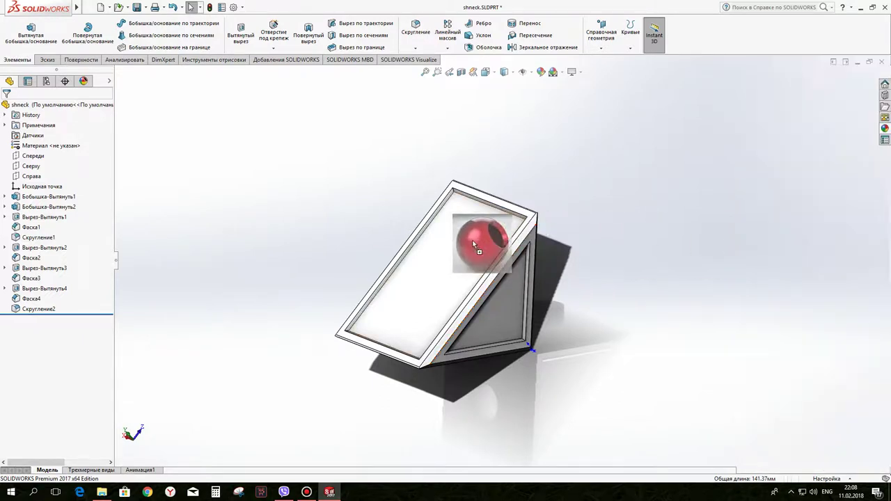
drag(777, 252, 462, 246)
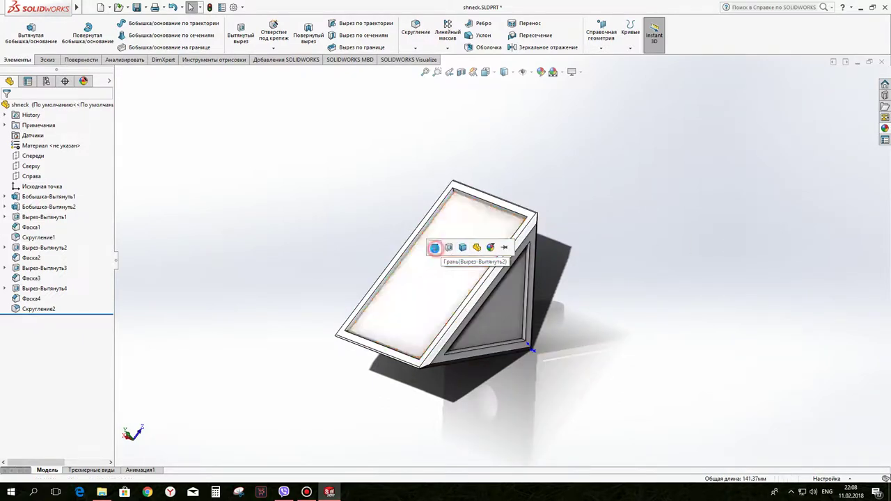
click(430, 270)
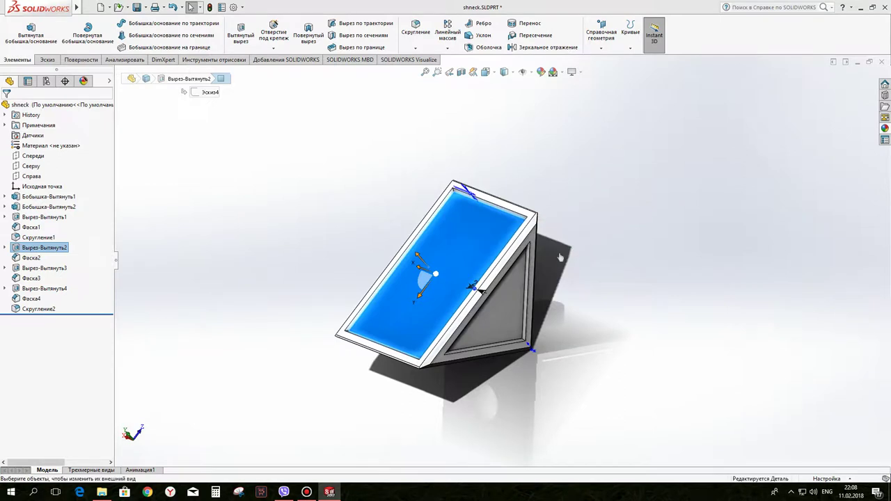
click(465, 260)
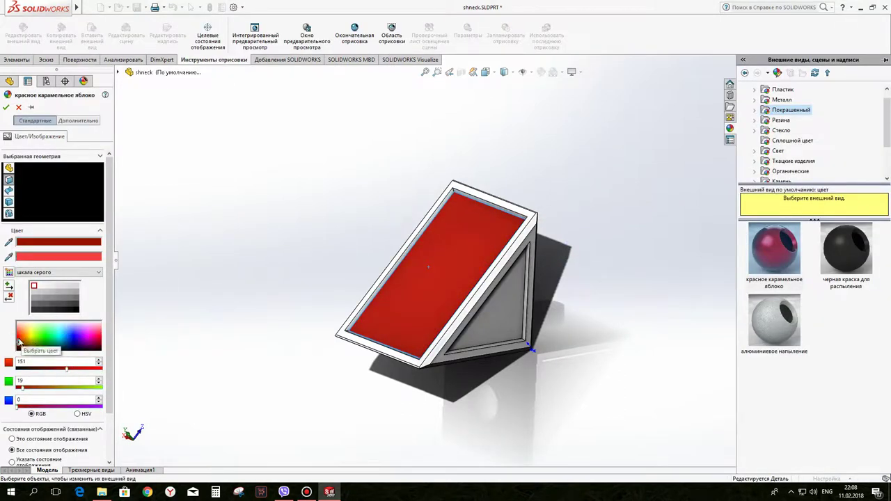
mouse_move(250, 345)
middle_down()
mouse_move(362, 260)
mouse_move(370, 392)
mouse_move(354, 389)
mouse_move(355, 328)
mouse_move(334, 333)
middle_up()
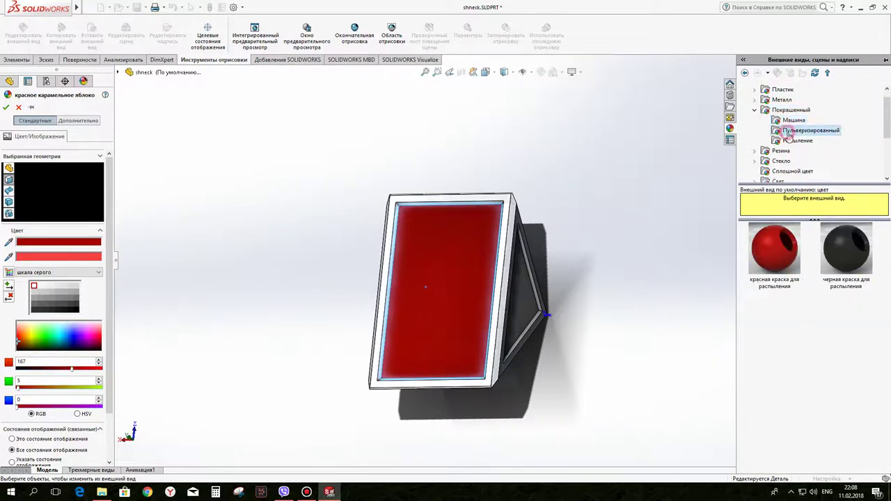
Step: Change the face to glossy red car paint, brightened to RGB 167, 16, 0, and accept
click(786, 122)
scroll(784, 413, down, 2)
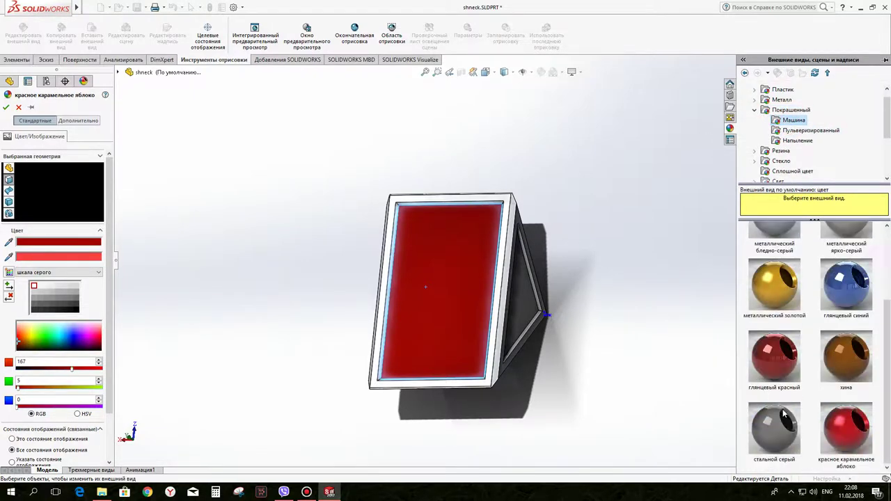
click(778, 364)
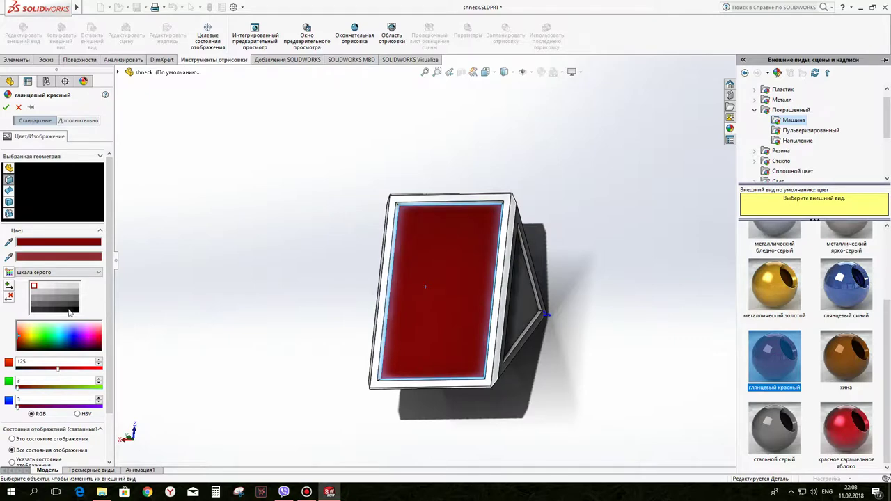
click(19, 343)
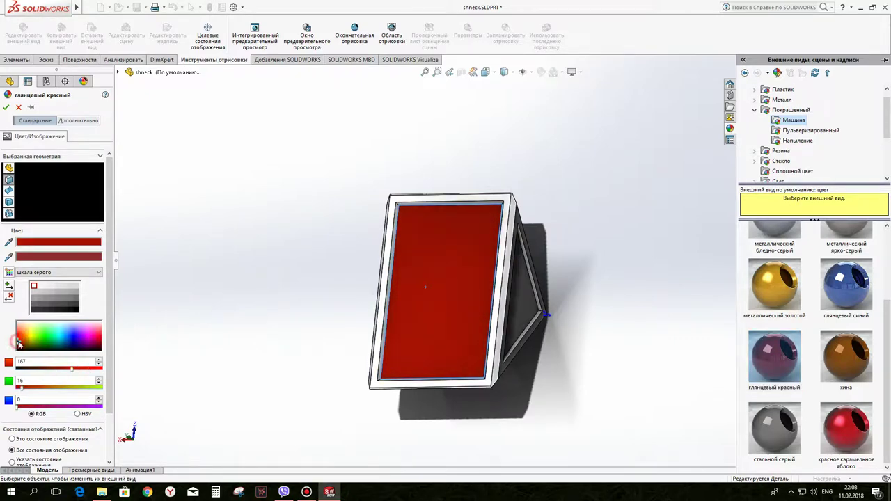
click(5, 107)
mouse_move(452, 309)
middle_down()
mouse_move(392, 277)
mouse_move(378, 308)
middle_up()
scroll(378, 308, down, 3)
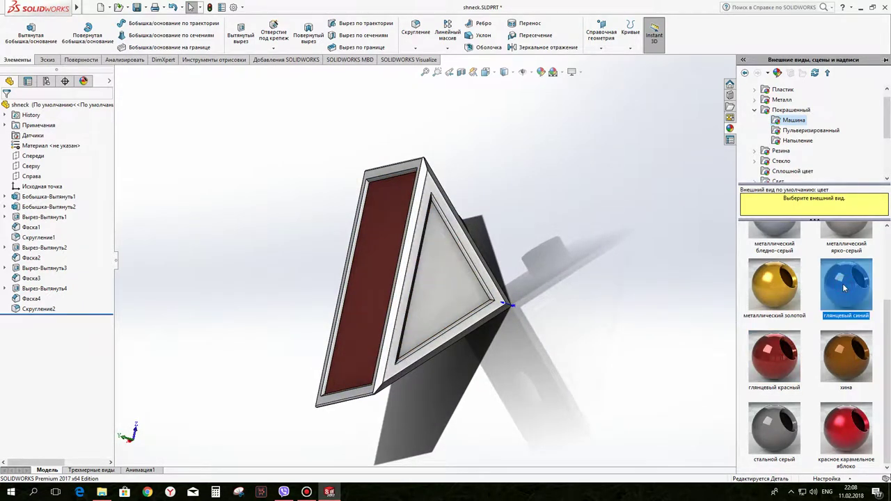
Step: Apply the glossy blue appearance to the chamfer face
mouse_move(844, 288)
mouse_down()
mouse_move(437, 195)
mouse_move(422, 180)
mouse_up()
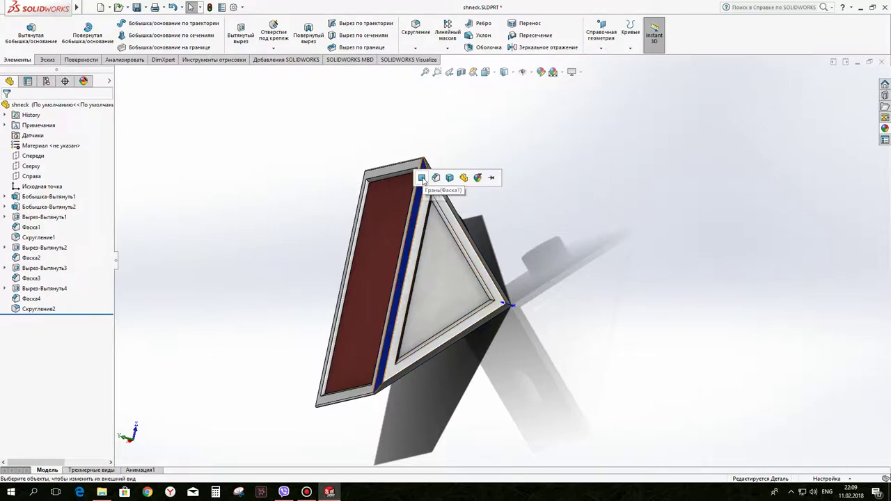
click(436, 178)
mouse_move(438, 183)
middle_down()
mouse_move(650, 230)
mouse_move(539, 256)
mouse_move(459, 254)
middle_up()
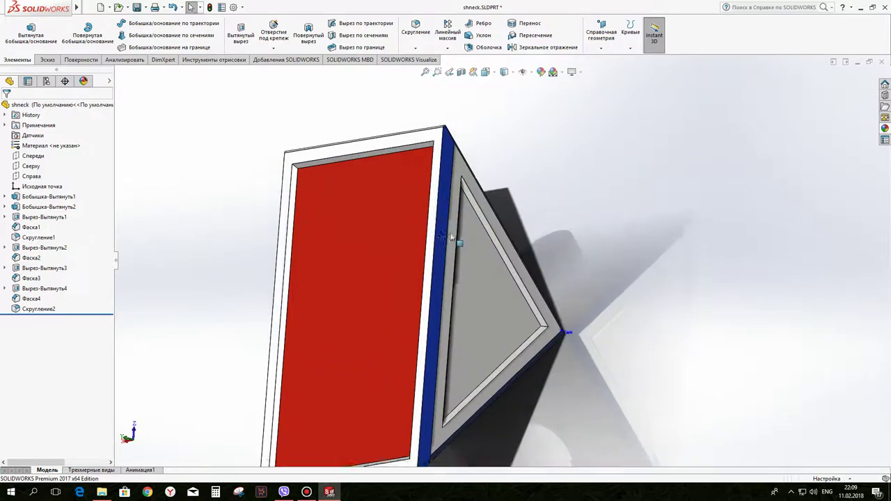
right_click(467, 270)
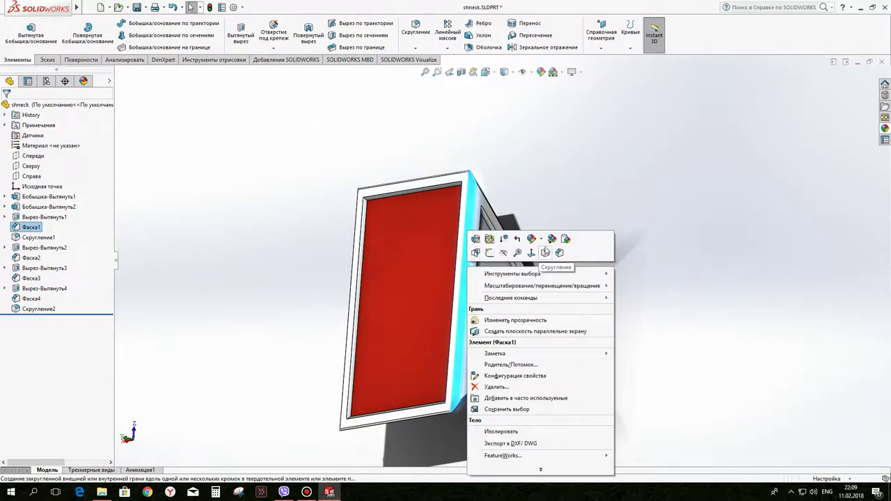
click(317, 224)
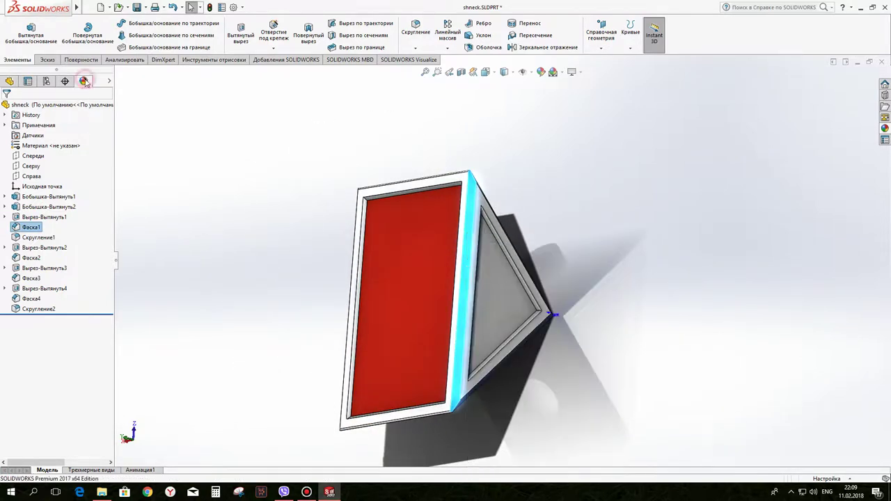
Step: Delete the extra first appearance from the part's Appearances list
click(84, 81)
right_click(29, 136)
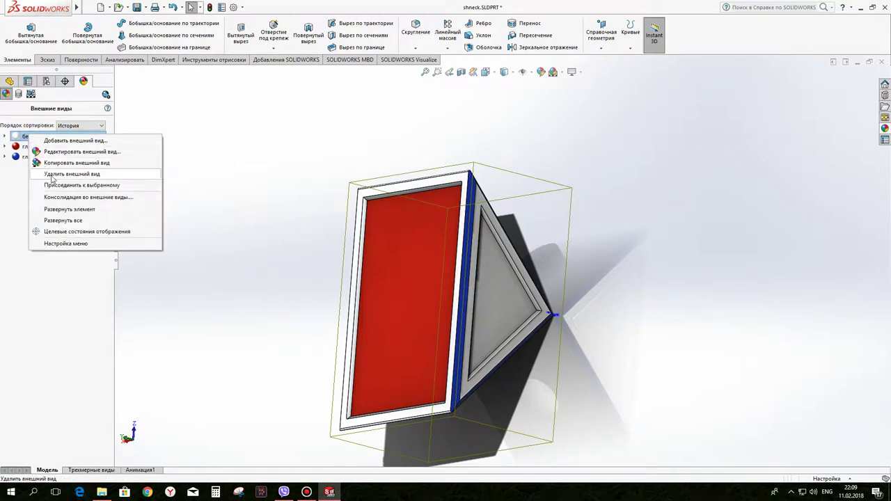
click(50, 176)
Step: Copy the glossy blue appearance and paste it onto the whole part
right_click(40, 146)
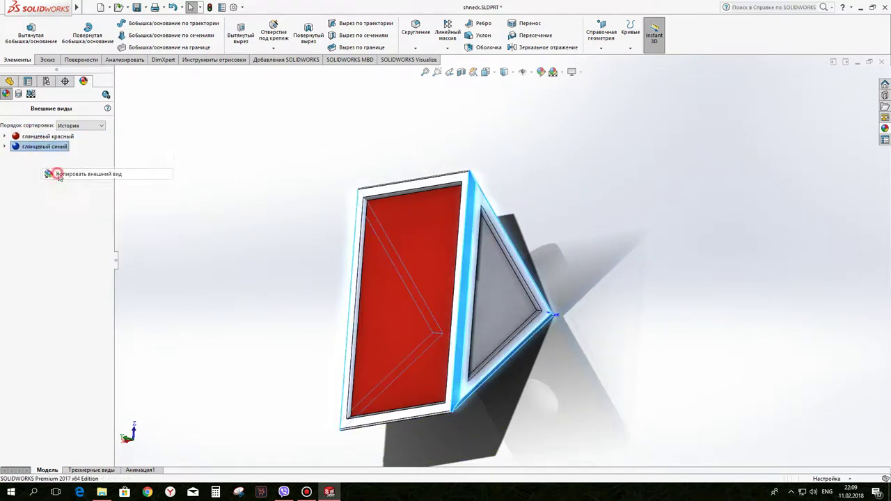
click(88, 174)
click(501, 272)
click(629, 230)
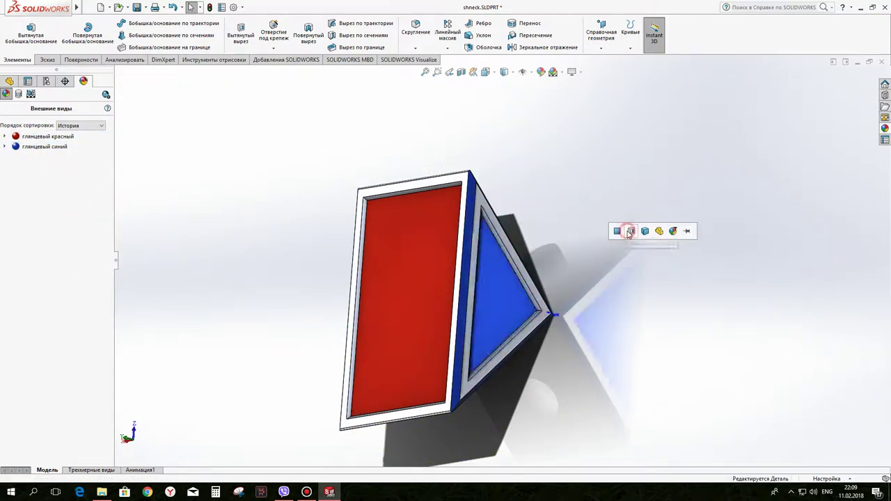
click(658, 231)
mouse_move(568, 283)
middle_down()
mouse_move(666, 223)
mouse_move(521, 175)
mouse_move(561, 143)
mouse_move(578, 210)
middle_up()
scroll(555, 266, up, 3)
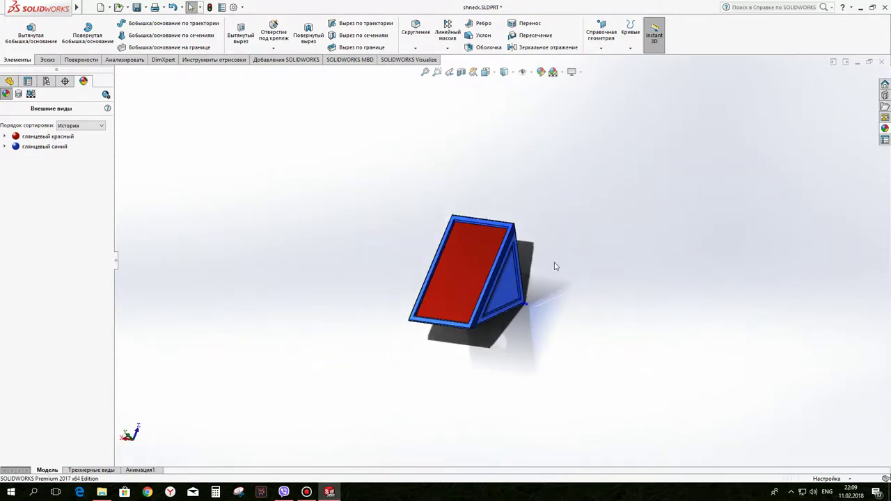
Step: Apply Metallic Gold to the recessed inner triangular face
click(884, 129)
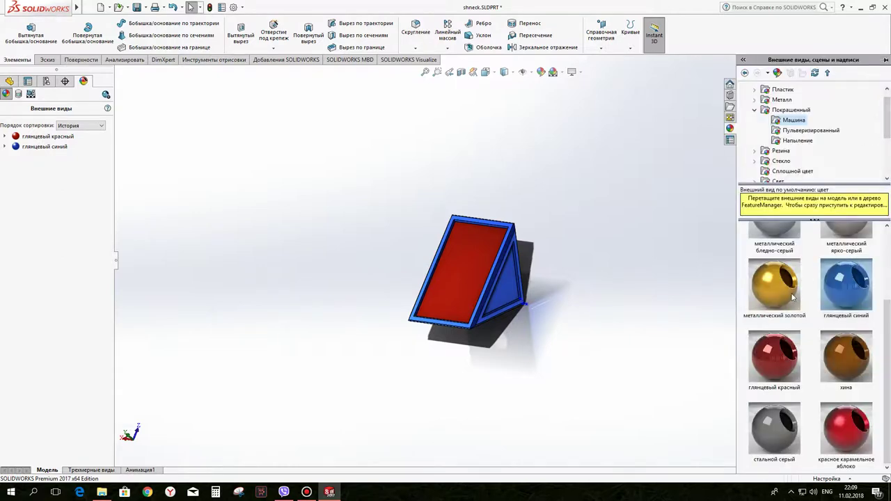
drag(785, 295, 483, 289)
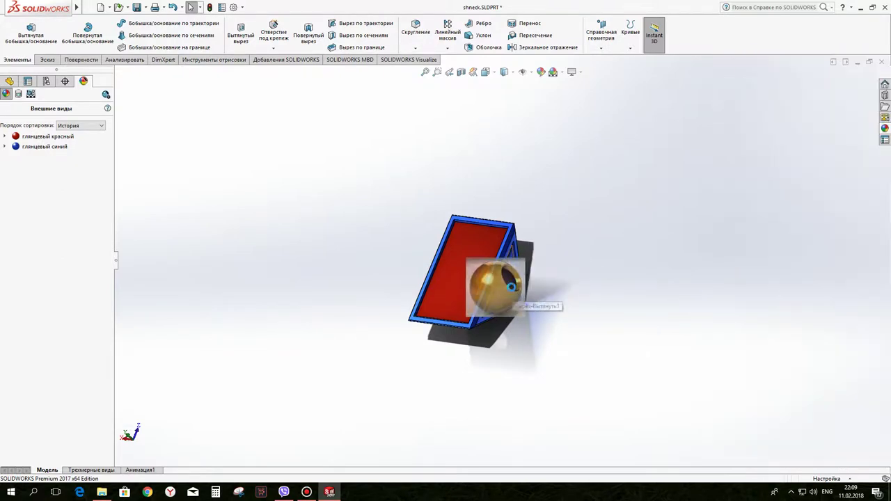
click(484, 290)
middle_drag(484, 289, 464, 258)
Step: Orbit around the coloured part to inspect it, then close the part document
right_click(506, 272)
middle_drag(598, 251, 501, 256)
click(501, 256)
mouse_move(570, 248)
middle_down()
mouse_move(642, 243)
mouse_move(531, 258)
mouse_move(406, 251)
middle_up()
scroll(544, 316, down, 5)
mouse_move(543, 316)
middle_down()
mouse_move(507, 404)
mouse_move(533, 257)
middle_up()
scroll(533, 257, up, 5)
mouse_move(495, 143)
middle_down()
mouse_move(439, 285)
mouse_move(386, 124)
mouse_move(278, 69)
middle_up()
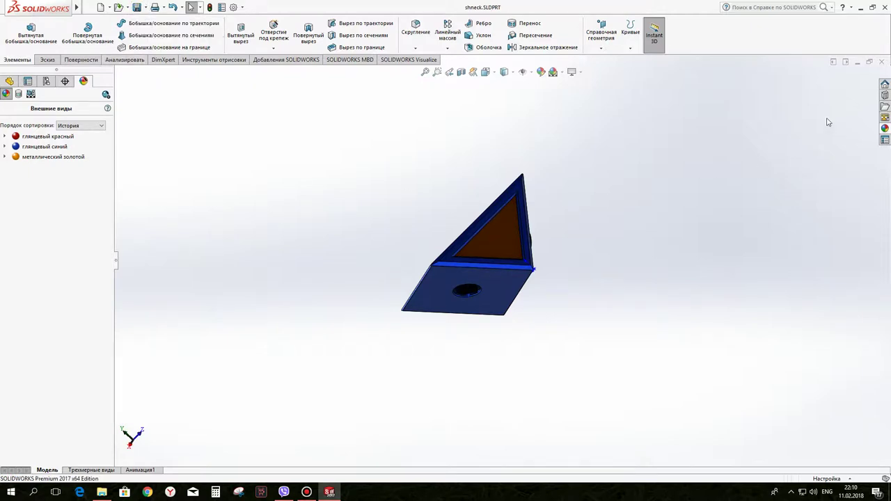
click(880, 63)
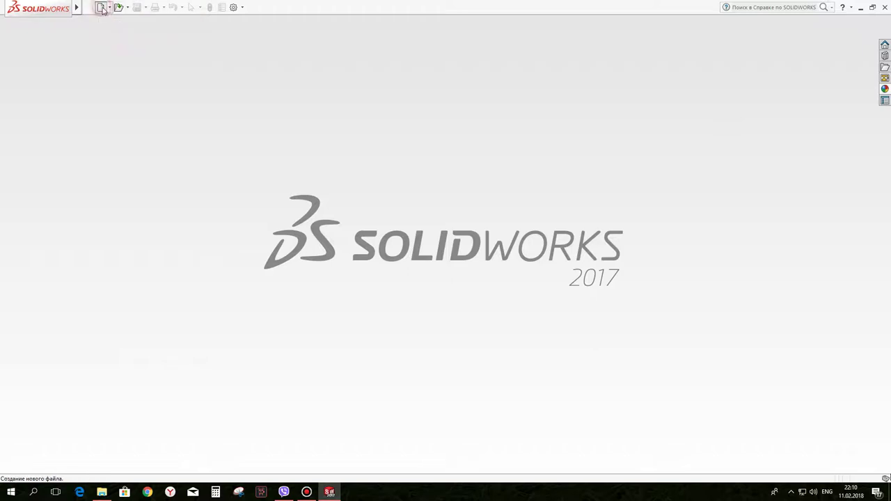
Step: Create a new assembly and place shneck.SLDPRT at the origin as its first component
click(101, 7)
click(324, 226)
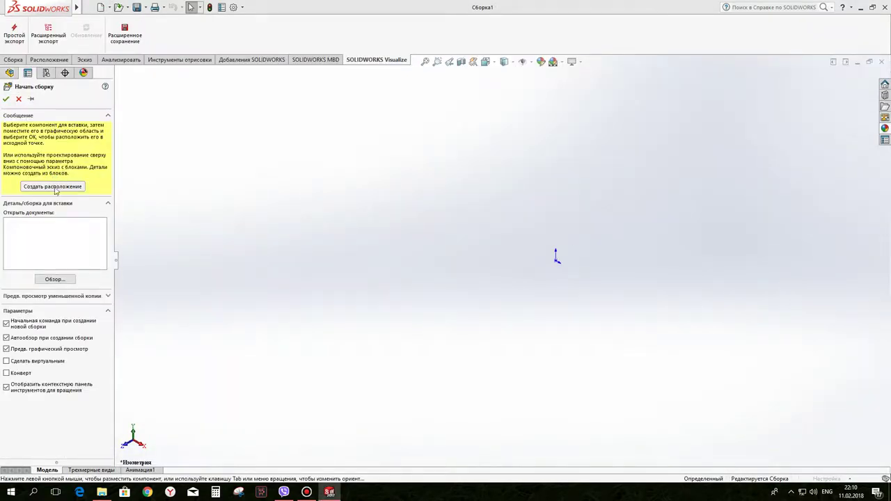
click(53, 279)
text(sh)
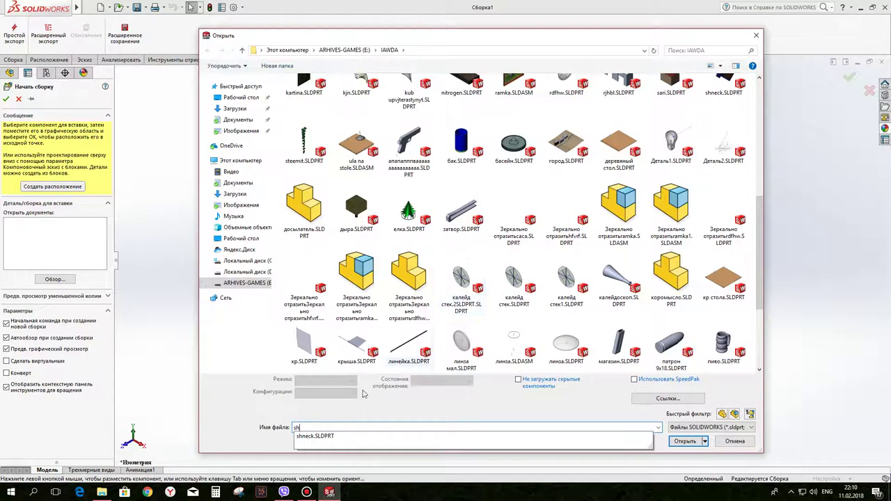
click(308, 437)
click(682, 441)
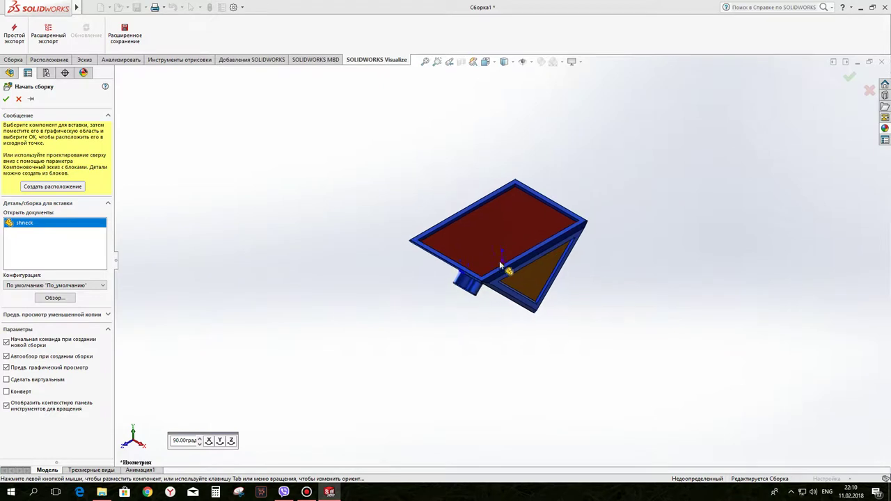
click(496, 258)
middle_drag(479, 278, 476, 178)
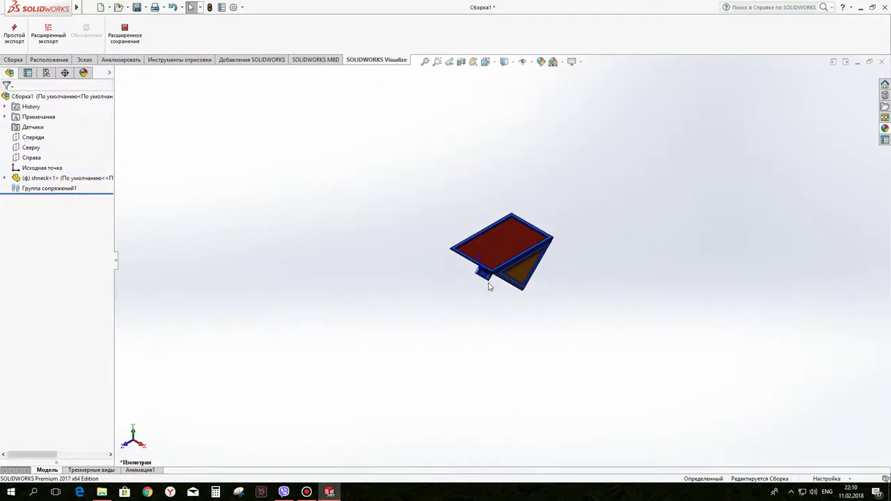
Step: Add four more shneck copies and tilt one upright, moving it to the left
mouse_move(512, 256)
ctrl+mouse_down()
mouse_move(625, 262)
mouse_move(599, 198)
ctrl+mouse_up()
mouse_move(624, 267)
ctrl+mouse_down()
mouse_move(700, 202)
mouse_move(705, 295)
mouse_move(714, 301)
ctrl+mouse_up()
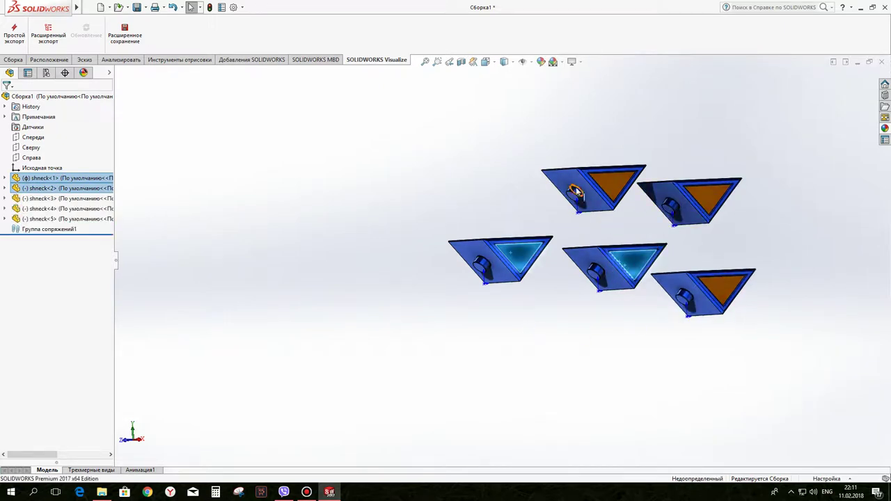
middle_drag(574, 192, 430, 321)
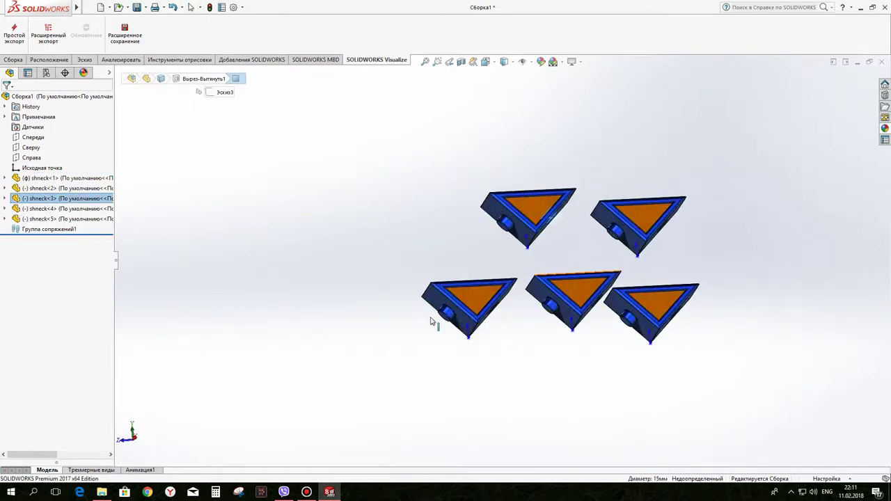
ctrl+click(446, 314)
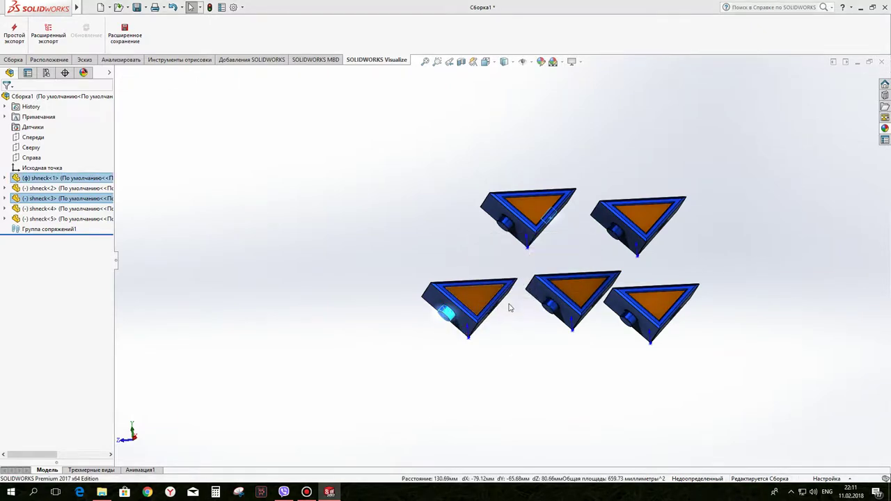
right_drag(509, 308, 501, 262)
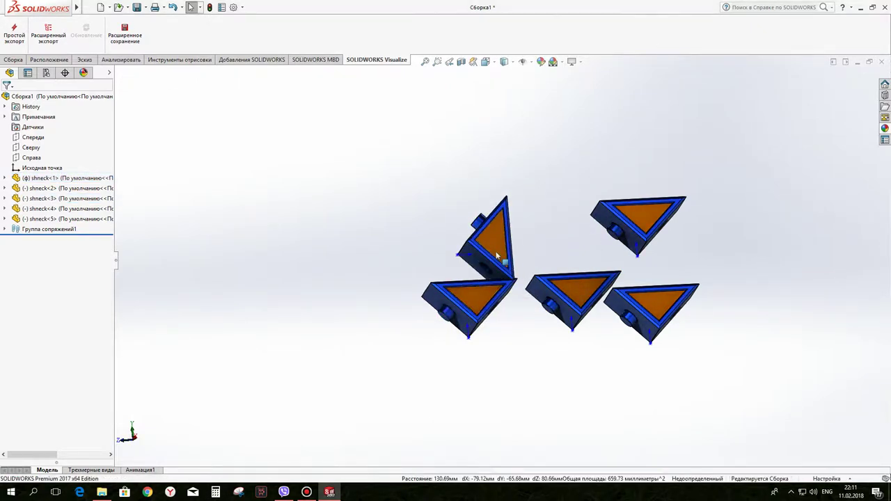
middle_drag(501, 261, 486, 293)
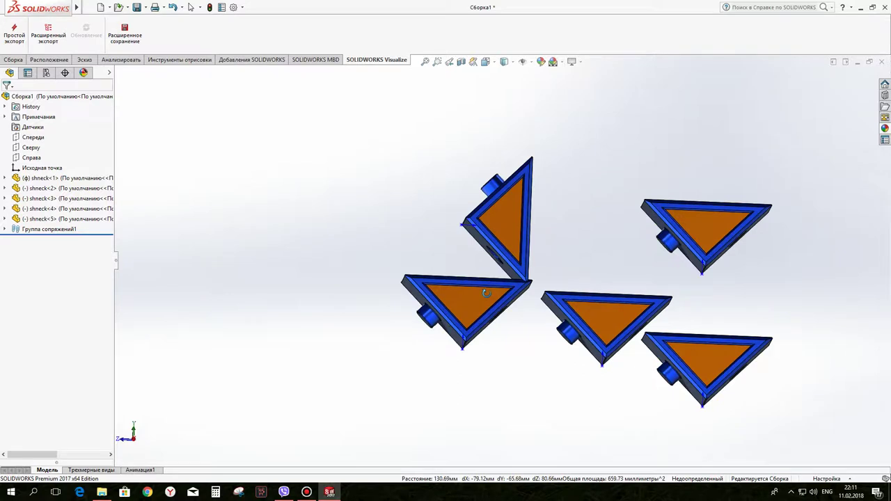
drag(497, 239, 418, 225)
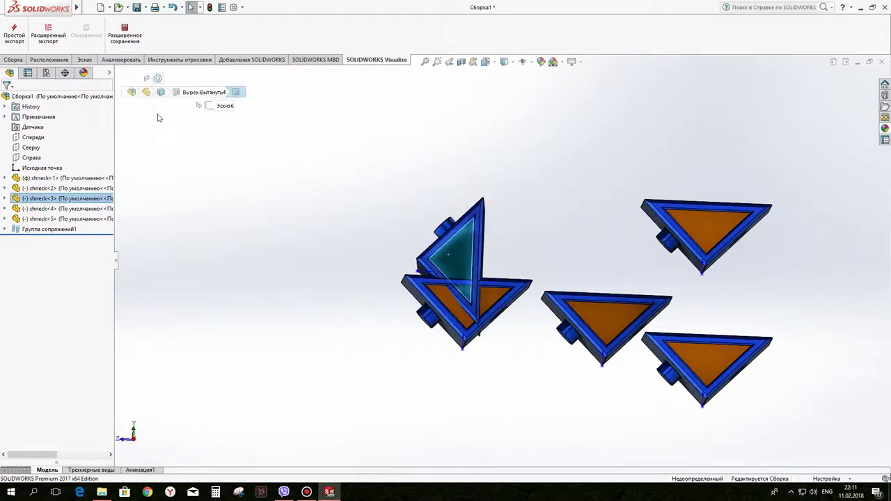
Step: Delete the Концентричный1 concentric mate from the repositioned copy
click(158, 78)
right_click(167, 83)
click(177, 144)
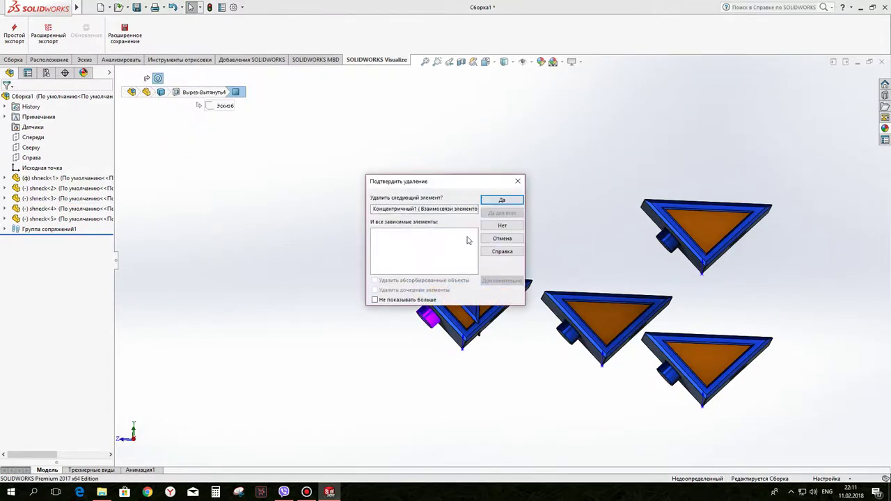
click(503, 202)
click(17, 59)
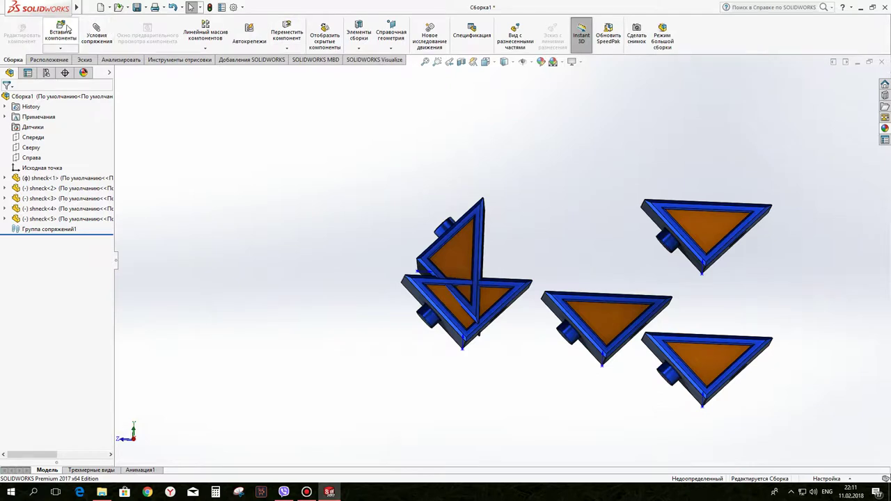
click(287, 49)
Step: Rotate and move shneck copies <2>, <4> and <5> into new orientations around the assembly
click(290, 70)
mouse_move(464, 263)
mouse_down()
mouse_move(452, 169)
mouse_move(449, 207)
mouse_move(471, 149)
mouse_up()
mouse_move(706, 237)
mouse_down()
mouse_move(677, 213)
mouse_move(353, 227)
mouse_up()
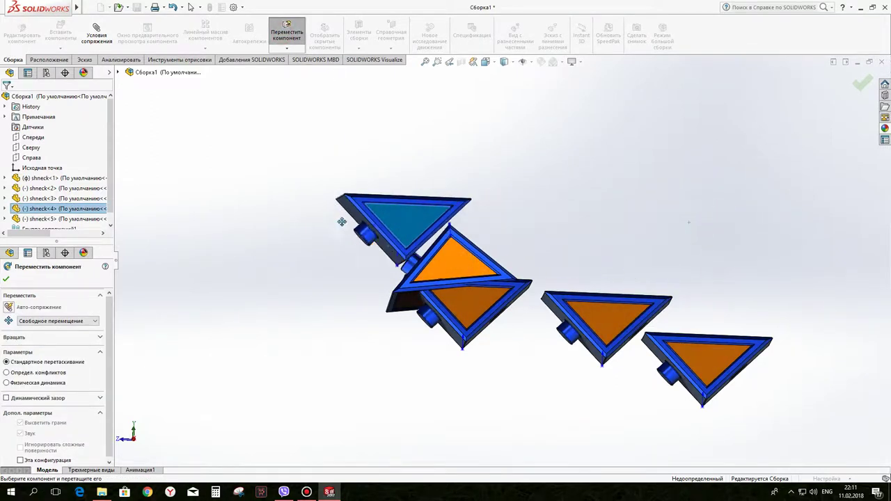
mouse_move(597, 322)
mouse_down()
mouse_move(283, 308)
mouse_move(238, 228)
mouse_up()
right_click(283, 308)
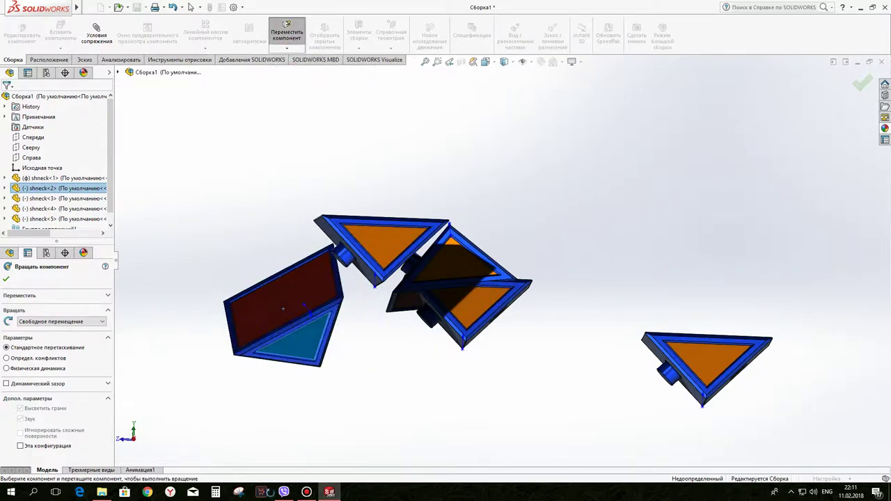
mouse_move(702, 362)
mouse_down()
mouse_move(726, 160)
mouse_move(700, 290)
mouse_move(561, 318)
mouse_move(287, 311)
mouse_move(304, 196)
mouse_up()
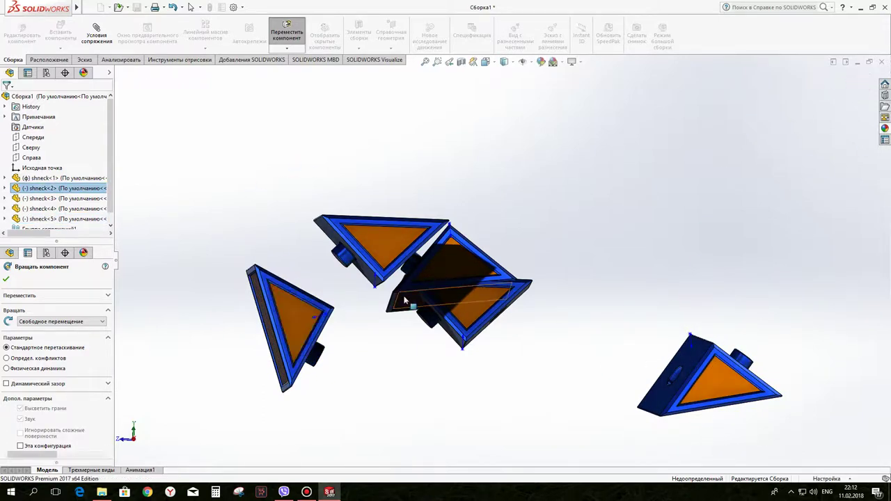
key(Escape)
click(468, 245)
drag(468, 245, 427, 312)
Step: Mate the centre prism's peg concentric with the right-hand prism's peg
click(427, 312)
scroll(440, 317, down, 5)
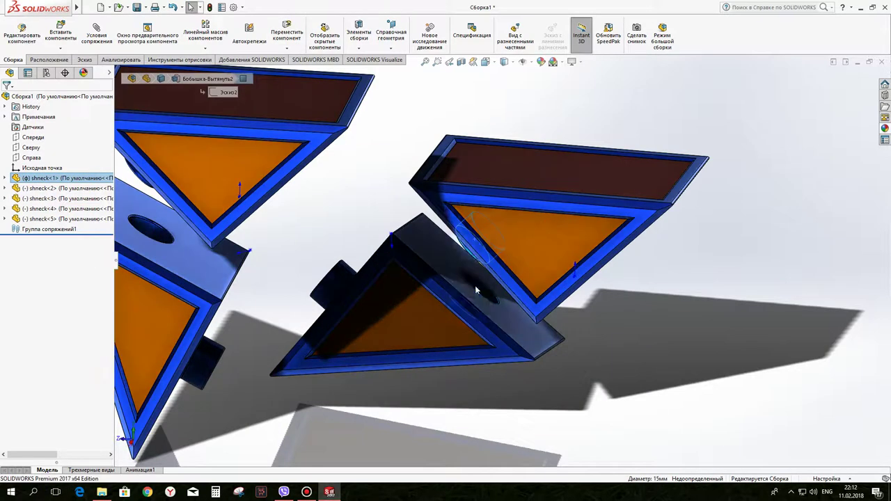
click(477, 284)
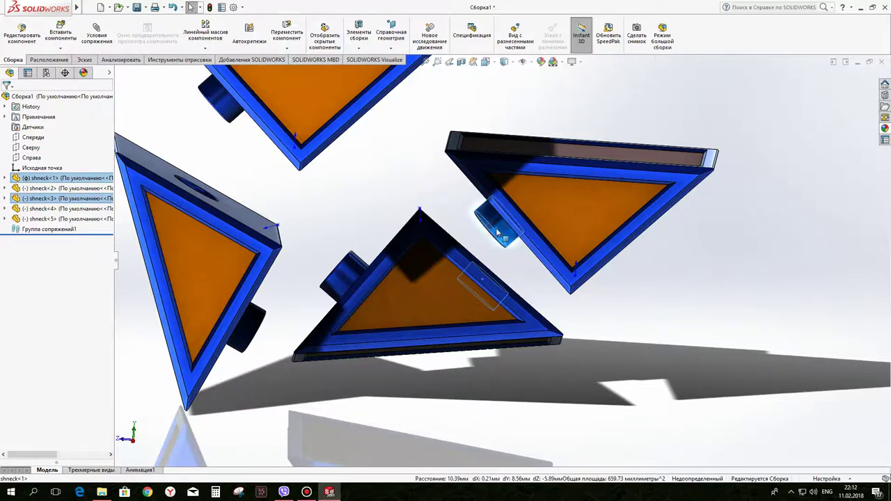
ctrl+click(496, 230)
click(558, 219)
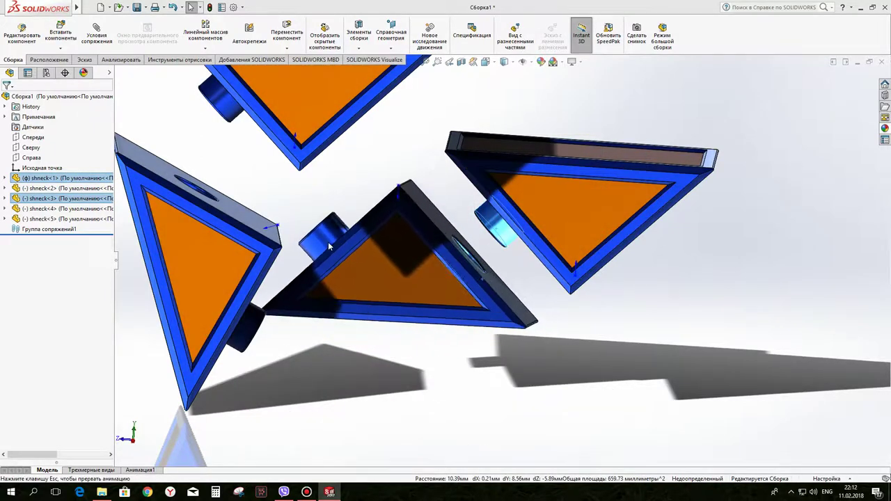
Step: Mate the centre prism's peg concentric with the top prism's peg
click(318, 229)
middle_drag(318, 229, 318, 177)
scroll(318, 177, up, 3)
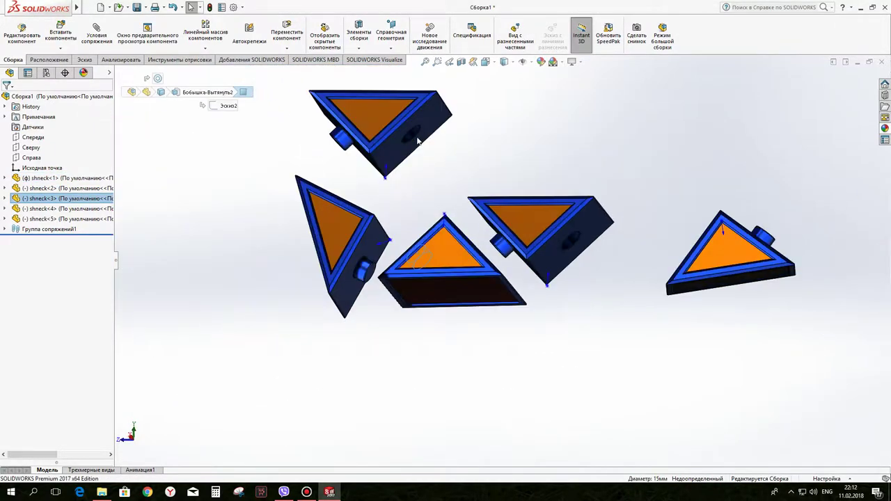
ctrl+click(409, 133)
click(474, 125)
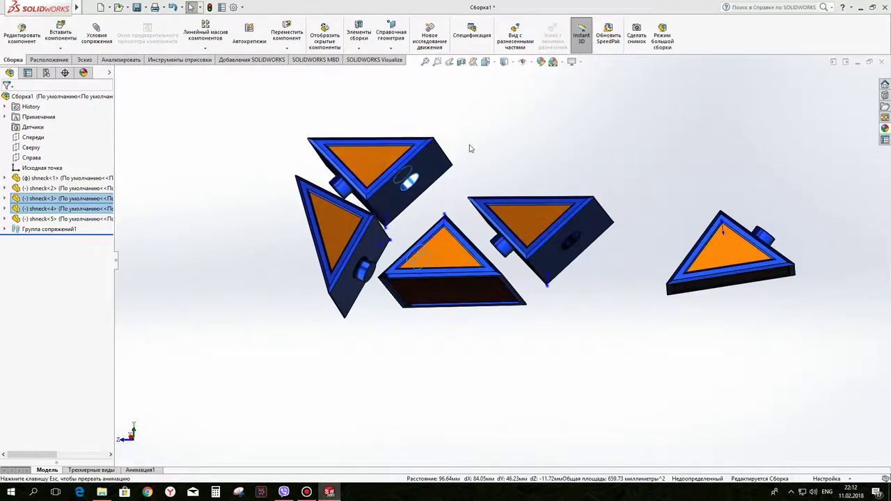
Step: Make a side face of the first prism coincident with the centre prism's face
scroll(524, 261, down, 4)
middle_drag(524, 261, 520, 317)
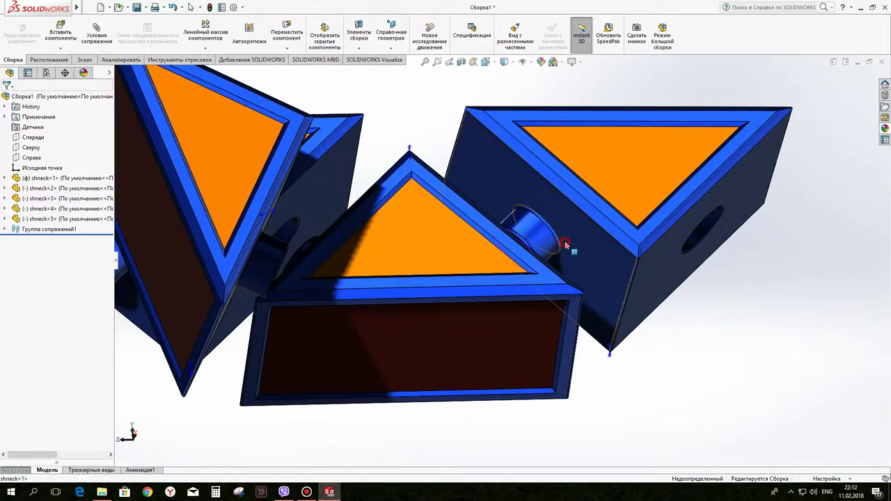
click(521, 316)
ctrl+click(520, 314)
click(550, 301)
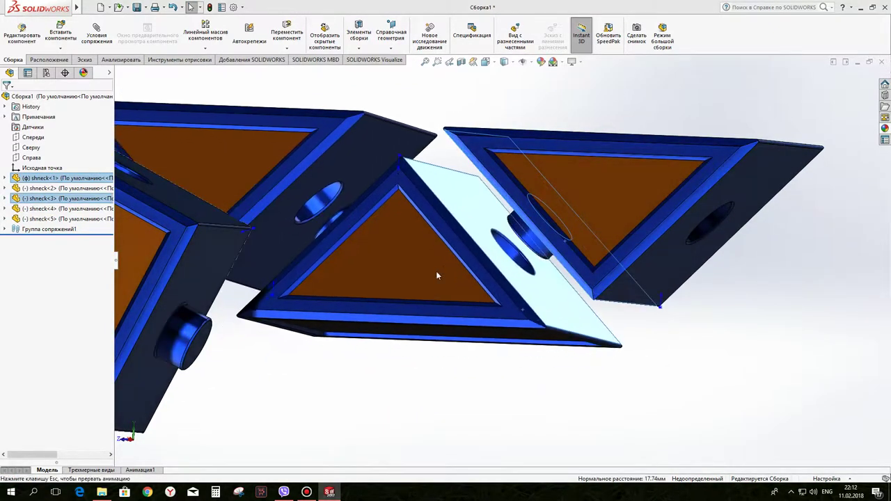
Step: Add a coincident mate between a side face and its neighbouring prism's face
mouse_move(381, 203)
middle_down()
mouse_move(403, 218)
mouse_move(430, 136)
middle_up()
click(403, 218)
ctrl+click(432, 131)
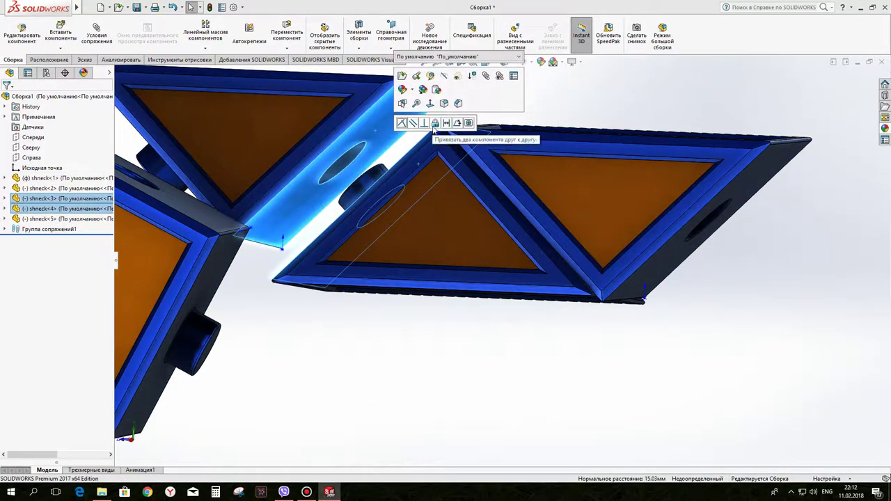
click(401, 124)
Step: Mate shneck<2>'s hole concentric with the peg on shneck<4>
scroll(411, 219, up, 5)
mouse_move(424, 220)
middle_down()
mouse_move(490, 256)
mouse_move(368, 258)
mouse_move(350, 274)
mouse_move(358, 205)
middle_up()
click(368, 257)
click(350, 274)
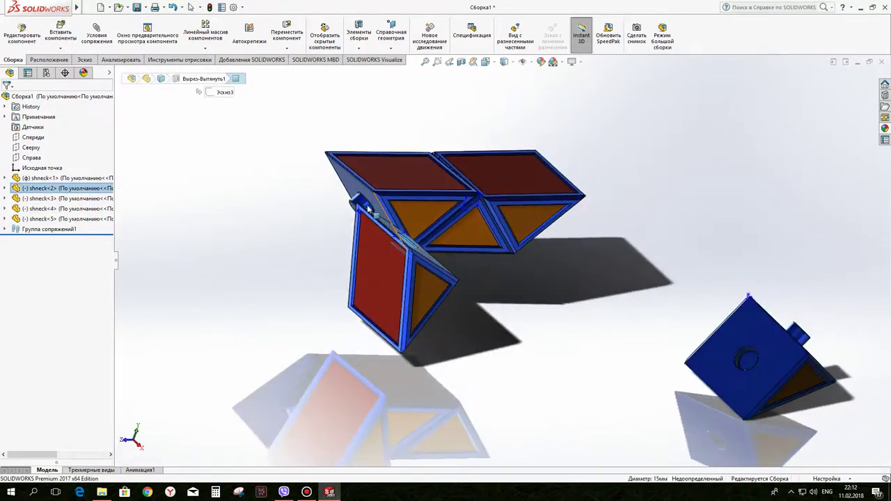
ctrl+click(357, 204)
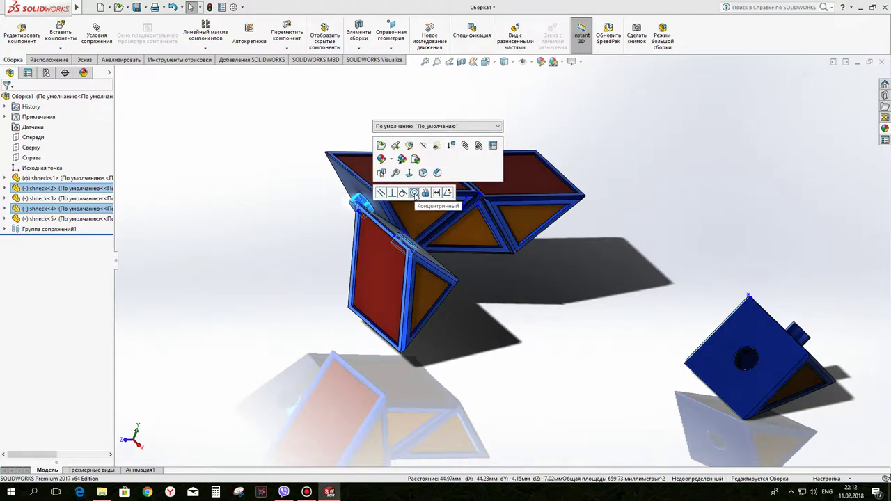
click(414, 193)
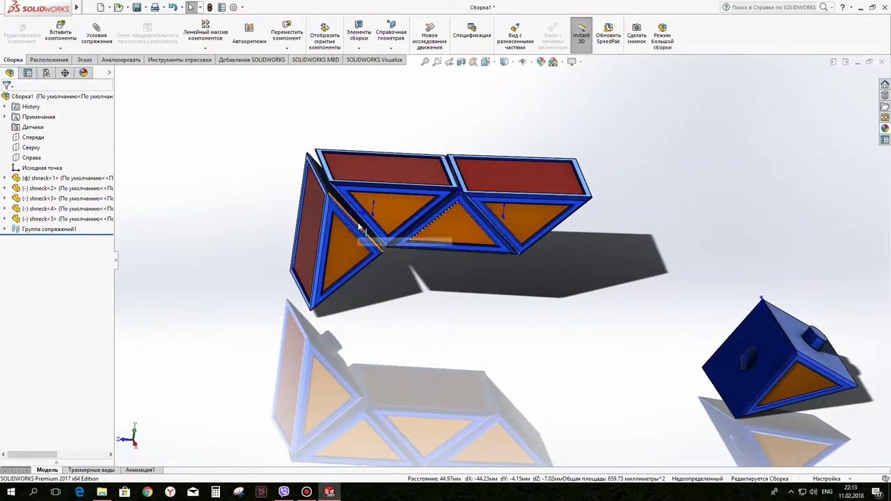
Step: Align shneck<2>'s face with shneck<4> and rotate shneck<2> about its hinge
drag(362, 224, 371, 221)
ctrl+click(381, 220)
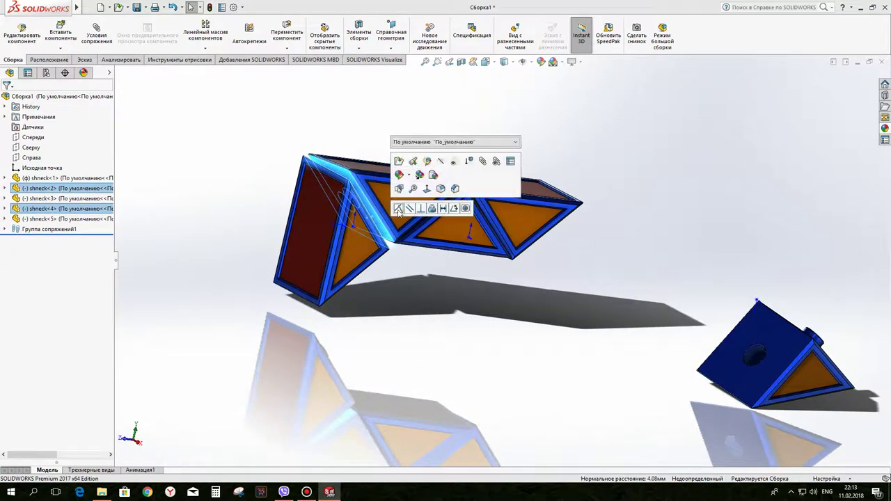
click(398, 209)
click(329, 210)
drag(328, 210, 252, 186)
Step: Swing the end prism down and mate the loose prism's peg concentric with shneck<2>'s hole
drag(231, 162, 387, 390)
mouse_move(613, 354)
middle_down()
mouse_move(564, 308)
mouse_move(436, 309)
mouse_move(551, 342)
mouse_move(770, 327)
middle_up()
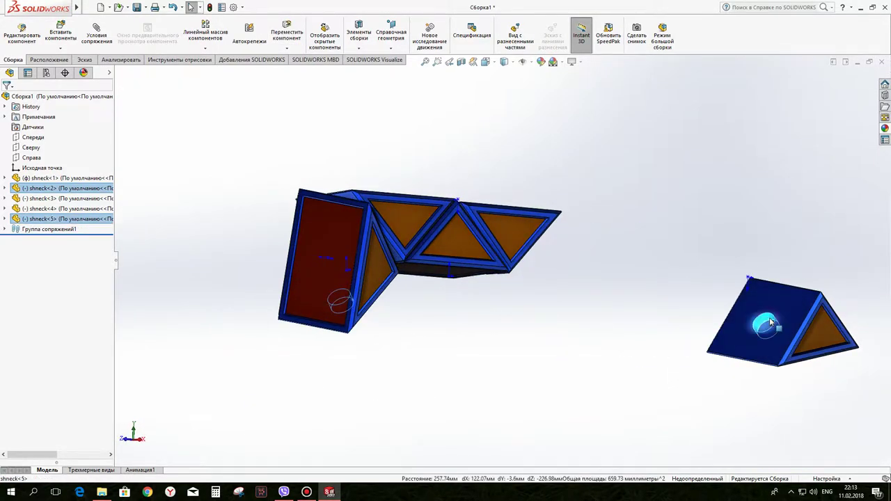
click(770, 321)
key(Escape)
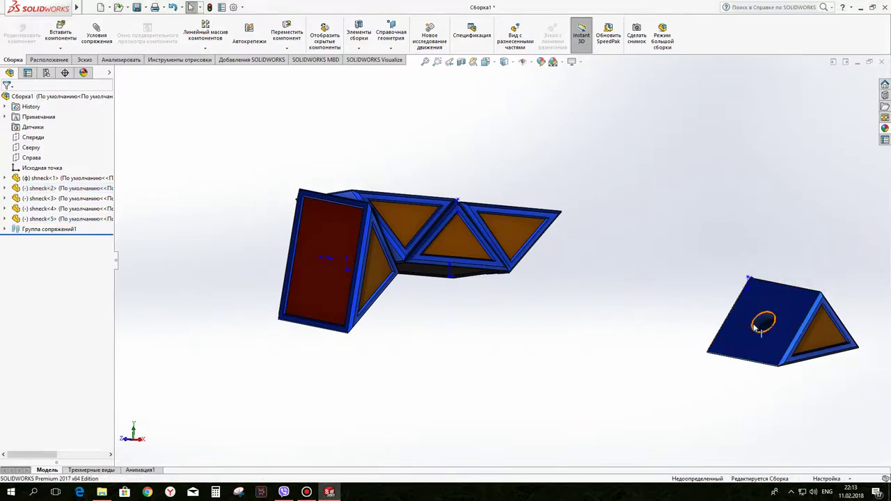
middle_drag(668, 320, 521, 307)
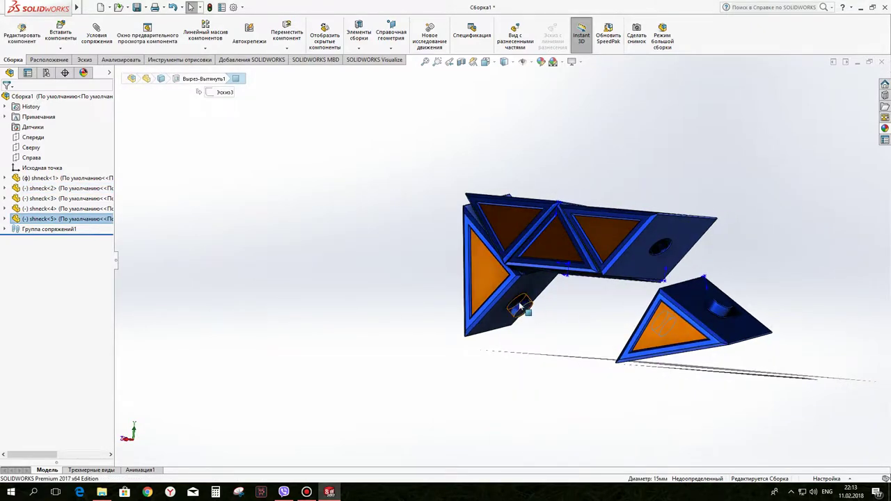
ctrl+click(520, 306)
click(578, 294)
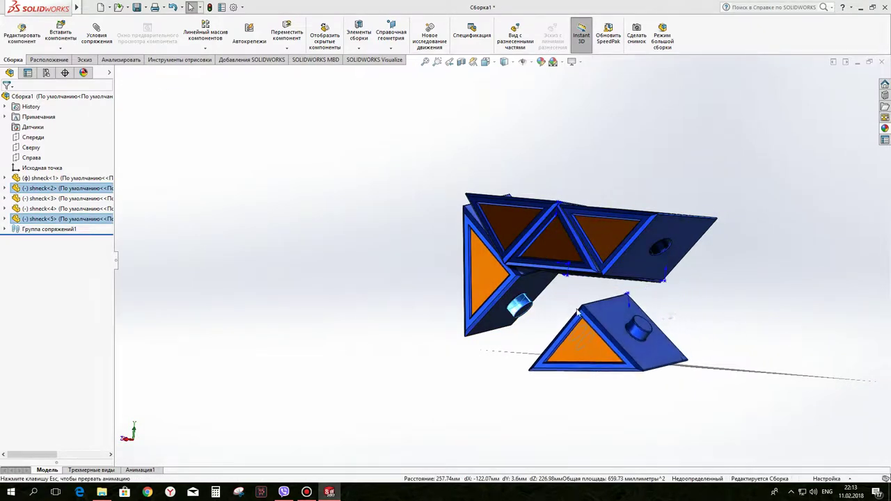
Step: Align the loose prism's face with shneck<2>, then swing the end panels into line
middle_drag(520, 324, 505, 309)
click(505, 309)
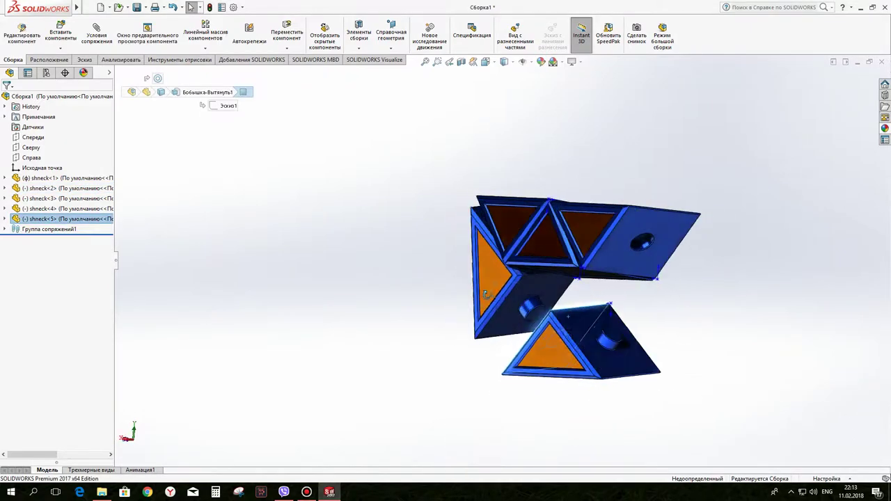
ctrl+click(506, 305)
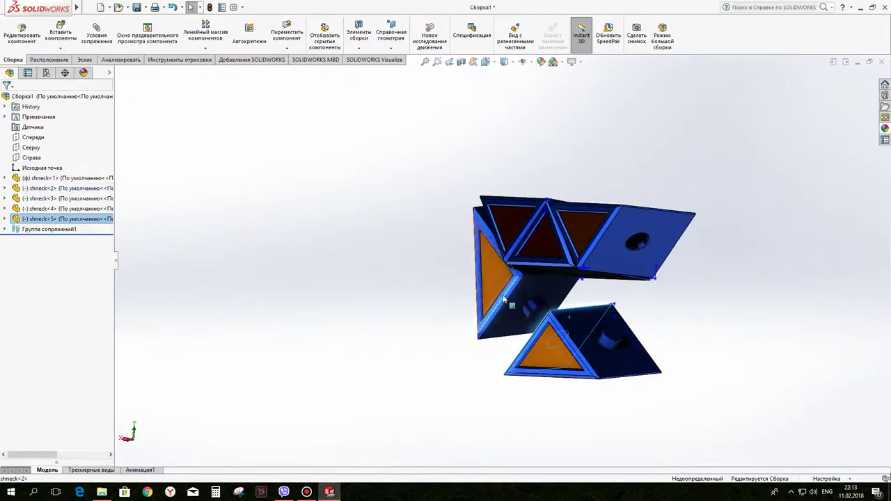
ctrl+click(508, 307)
click(538, 298)
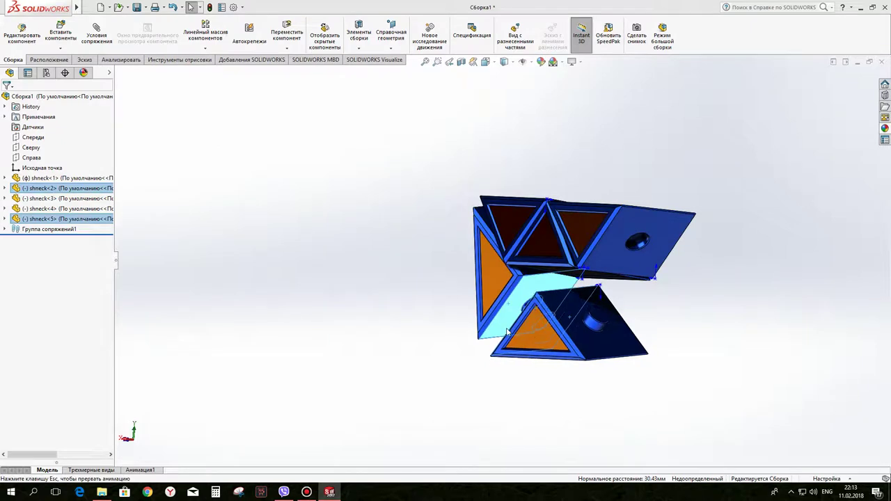
drag(572, 318, 328, 141)
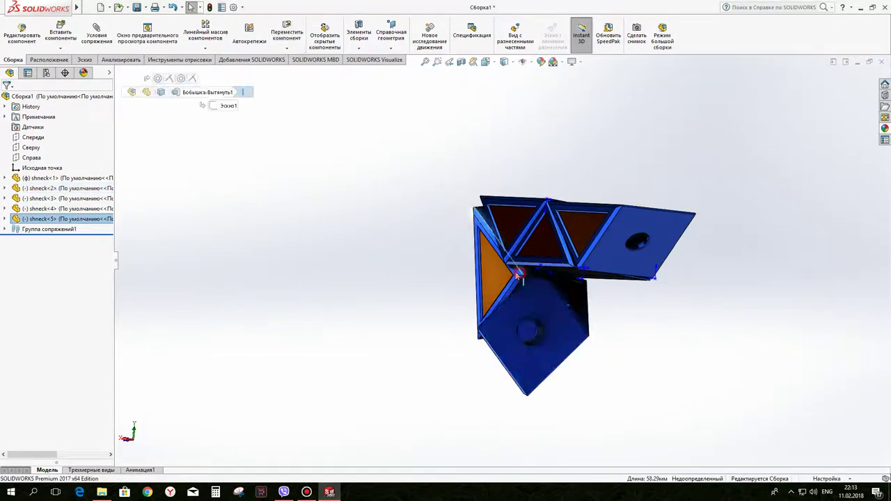
drag(522, 274, 458, 236)
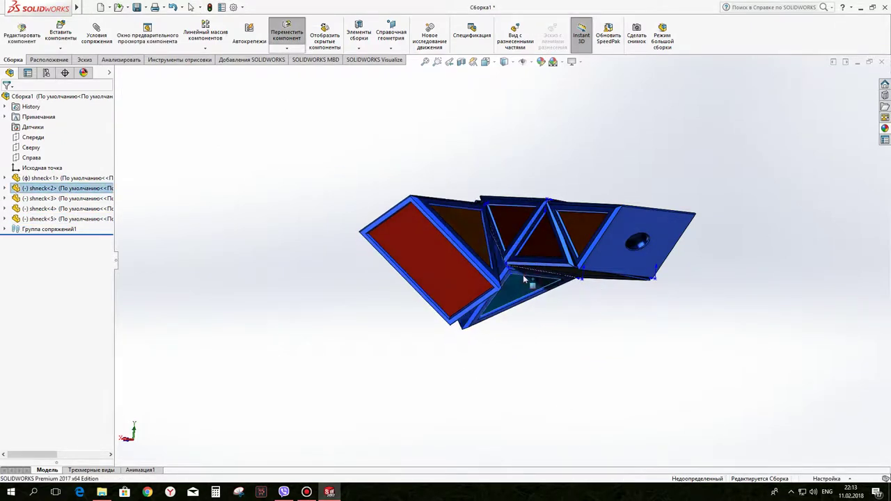
Step: Fold the panels into line and into a V shape, standing shneck<4> upright
drag(404, 280, 338, 214)
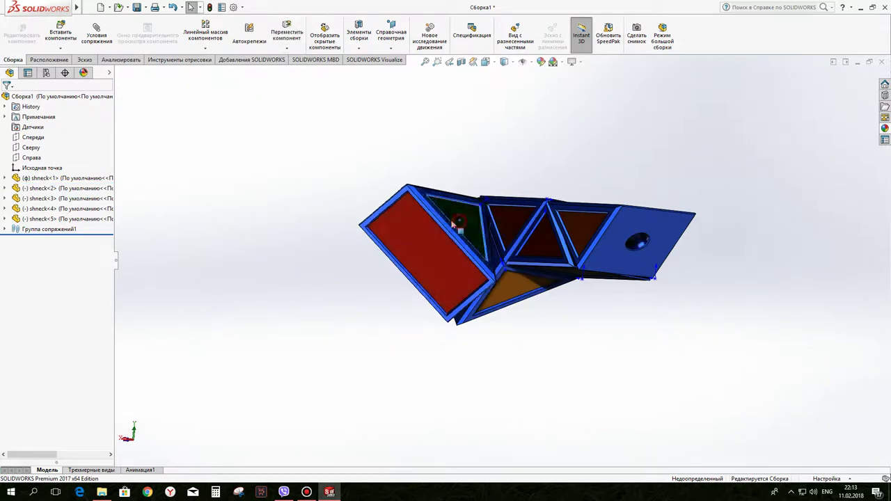
drag(501, 304, 418, 252)
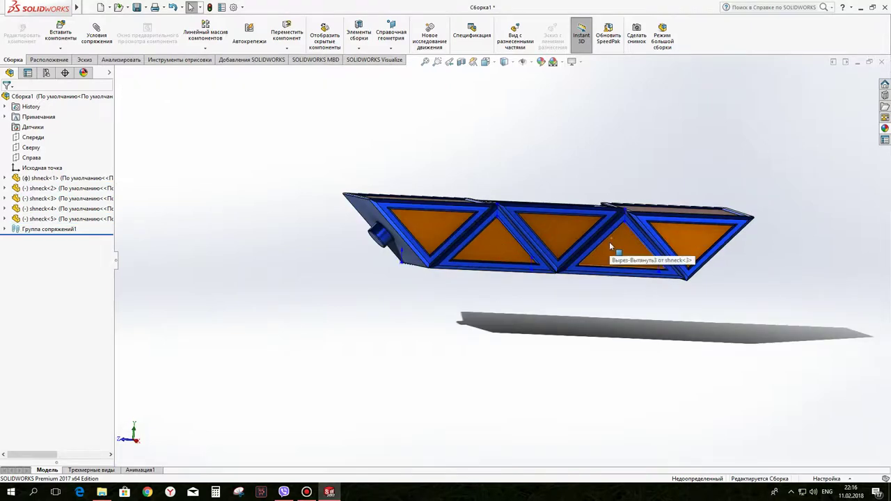
drag(612, 242, 658, 305)
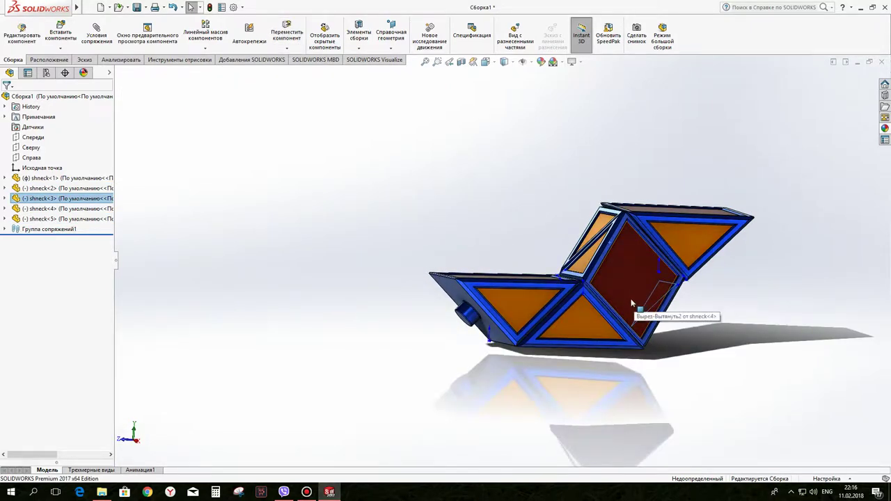
drag(631, 303, 658, 306)
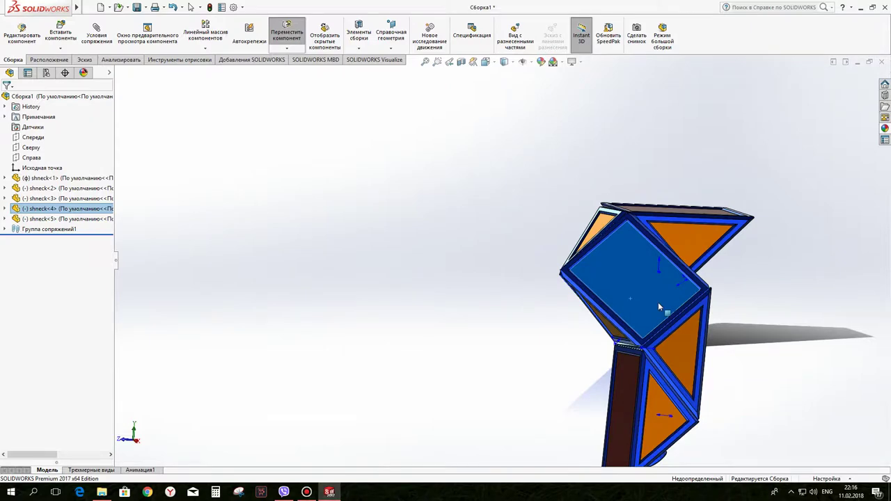
mouse_move(670, 358)
mouse_down()
mouse_move(613, 388)
mouse_move(669, 362)
mouse_move(704, 270)
mouse_up()
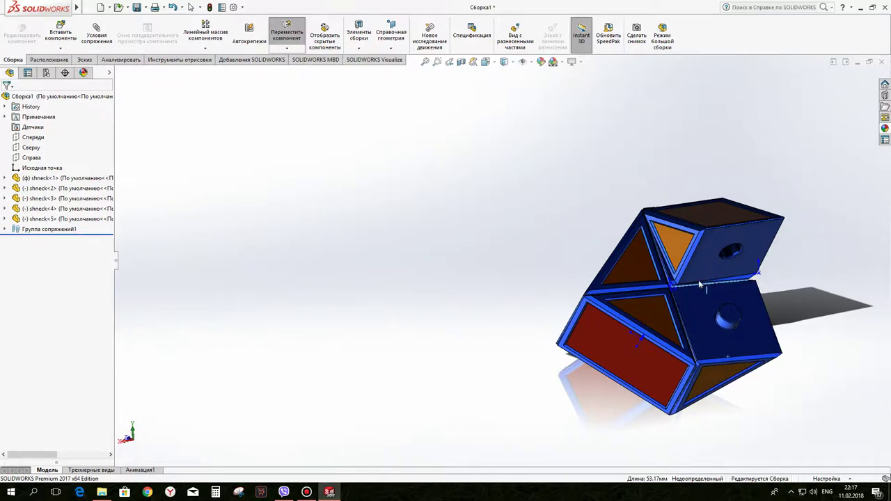
Step: Fold shneck<5> and the front panel closed onto the block, then add three prism copies
middle_drag(701, 268, 765, 215)
drag(729, 247, 723, 465)
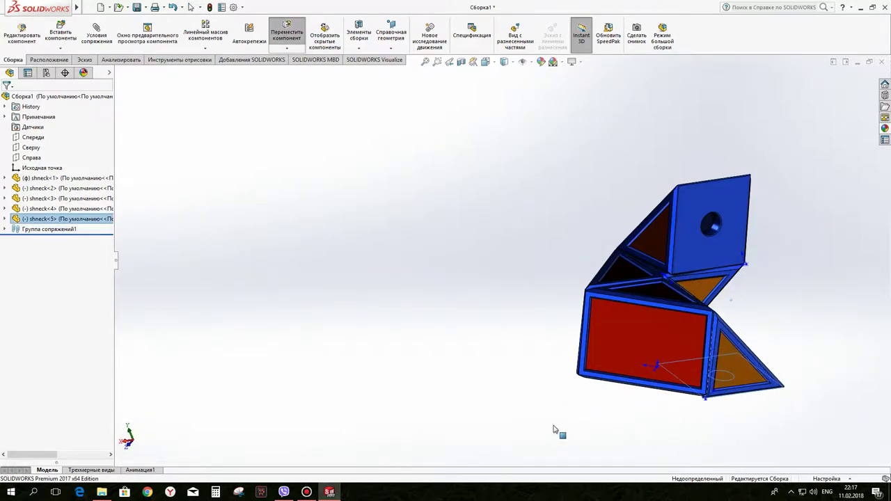
mouse_move(744, 401)
middle_down()
mouse_move(695, 397)
mouse_move(677, 345)
mouse_move(623, 297)
middle_up()
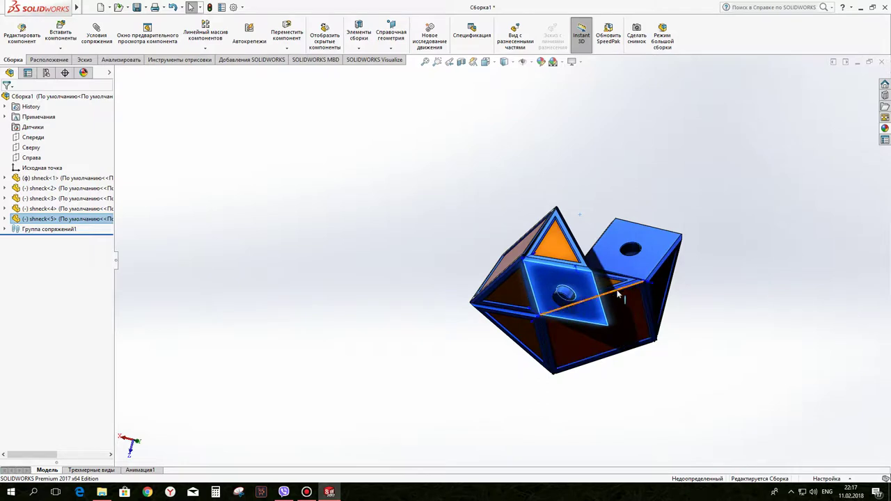
mouse_move(613, 277)
mouse_down()
mouse_move(578, 300)
mouse_move(414, 306)
mouse_up()
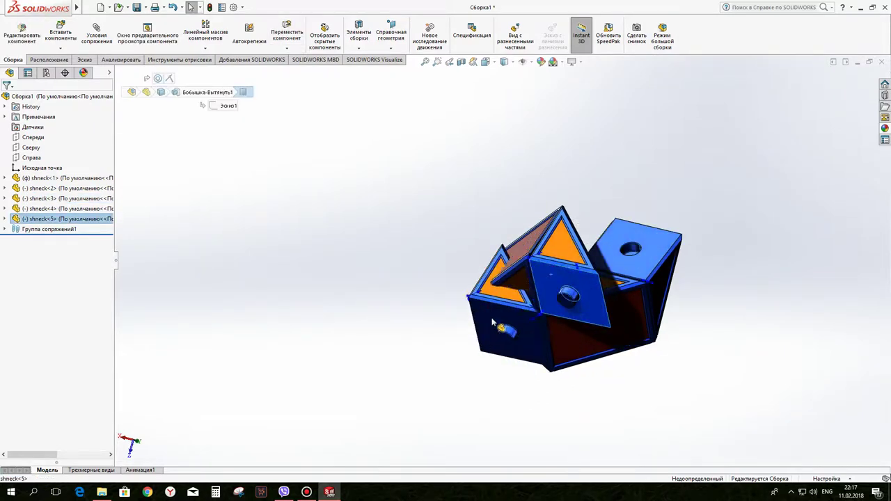
ctrl+drag(409, 311, 289, 332)
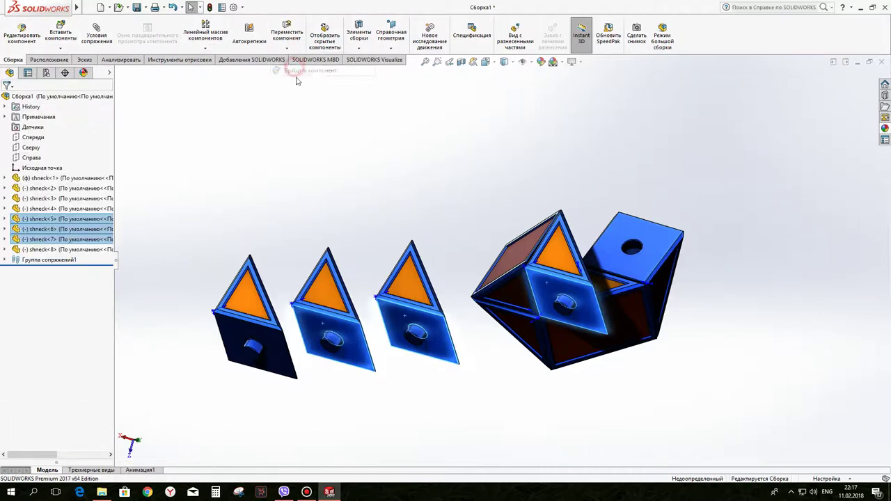
Step: Undo the last rotation, then turn the three new prisms and the dark box prism into varied orientations
drag(364, 255, 404, 274)
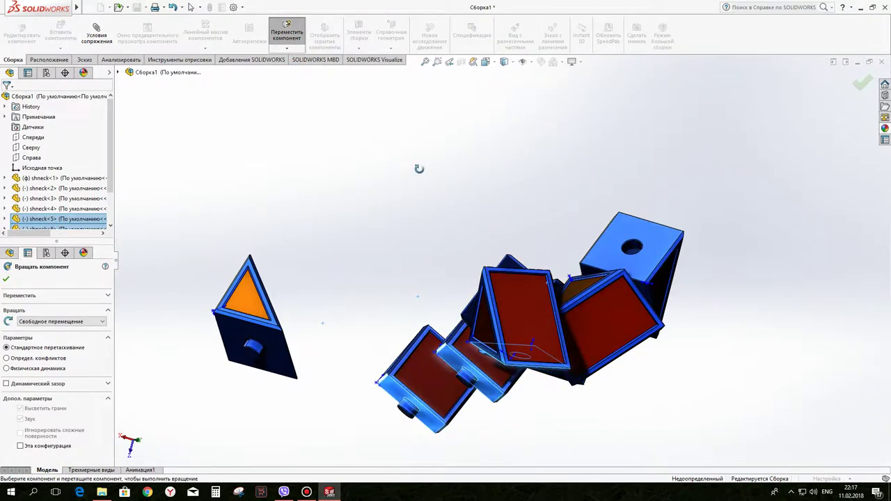
click(172, 8)
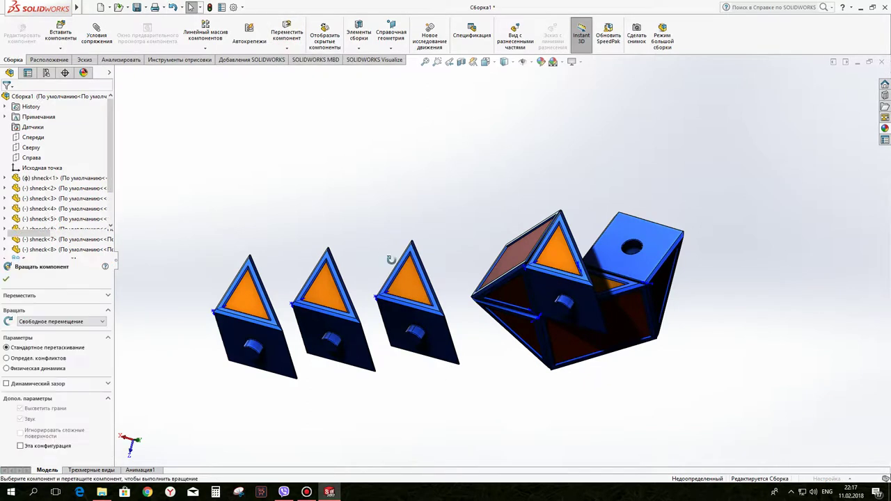
drag(391, 260, 187, 165)
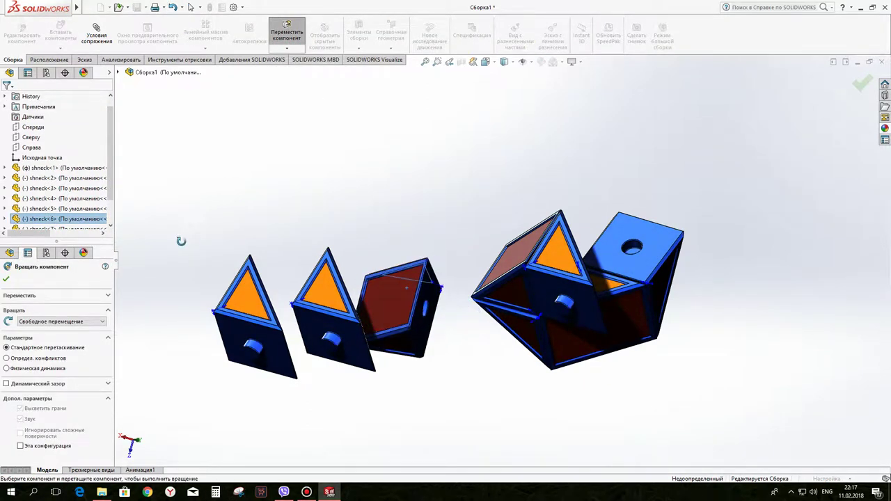
drag(304, 300, 327, 408)
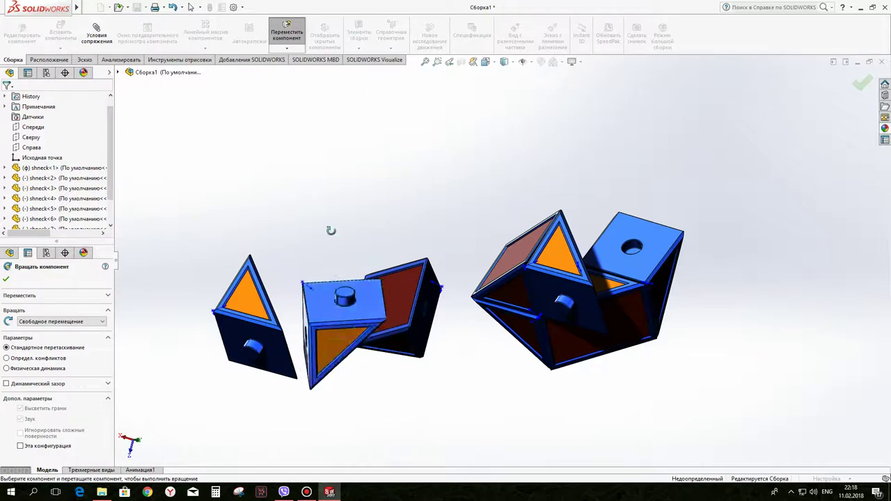
drag(239, 325, 317, 230)
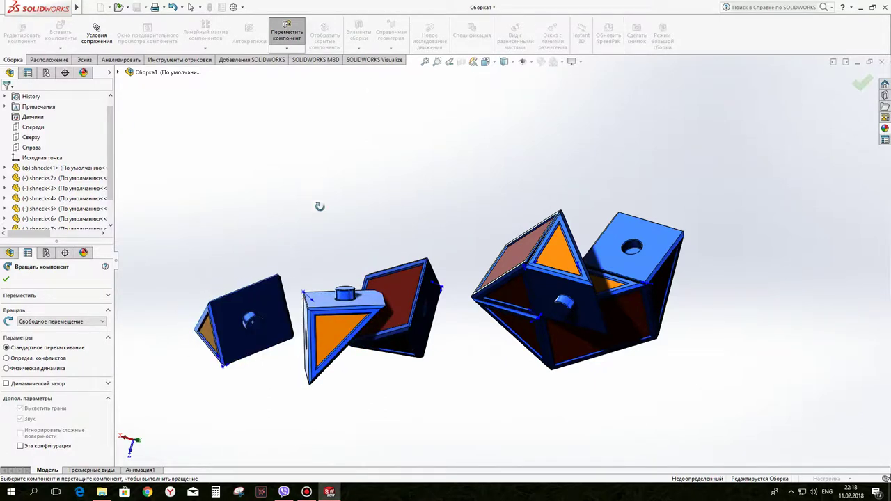
drag(405, 338, 415, 313)
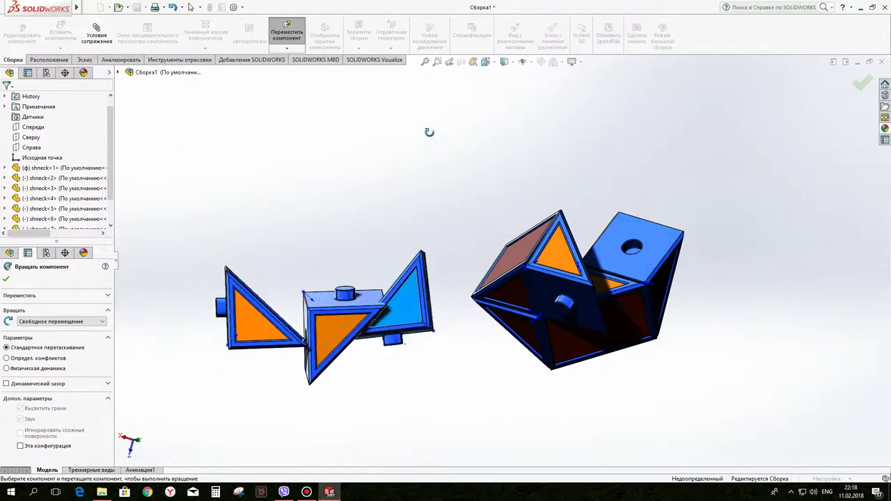
click(861, 84)
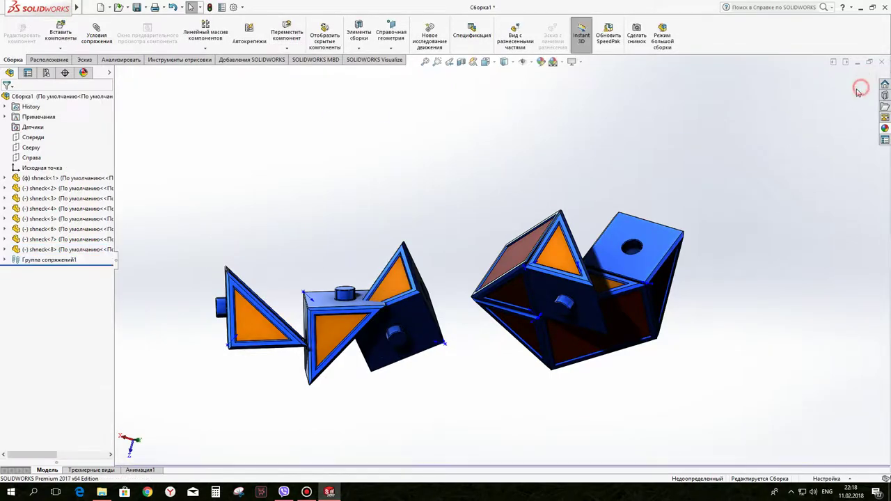
Step: Mate a prism's hole concentric with a boss on the right-hand chain
scroll(496, 324, down, 2)
scroll(397, 263, down, 2)
click(395, 263)
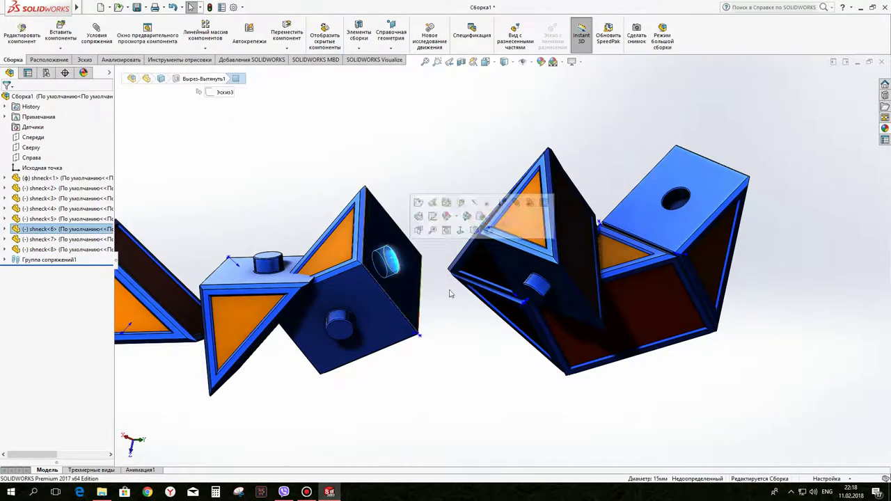
ctrl+click(542, 290)
click(598, 276)
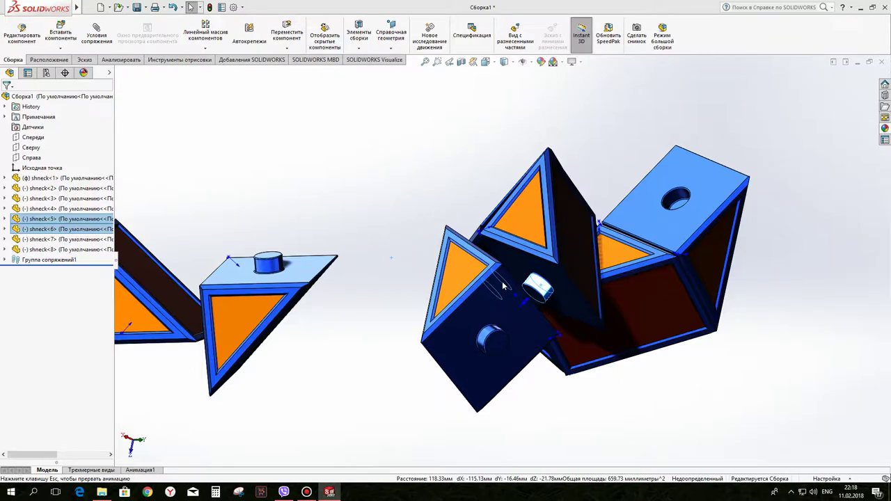
Step: Make the joined prism's flat face coincident with the chain, then swing it on its hinge
click(561, 285)
scroll(550, 265, down, 3)
scroll(538, 250, down, 2)
ctrl+click(538, 249)
click(563, 234)
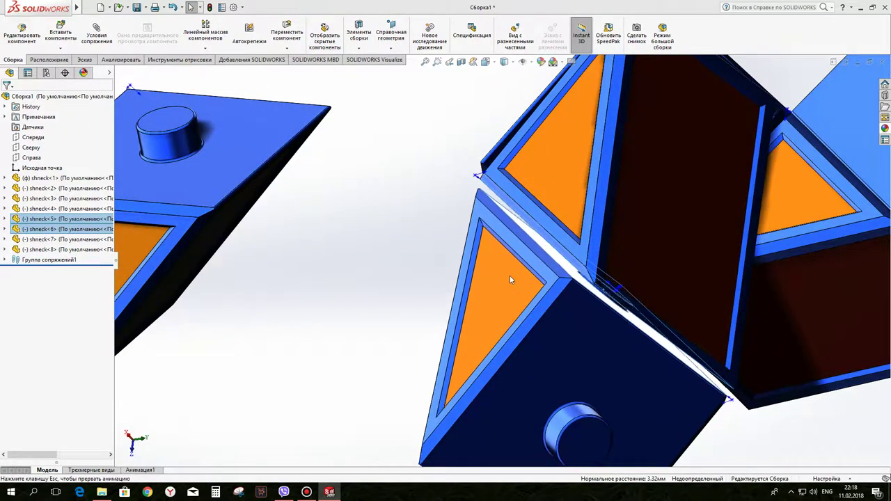
scroll(510, 276, up, 5)
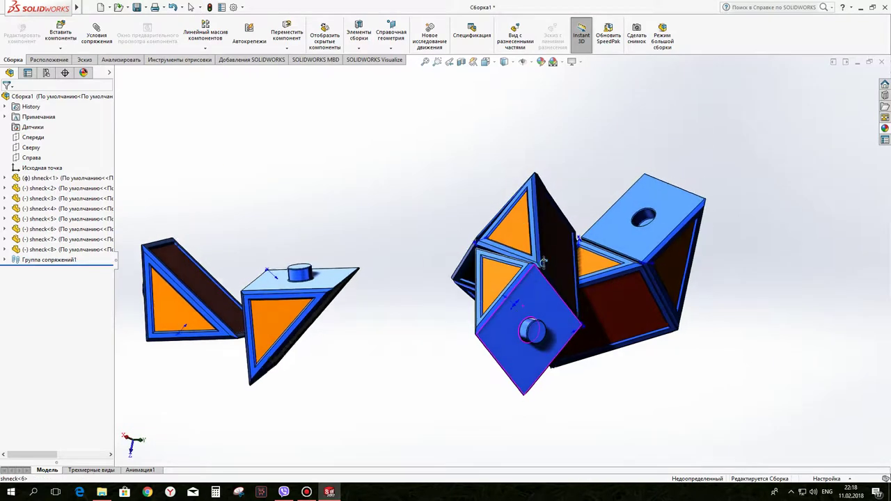
drag(503, 301, 373, 252)
Step: Mate a face of shneck<8> to the matching face of shneck<7>
mouse_move(196, 454)
middle_down()
mouse_move(247, 394)
mouse_move(225, 358)
mouse_move(215, 302)
middle_up()
click(263, 298)
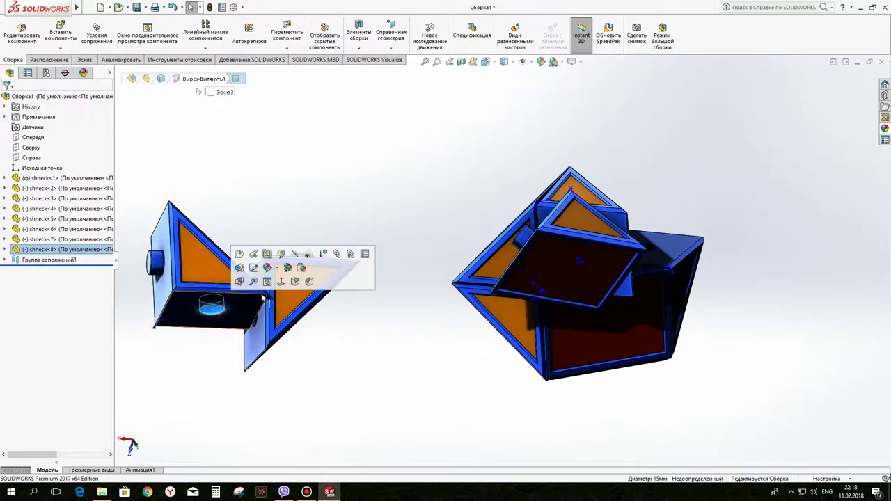
middle_drag(304, 259, 300, 304)
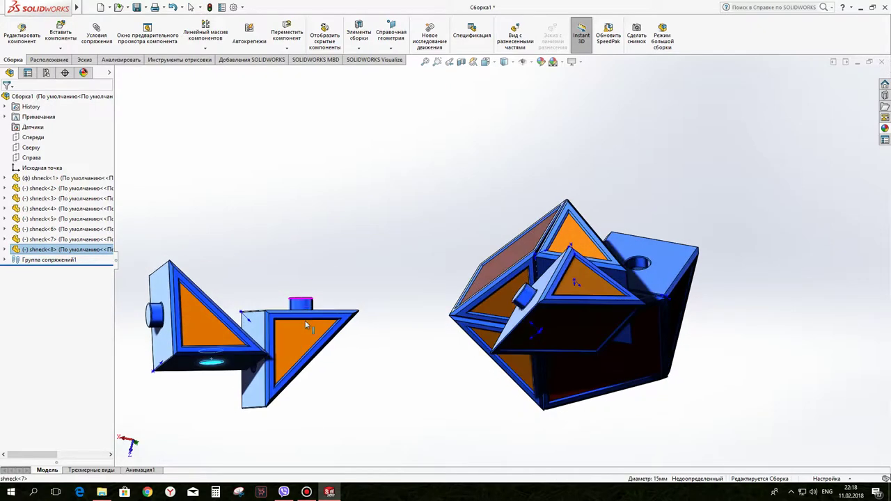
ctrl+click(301, 304)
click(360, 297)
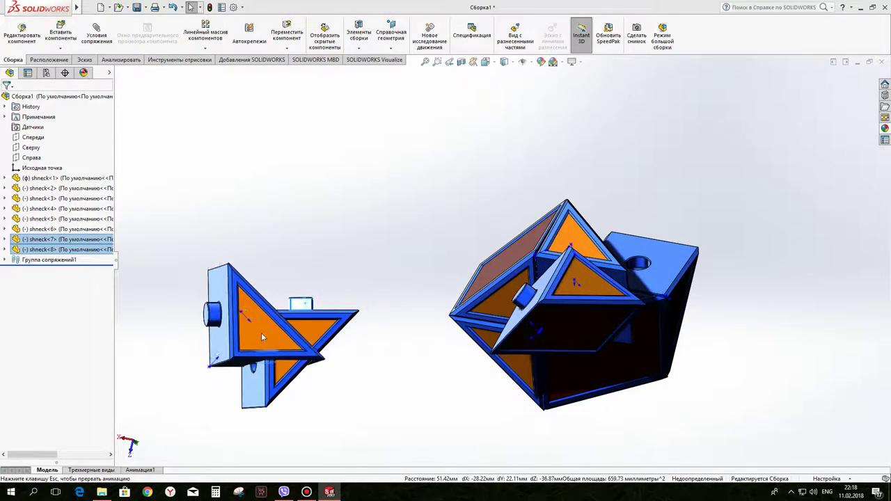
Step: Seat the flat faces of shneck<8> and shneck<7> together and shift the pair right
mouse_move(279, 301)
middle_down()
mouse_move(291, 280)
mouse_move(307, 282)
middle_up()
click(291, 280)
ctrl+click(299, 283)
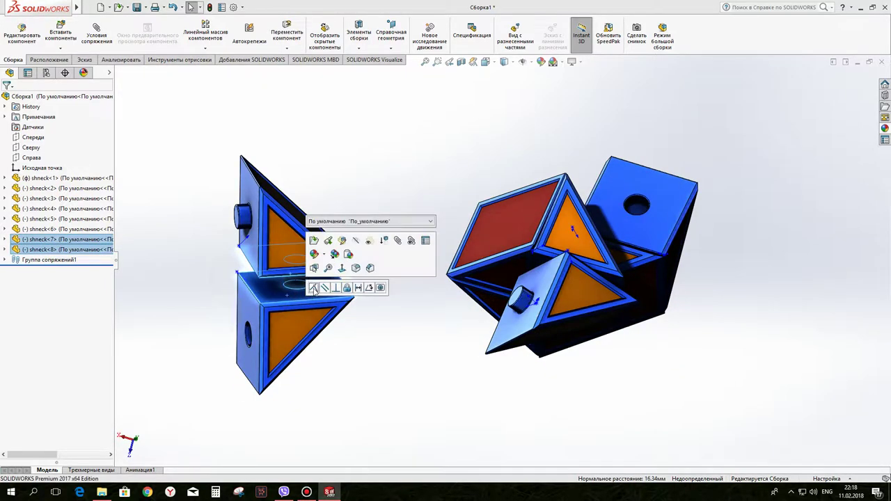
click(315, 290)
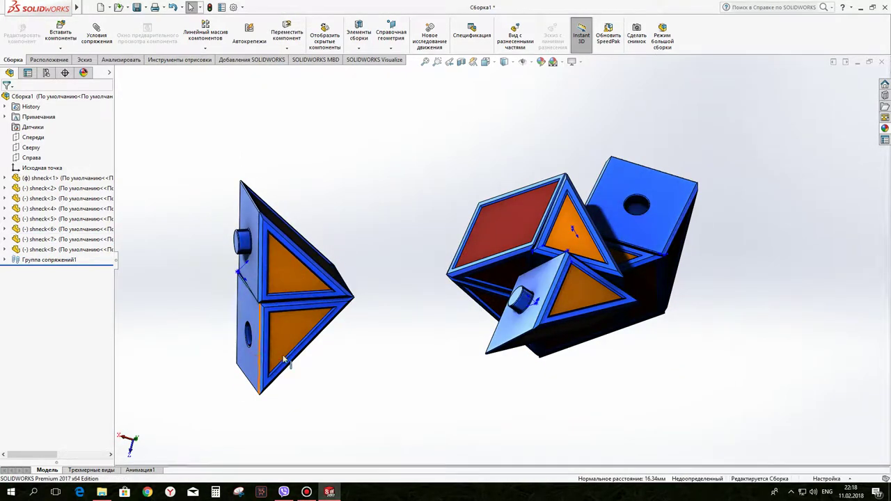
drag(284, 358, 354, 364)
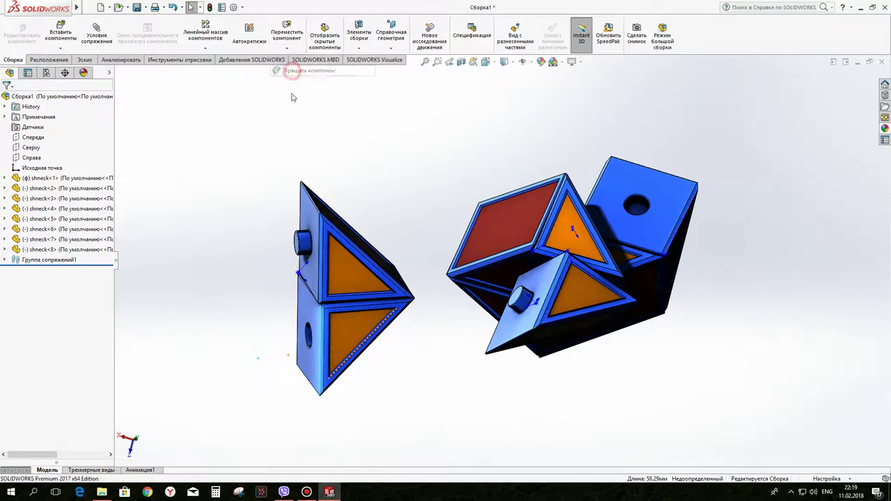
Step: Rotate the two-prism pair to face the chain
click(292, 72)
drag(334, 306, 517, 326)
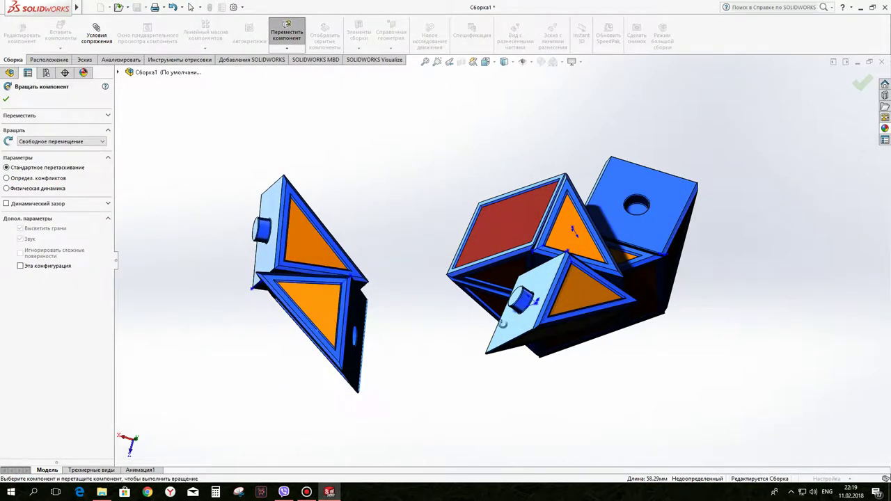
middle_drag(505, 325, 629, 213)
key(Escape)
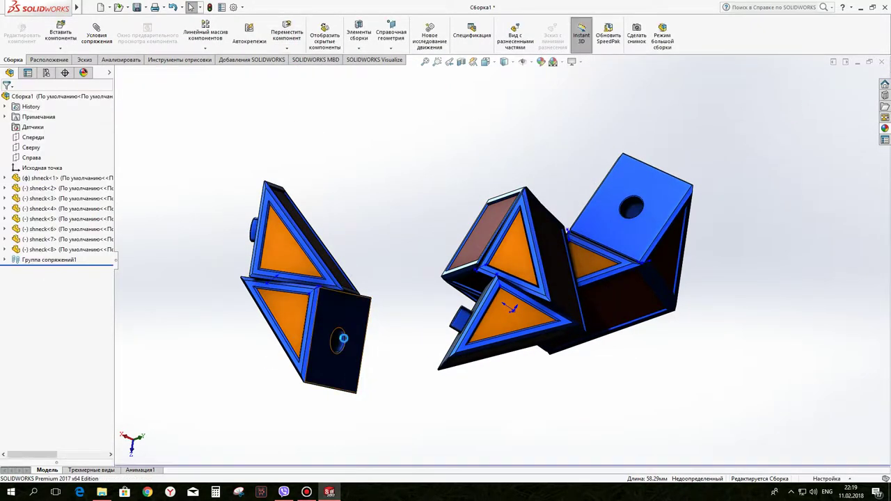
Step: Mate the pair's hole to the chain's boss and slide the pair into place on the chain
ctrl+click(463, 321)
click(502, 246)
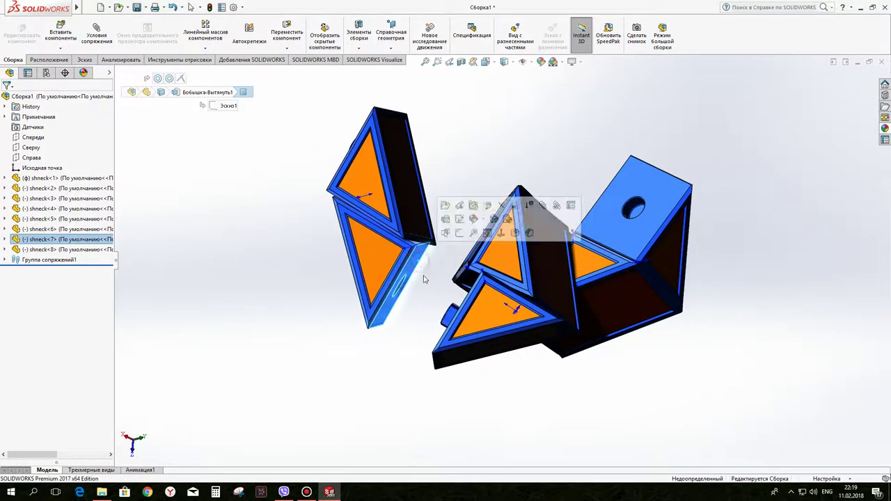
middle_drag(421, 277, 517, 307)
click(517, 307)
mouse_move(517, 307)
mouse_down()
mouse_move(415, 415)
mouse_move(308, 424)
mouse_move(149, 368)
mouse_move(301, 319)
mouse_move(487, 292)
mouse_move(437, 328)
mouse_move(328, 218)
mouse_move(310, 167)
mouse_up()
mouse_move(571, 229)
middle_down()
mouse_move(521, 318)
mouse_move(547, 331)
mouse_move(537, 284)
mouse_move(542, 293)
middle_up()
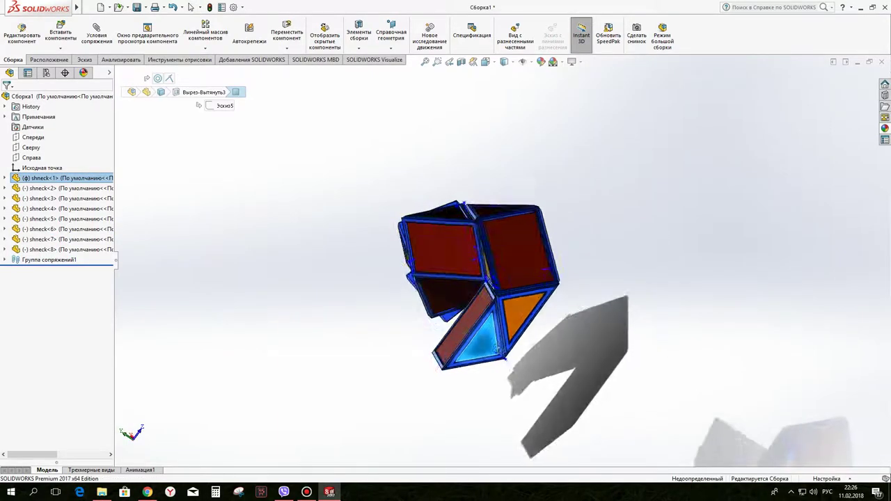
mouse_move(512, 297)
middle_down()
mouse_move(487, 126)
mouse_move(489, 256)
middle_up()
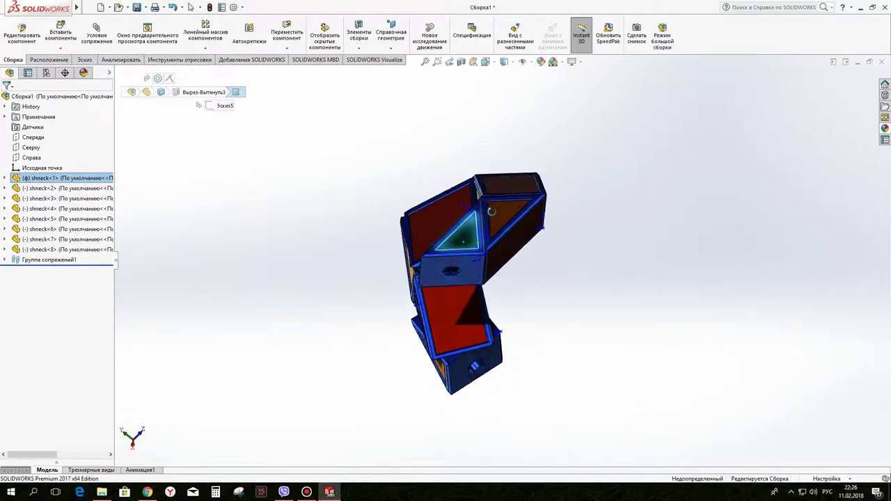
mouse_move(488, 256)
mouse_down()
mouse_move(496, 259)
mouse_move(504, 181)
mouse_up()
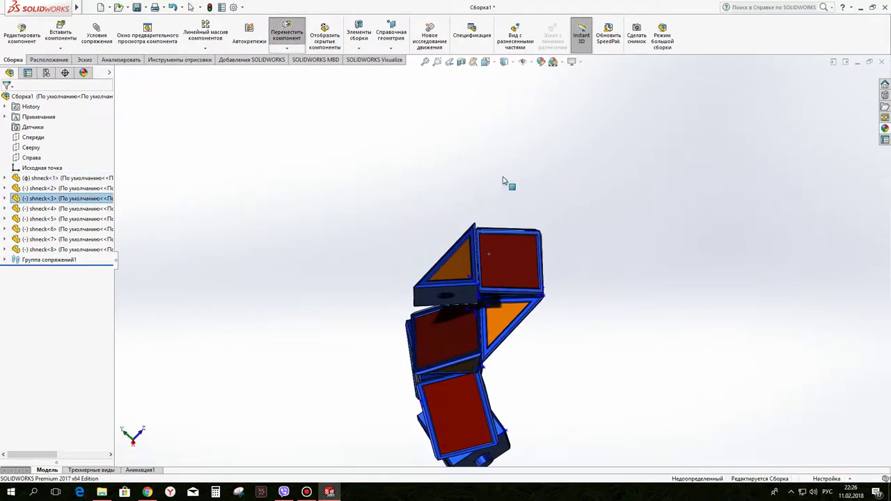
Step: Fold the chain's prisms around their hinges, swinging the lower prism into a new pose
drag(489, 250, 491, 254)
middle_drag(491, 254, 497, 261)
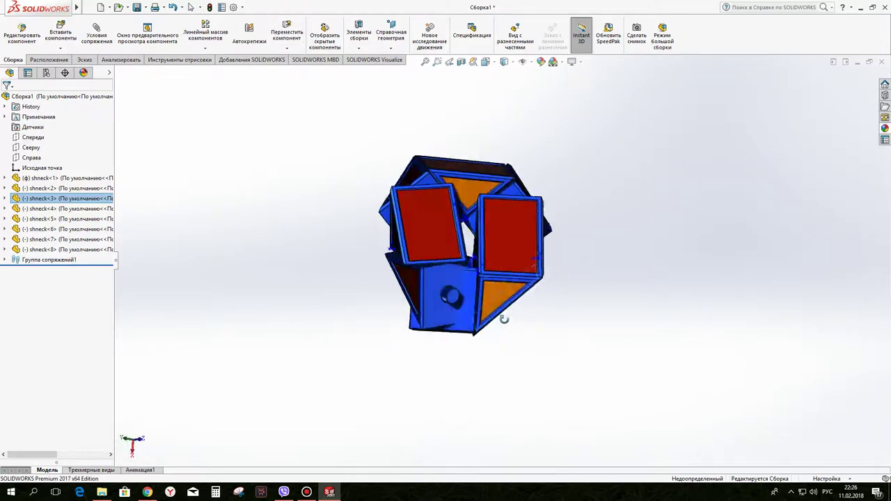
drag(501, 274, 501, 206)
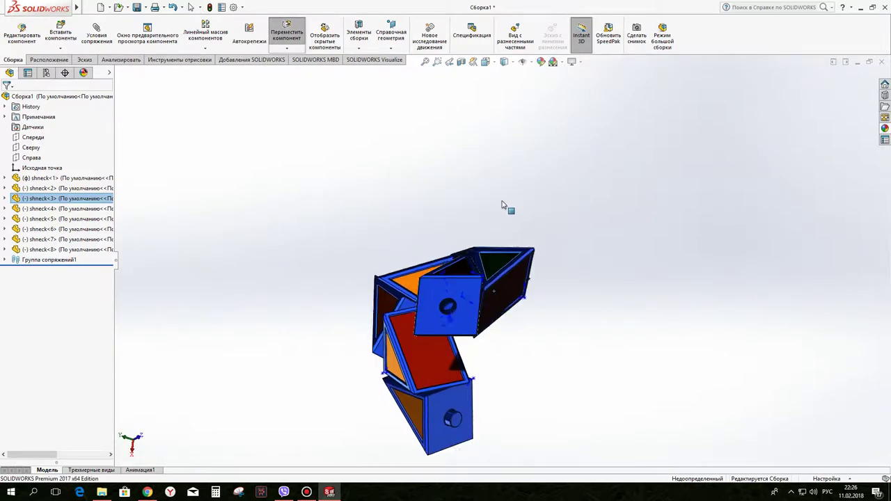
drag(491, 287, 480, 272)
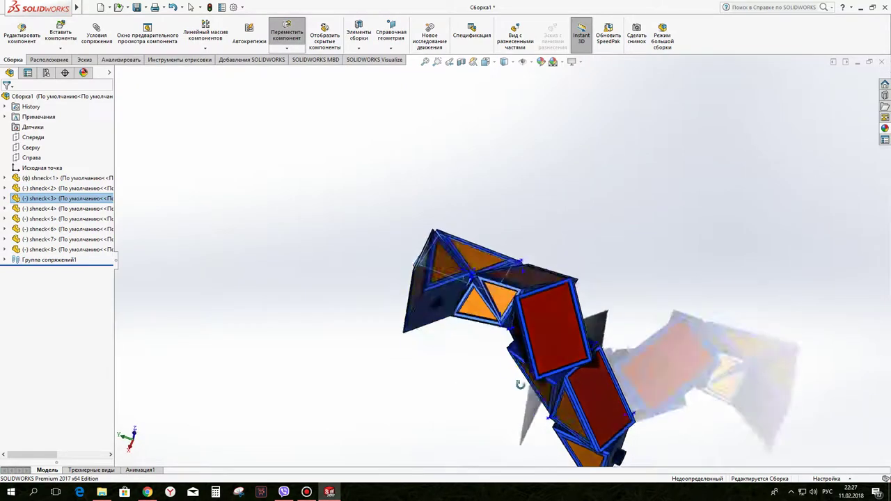
middle_drag(481, 272, 472, 260)
mouse_move(472, 259)
mouse_down()
mouse_move(449, 316)
mouse_move(439, 265)
mouse_up()
middle_drag(438, 264, 427, 235)
drag(454, 198, 485, 205)
click(458, 408)
mouse_move(458, 408)
mouse_down()
mouse_move(472, 420)
mouse_move(457, 459)
mouse_up()
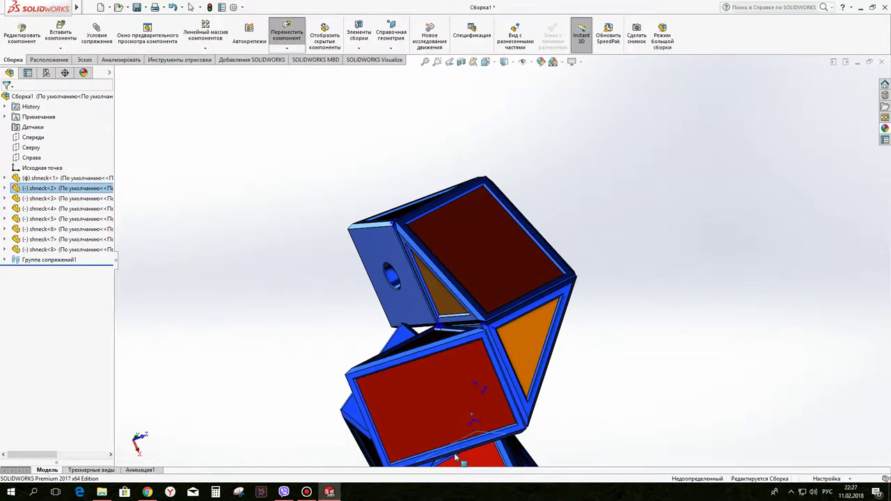
middle_drag(458, 459, 547, 421)
Step: Fold the remaining prisms tighter until the block closes with red and gold faces outside
click(342, 422)
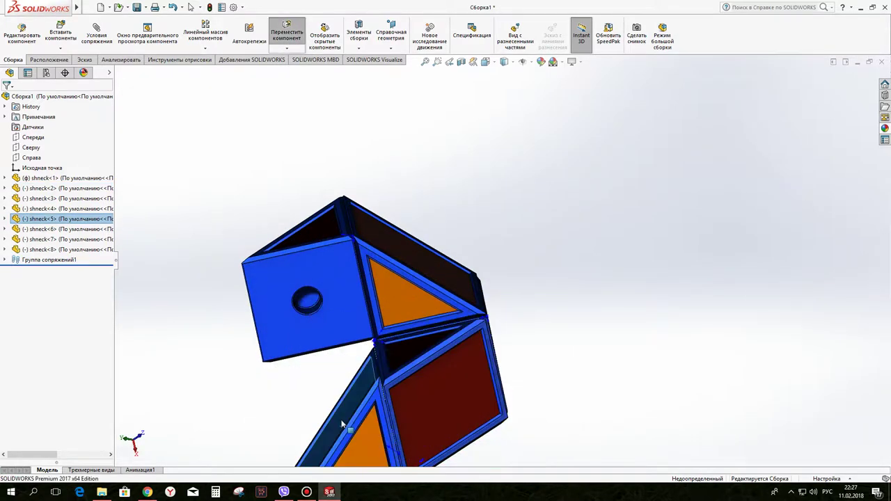
middle_drag(423, 340, 418, 436)
click(286, 31)
mouse_move(417, 390)
middle_down()
mouse_move(457, 287)
mouse_move(439, 336)
middle_up()
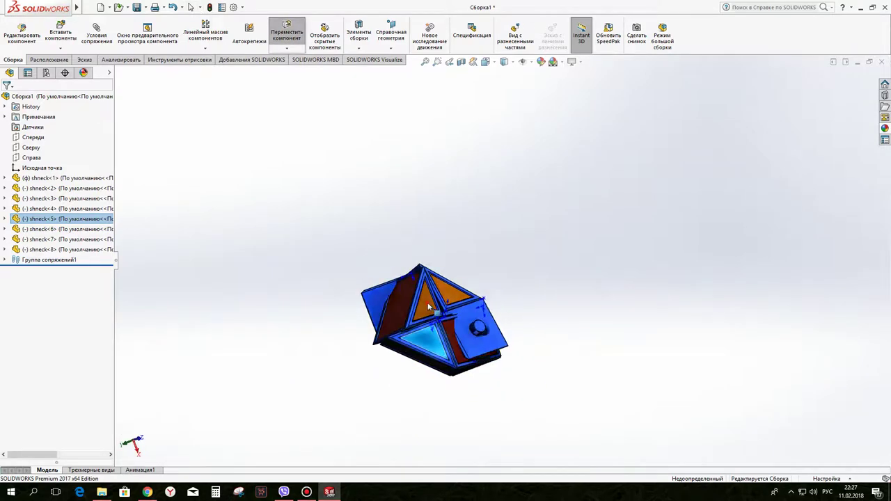
drag(427, 306, 366, 326)
scroll(423, 327, down, 3)
middle_drag(423, 327, 449, 254)
scroll(449, 254, up, 1)
mouse_move(449, 254)
mouse_down()
mouse_move(473, 256)
mouse_move(448, 254)
mouse_up()
key(Escape)
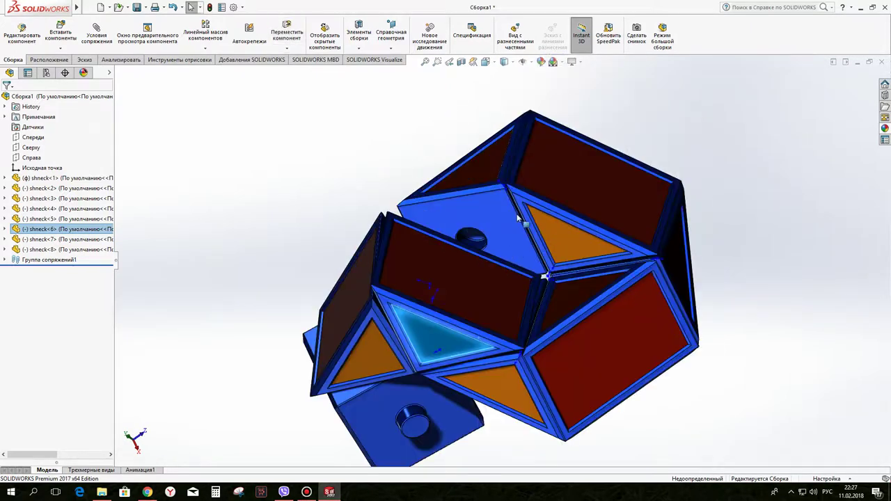
middle_drag(449, 257, 488, 278)
scroll(487, 278, up, 2)
mouse_move(473, 287)
mouse_down()
mouse_move(565, 339)
mouse_move(518, 339)
mouse_up()
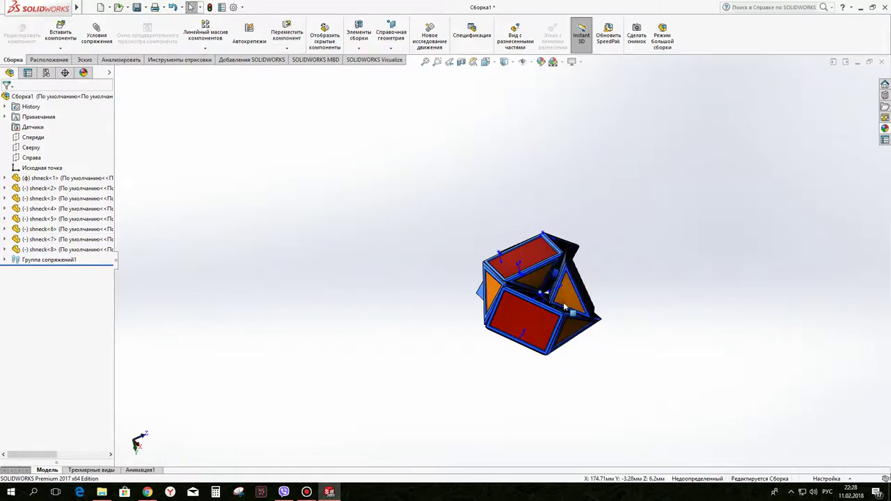
Step: Swing the folded block's hinged prisms open into a new arrangement
scroll(619, 308, down, 2)
drag(605, 306, 546, 290)
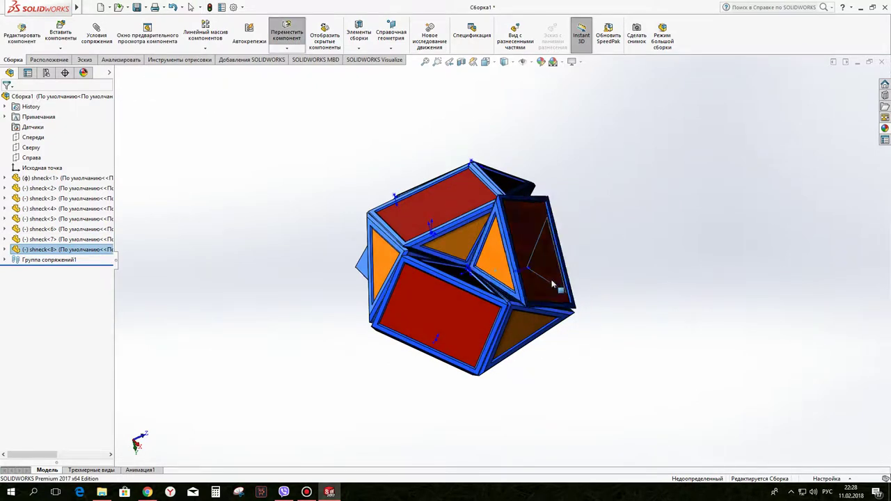
drag(546, 291, 494, 327)
key(Escape)
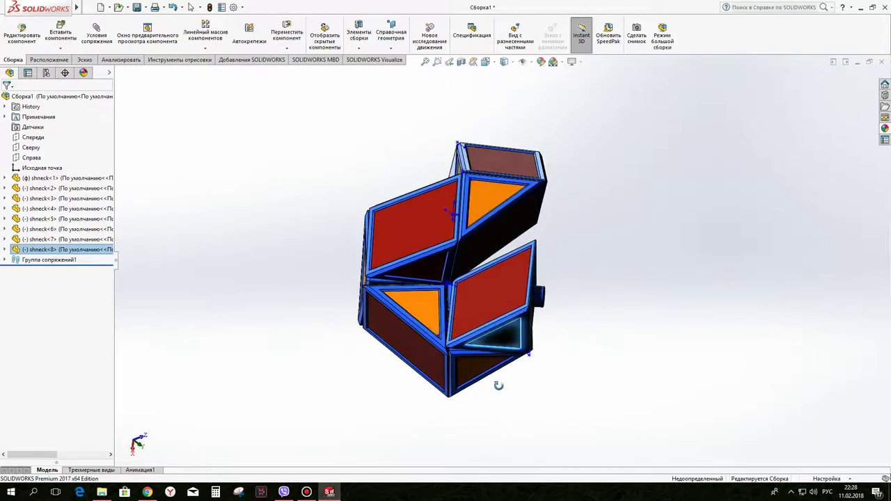
click(485, 320)
scroll(485, 325, down, 3)
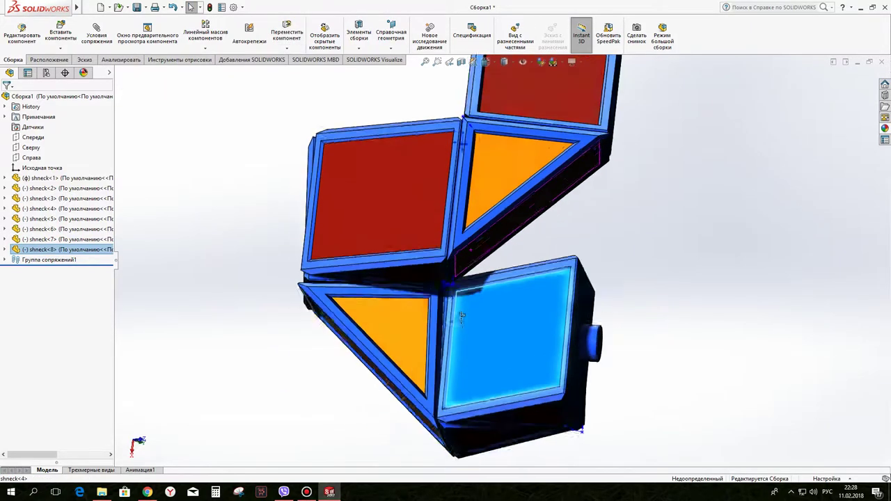
drag(520, 346, 585, 311)
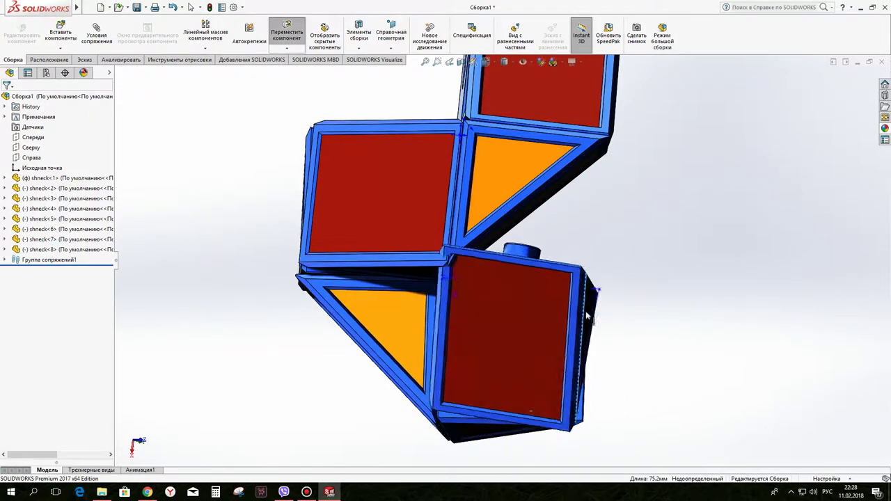
scroll(585, 311, up, 3)
middle_drag(585, 311, 499, 284)
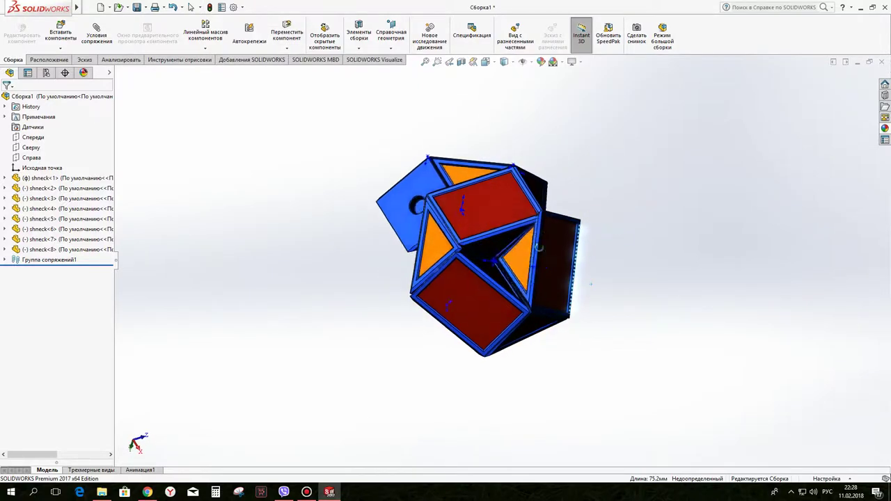
scroll(499, 284, down, 3)
mouse_move(499, 284)
middle_down()
mouse_move(413, 178)
mouse_move(255, 405)
mouse_move(285, 360)
middle_up()
click(409, 180)
scroll(409, 179, up, 3)
Step: Pull a prism out to the right, copy it, then box-select the left parts for their context menu
mouse_move(446, 306)
mouse_down()
mouse_move(539, 300)
mouse_move(712, 191)
mouse_up()
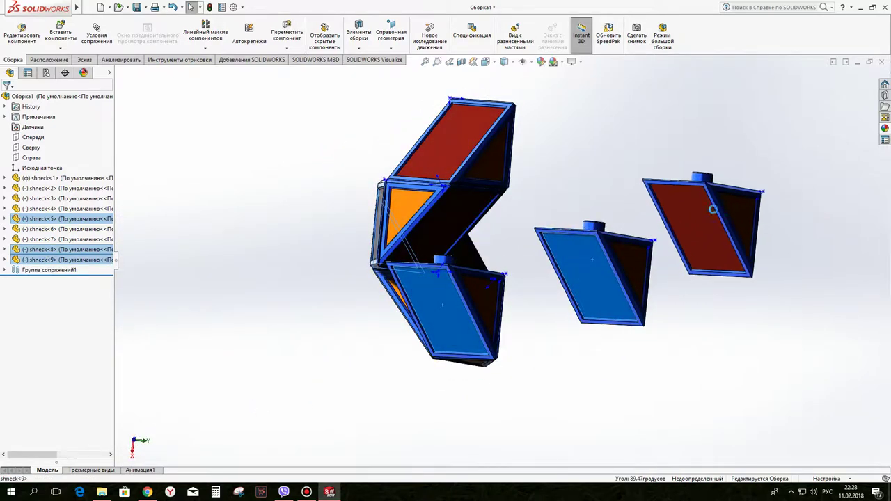
mouse_move(712, 192)
middle_down()
mouse_move(523, 301)
mouse_move(577, 310)
middle_up()
drag(368, 123, 549, 352)
right_click(500, 293)
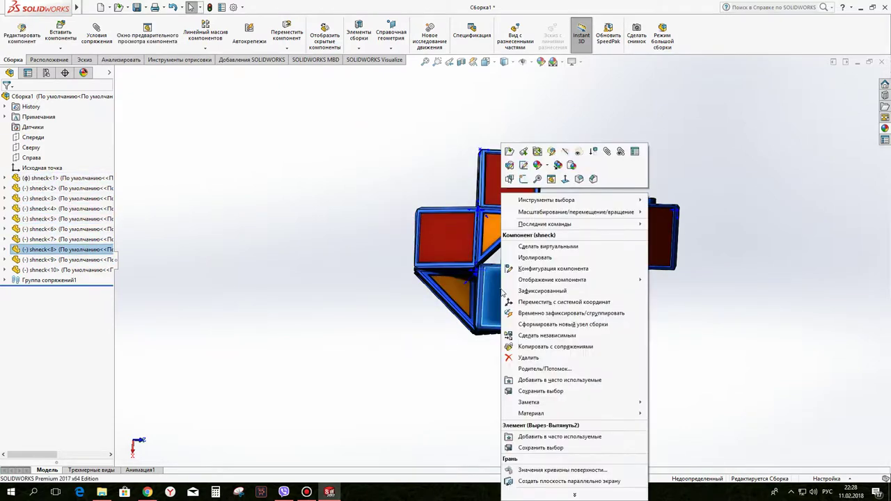
Step: Add a Lock mate (Заблокировать1) fixing shneck<8> rigidly to shneck<6>
click(97, 29)
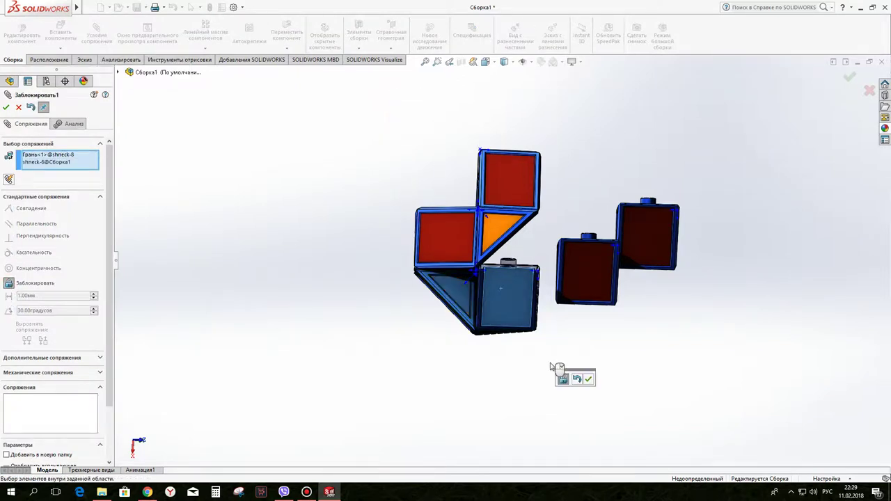
middle_drag(215, 219, 252, 222)
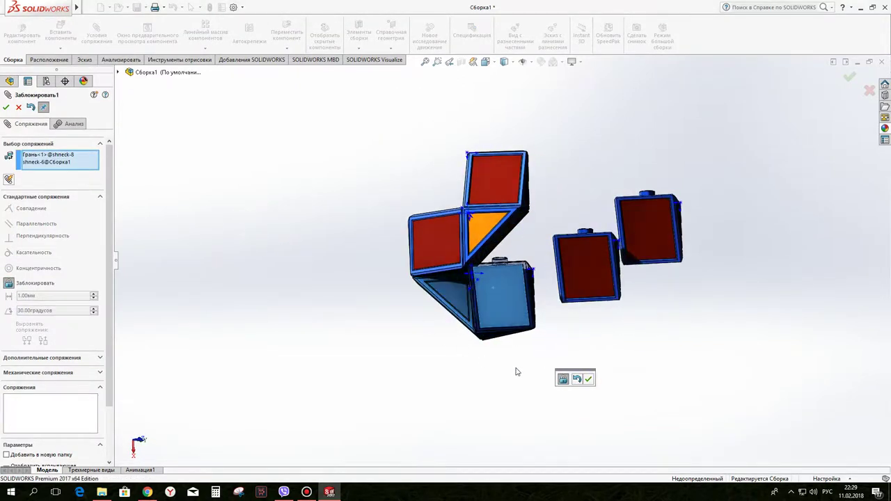
click(588, 379)
scroll(575, 275, down, 5)
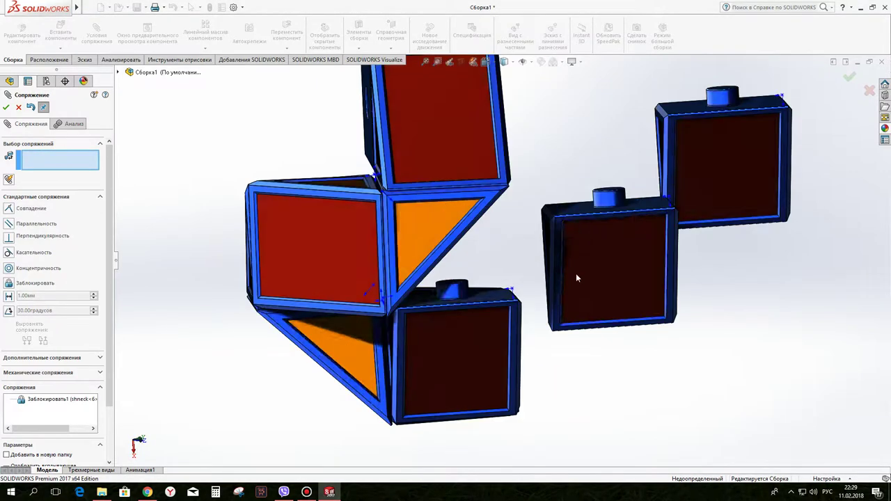
middle_drag(576, 277, 220, 109)
click(7, 108)
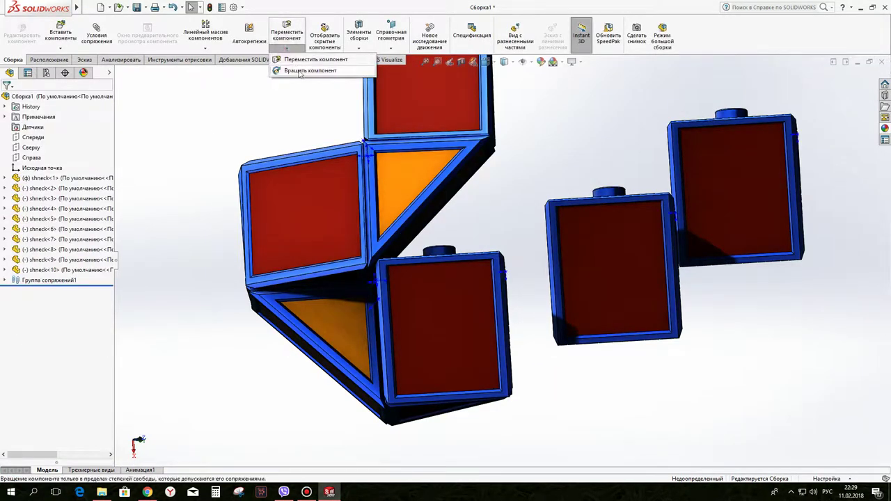
Step: Tilt the loose shneck<9> prism with Rotate Component and fit the assembly in view
click(300, 70)
drag(587, 280, 593, 272)
scroll(596, 248, down, 5)
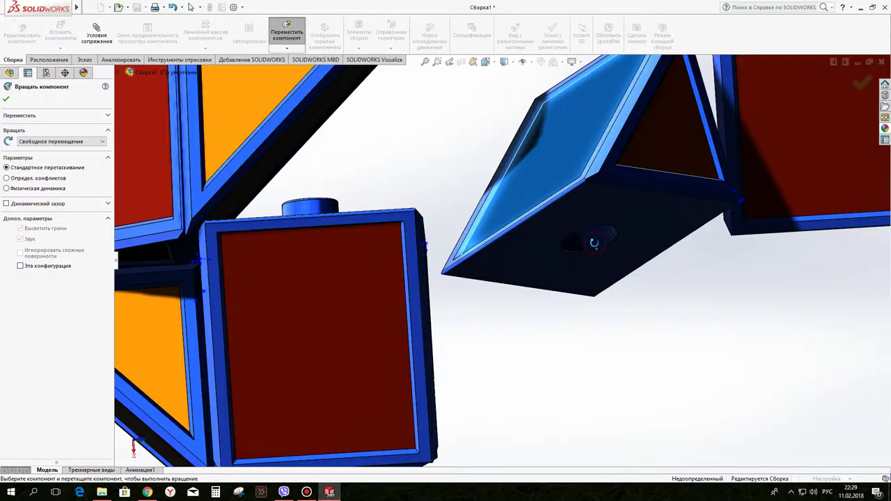
key(f)
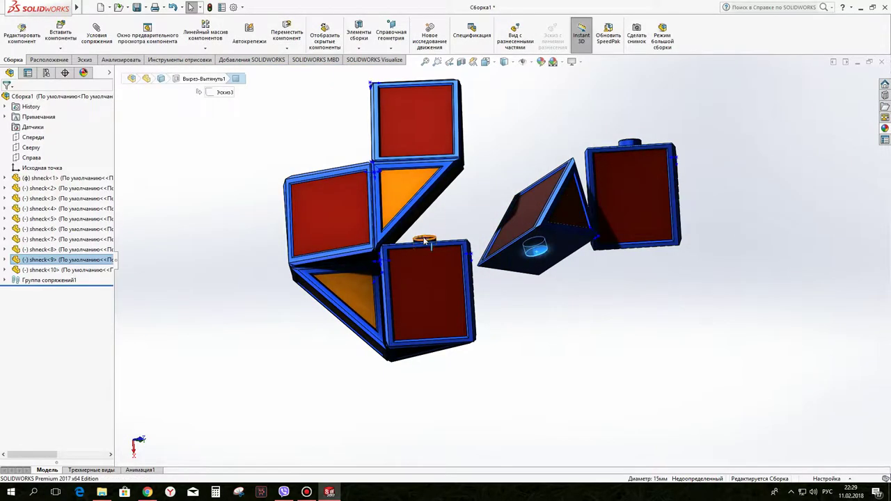
Step: Mate shneck<9>'s peg concentric with the hole, then coincident so it sits in the notch
ctrl+click(426, 243)
click(484, 234)
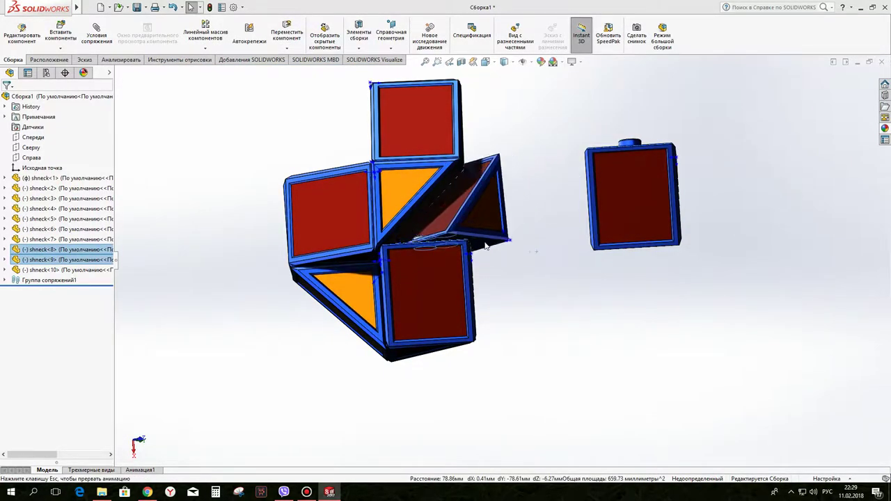
middle_drag(487, 245, 458, 204)
scroll(403, 235, down, 5)
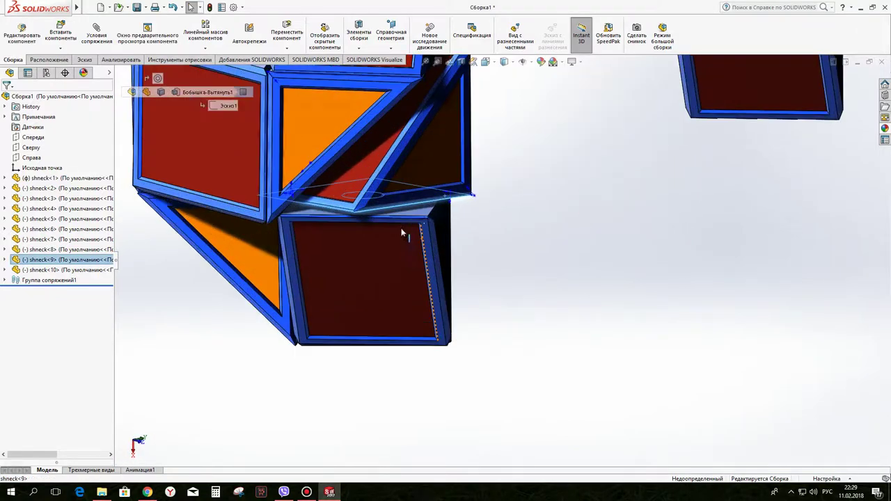
ctrl+click(417, 214)
click(440, 202)
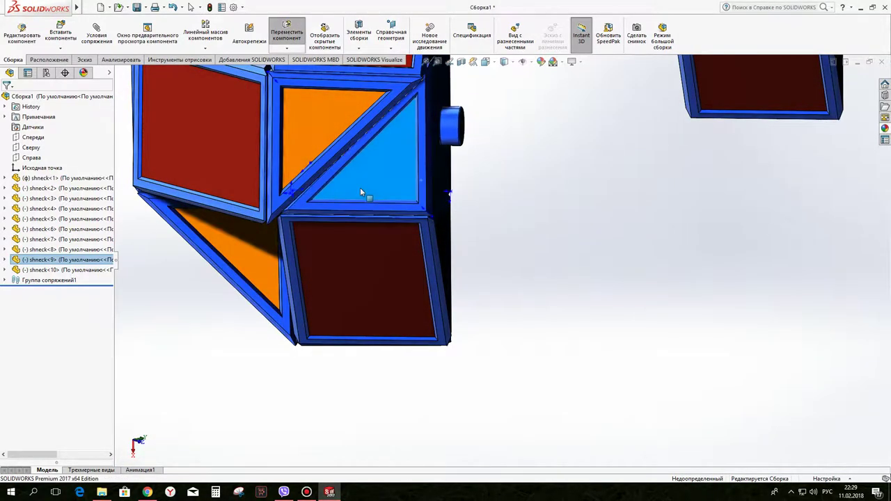
scroll(360, 189, up, 5)
middle_drag(361, 189, 340, 232)
scroll(342, 167, down, 4)
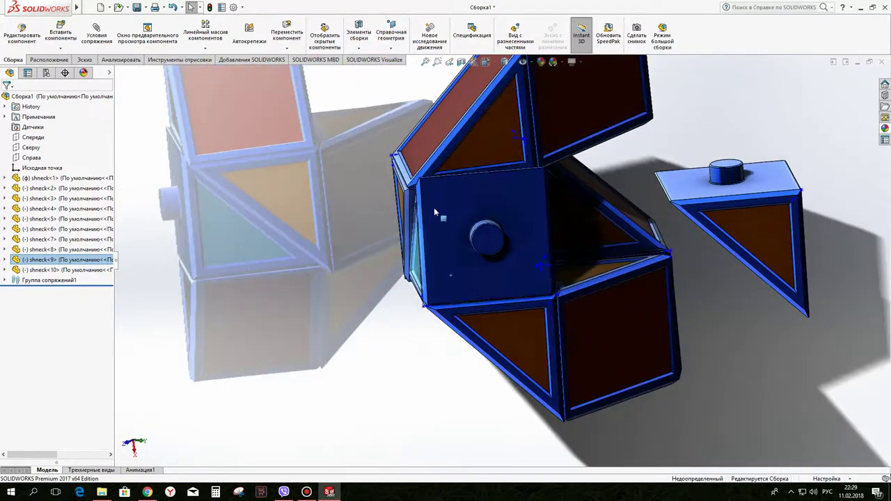
Step: Select faces of shneck<8> and shneck<7> and drag the part to close the gap
click(494, 331)
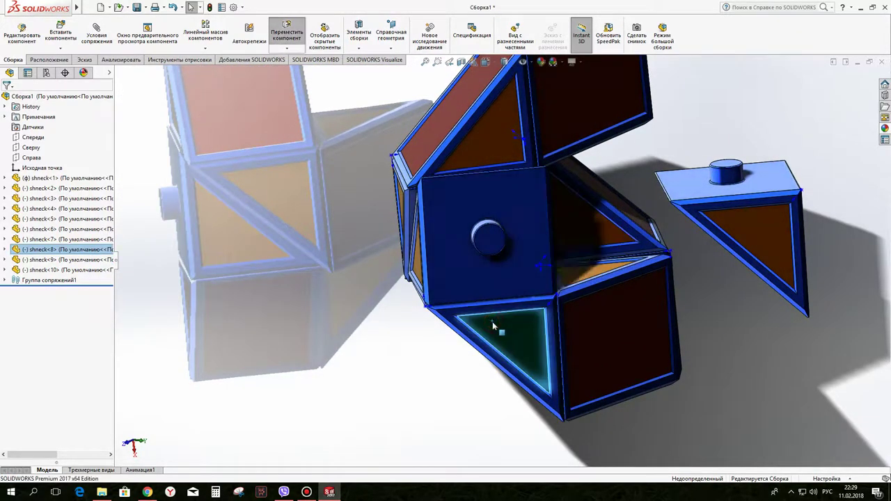
scroll(492, 331, up, 3)
middle_drag(493, 331, 601, 275)
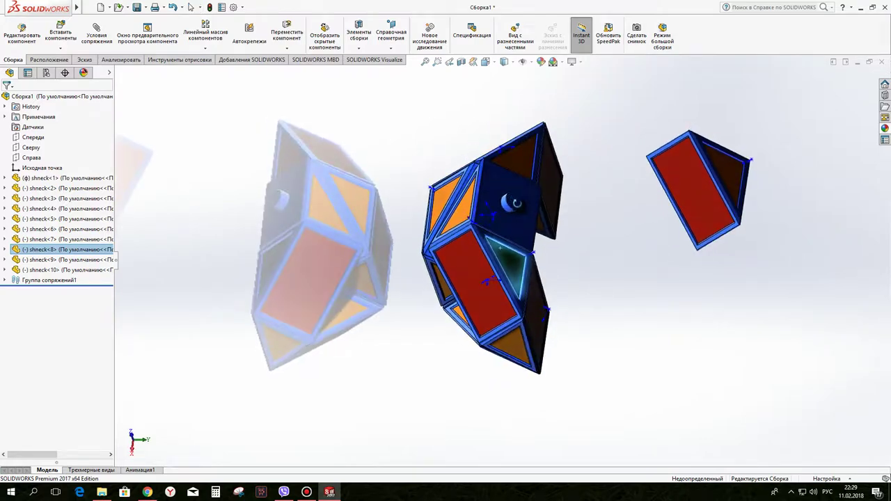
scroll(601, 274, down, 5)
scroll(588, 292, down, 2)
click(569, 312)
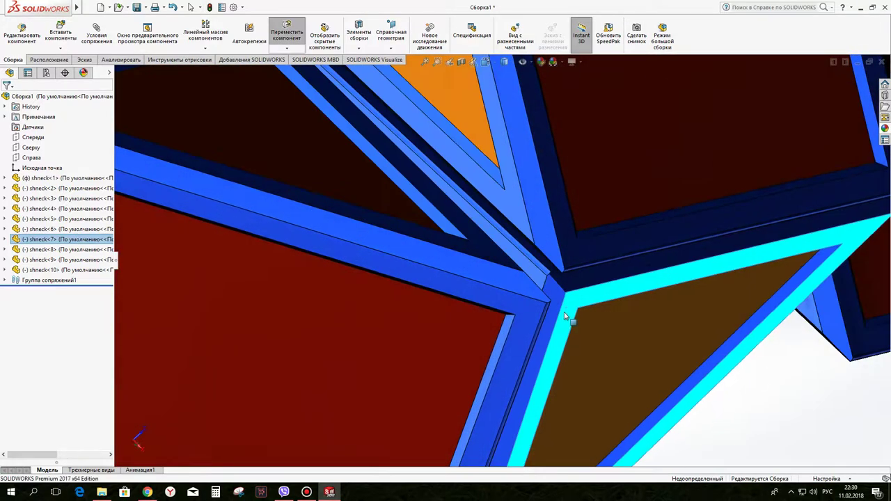
scroll(557, 303, up, 3)
scroll(529, 265, up, 4)
scroll(489, 214, down, 5)
mouse_move(513, 334)
mouse_down()
mouse_move(524, 304)
mouse_move(607, 374)
mouse_up()
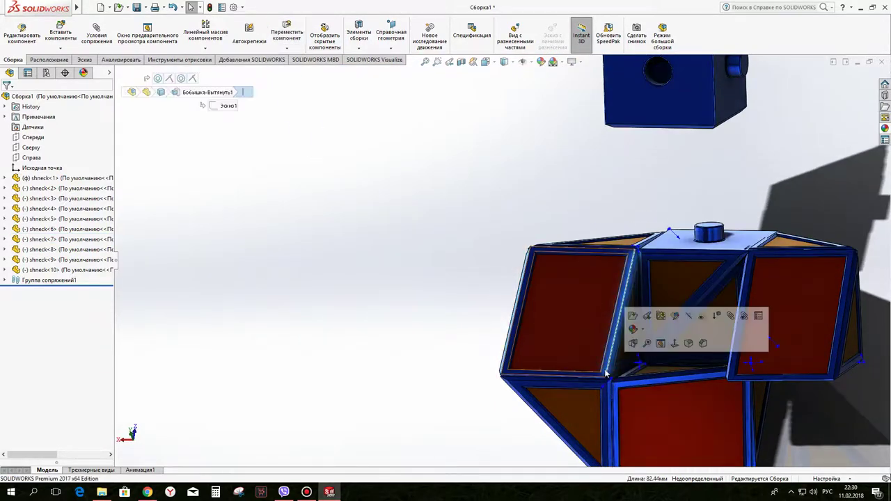
Step: Nudge the upper-left panel into place, then select shneck<6> and a mate in the mate group
scroll(575, 378, up, 3)
scroll(543, 261, down, 5)
scroll(494, 210, down, 3)
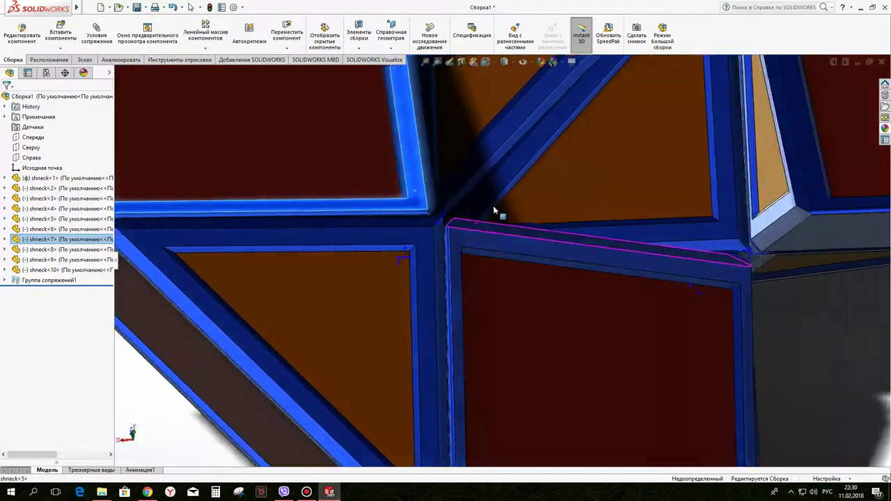
drag(423, 206, 438, 206)
scroll(303, 175, up, 1)
scroll(308, 179, up, 1)
scroll(320, 188, up, 4)
click(365, 282)
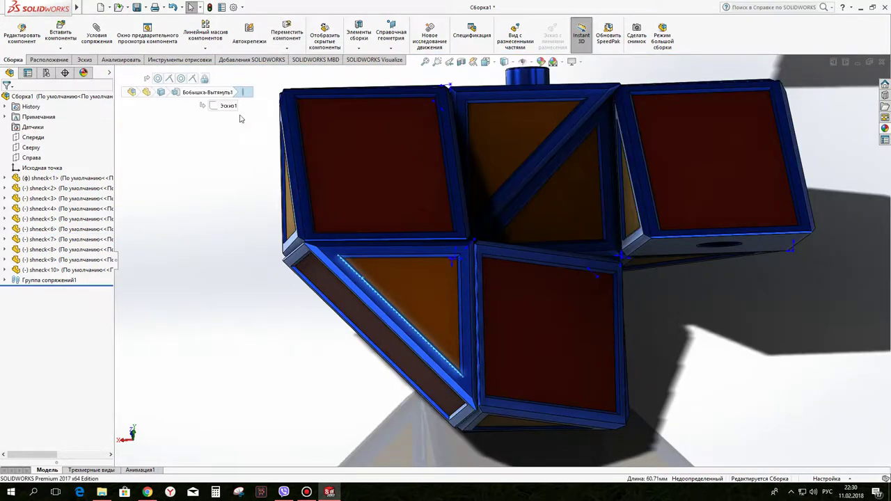
click(361, 286)
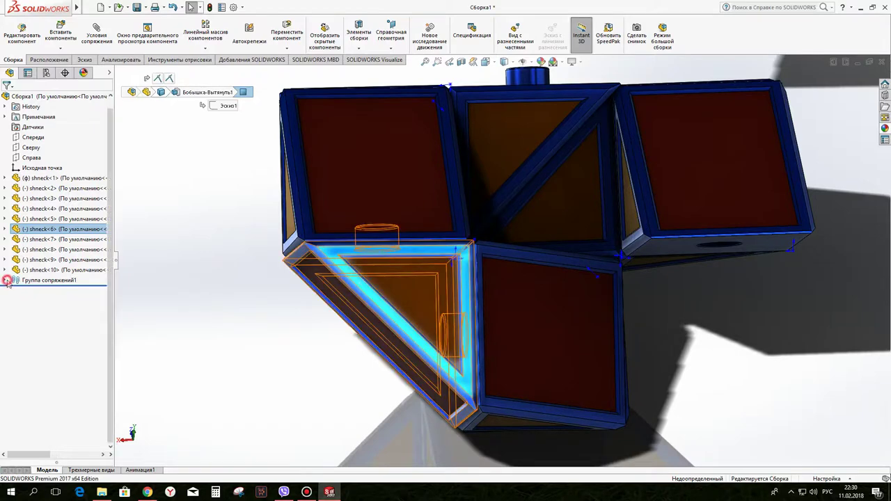
click(40, 423)
Step: Delete the selected mate and shift the upper frame part slightly
key(Delete)
click(503, 201)
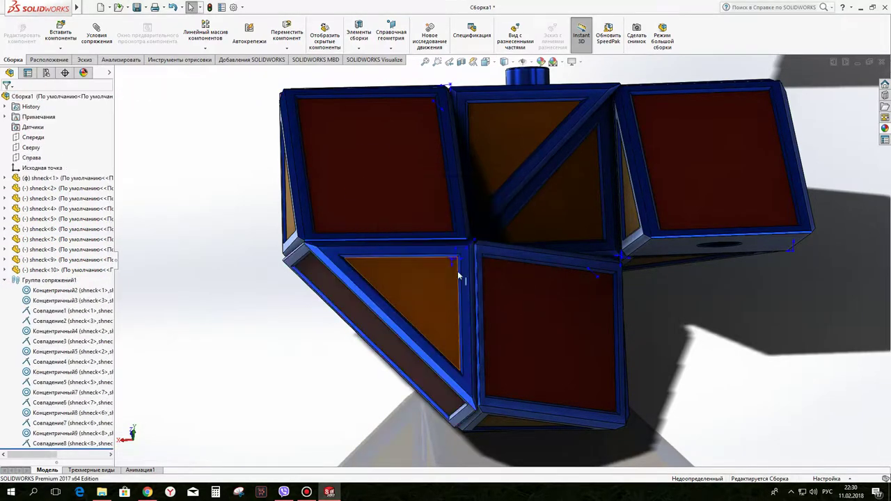
scroll(459, 247, down, 5)
drag(462, 240, 473, 241)
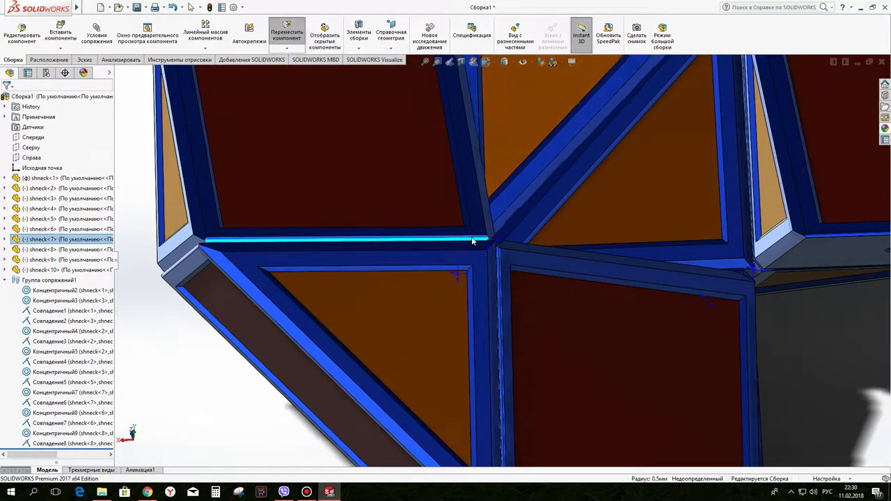
Step: View the box from another side and select the orange face of shneck<1>
middle_drag(471, 241, 428, 279)
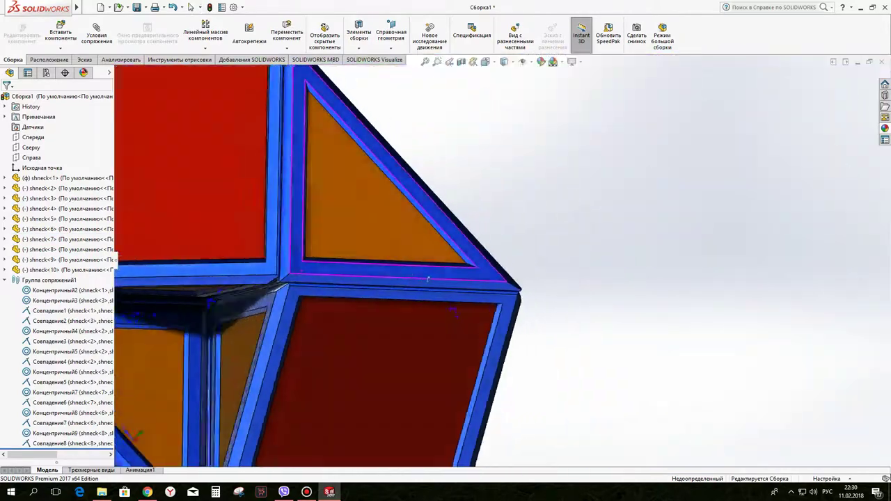
scroll(428, 278, up, 5)
mouse_move(463, 242)
middle_down()
mouse_move(495, 233)
mouse_move(417, 381)
middle_up()
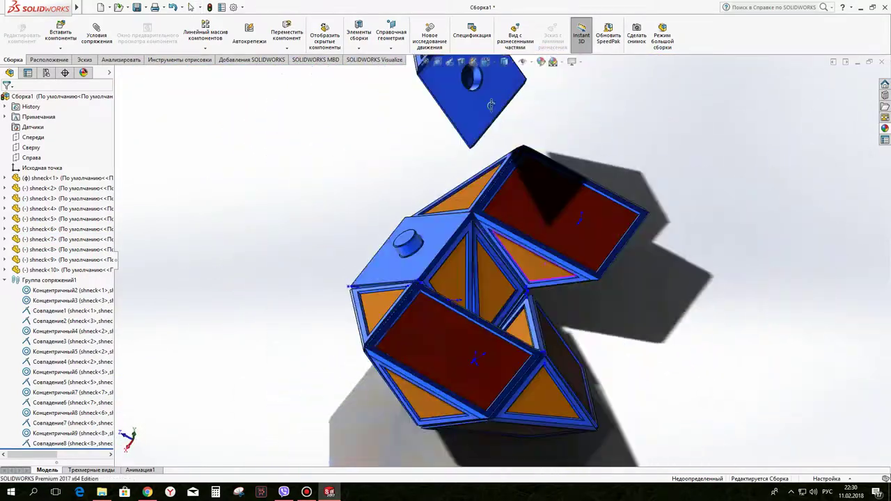
middle_drag(504, 63, 394, 209)
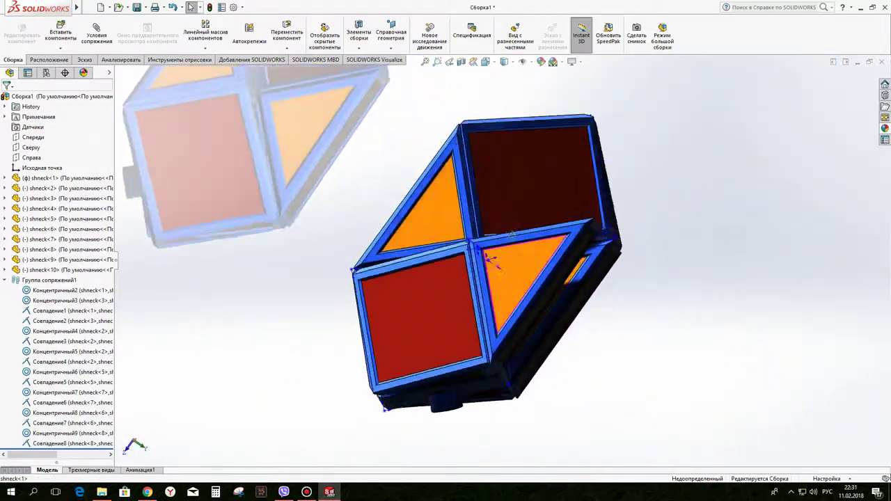
middle_drag(394, 209, 506, 301)
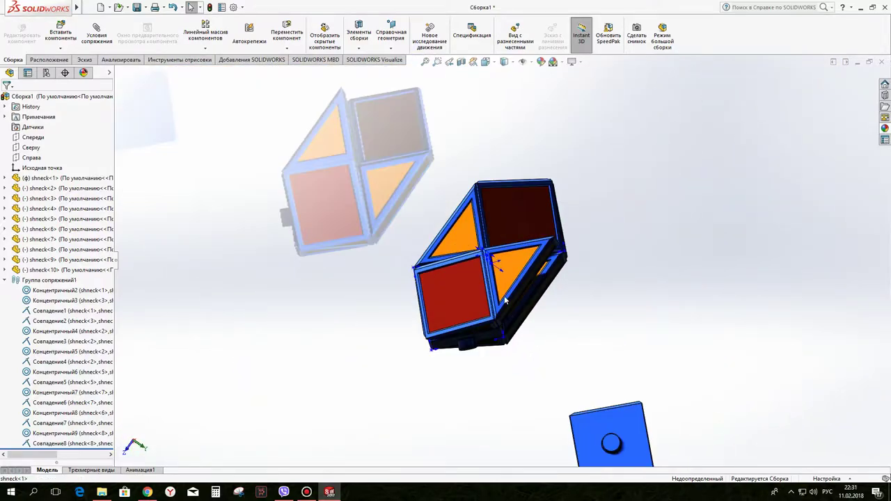
click(503, 270)
Step: Free-rotate shneck<10> so its gold triangular face and hole face the folded block
mouse_move(498, 290)
middle_down()
mouse_move(498, 243)
mouse_move(453, 253)
middle_up()
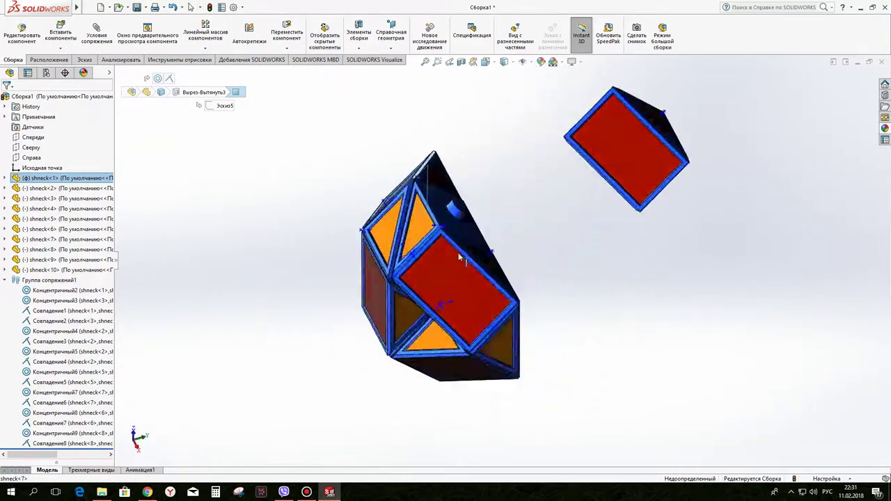
scroll(503, 263, up, 5)
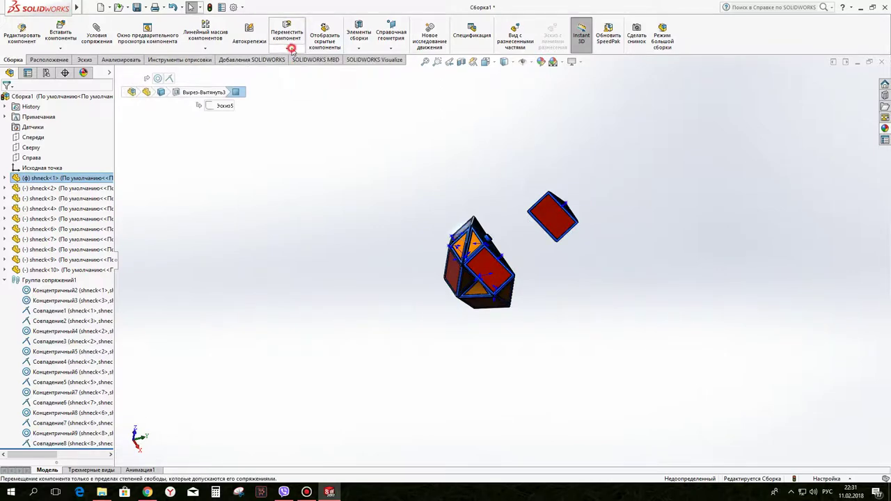
scroll(412, 219, down, 10)
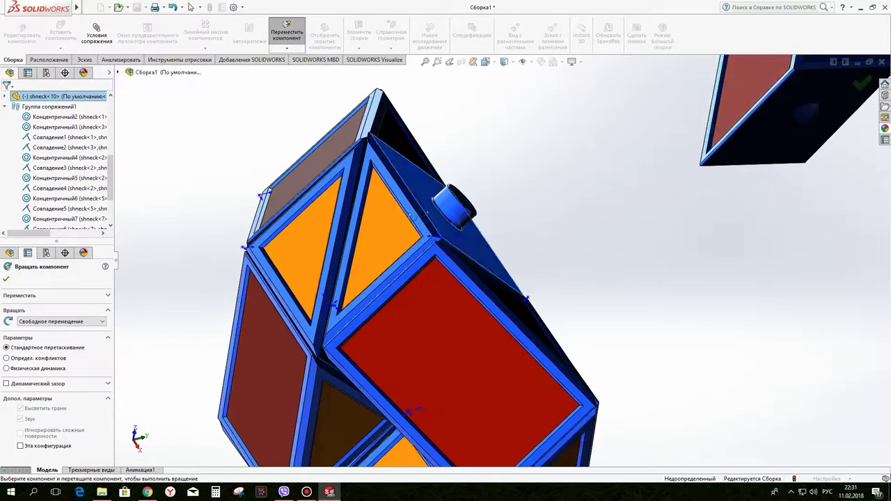
drag(412, 219, 430, 214)
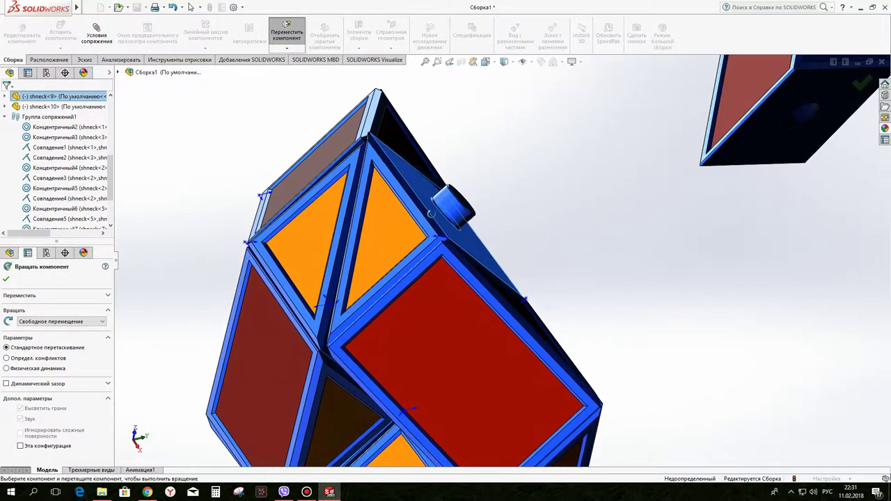
scroll(497, 259, up, 5)
drag(645, 195, 524, 290)
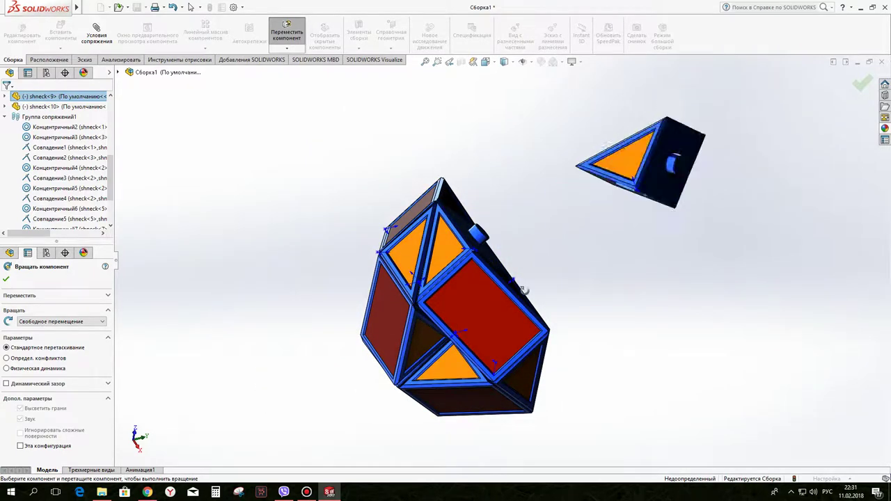
key(Escape)
scroll(626, 188, down, 5)
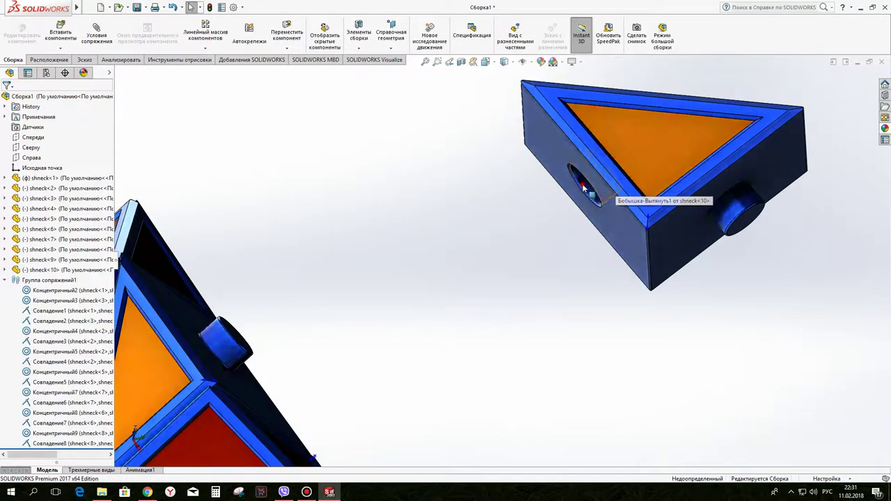
Step: Mate shneck<10>'s hole concentric with the chain's cylinder so it sits against the block
scroll(599, 202, up, 2)
ctrl+click(341, 319)
click(411, 304)
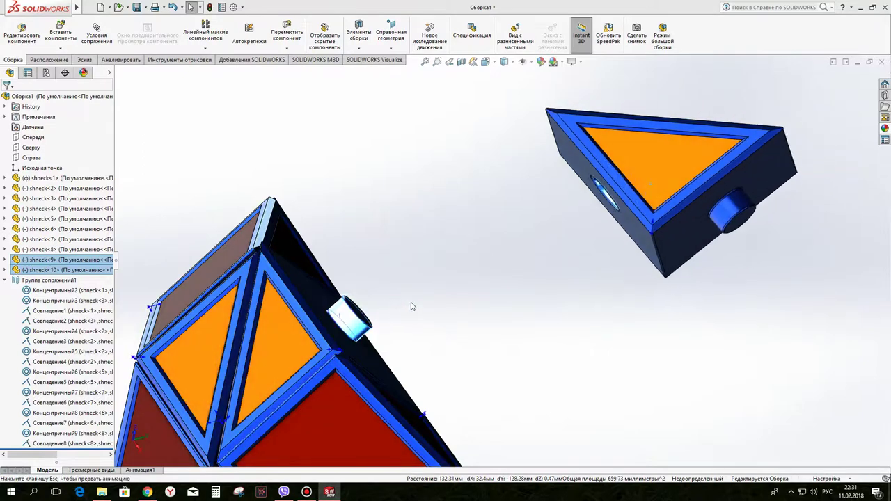
middle_drag(450, 274, 388, 306)
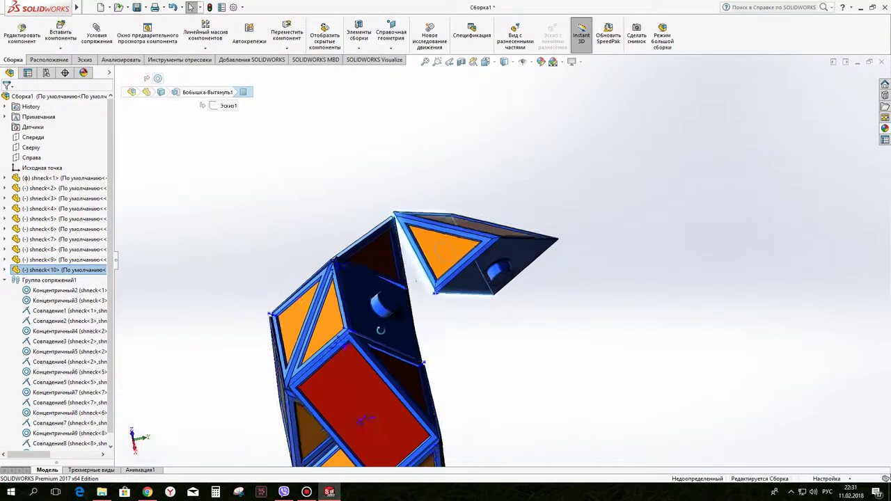
click(388, 306)
click(392, 306)
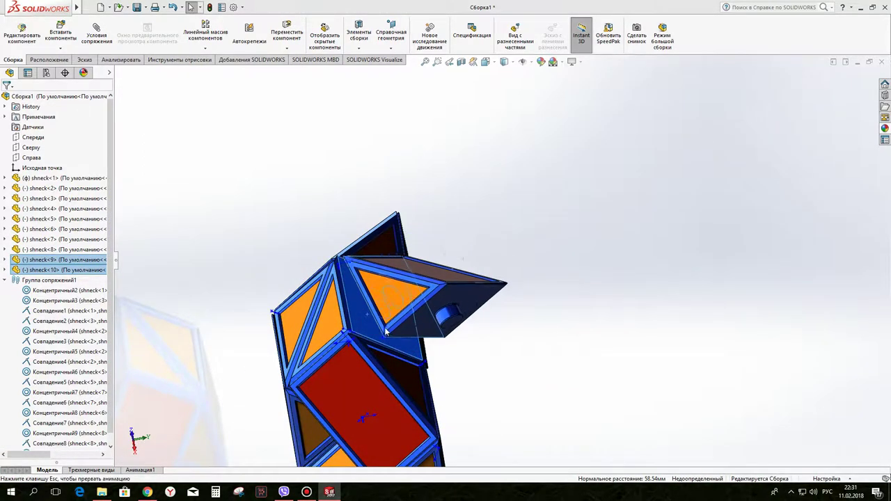
scroll(413, 335, up, 2)
middle_drag(412, 335, 388, 292)
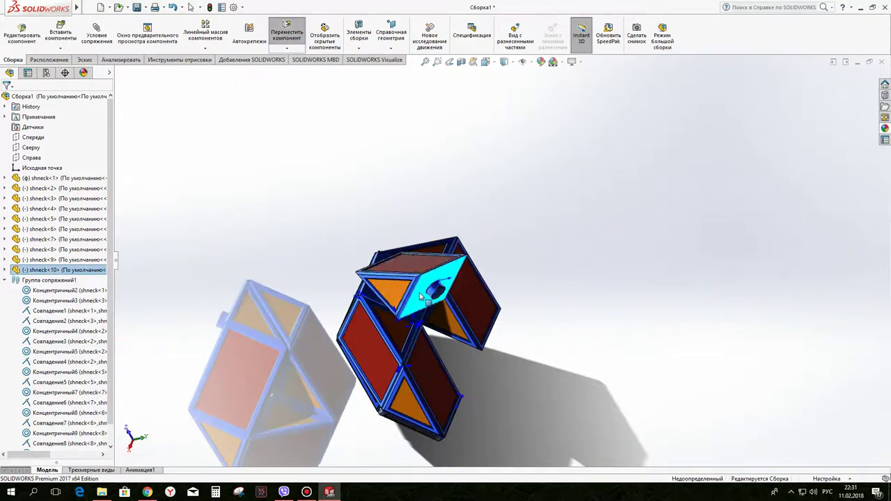
scroll(430, 292, up, 3)
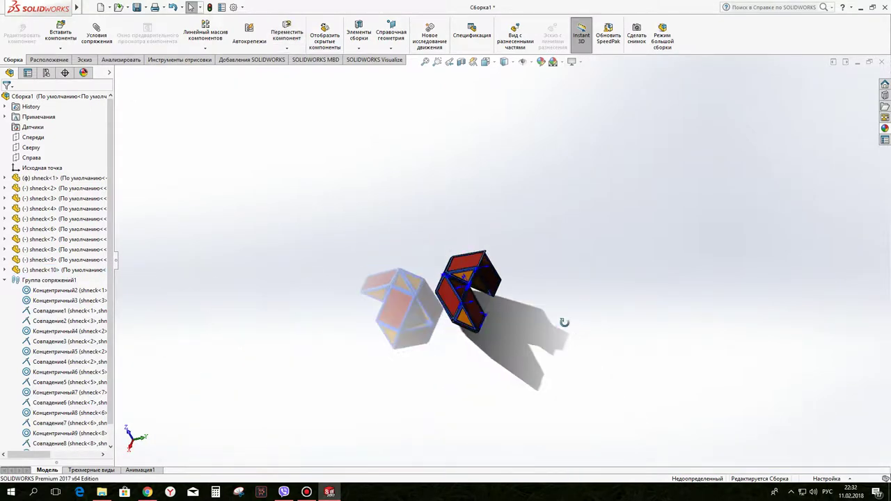
middle_drag(573, 334, 488, 258)
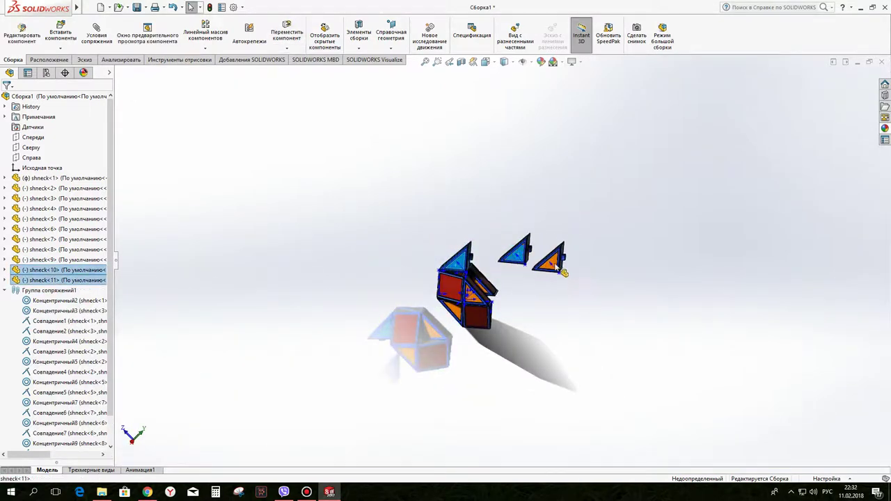
Step: Turn one of the new triangular prisms to a new orientation with Rotate Component
scroll(529, 261, down, 6)
click(306, 239)
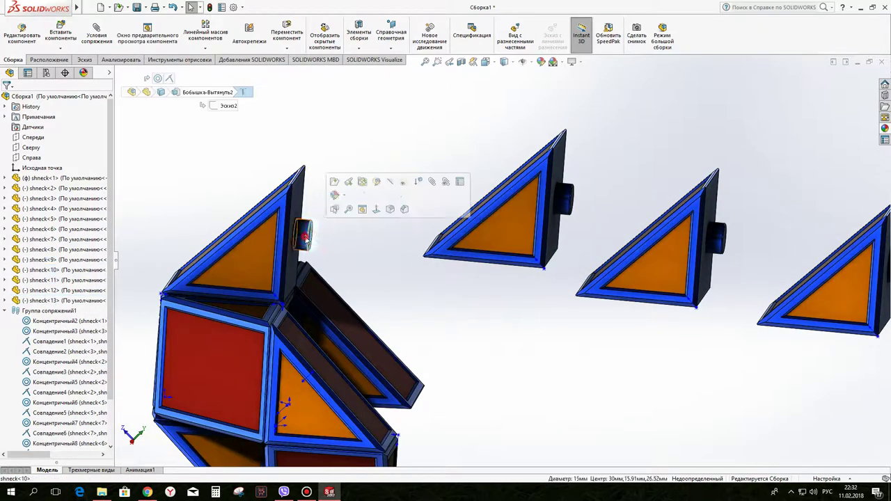
click(289, 71)
mouse_move(515, 209)
mouse_down()
mouse_move(455, 102)
mouse_move(473, 130)
mouse_move(506, 281)
mouse_move(468, 316)
mouse_up()
mouse_move(654, 279)
mouse_down()
mouse_move(736, 302)
mouse_move(772, 142)
mouse_up()
scroll(736, 302, up, 3)
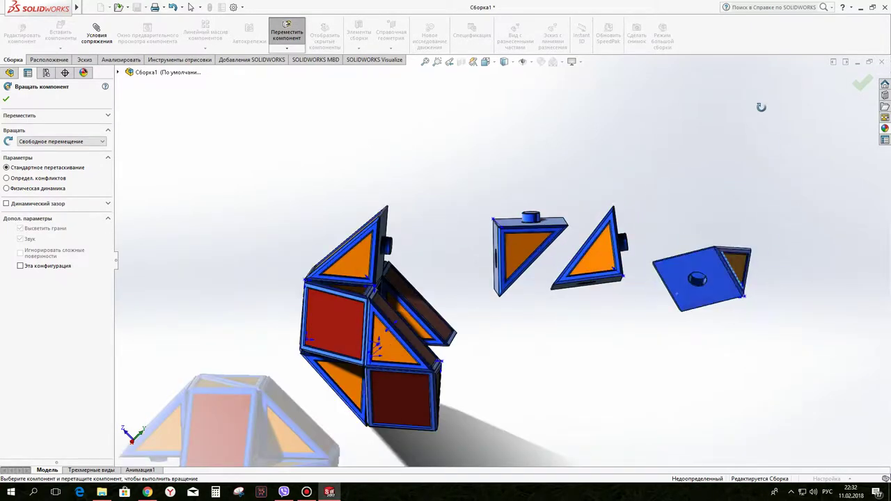
key(Escape)
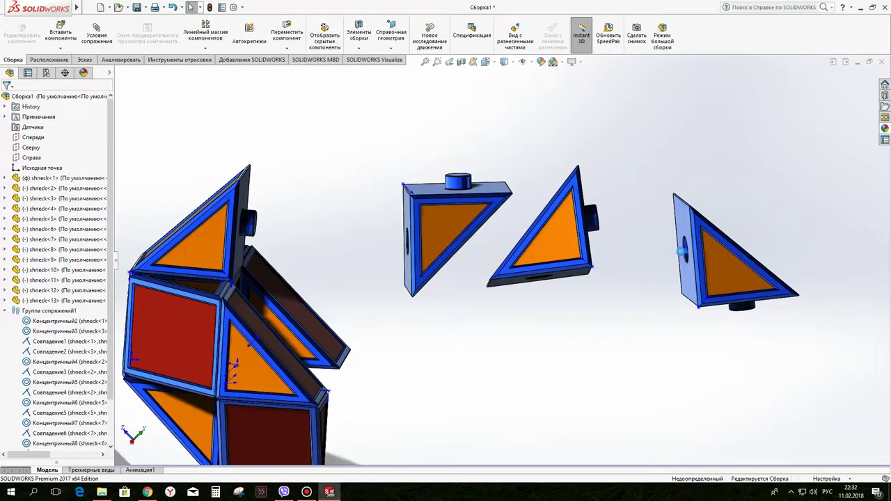
scroll(626, 264, down, 3)
scroll(562, 240, up, 3)
Step: Fold the right prism onto the middle one and join the left triangle concentrically
middle_drag(563, 240, 537, 233)
ctrl+click(536, 233)
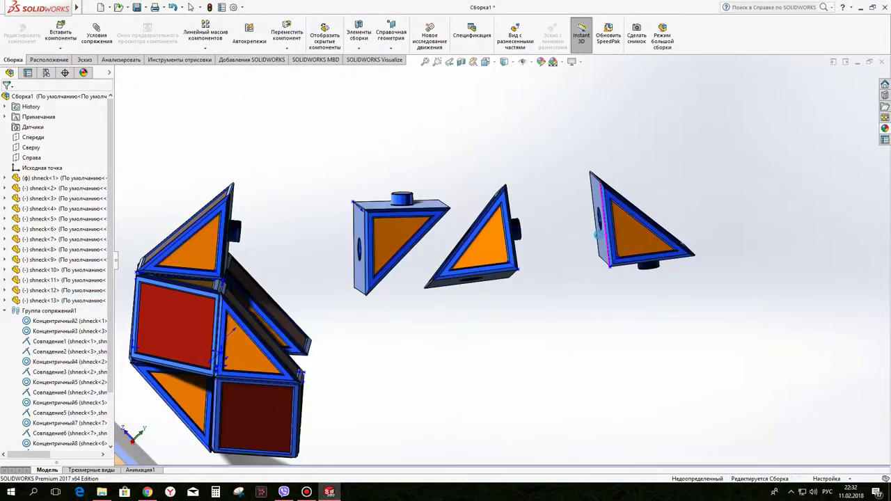
click(509, 254)
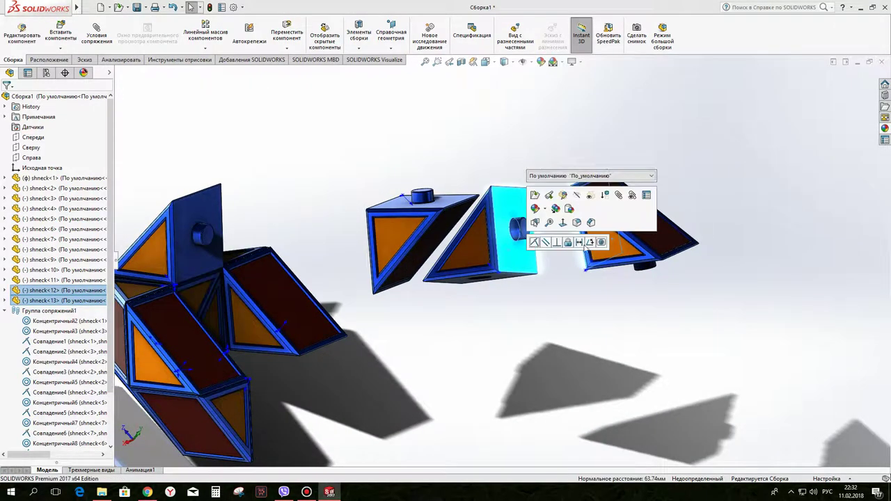
click(534, 241)
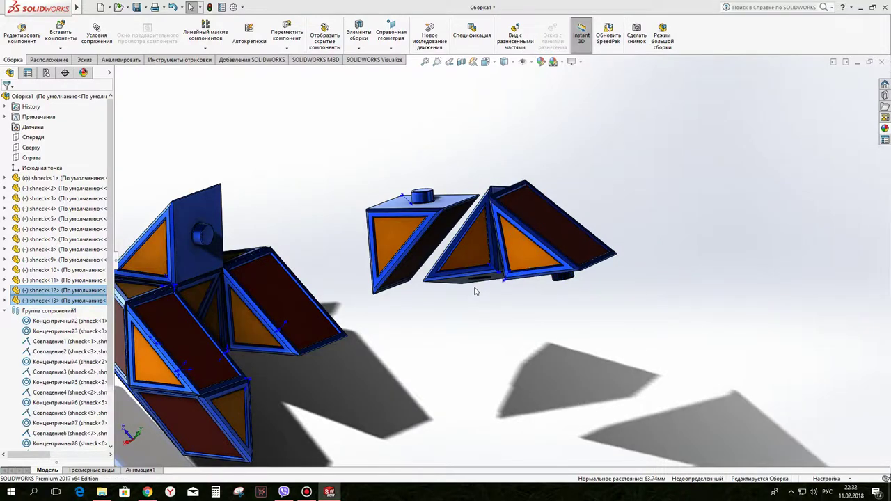
middle_drag(476, 296, 407, 169)
ctrl+click(402, 154)
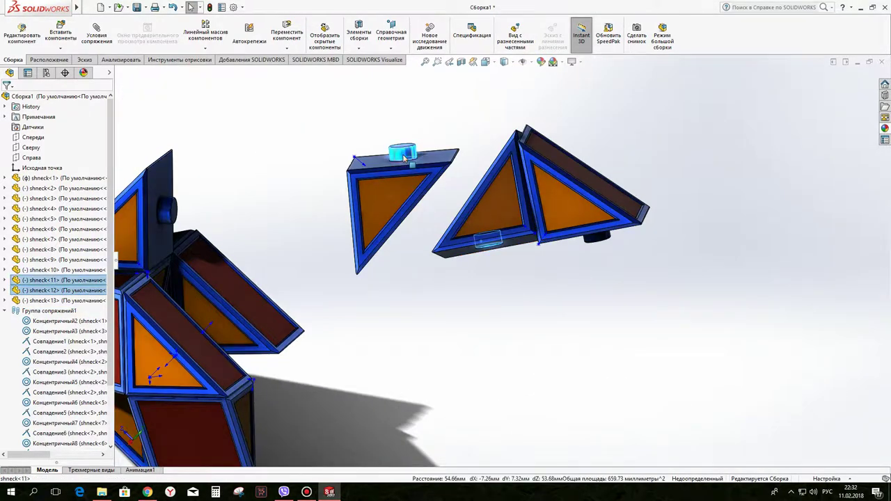
click(466, 151)
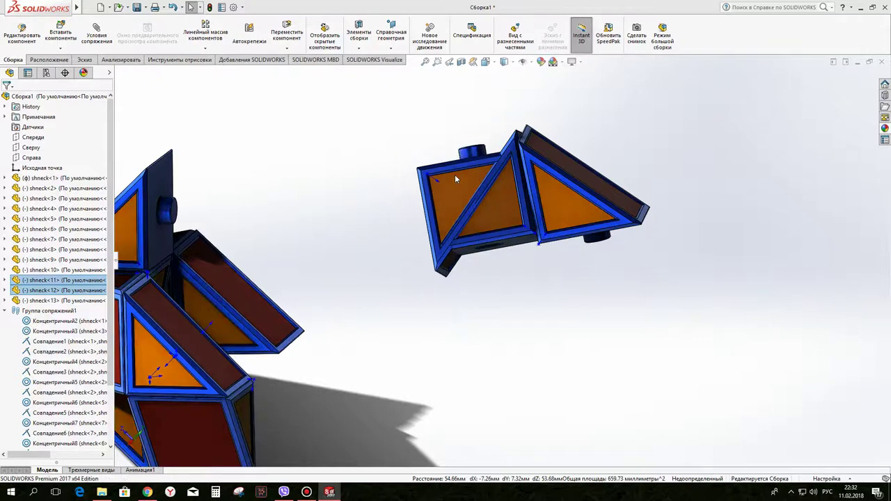
Step: Pull the left triangle aside and mate its face to the neighbouring part
drag(470, 176, 480, 265)
scroll(480, 265, down, 2)
scroll(480, 264, up, 2)
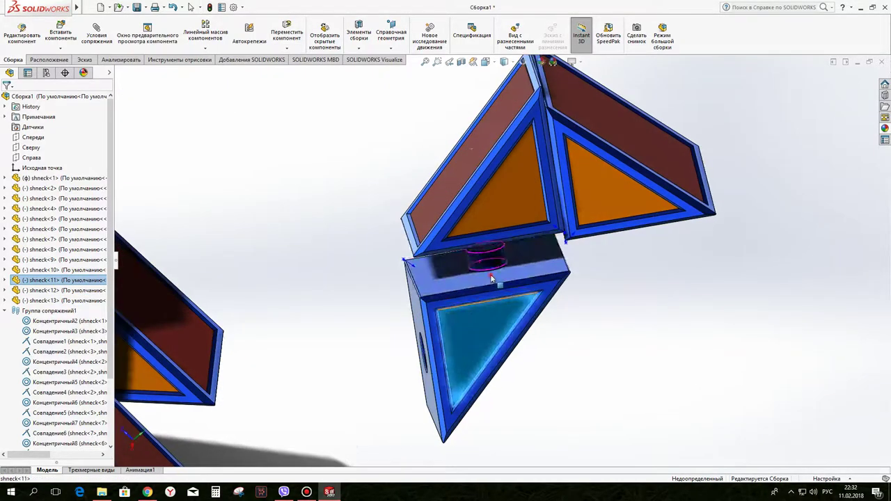
middle_drag(481, 265, 479, 263)
ctrl+click(479, 263)
click(500, 252)
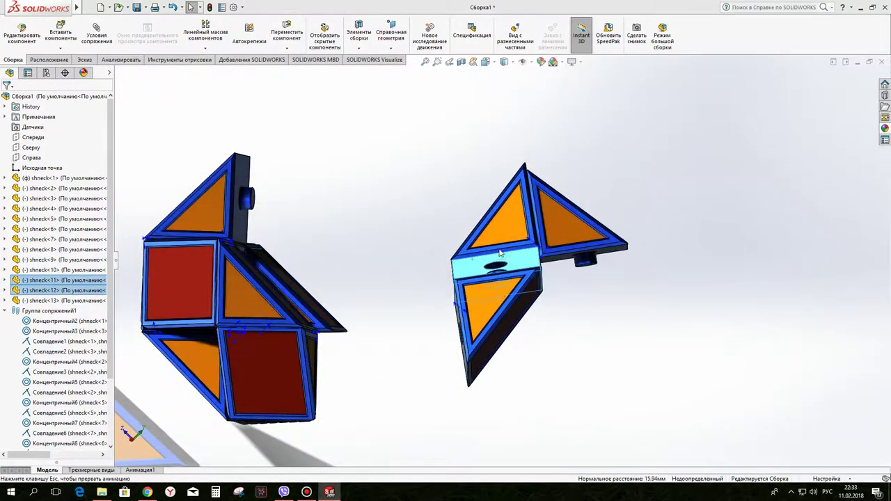
Step: Attach the three-prism group by mating its hole to the main chain's cylinder
mouse_move(467, 299)
middle_down()
mouse_move(440, 313)
mouse_move(314, 243)
middle_up()
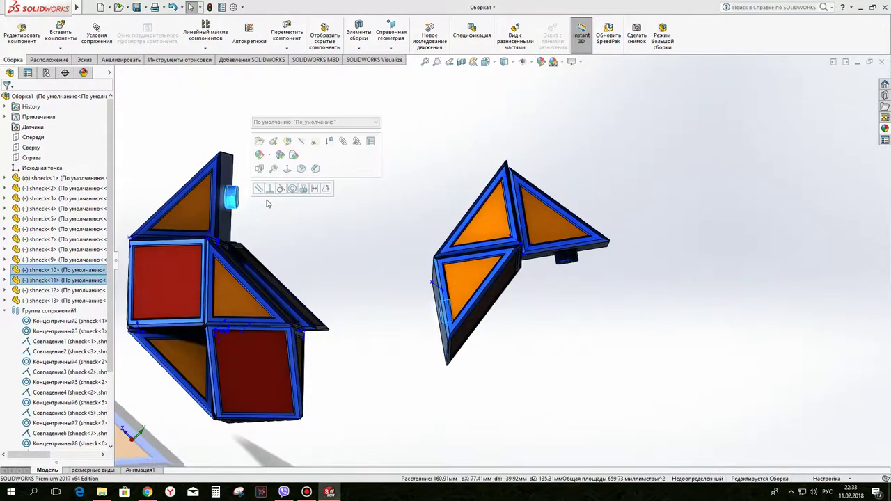
click(292, 188)
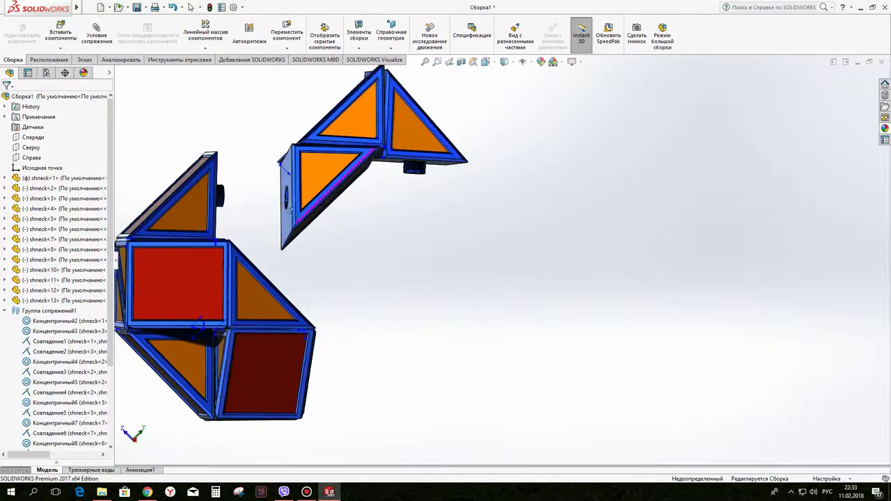
click(292, 209)
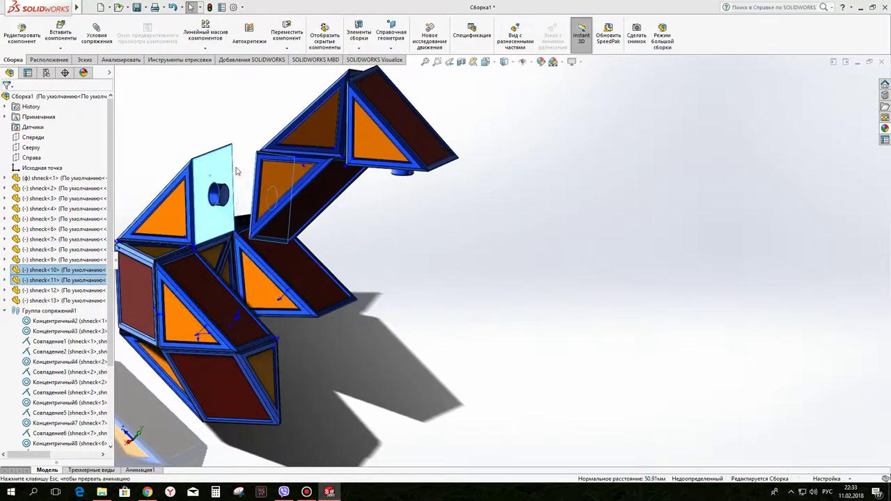
Step: Drag the end prisms and central box about their hinges to fold the chain closer to the block
scroll(306, 247, up, 3)
scroll(307, 247, down, 5)
mouse_move(442, 201)
mouse_down()
mouse_move(433, 268)
mouse_move(426, 193)
mouse_up()
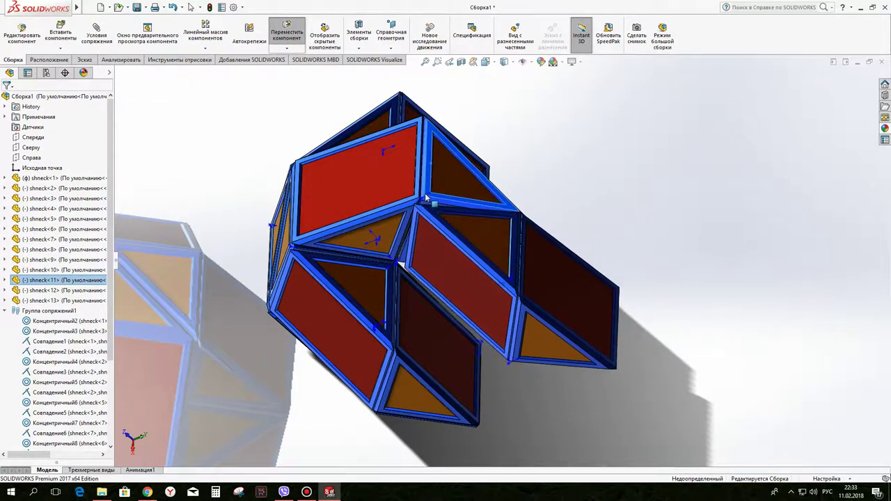
mouse_move(541, 309)
mouse_down()
mouse_move(535, 244)
mouse_move(490, 293)
mouse_up()
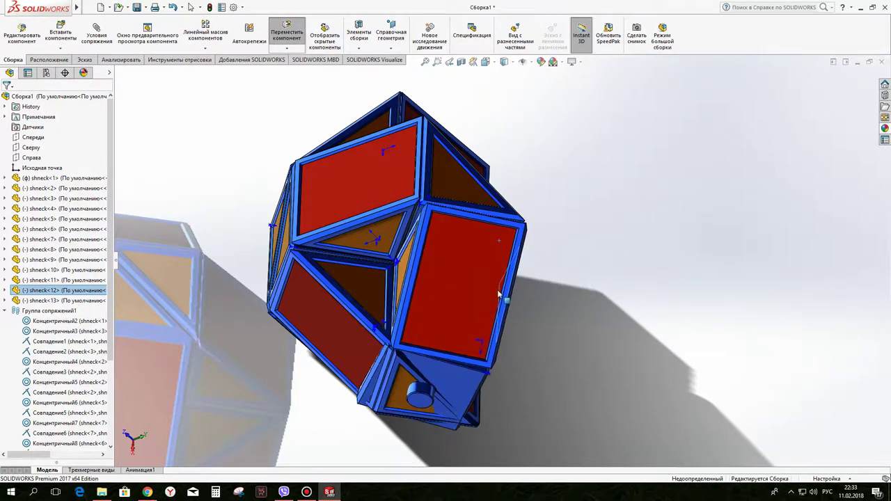
middle_drag(470, 379, 517, 244)
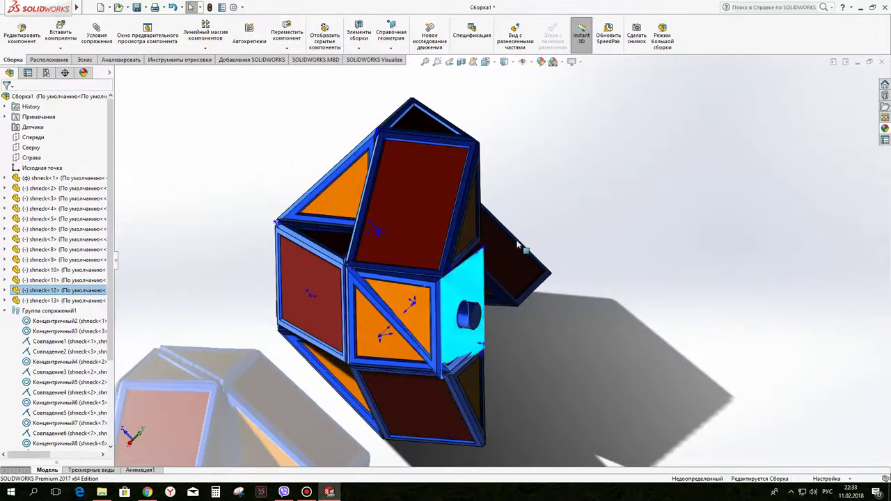
middle_drag(497, 240, 478, 97)
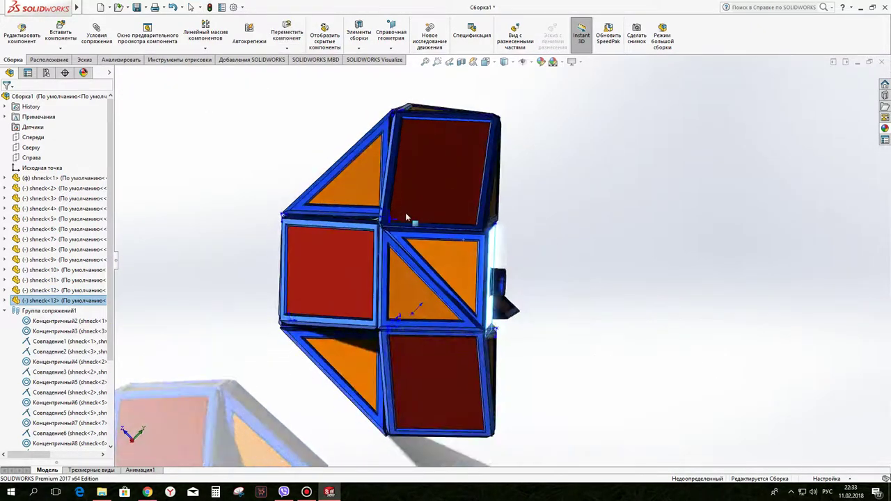
drag(478, 97, 479, 99)
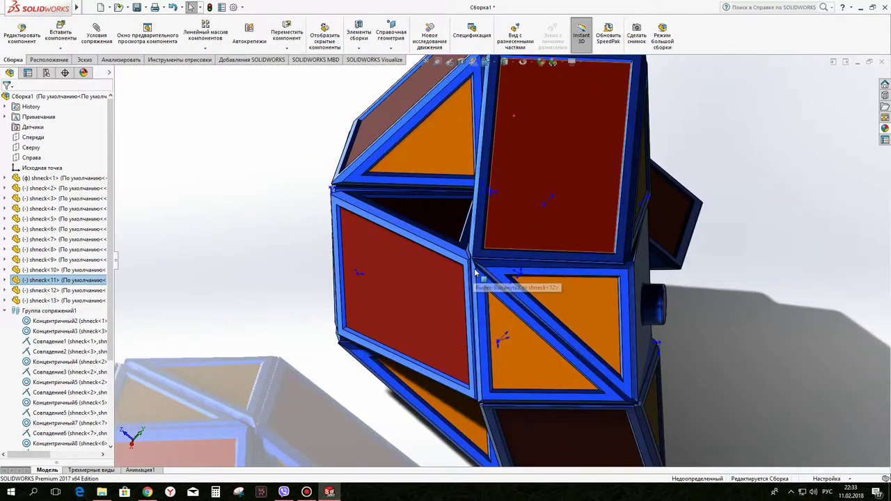
middle_drag(479, 99, 505, 188)
scroll(502, 191, down, 5)
drag(501, 300, 511, 280)
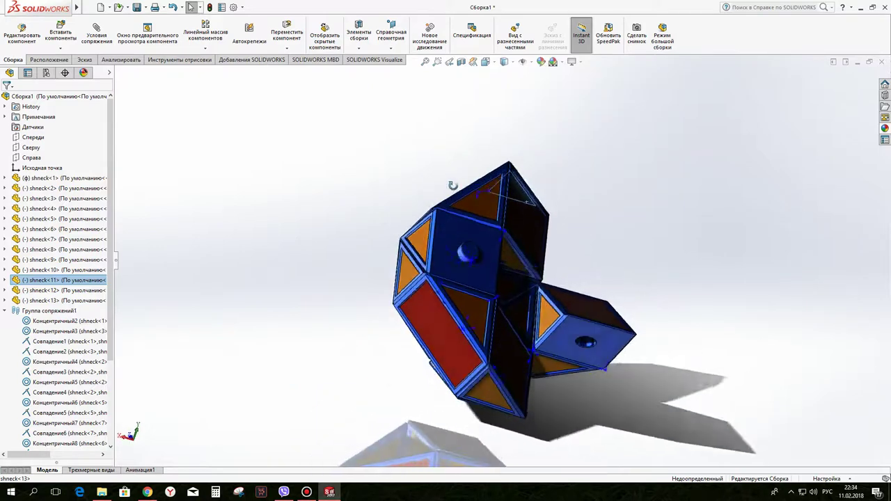
Step: Ctrl-drag the prism to create copies shneck<14> through shneck<17>
ctrl+drag(640, 223, 693, 160)
scroll(662, 251, down, 3)
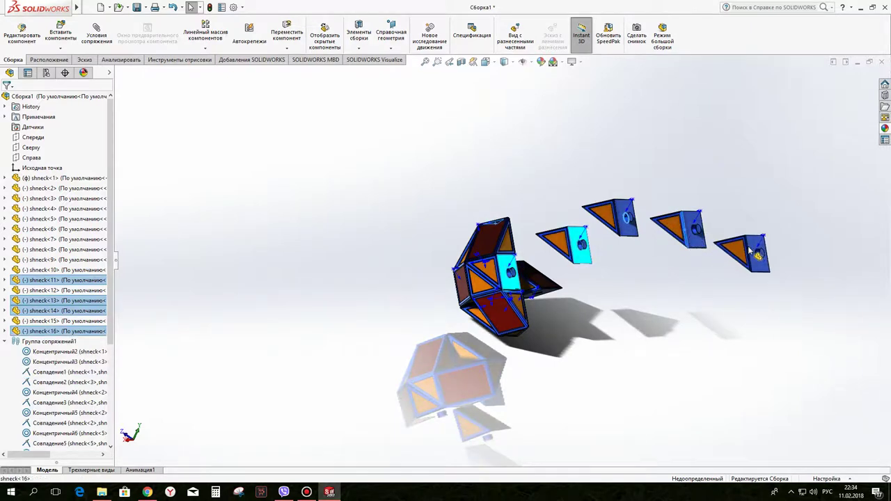
scroll(674, 240, down, 3)
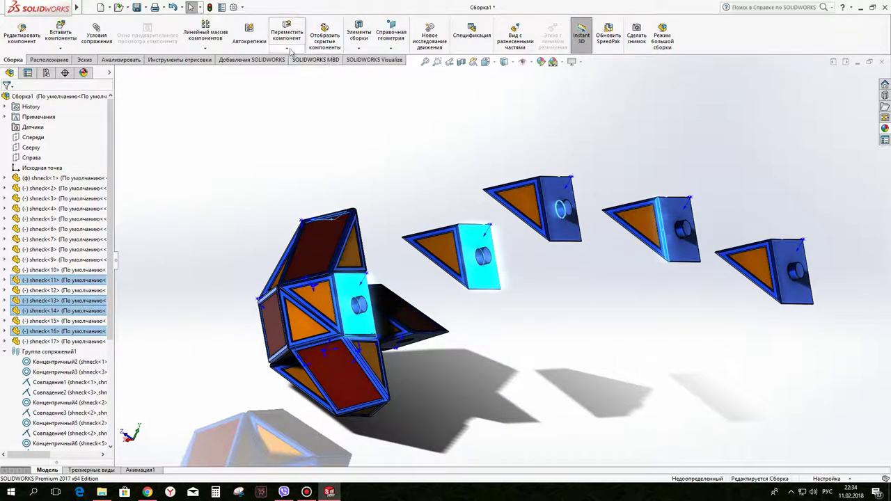
Step: Rotate the floating copies into different orientations, turning the middle one to show its red face
click(296, 71)
drag(533, 225, 534, 204)
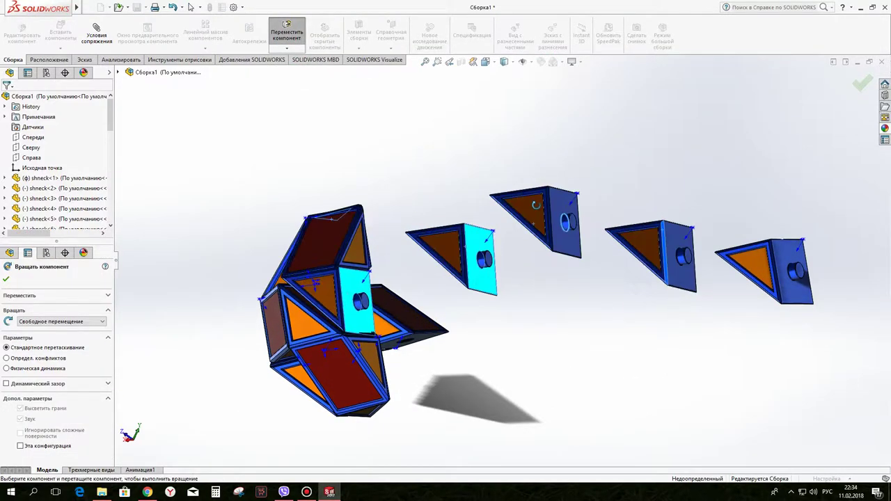
click(190, 7)
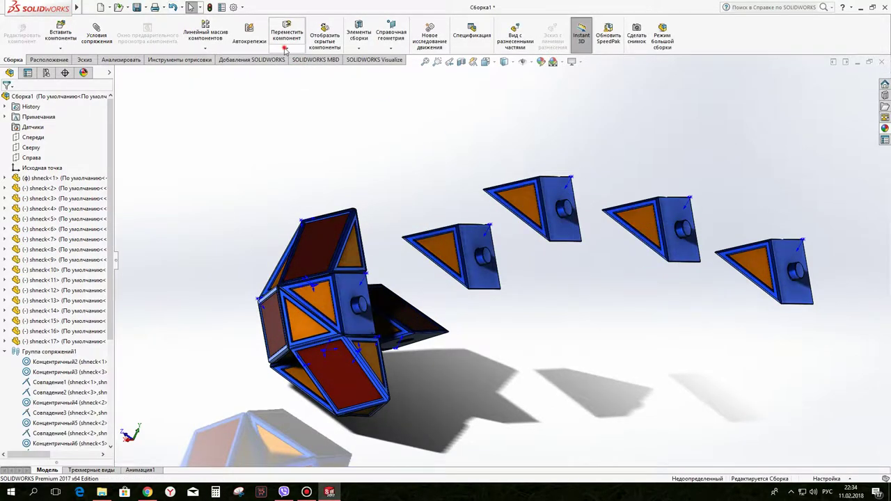
click(295, 73)
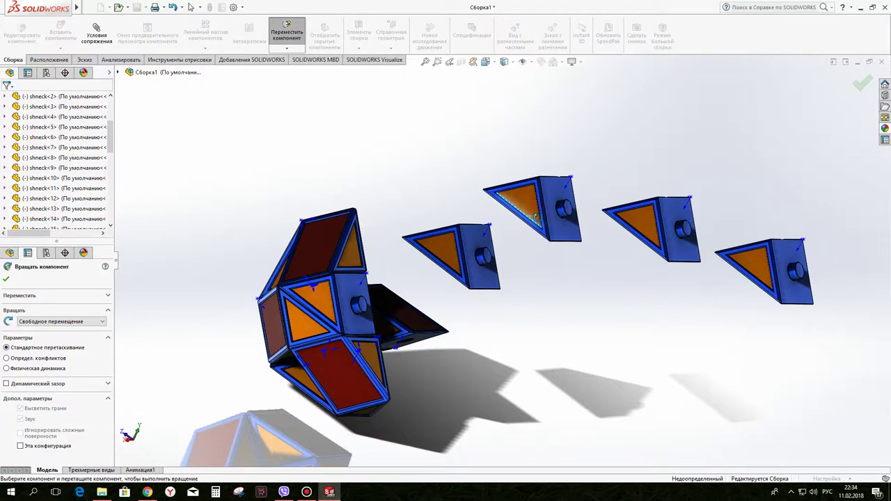
drag(536, 217, 537, 217)
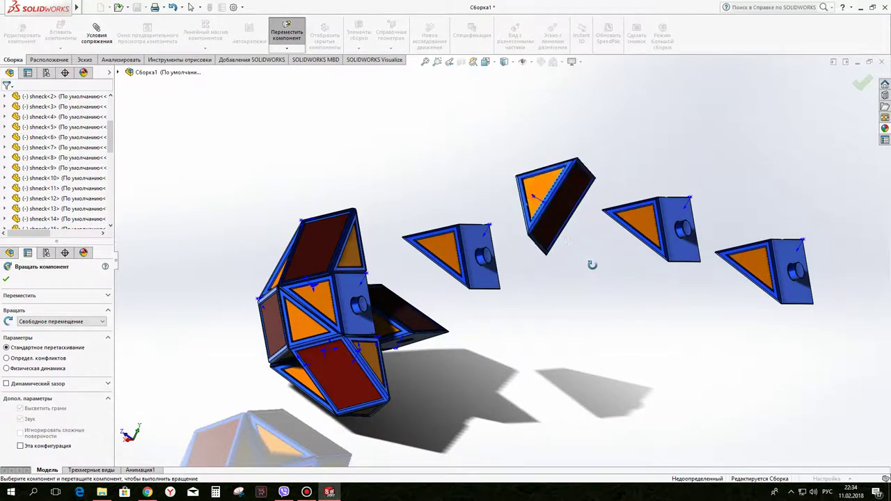
drag(800, 289, 809, 307)
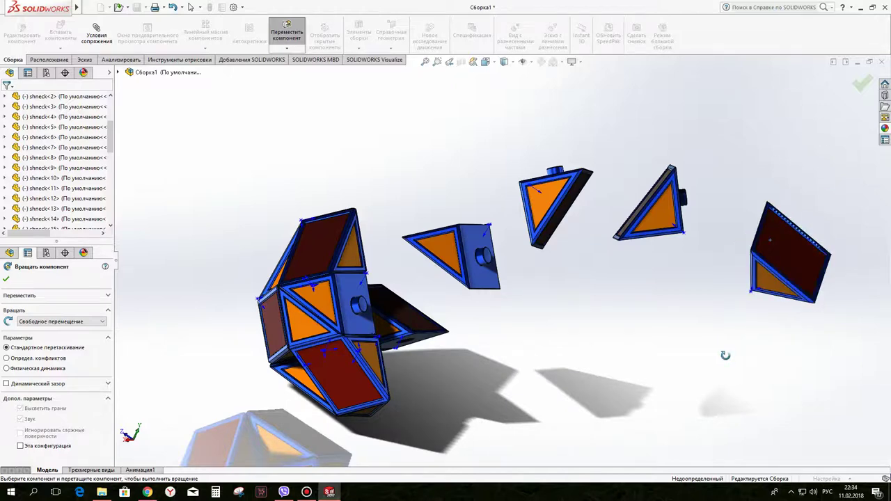
key(Escape)
scroll(787, 250, down, 3)
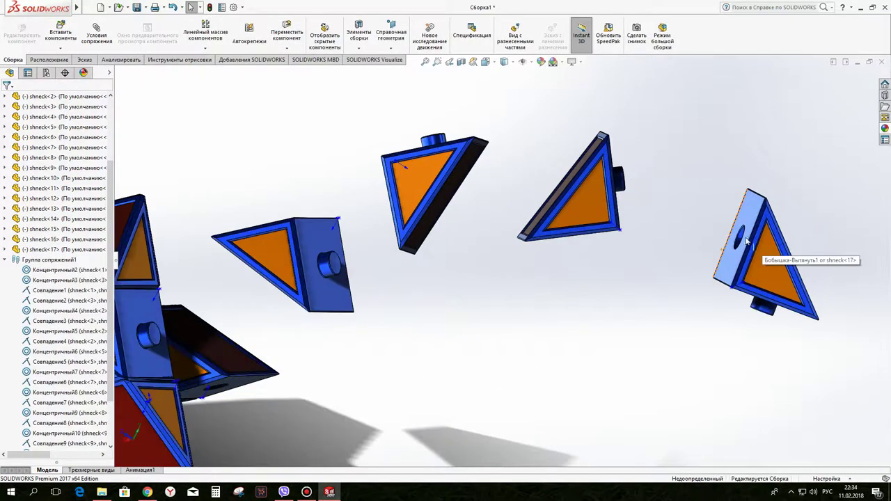
Step: Mate the shneck<17> and shneck<16> hinge cylinders concentrically
click(779, 244)
scroll(490, 186, up, 2)
ctrl+click(491, 197)
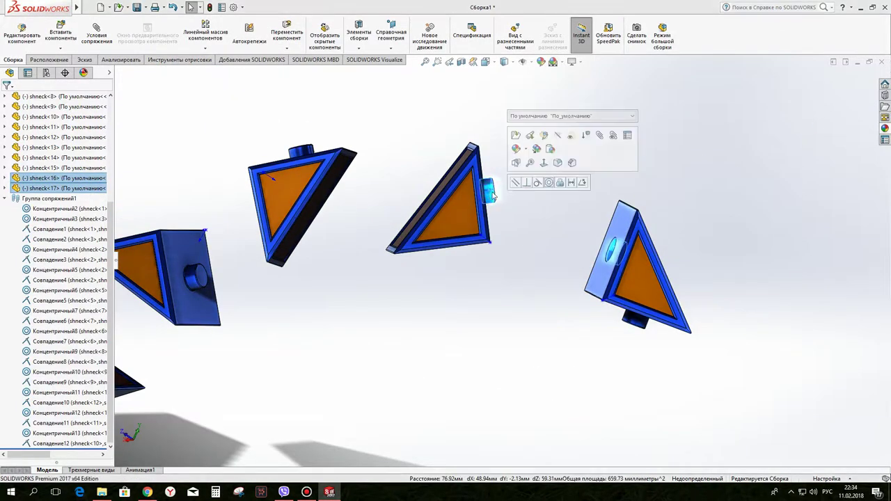
click(548, 182)
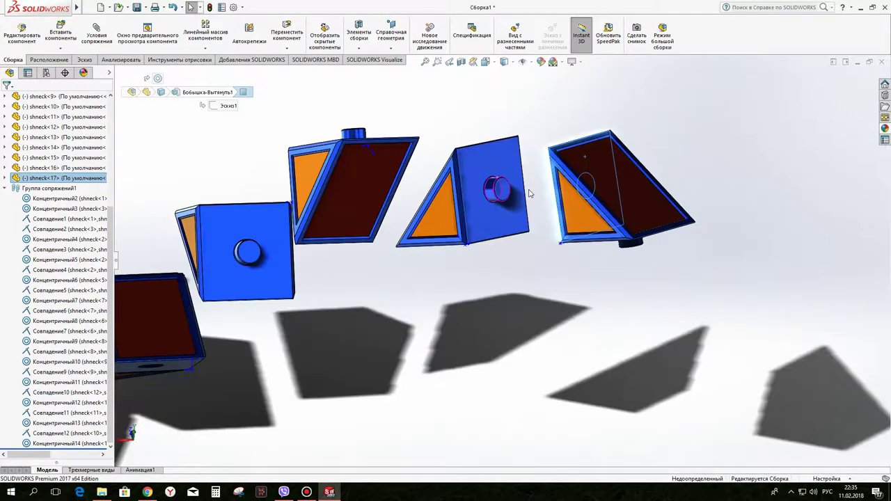
Step: Align the next prism's face and mate its hinge concentrically with the middle prism
click(533, 183)
click(686, 149)
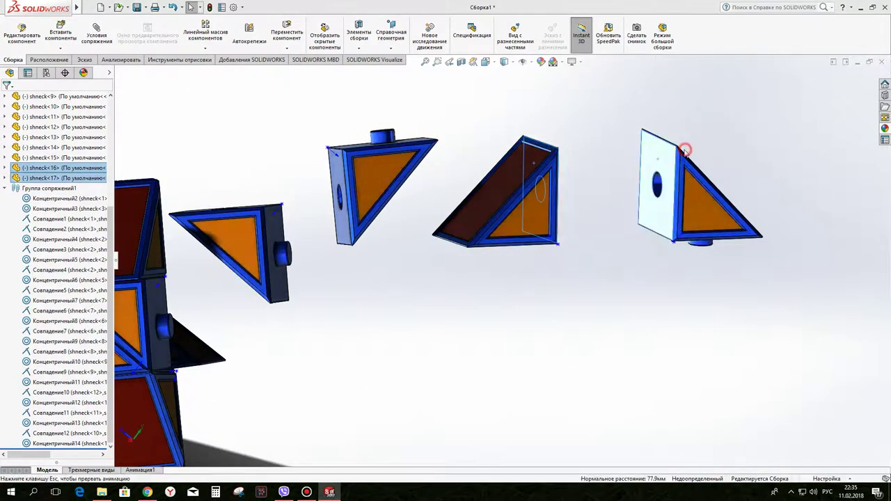
middle_drag(388, 139, 493, 232)
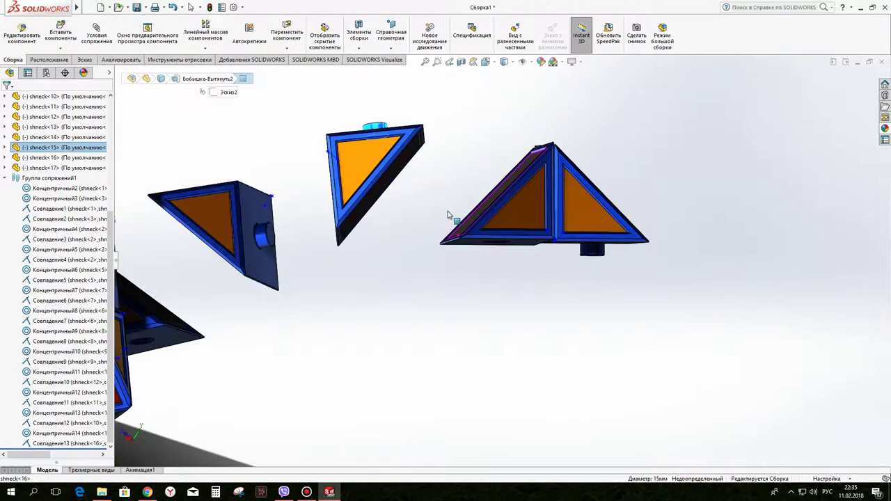
click(493, 235)
click(550, 227)
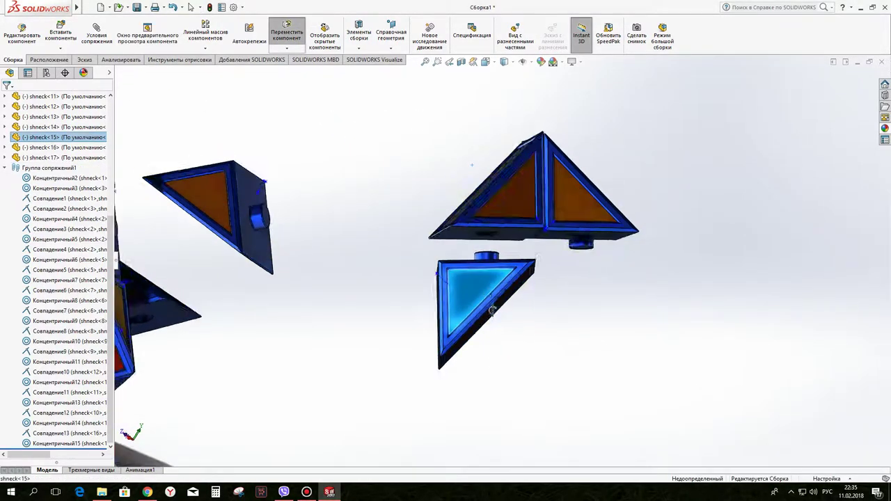
click(519, 240)
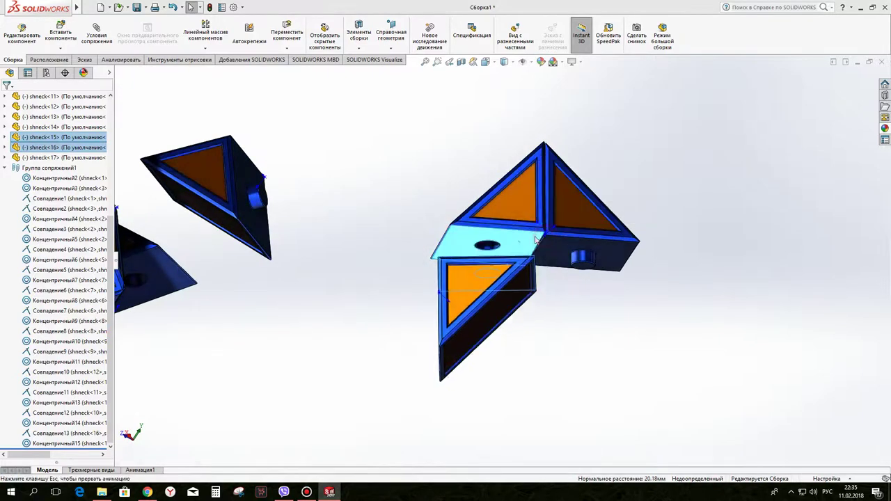
Step: Mate the shneck<14> and shneck<15> hinges concentrically
click(234, 221)
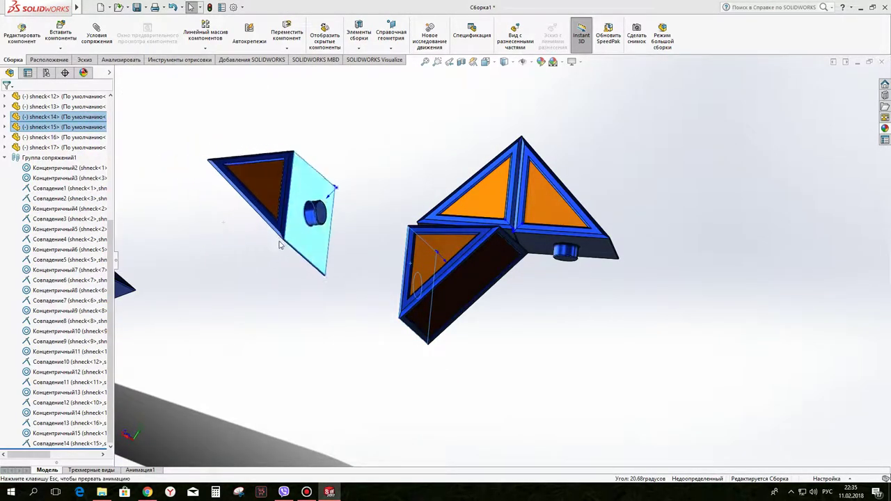
click(390, 292)
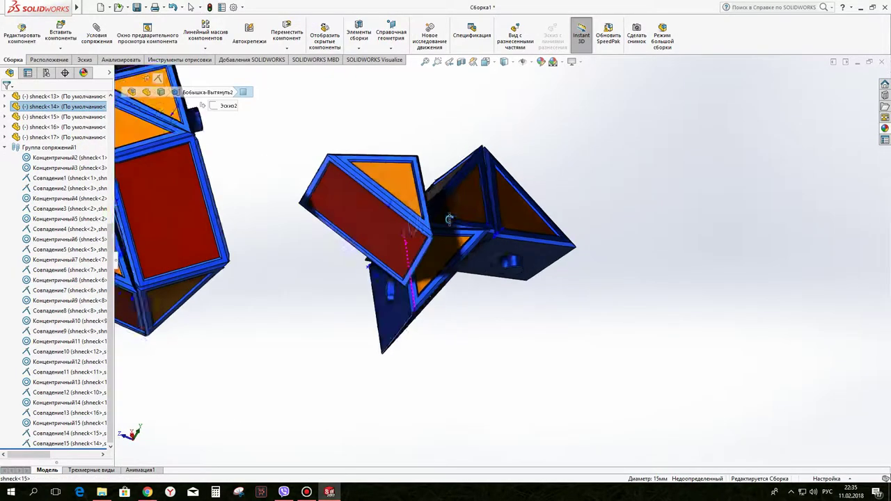
ctrl+click(390, 292)
click(449, 284)
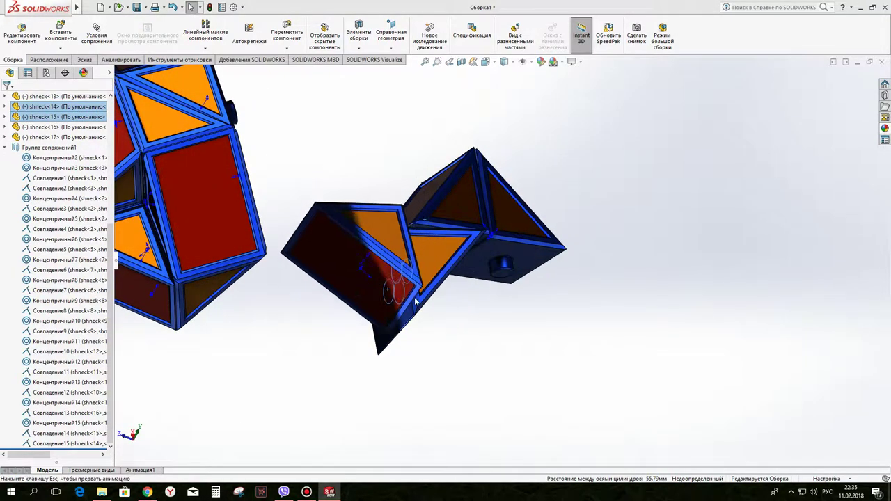
Step: Move and rotate the joined prism group toward the folded chain
middle_drag(411, 304, 567, 262)
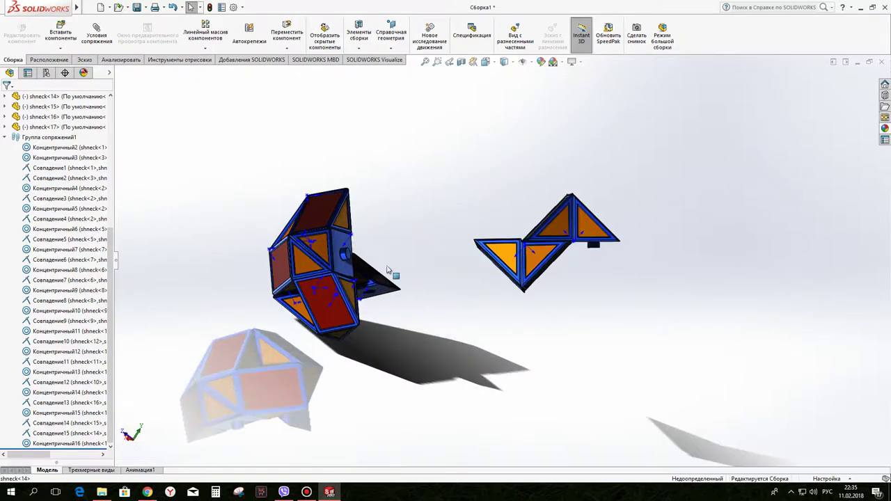
drag(567, 262, 478, 285)
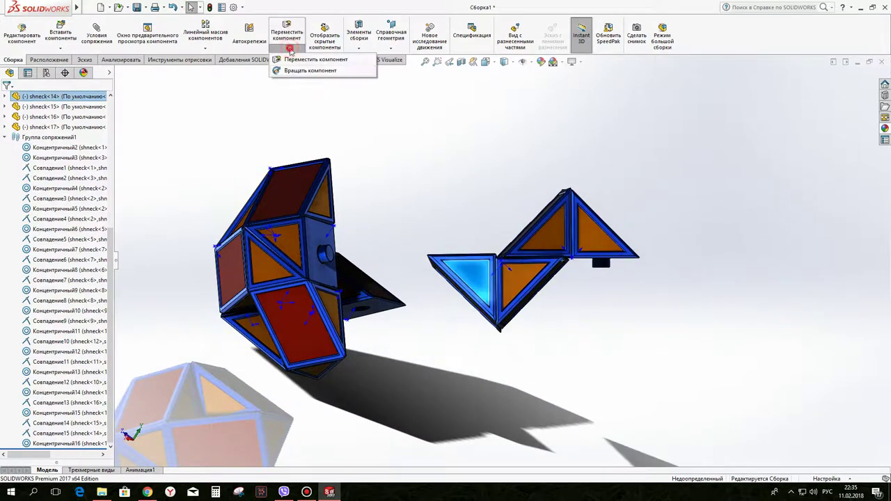
mouse_move(453, 272)
right_down()
mouse_move(485, 347)
mouse_move(441, 387)
right_up()
click(860, 83)
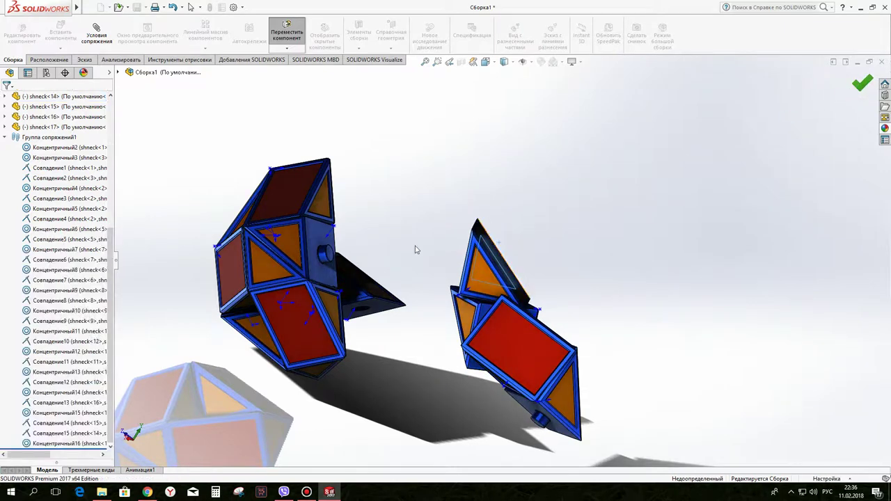
Step: Mate the shneck<13> and shneck<14> hinges concentrically
middle_drag(431, 289, 473, 257)
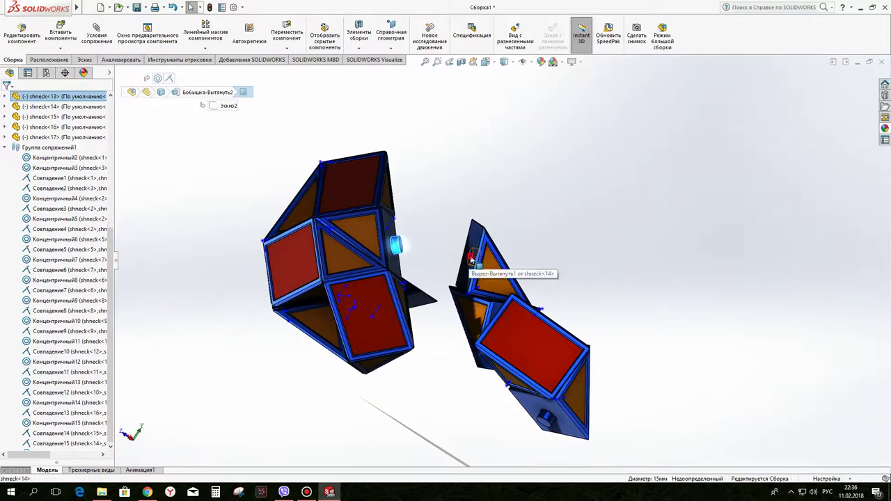
click(471, 258)
click(530, 252)
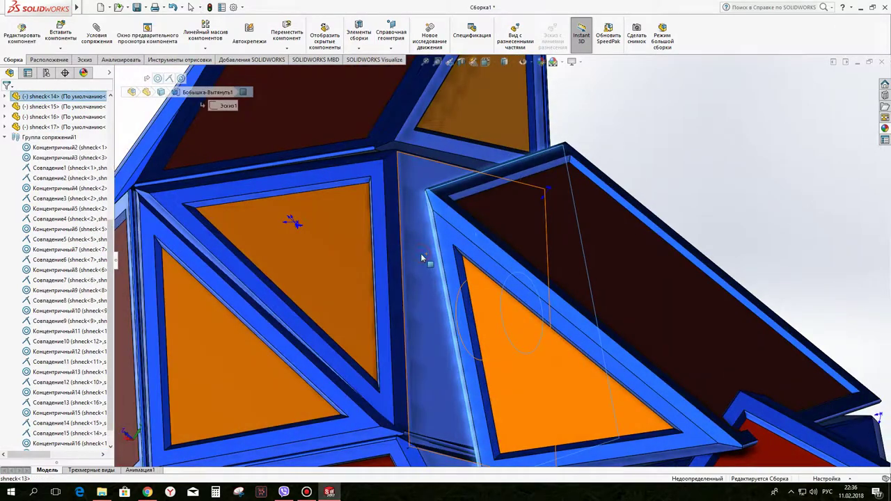
ctrl+click(420, 253)
click(452, 249)
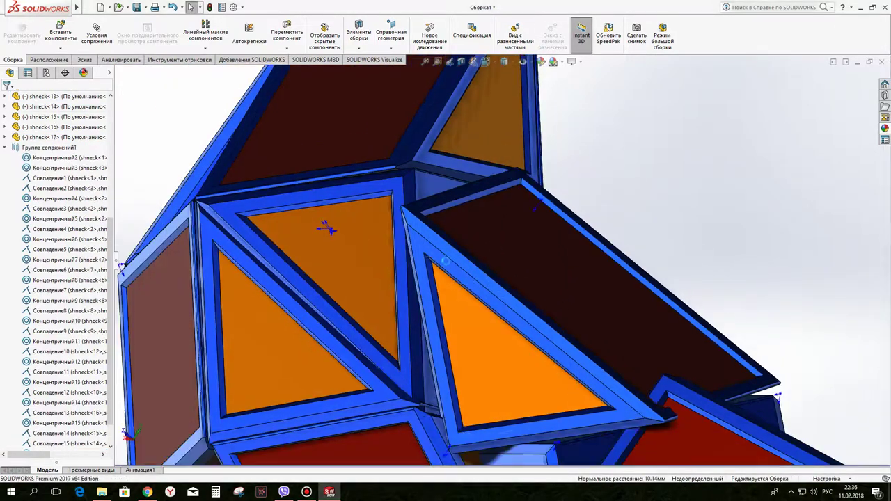
Step: Fold the dark panel part and the shneck<15> panel in toward the block
mouse_move(497, 309)
mouse_down()
mouse_move(534, 342)
mouse_move(515, 327)
mouse_up()
mouse_move(515, 327)
middle_down()
mouse_move(499, 386)
mouse_move(523, 365)
mouse_move(512, 348)
mouse_move(532, 309)
middle_up()
scroll(524, 365, down, 5)
scroll(532, 309, up, 5)
drag(455, 256, 488, 233)
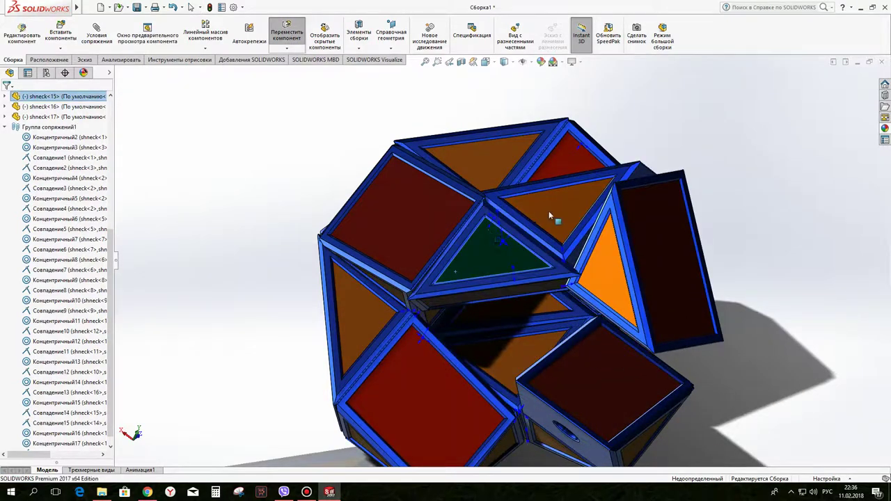
Step: Swing the rectangular frame up and fold shneck<16> into the block
scroll(549, 215, up, 2)
middle_drag(516, 250, 498, 351)
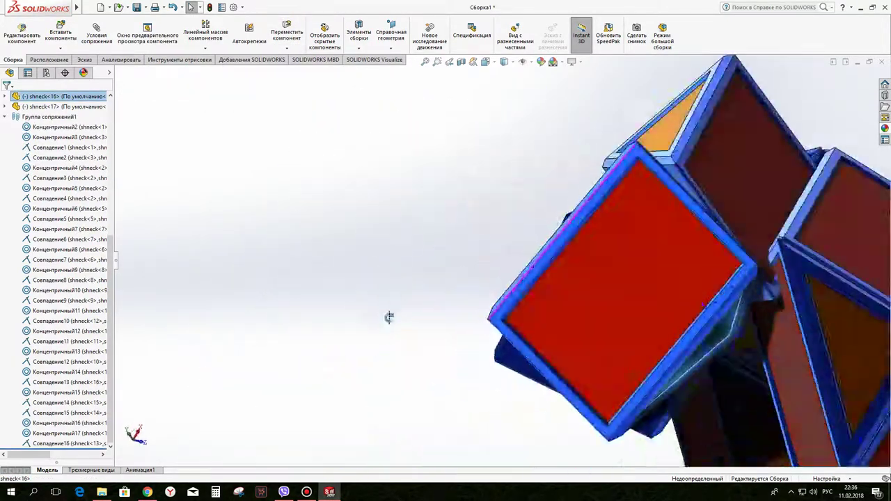
drag(498, 351, 536, 221)
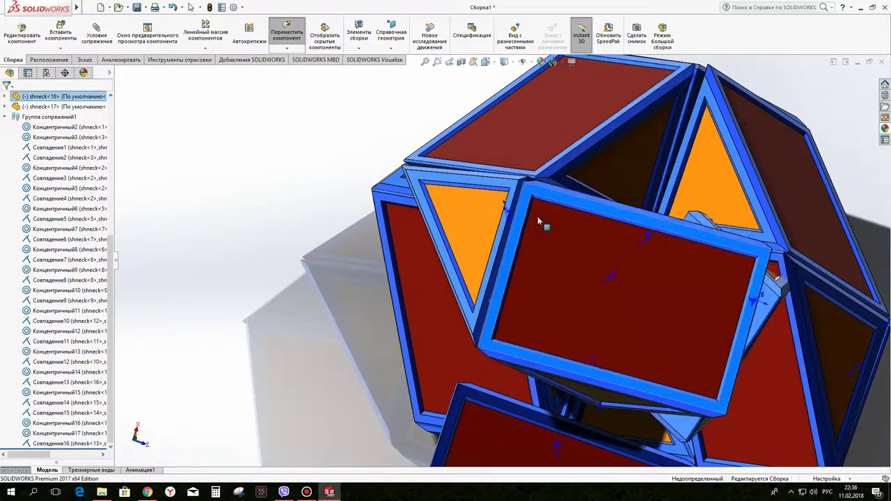
scroll(541, 218, up, 5)
middle_drag(626, 314, 652, 392)
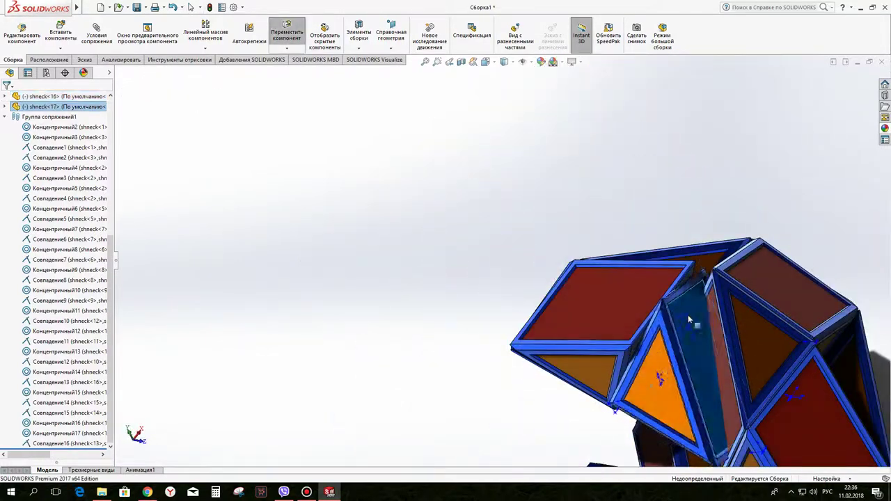
mouse_move(682, 319)
mouse_down()
mouse_move(707, 289)
mouse_move(661, 361)
mouse_up()
Step: Fold the shneck<13> triangular frame into place and shift the left-side parts to close the gap
scroll(662, 361, up, 3)
middle_drag(661, 361, 696, 209)
scroll(742, 158, down, 3)
scroll(742, 157, up, 3)
scroll(753, 154, up, 2)
scroll(634, 169, down, 5)
drag(634, 169, 506, 223)
mouse_move(506, 223)
middle_down()
mouse_move(537, 294)
mouse_move(622, 266)
mouse_move(545, 256)
middle_up()
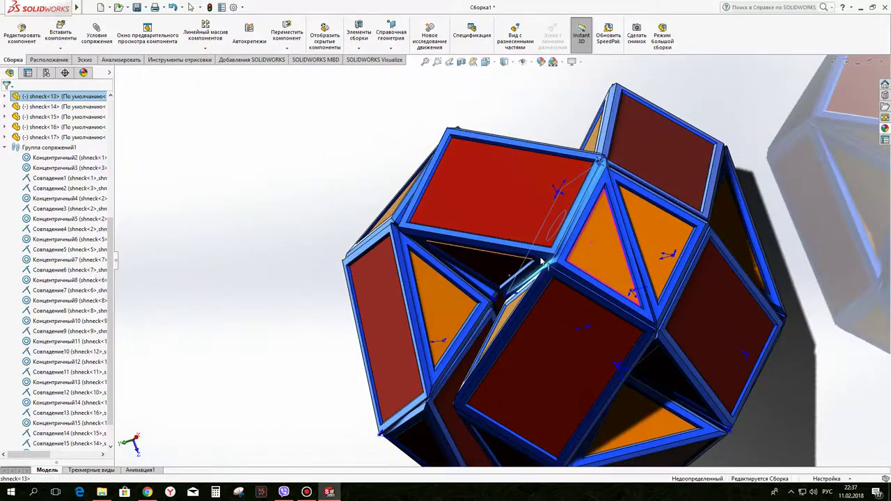
click(544, 256)
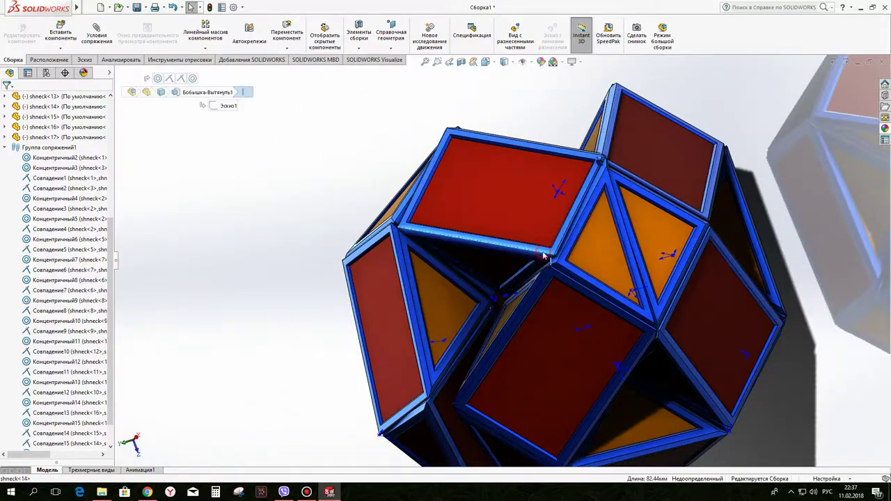
drag(545, 256, 537, 263)
Step: Refold the chain pieces into a new arrangement
scroll(589, 145, up, 5)
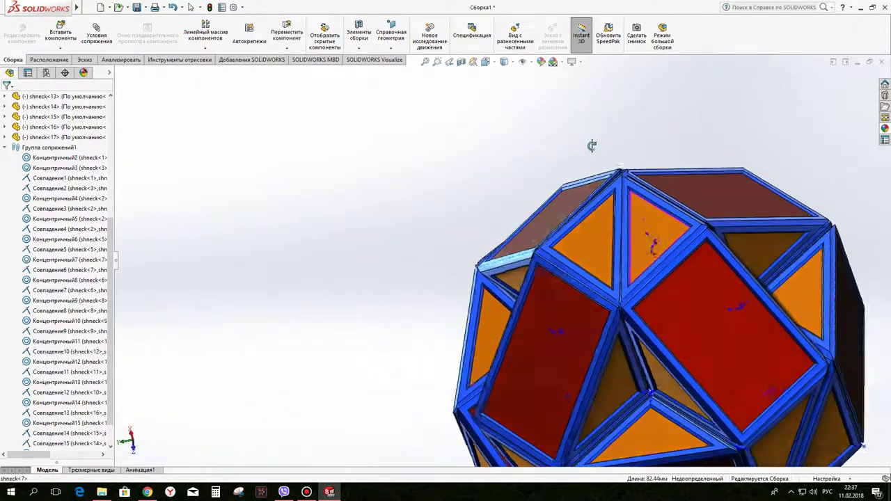
mouse_move(589, 145)
middle_down()
mouse_move(531, 242)
mouse_move(583, 116)
mouse_move(550, 339)
middle_up()
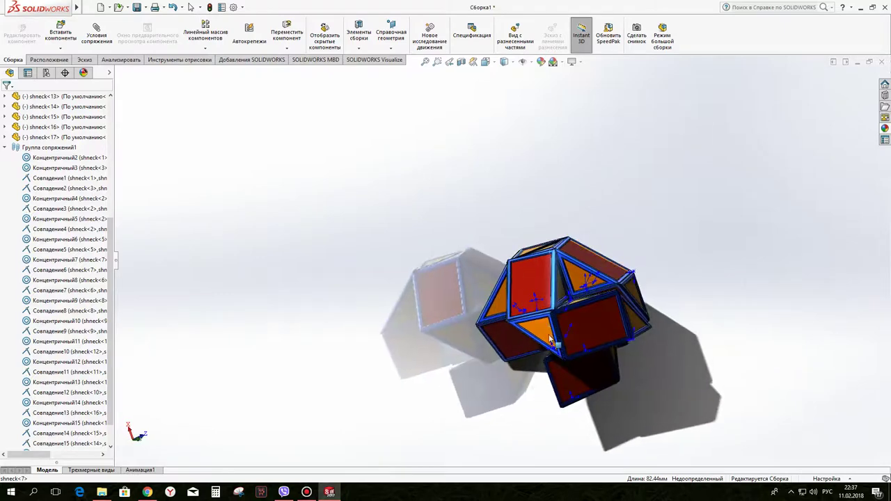
drag(554, 323, 572, 278)
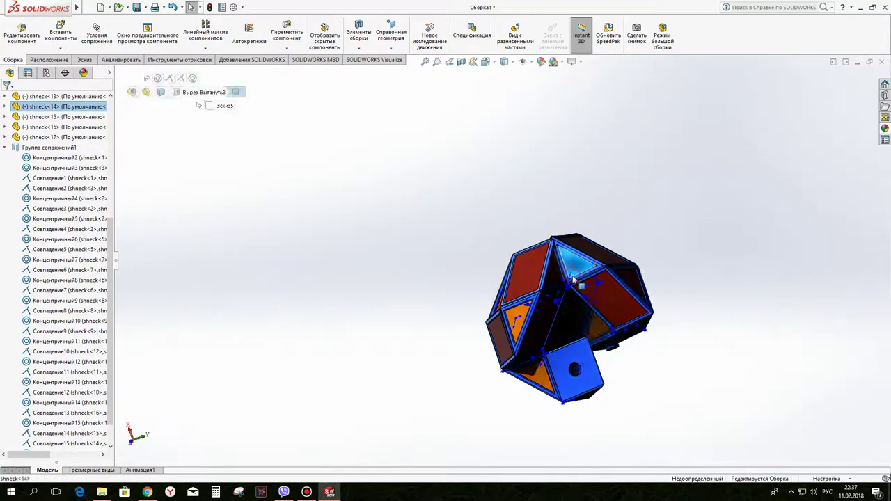
Step: Pull the end cube piece off the folded block and turn it to a new angle
mouse_move(572, 279)
middle_down()
mouse_move(408, 332)
mouse_move(354, 185)
mouse_move(465, 169)
mouse_move(437, 62)
middle_up()
scroll(501, 230, down, 3)
scroll(501, 230, down, 2)
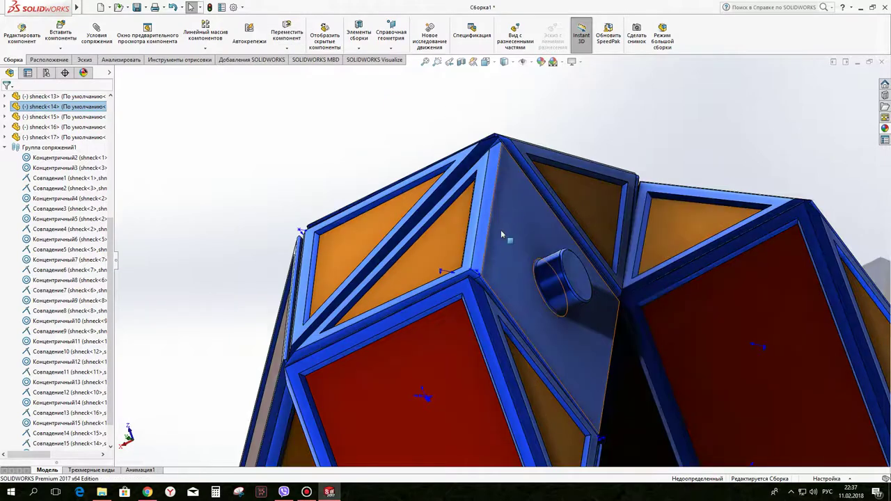
scroll(557, 209, up, 3)
scroll(627, 174, down, 2)
scroll(627, 174, up, 2)
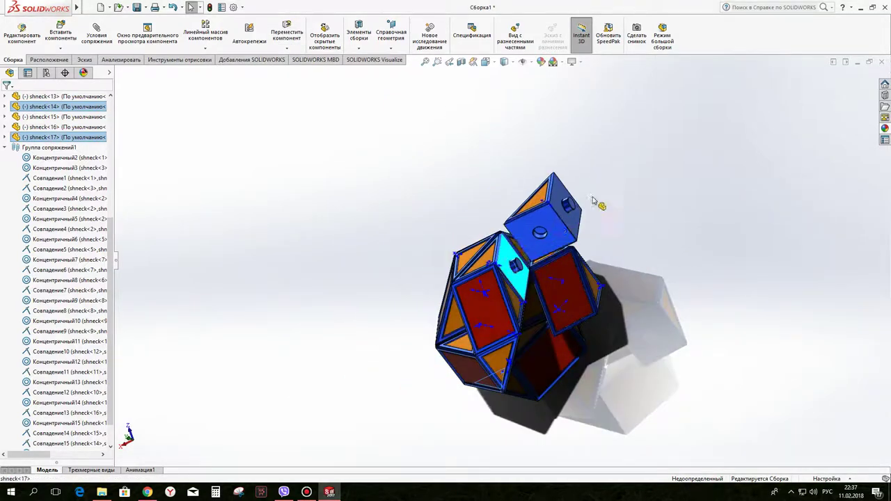
ctrl+drag(515, 264, 602, 174)
right_drag(602, 174, 659, 269)
Step: Spread the loose prism pieces beside the block and freely rotate them into new orientations
mouse_move(595, 202)
ctrl+mouse_down()
mouse_move(656, 273)
mouse_move(711, 314)
ctrl+mouse_up()
middle_drag(711, 315, 714, 306)
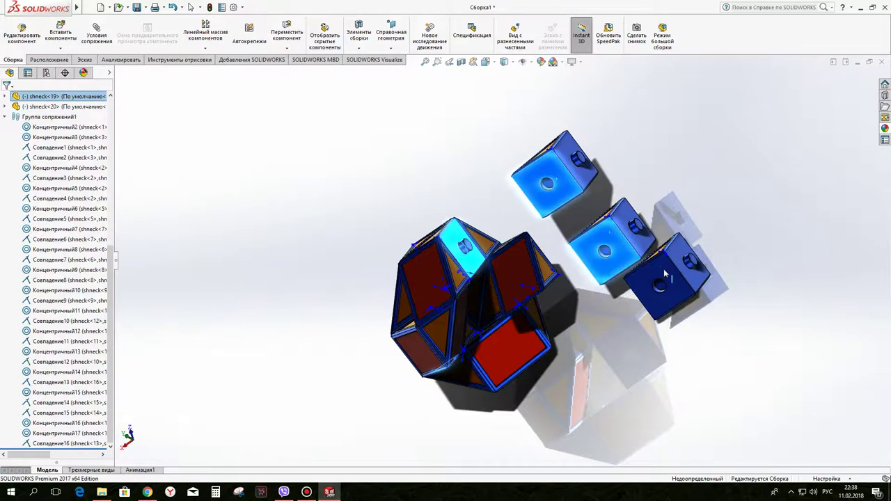
mouse_move(643, 304)
middle_down()
mouse_move(530, 277)
mouse_move(604, 233)
middle_up()
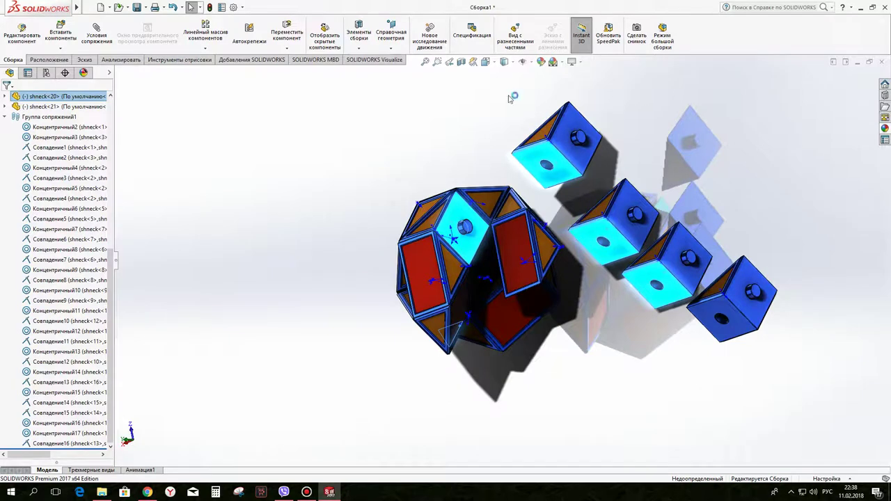
middle_drag(548, 172, 610, 162)
middle_drag(493, 223, 597, 217)
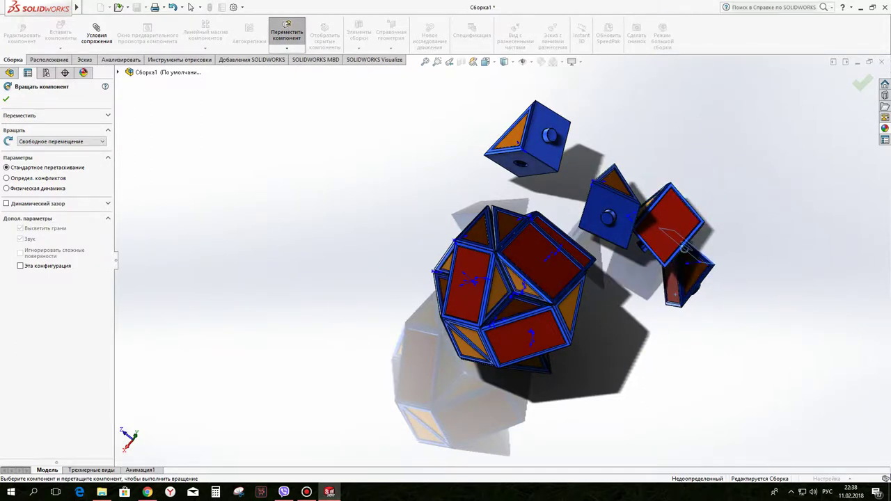
click(860, 83)
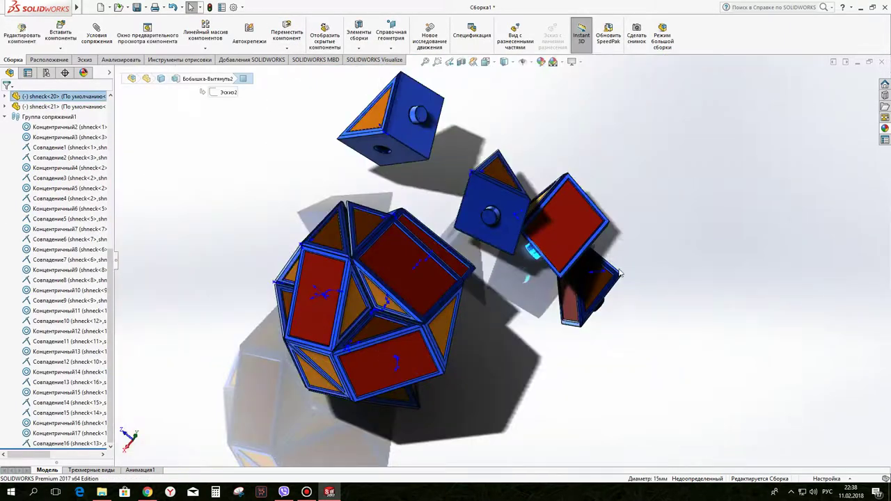
Step: Mate a loose piece's face against the red cube to snap it into place
ctrl+click(614, 244)
click(654, 232)
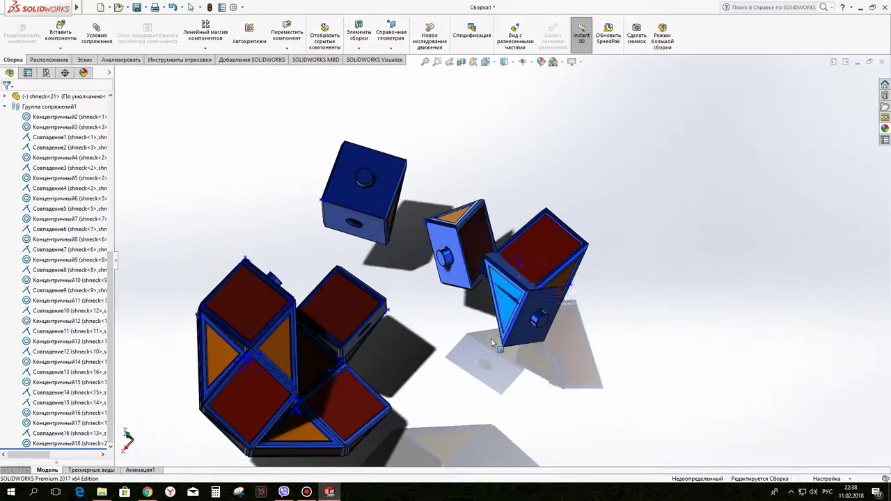
middle_drag(503, 328, 557, 320)
ctrl+click(565, 321)
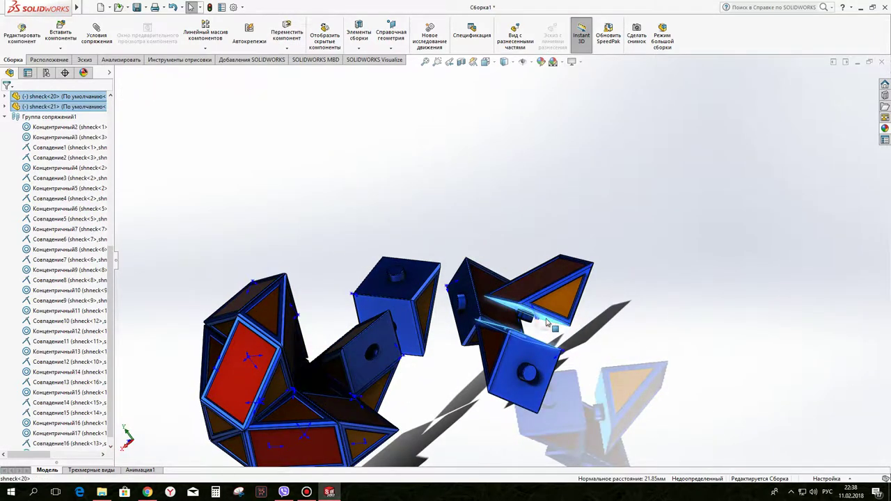
click(572, 311)
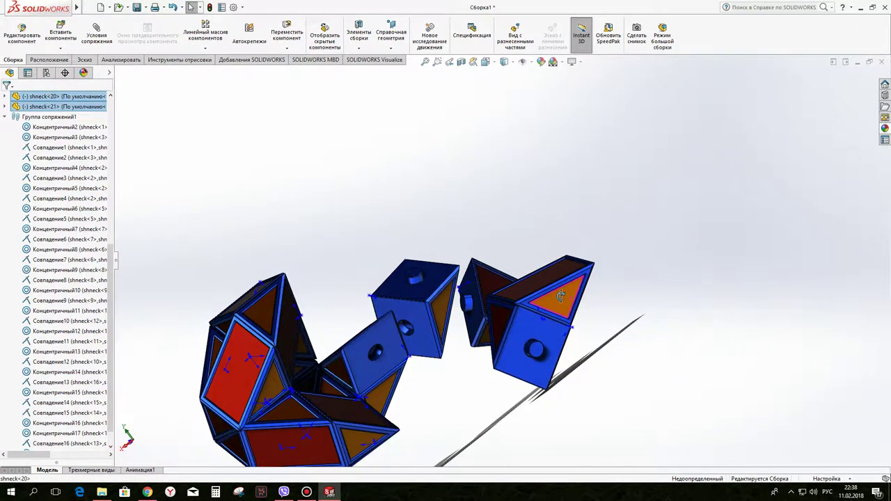
Step: Add concentric peg-to-hole mates joining two more loose pieces to their neighbours
click(550, 306)
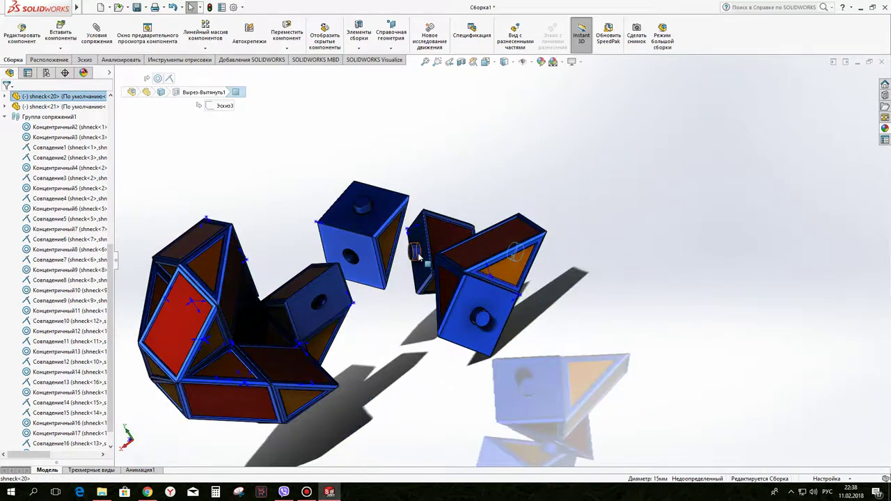
ctrl+click(418, 255)
click(478, 246)
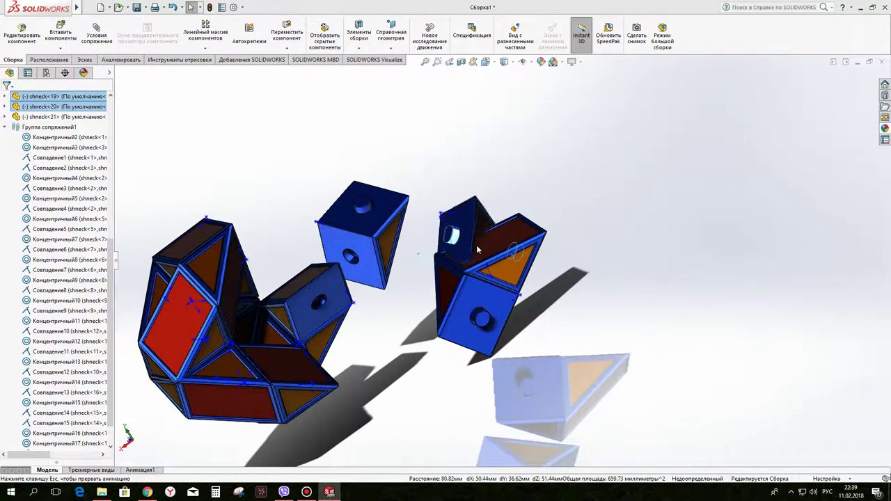
click(477, 240)
middle_drag(478, 240, 545, 263)
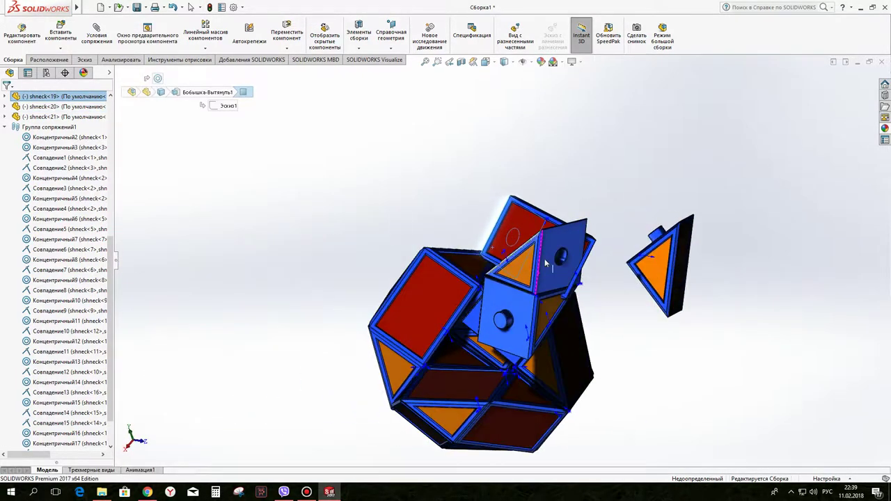
ctrl+click(547, 261)
click(576, 252)
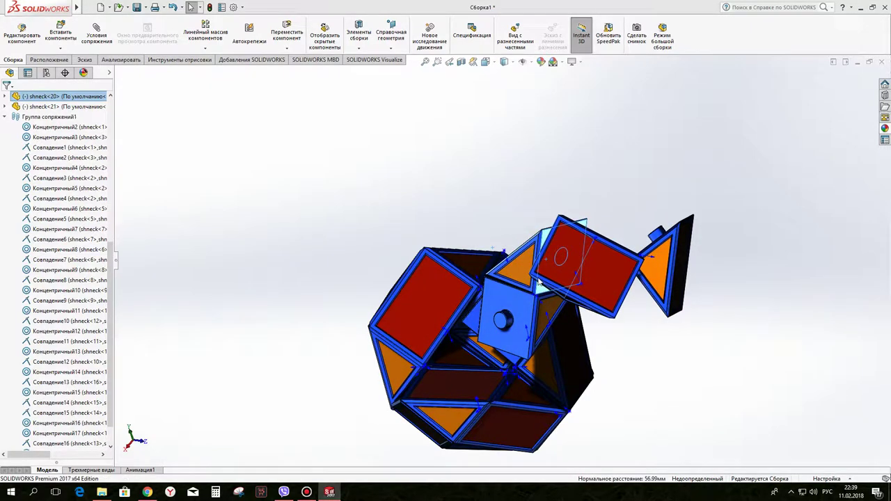
Step: Mate the triangular piece's peg into position and turn the next piece into place
middle_drag(538, 282, 742, 360)
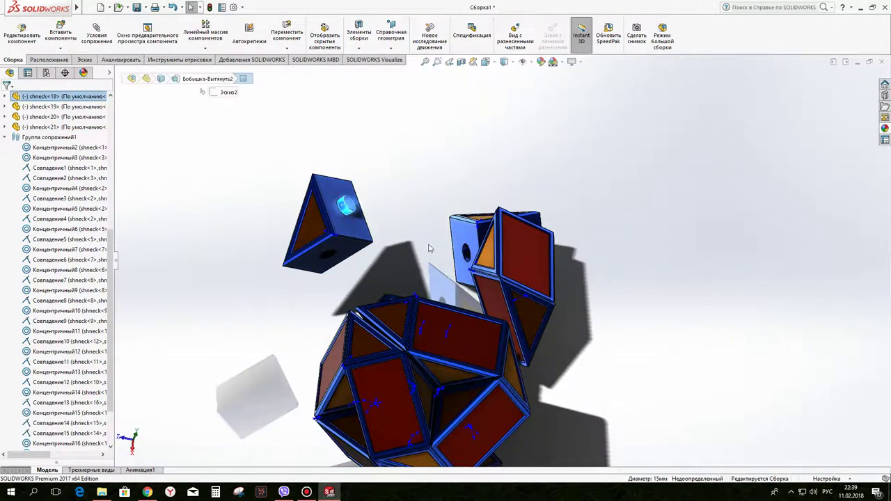
ctrl+click(469, 254)
click(527, 250)
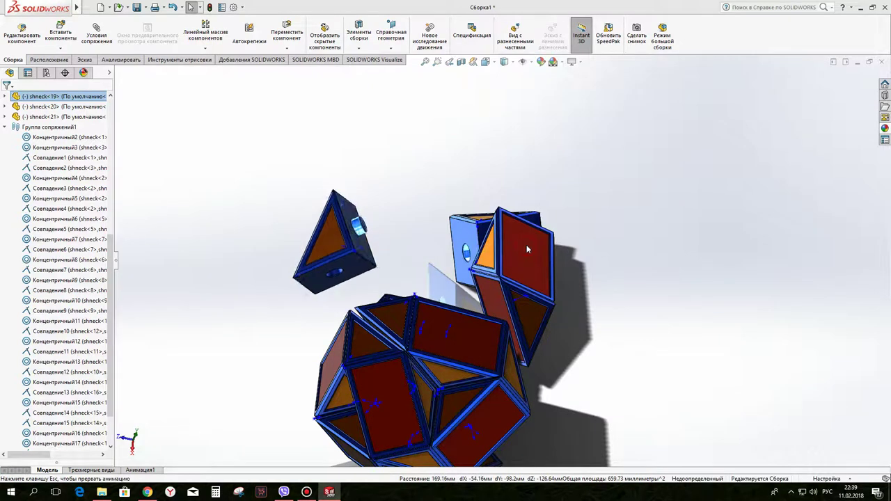
ctrl+click(469, 241)
middle_drag(469, 241, 393, 254)
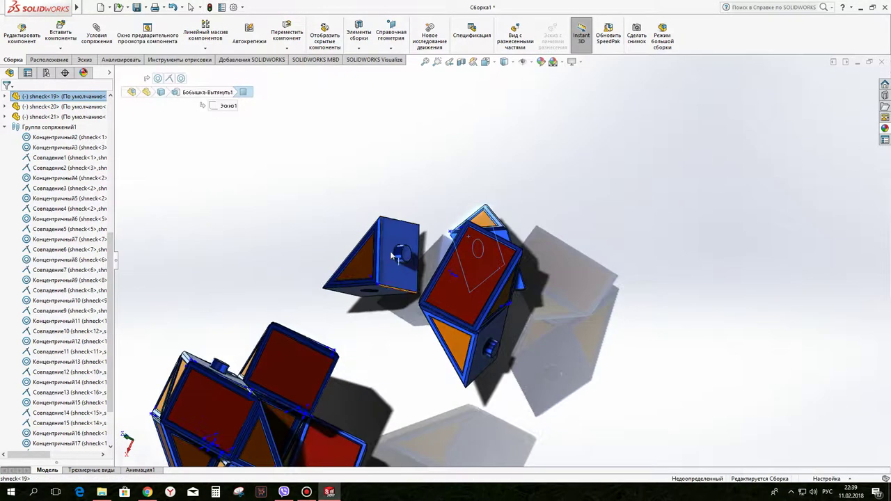
click(417, 240)
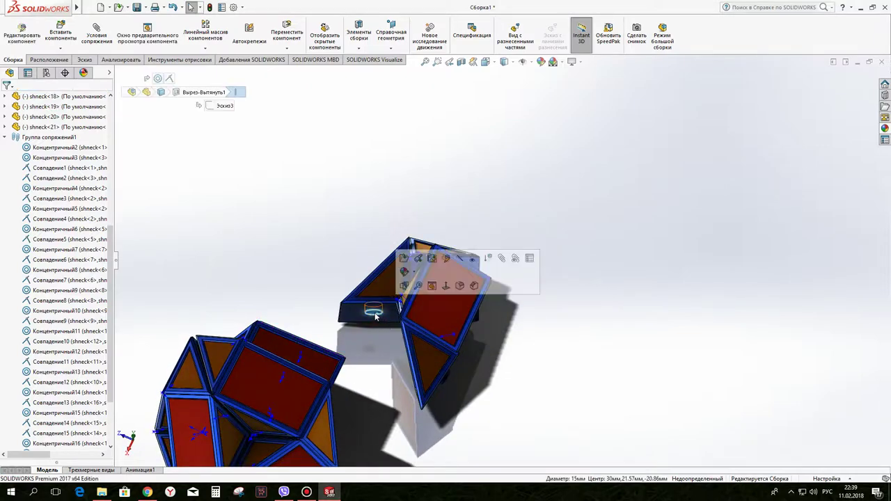
Step: Mate the peg on the block to join the chain end
scroll(375, 316, down, 2)
middle_drag(375, 315, 397, 360)
scroll(491, 242, down, 5)
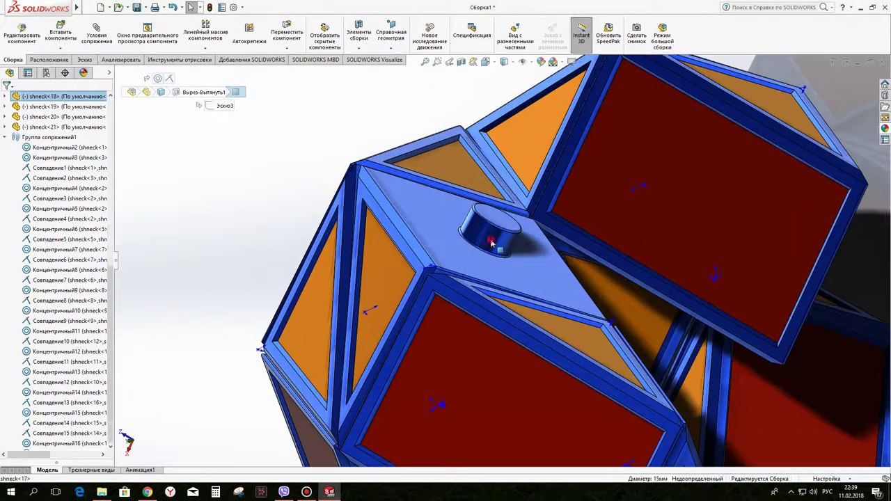
ctrl+click(491, 242)
click(549, 234)
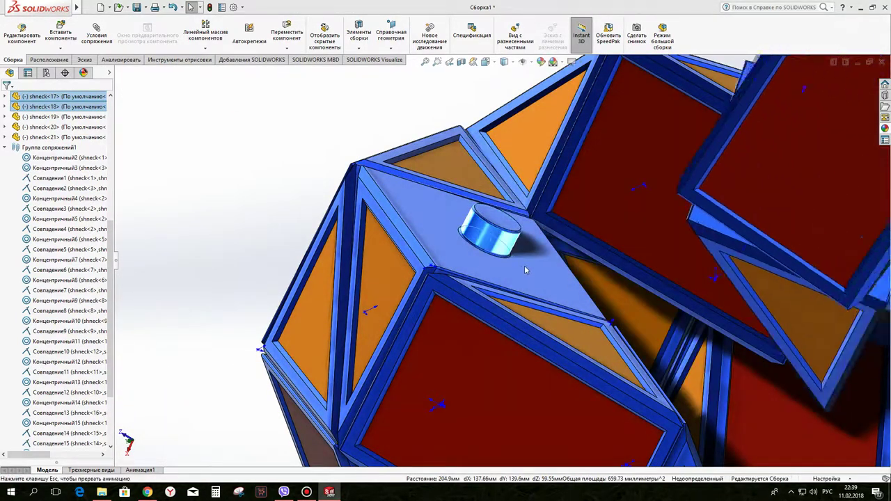
Step: Mate the last loose piece's peg to the hanging end piece, closing the chain
scroll(526, 270, up, 5)
click(603, 242)
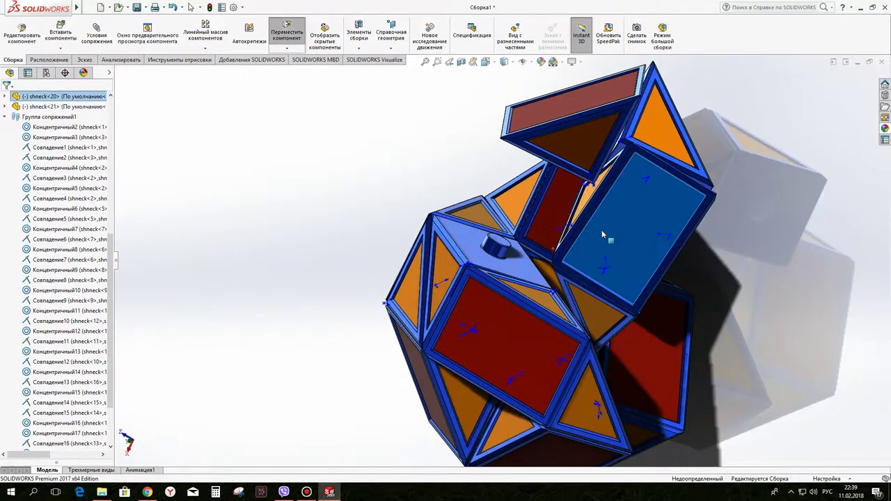
scroll(603, 242, up, 3)
middle_drag(603, 241, 485, 264)
click(485, 264)
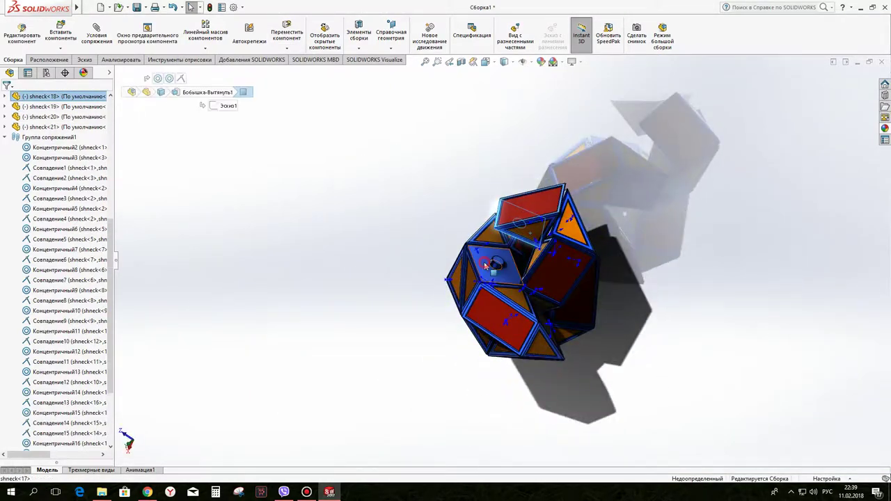
ctrl+click(487, 263)
click(508, 257)
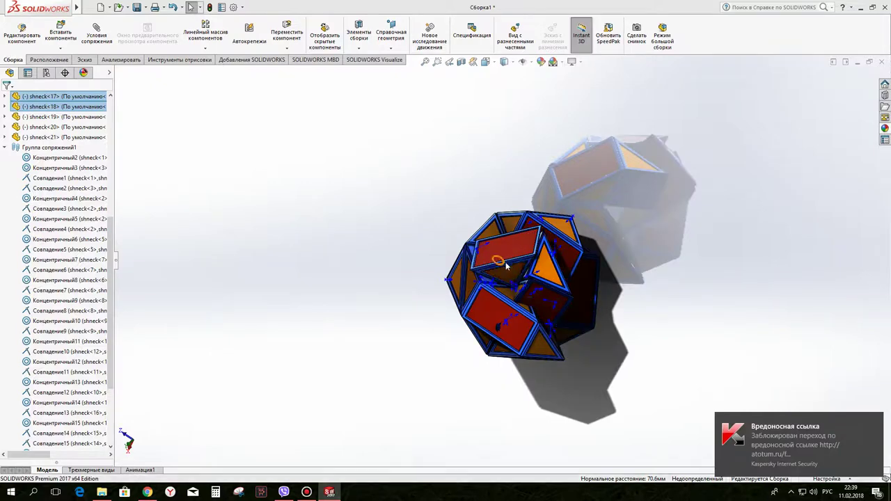
Step: Open the Save As dialog for the assembly
scroll(533, 277, down, 5)
scroll(532, 277, up, 2)
click(136, 7)
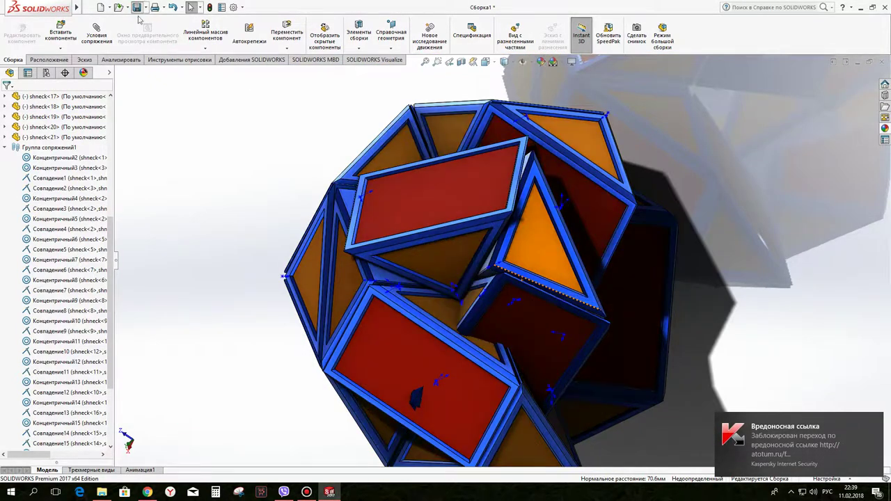
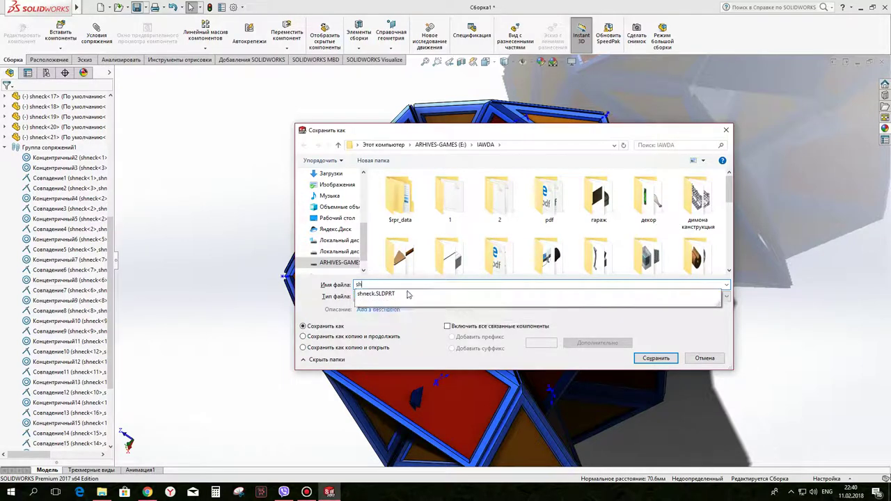
Step: Save the assembly as shneckJ.SLDASM and drag a red-faced prism piece to a new position
text(kJ)
key(Return)
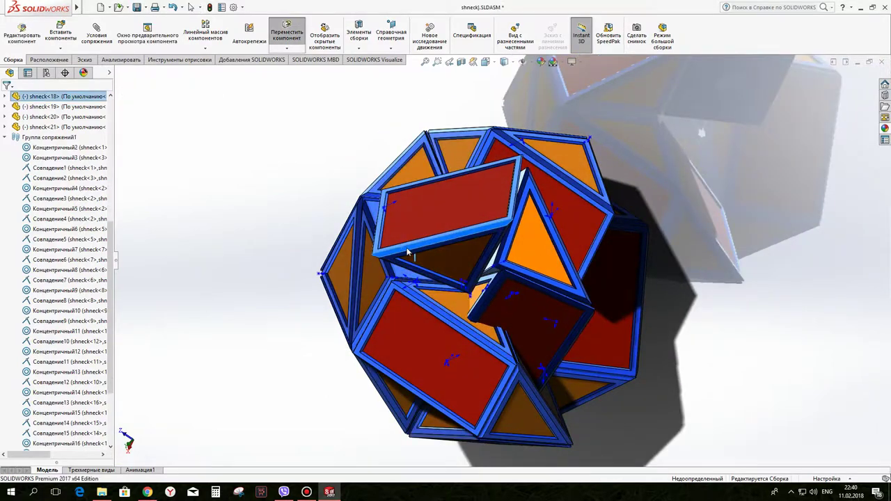
mouse_move(408, 252)
mouse_down()
mouse_move(515, 257)
mouse_move(523, 226)
mouse_up()
key(Escape)
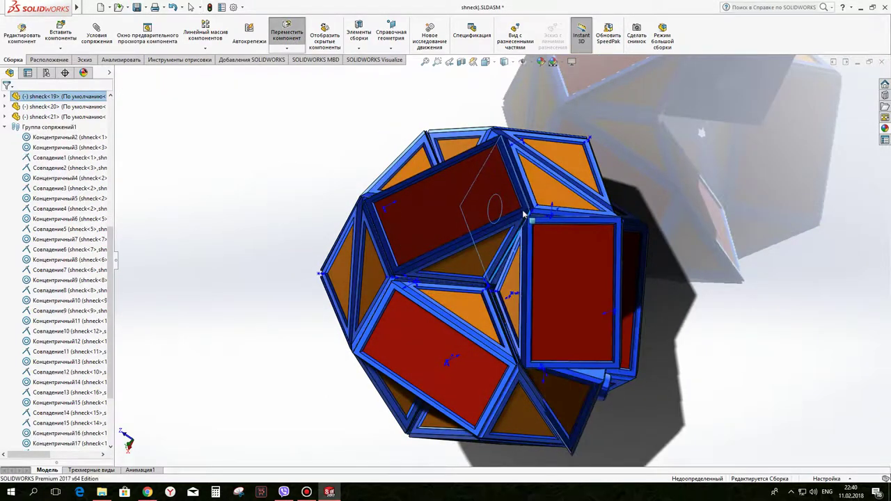
Step: Reposition a panel piece and the lower prism piece while orbiting the assembly
key(Escape)
scroll(523, 212, down, 2)
scroll(494, 243, down, 2)
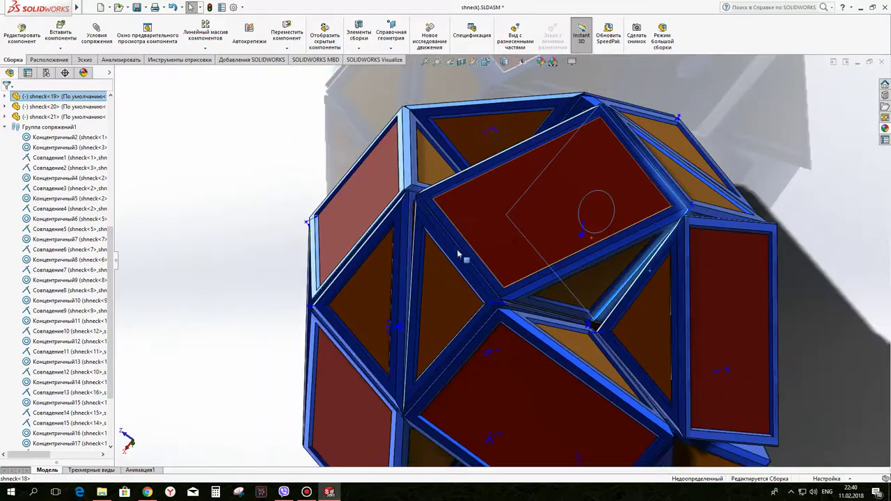
drag(426, 233, 421, 237)
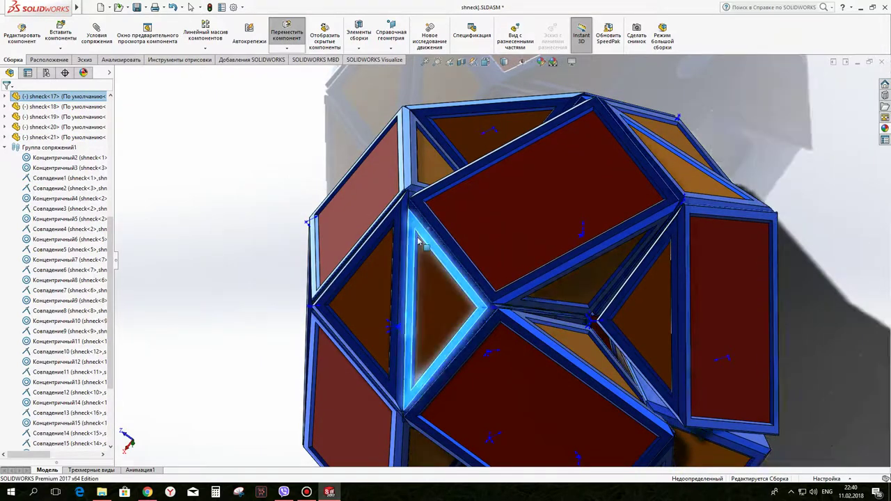
middle_drag(419, 240, 674, 385)
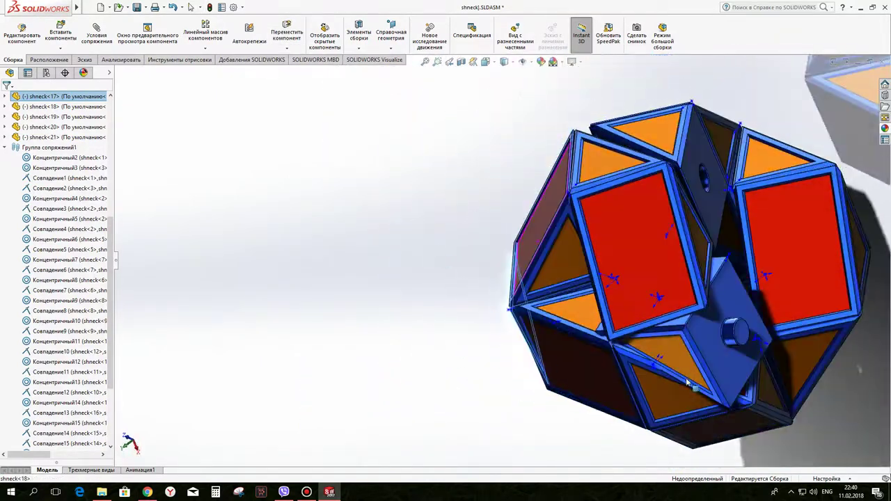
drag(674, 385, 707, 363)
mouse_move(715, 354)
middle_down()
mouse_move(612, 304)
mouse_move(673, 318)
middle_up()
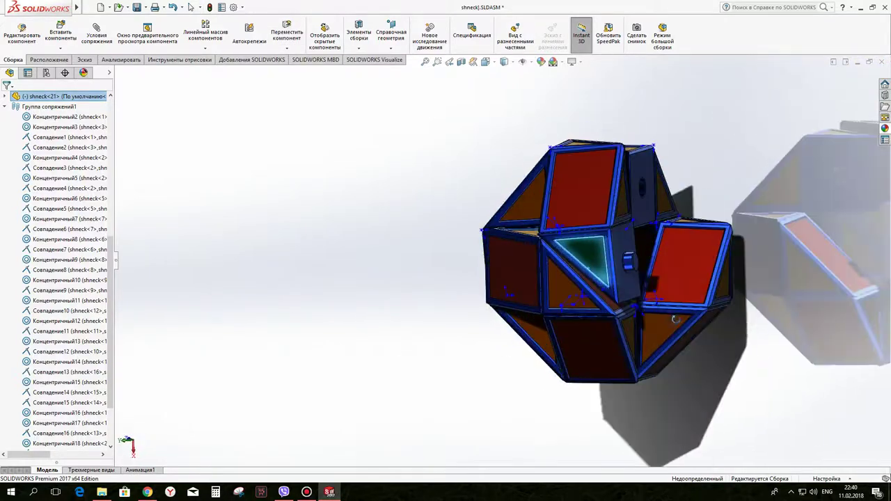
mouse_move(647, 203)
middle_down()
mouse_move(573, 227)
mouse_move(560, 213)
middle_up()
scroll(561, 212, down, 3)
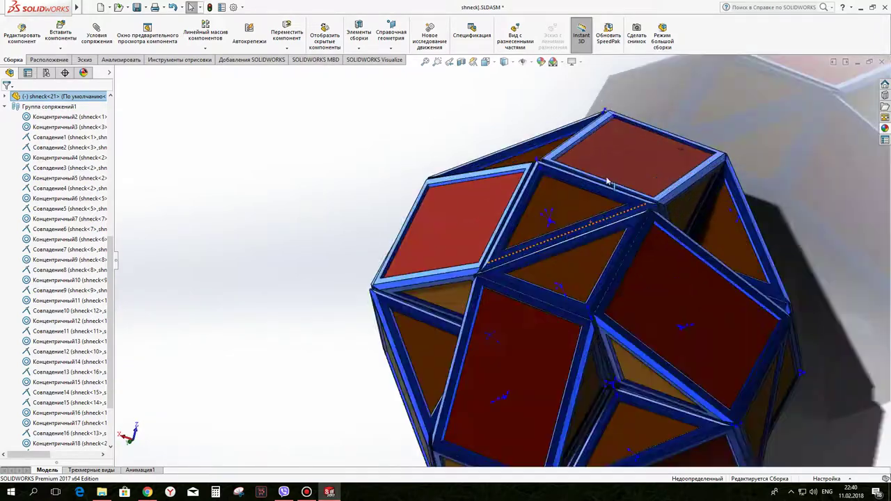
Step: View several orange triangular faces normal-to and pull a prism piece out to the right
click(560, 213)
click(605, 249)
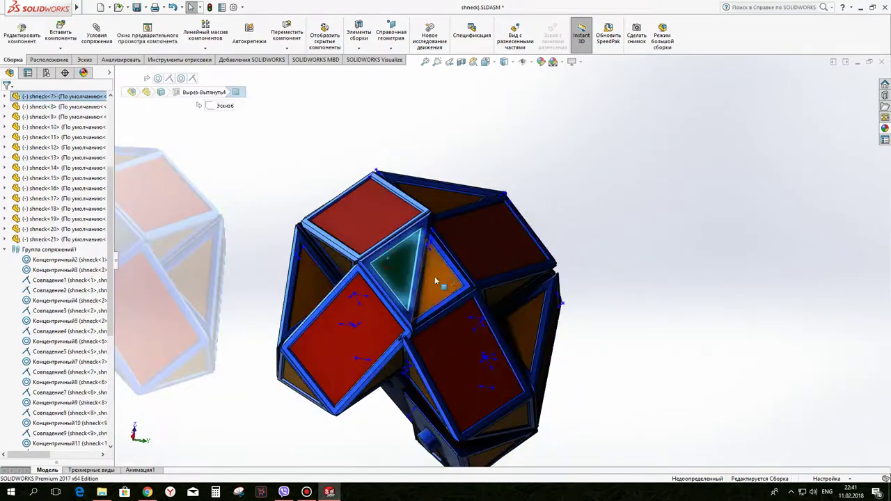
click(442, 282)
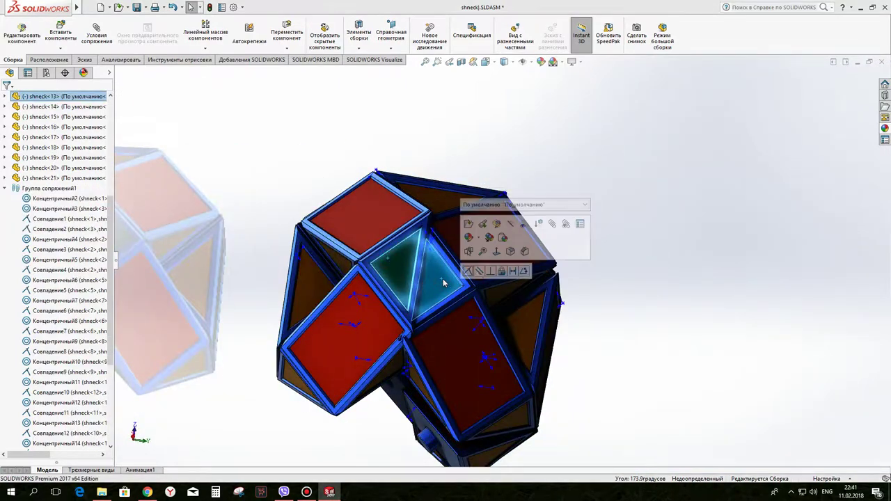
click(490, 272)
mouse_move(391, 277)
middle_down()
mouse_move(527, 284)
mouse_move(227, 298)
middle_up()
click(220, 267)
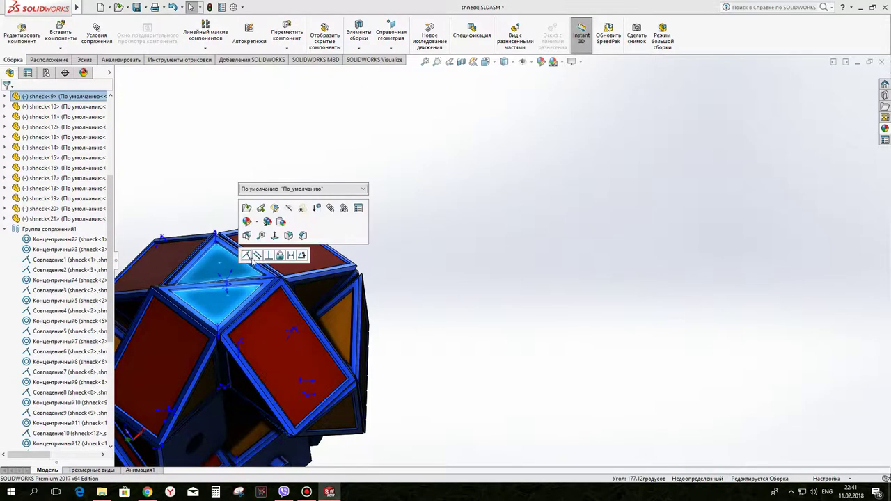
click(257, 260)
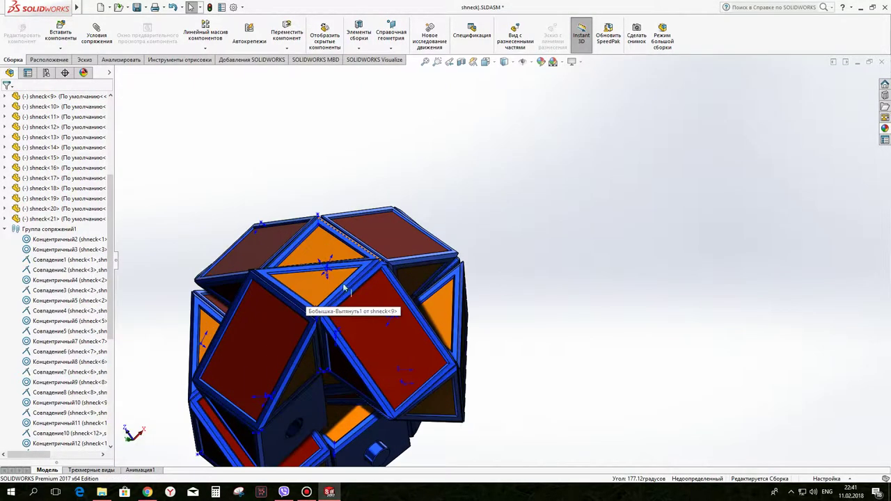
mouse_move(292, 303)
mouse_down()
mouse_move(431, 278)
mouse_move(494, 171)
mouse_up()
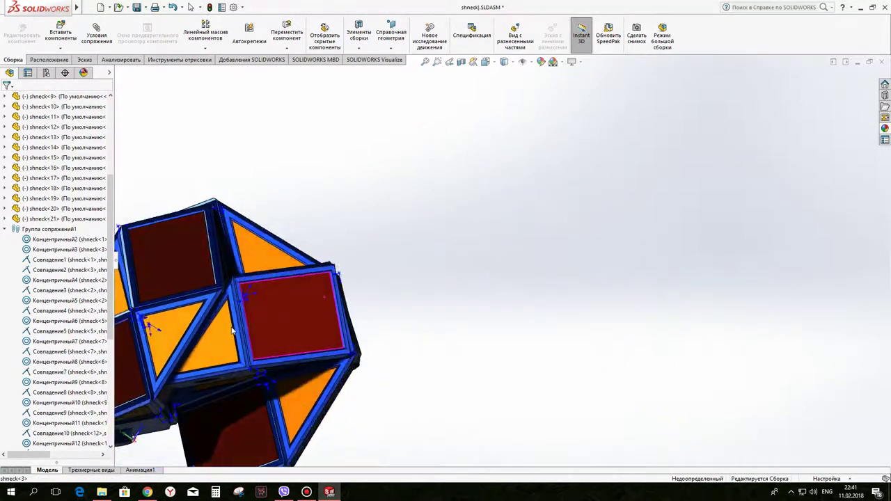
click(218, 344)
click(256, 332)
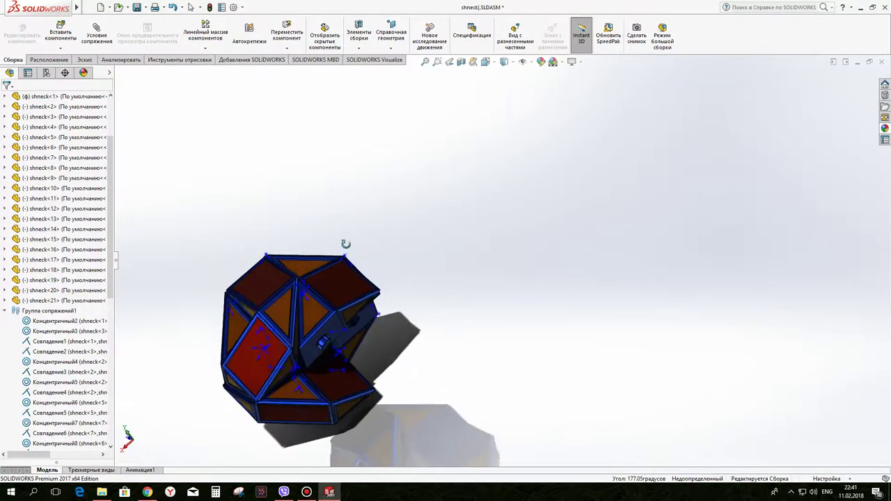
Step: Mate two triangular faces together, then select further triangular faces for the next joint
middle_drag(342, 243, 328, 160)
scroll(291, 318, down, 5)
click(390, 202)
ctrl+click(316, 244)
click(352, 234)
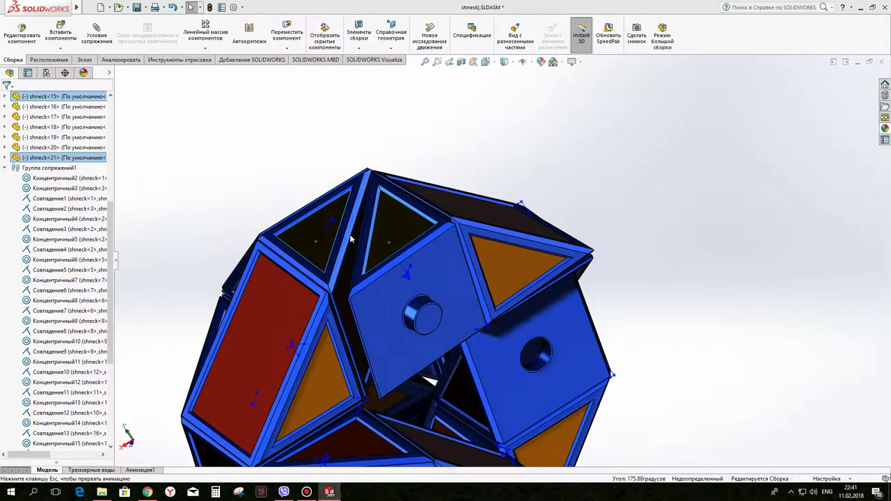
scroll(367, 308, up, 5)
scroll(348, 327, down, 5)
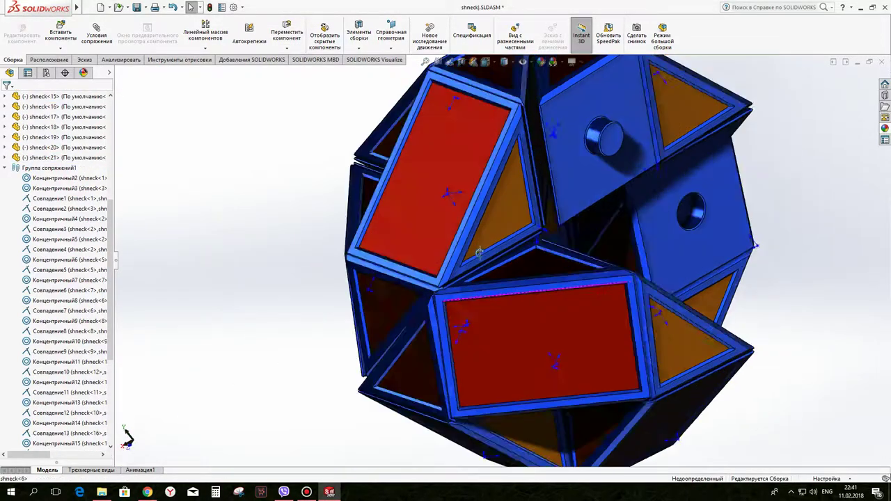
click(337, 340)
scroll(348, 334, up, 3)
mouse_move(390, 348)
middle_down()
mouse_move(455, 361)
mouse_move(475, 357)
mouse_move(477, 341)
mouse_move(449, 317)
mouse_move(427, 416)
middle_up()
click(450, 317)
Step: View the selected face normal and move a prism piece to a tilted spot
key(ctrl+8)
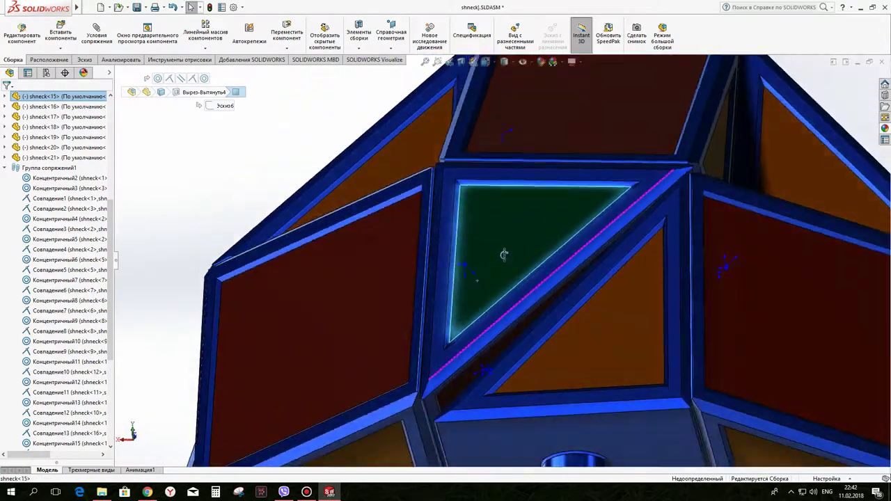
mouse_move(504, 254)
middle_down()
mouse_move(513, 241)
mouse_move(506, 165)
mouse_move(513, 74)
middle_up()
scroll(556, 278, up, 5)
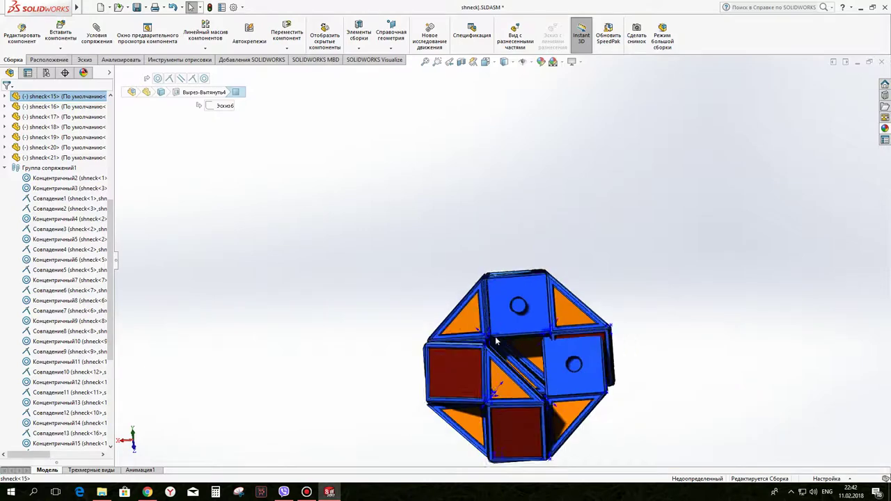
mouse_move(557, 279)
middle_down()
mouse_move(602, 315)
mouse_move(611, 117)
mouse_move(442, 374)
middle_up()
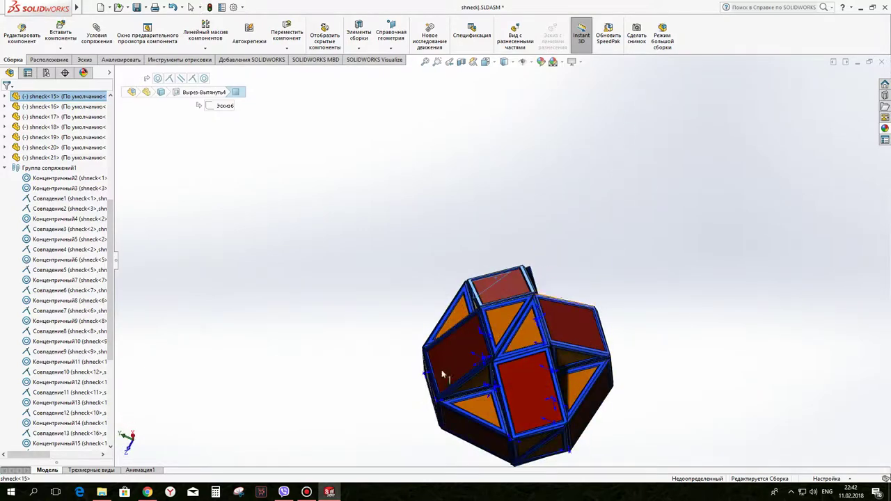
scroll(529, 339, down, 3)
mouse_move(525, 320)
middle_down()
mouse_move(541, 145)
mouse_move(521, 225)
mouse_move(529, 286)
middle_up()
drag(515, 315, 514, 321)
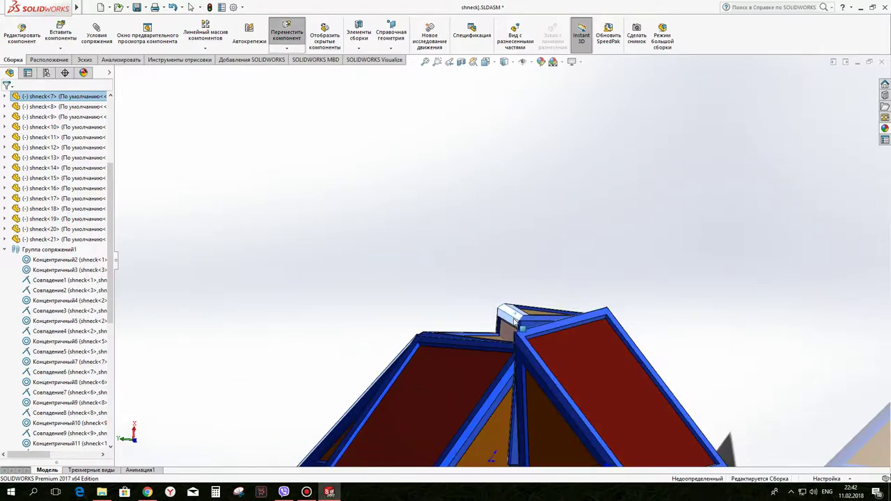
click(294, 168)
Step: Nudge a frame piece into alignment and tilt the left frame piece slightly
scroll(391, 284, up, 3)
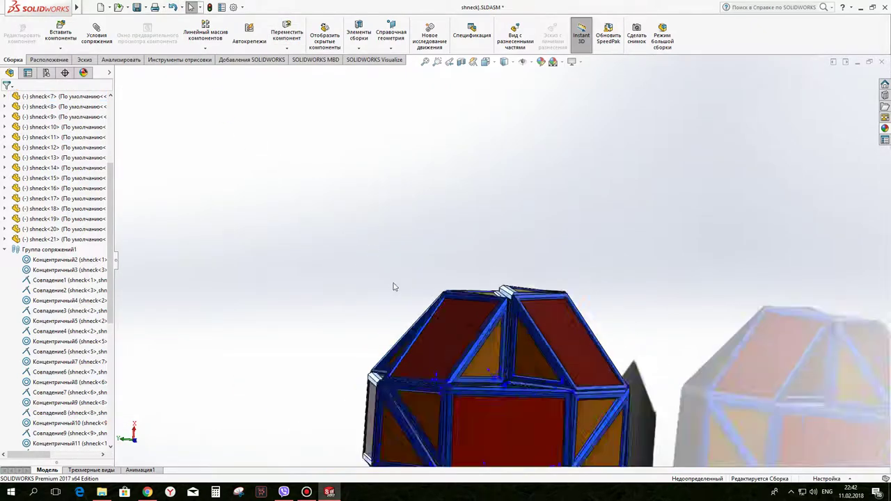
scroll(505, 274, up, 2)
mouse_move(505, 274)
middle_down()
mouse_move(487, 195)
mouse_move(442, 246)
middle_up()
middle_drag(332, 418, 204, 476)
scroll(403, 410, down, 3)
mouse_move(403, 411)
middle_down()
mouse_move(487, 313)
mouse_move(565, 288)
middle_up()
scroll(565, 287, down, 3)
drag(565, 288, 605, 395)
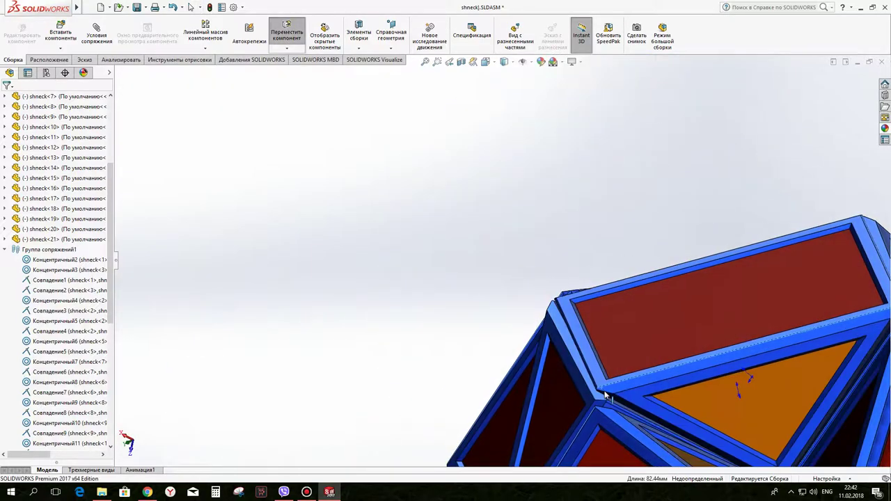
scroll(605, 393, up, 3)
scroll(556, 417, down, 2)
scroll(521, 435, down, 2)
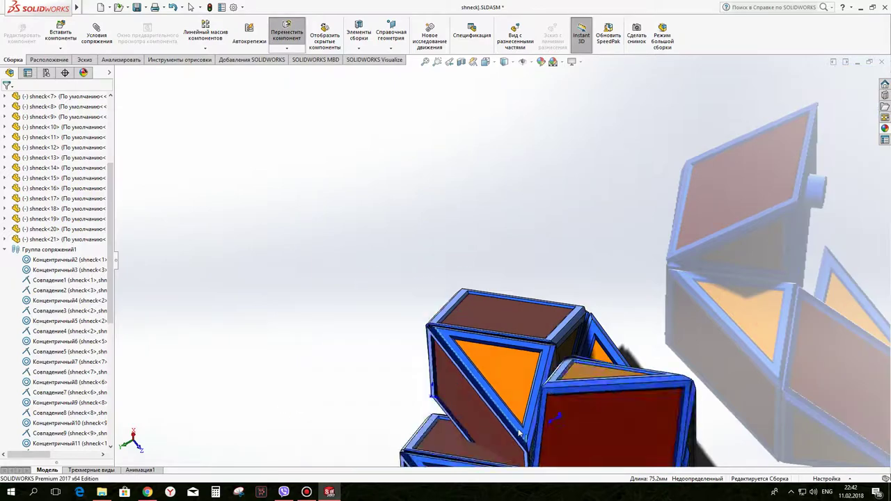
drag(521, 434, 521, 435)
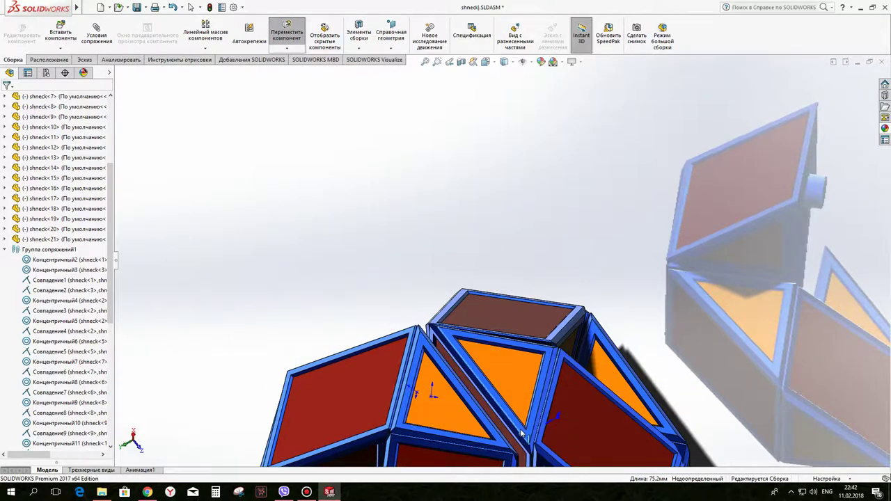
Step: Inspect the dome from below, then pull one piece away from the assembly
scroll(521, 434, up, 3)
scroll(442, 406, down, 3)
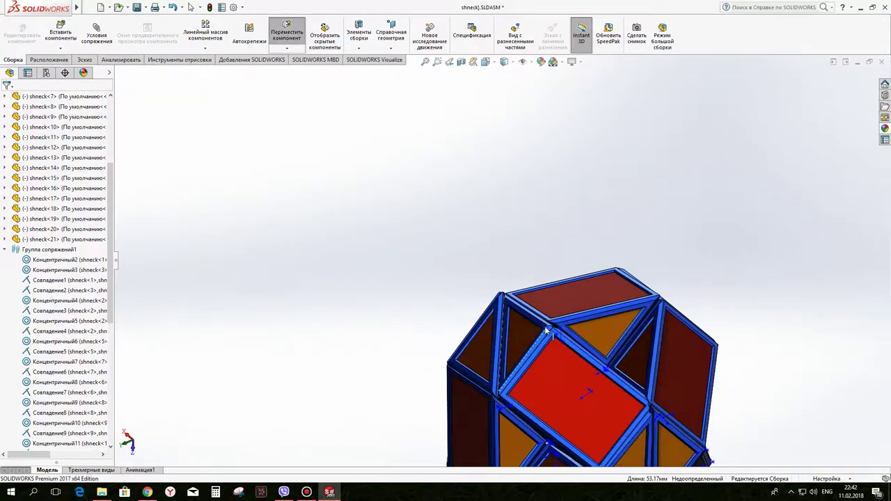
scroll(544, 334, up, 3)
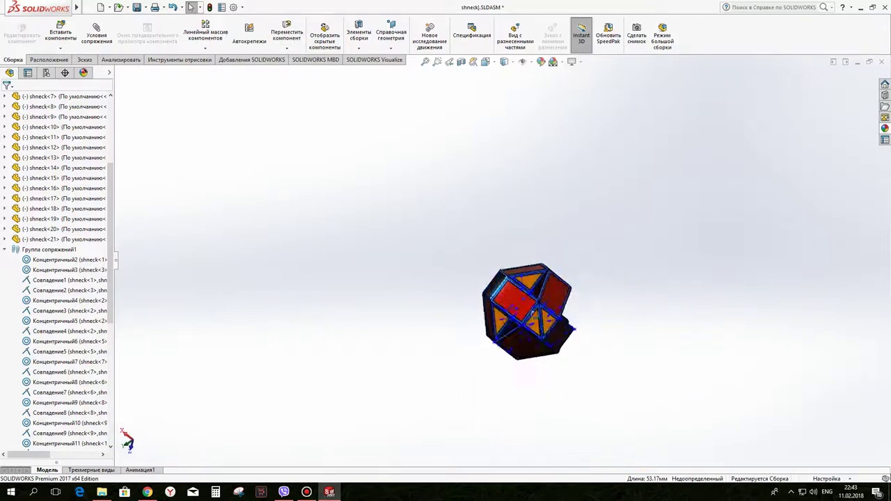
scroll(348, 257, down, 5)
mouse_move(348, 257)
middle_down()
mouse_move(300, 412)
mouse_move(304, 388)
mouse_move(195, 478)
mouse_move(455, 336)
middle_up()
scroll(455, 336, up, 5)
scroll(545, 338, down, 4)
middle_drag(545, 339, 561, 209)
scroll(561, 208, up, 3)
scroll(561, 209, down, 3)
click(517, 327)
middle_drag(453, 276, 599, 223)
mouse_move(598, 223)
mouse_down()
mouse_move(632, 206)
mouse_move(738, 277)
mouse_up()
Step: Place copied prisms beside the ball and rotate the leftmost loose prism to a new angle
middle_drag(630, 232, 649, 181)
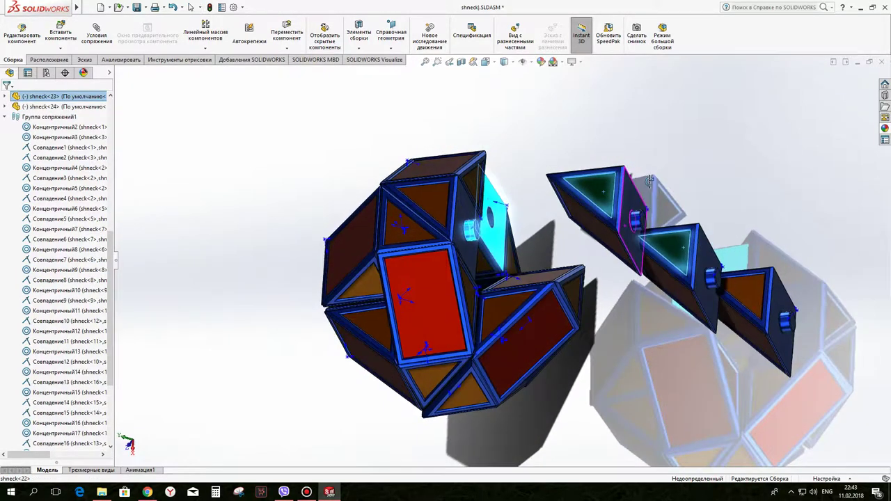
ctrl+drag(759, 311, 762, 307)
click(310, 70)
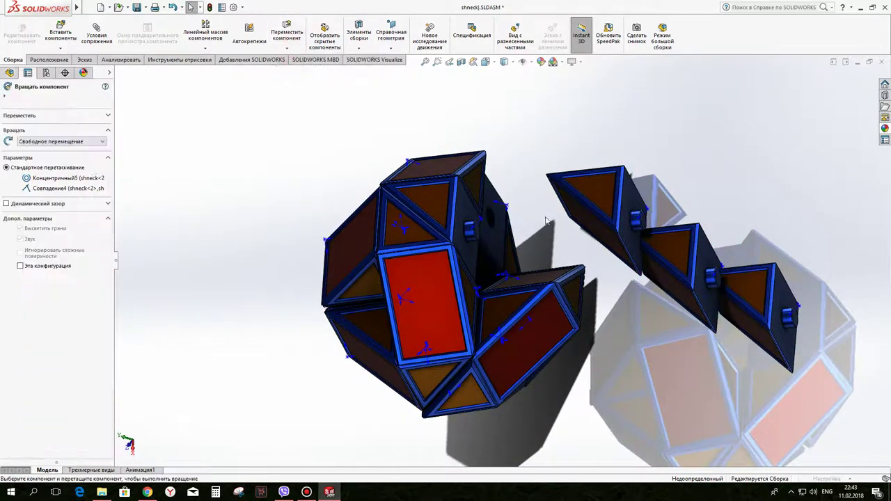
drag(612, 209, 781, 52)
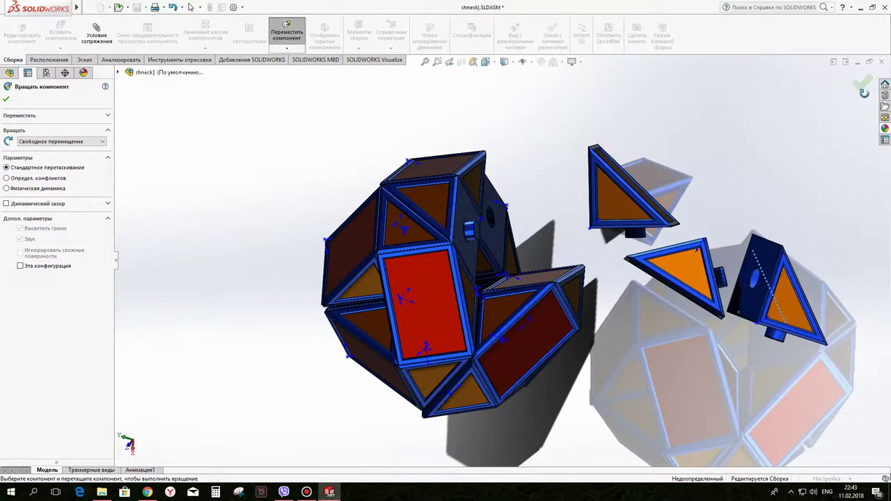
key(Escape)
scroll(726, 278, down, 2)
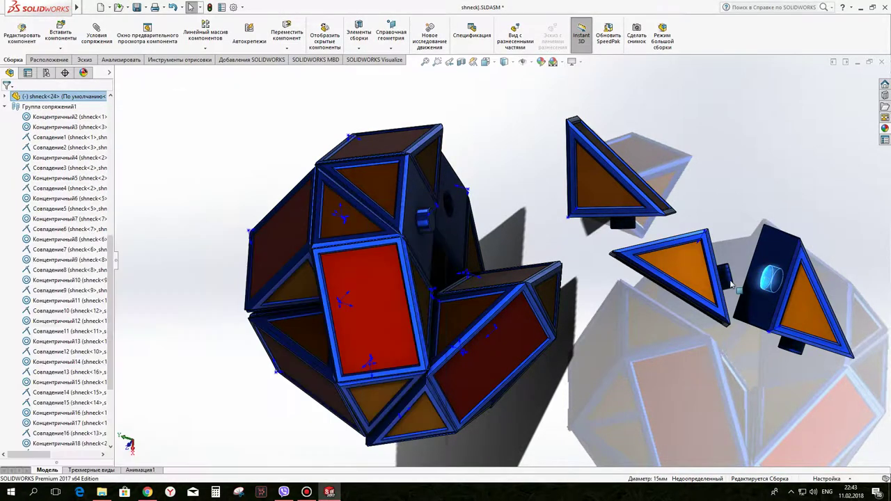
Step: Mate the end piece concentric with its neighbour and make the shneck<23> triangle faces coincident
ctrl+click(732, 280)
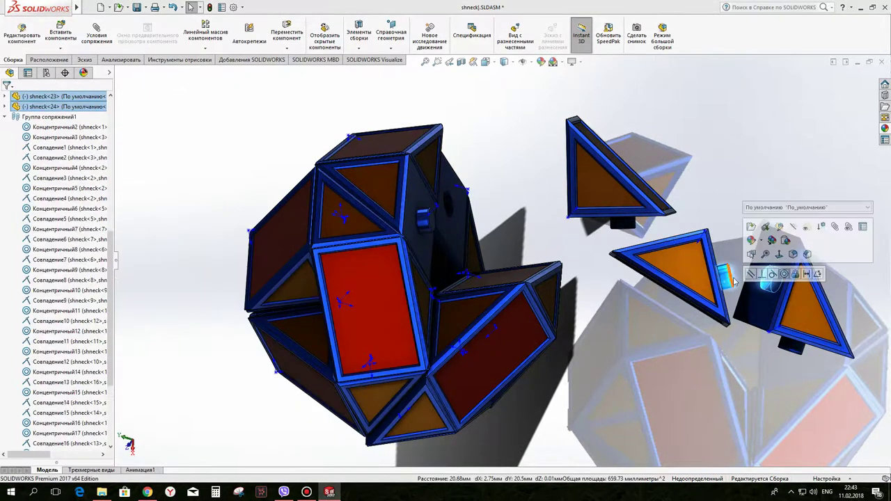
click(783, 274)
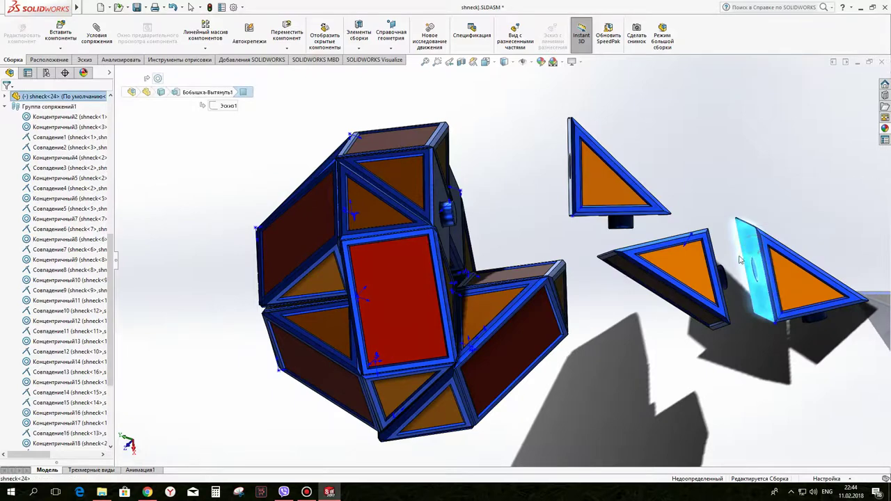
ctrl+click(717, 257)
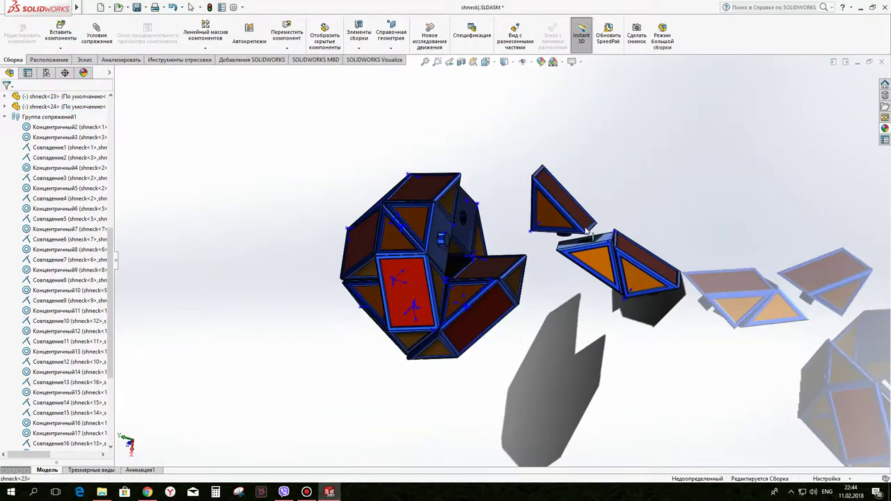
scroll(586, 230, down, 5)
scroll(519, 272, up, 3)
click(487, 265)
scroll(448, 257, down, 2)
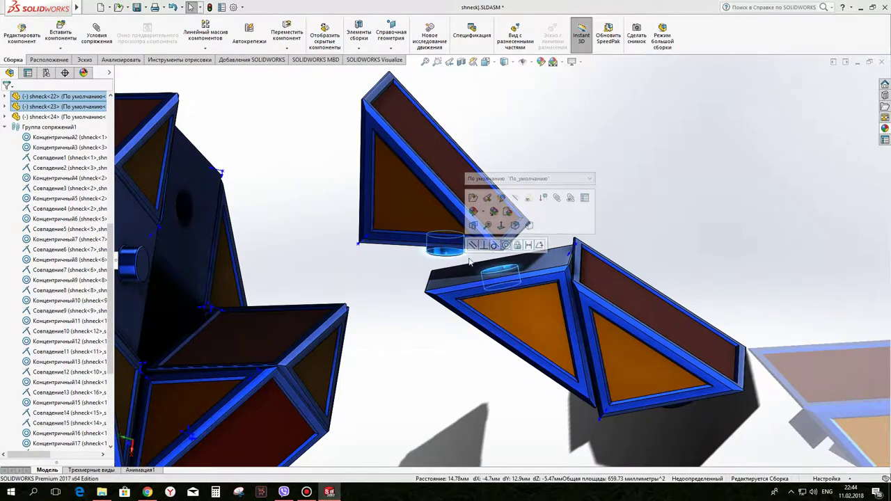
click(506, 245)
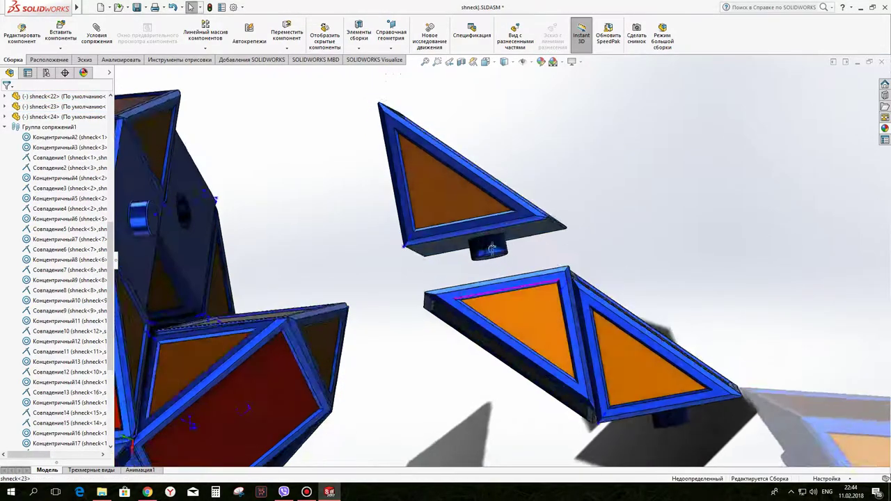
click(477, 297)
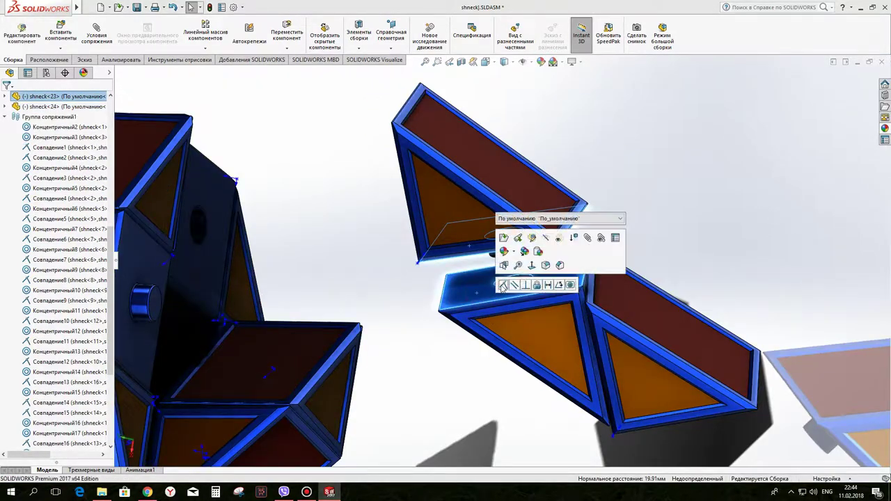
click(503, 285)
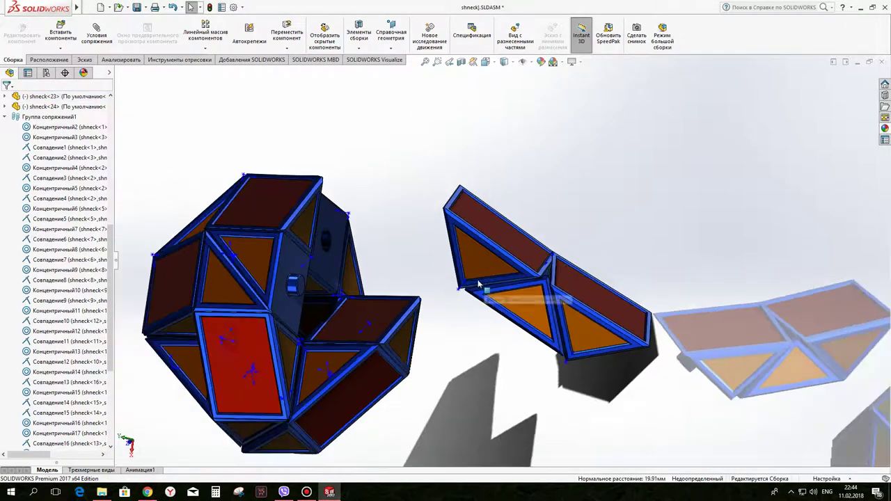
Step: Reorient the loose chain of triangle pieces and mate its last piece onto the ball
middle_drag(479, 284, 443, 256)
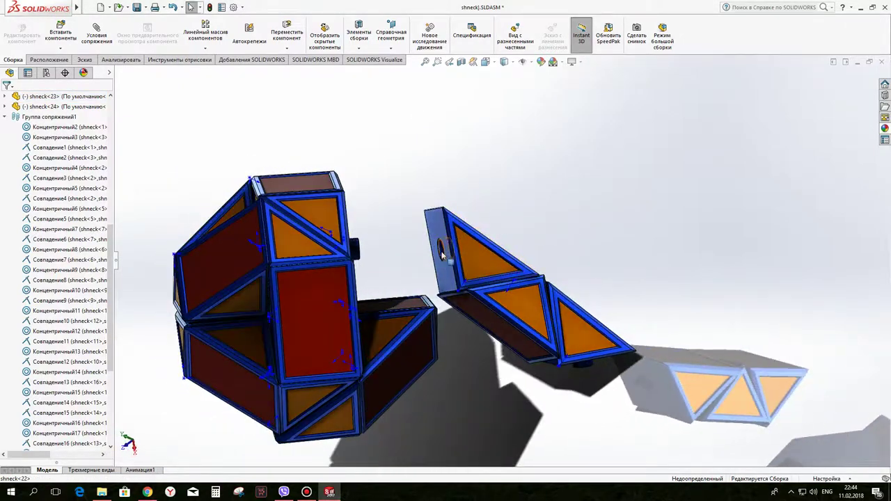
drag(443, 252, 266, 240)
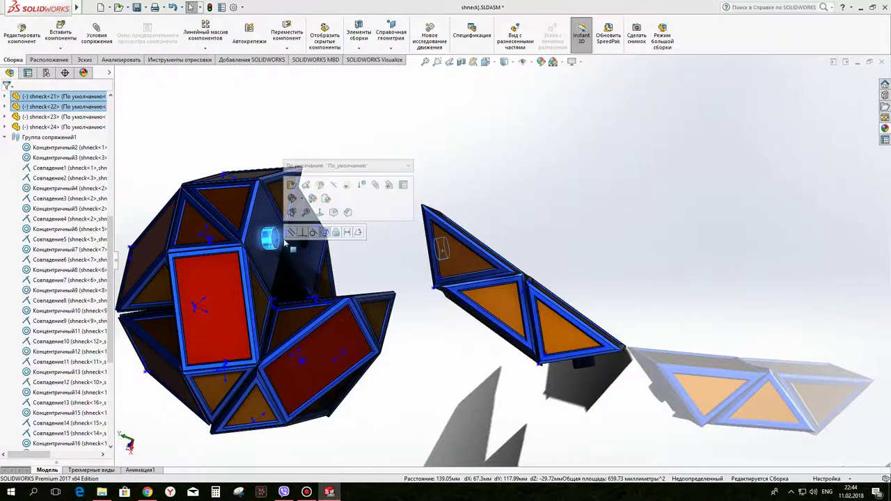
click(324, 232)
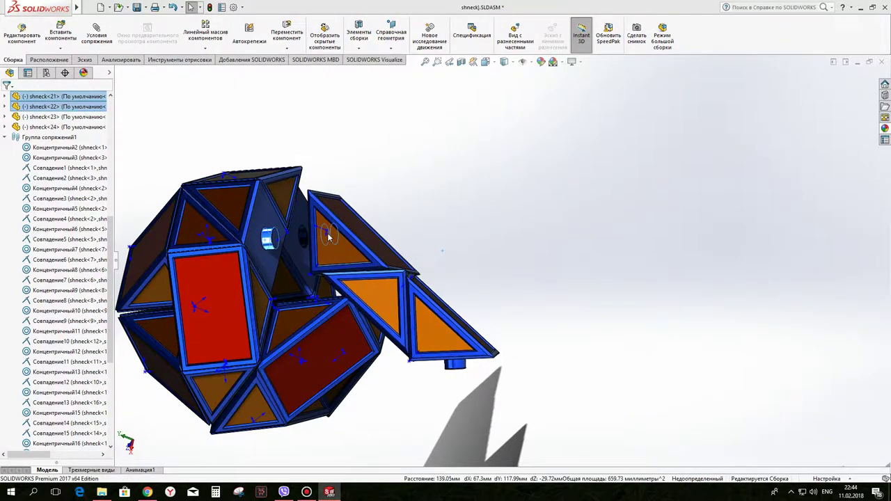
click(306, 229)
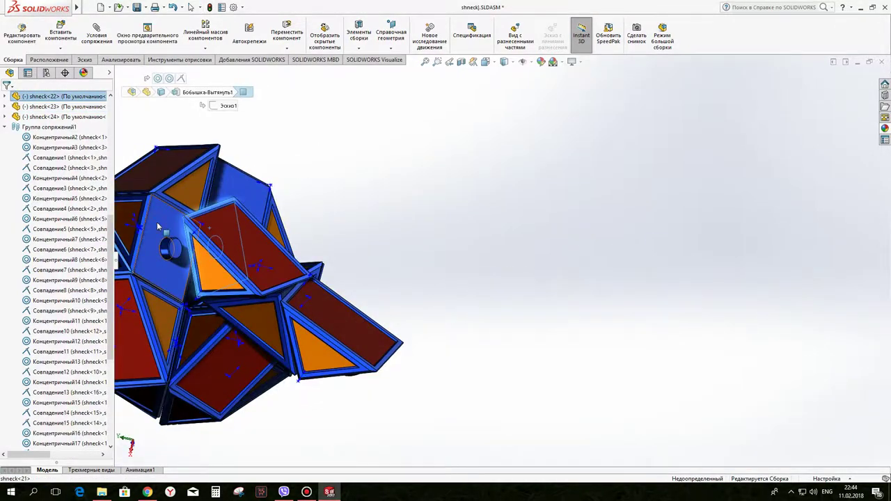
ctrl+click(158, 226)
click(182, 218)
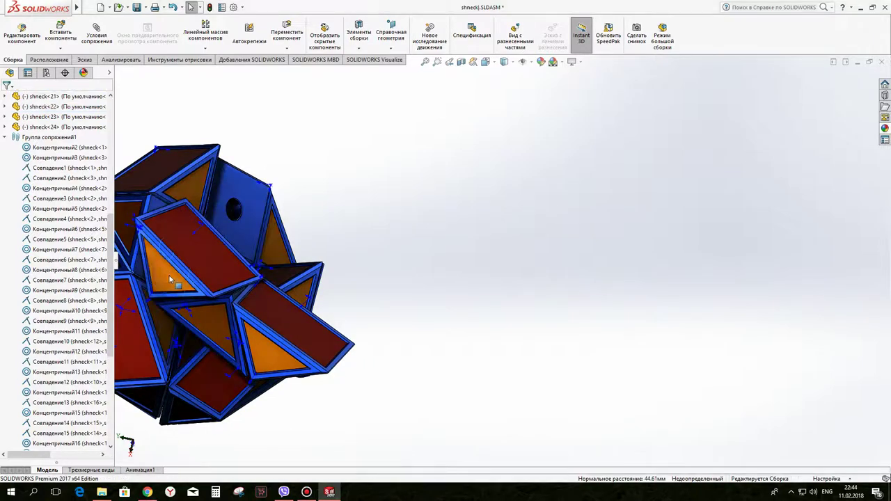
Step: Fit the whole assembly in view and orbit around to check the closed ball
key(f)
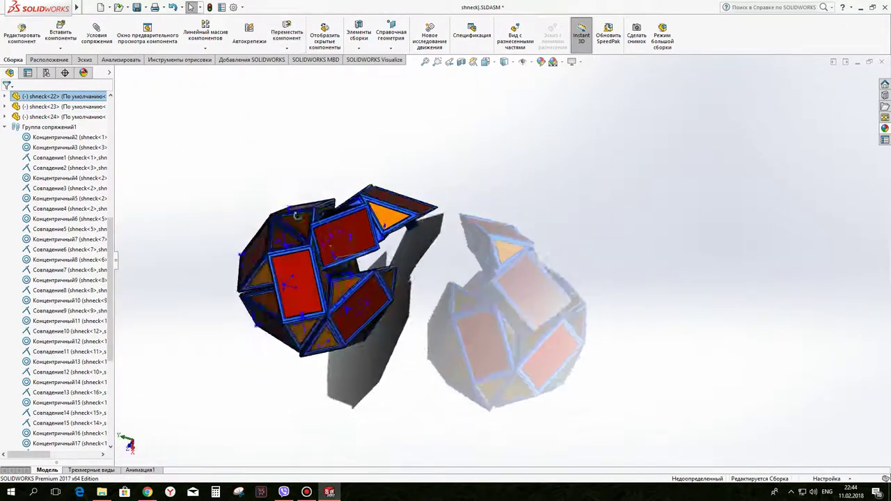
scroll(380, 275, up, 5)
click(375, 273)
middle_drag(375, 274, 327, 333)
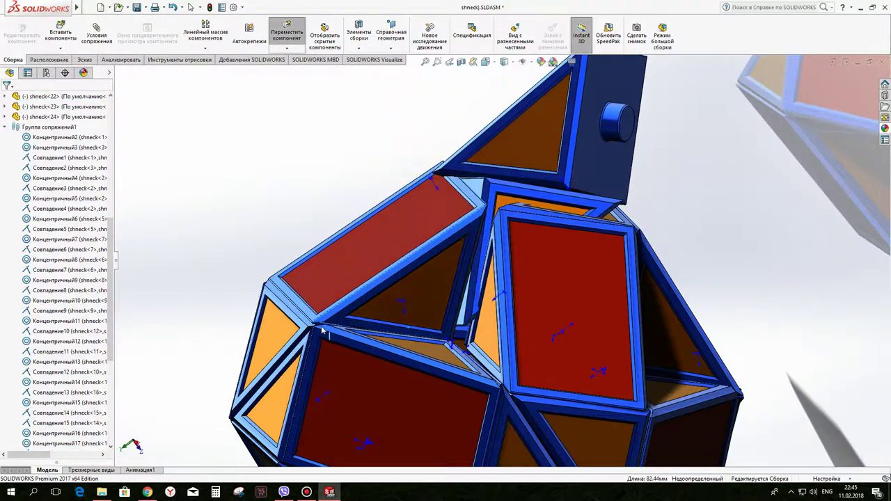
key(f)
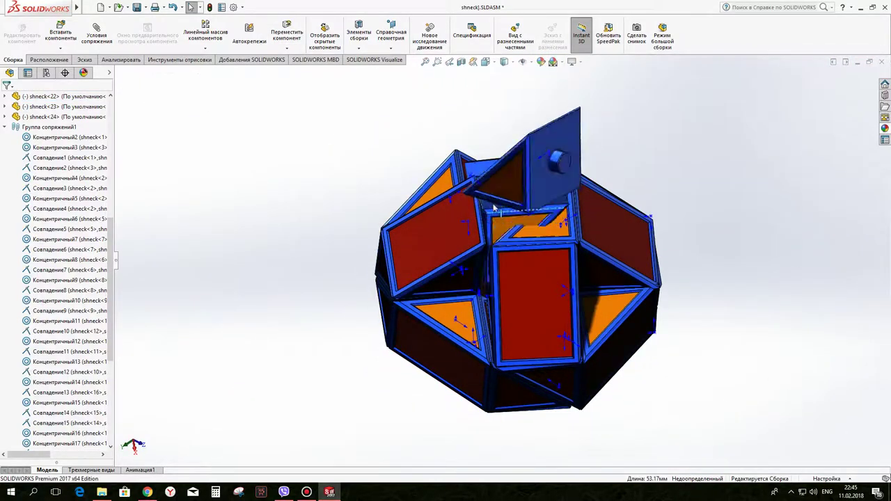
middle_drag(492, 184, 533, 321)
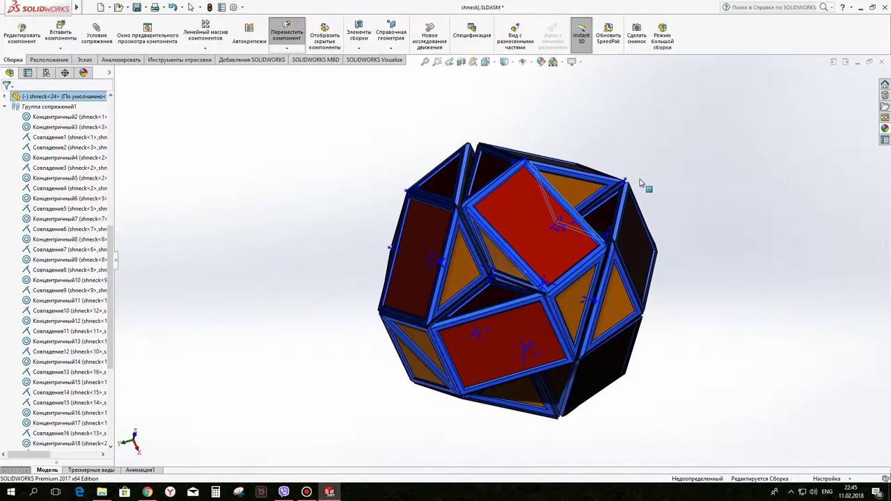
drag(642, 178, 487, 254)
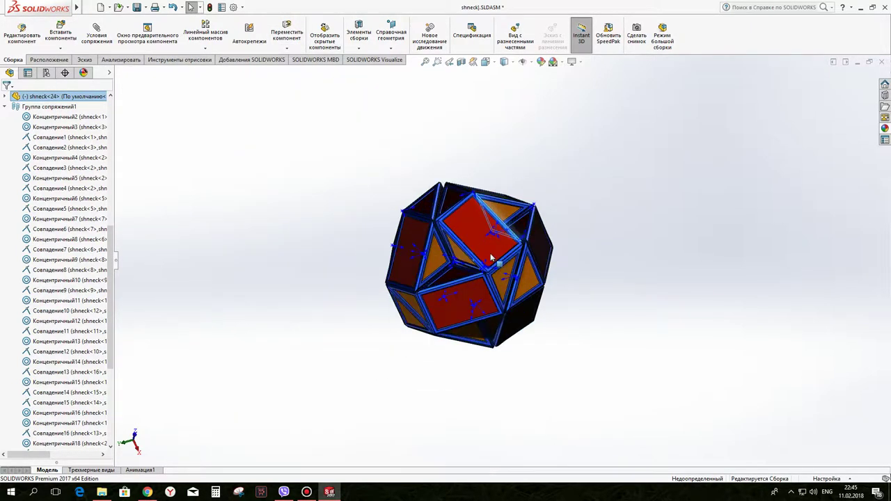
key(Escape)
Step: Nudge the shneck<4> piece to close the gap at a seam of the ball
middle_drag(438, 395, 456, 247)
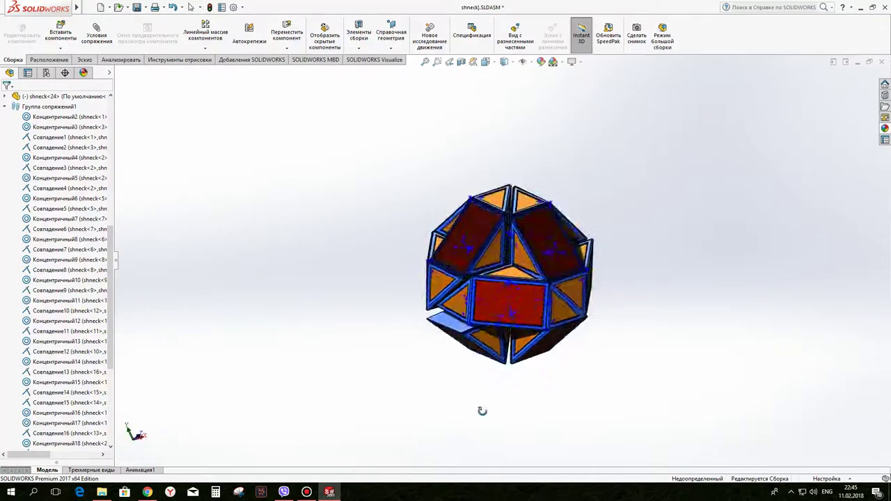
scroll(560, 326, down, 5)
mouse_move(579, 250)
middle_down()
mouse_move(469, 258)
mouse_move(632, 199)
mouse_move(636, 236)
middle_up()
scroll(636, 236, down, 3)
scroll(557, 188, down, 3)
mouse_move(557, 188)
middle_down()
mouse_move(493, 210)
mouse_move(420, 165)
mouse_move(538, 175)
mouse_move(578, 256)
middle_up()
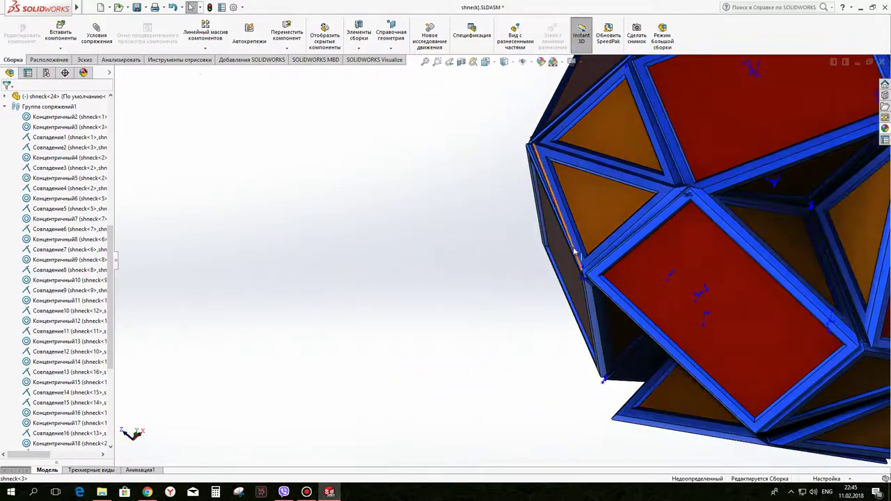
click(577, 255)
drag(578, 255, 581, 257)
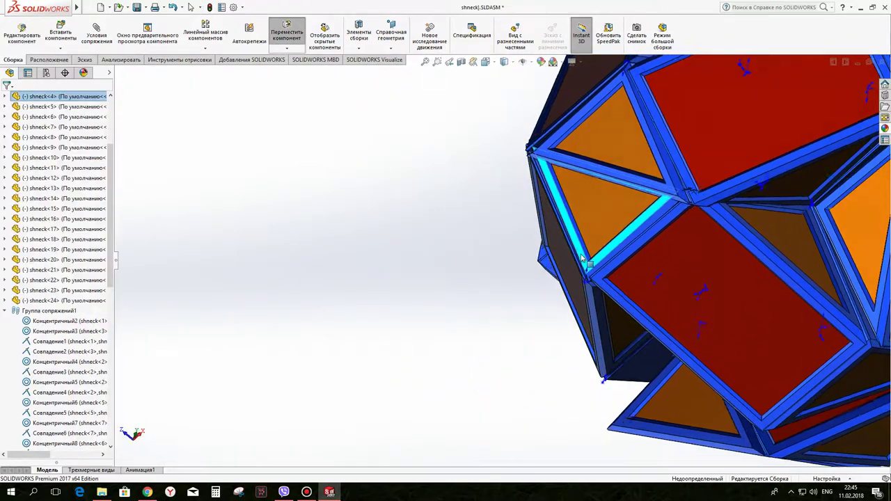
Step: Move the shneck<10> piece slightly to test its fit under the red top panel
mouse_move(583, 259)
middle_down()
mouse_move(589, 199)
mouse_move(697, 88)
mouse_move(643, 108)
mouse_move(700, 159)
mouse_move(636, 247)
middle_up()
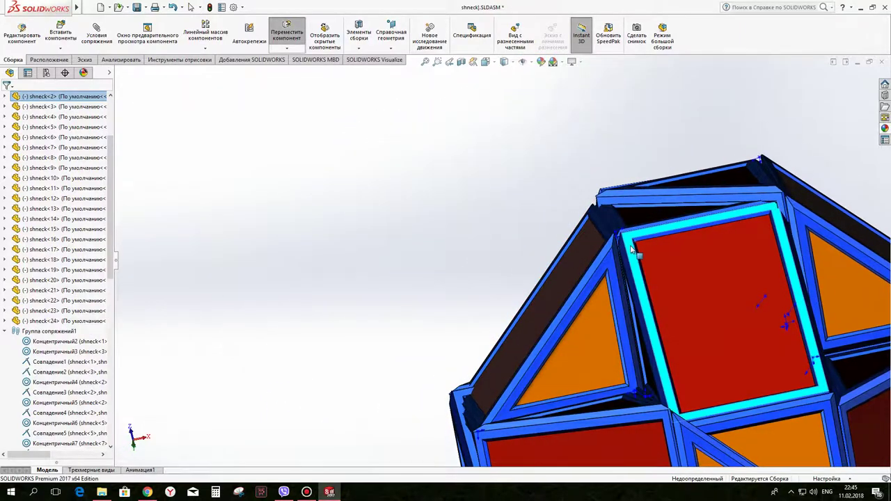
middle_drag(635, 251, 667, 283)
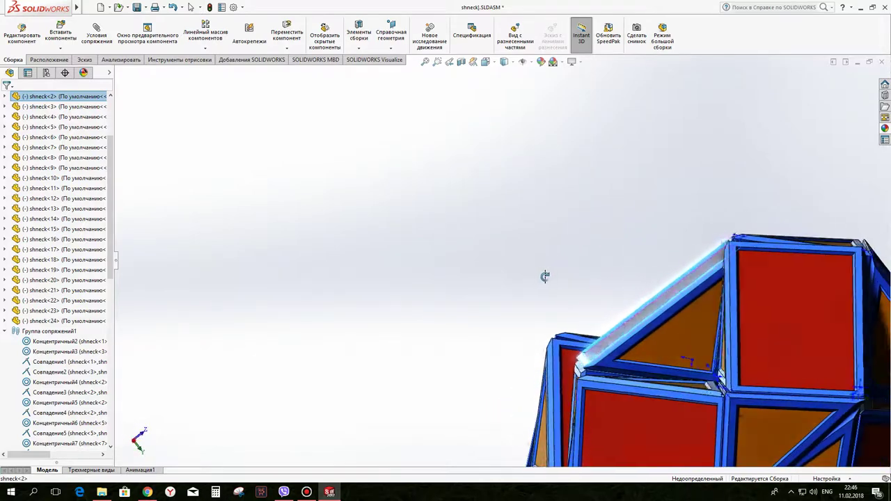
scroll(607, 361, down, 2)
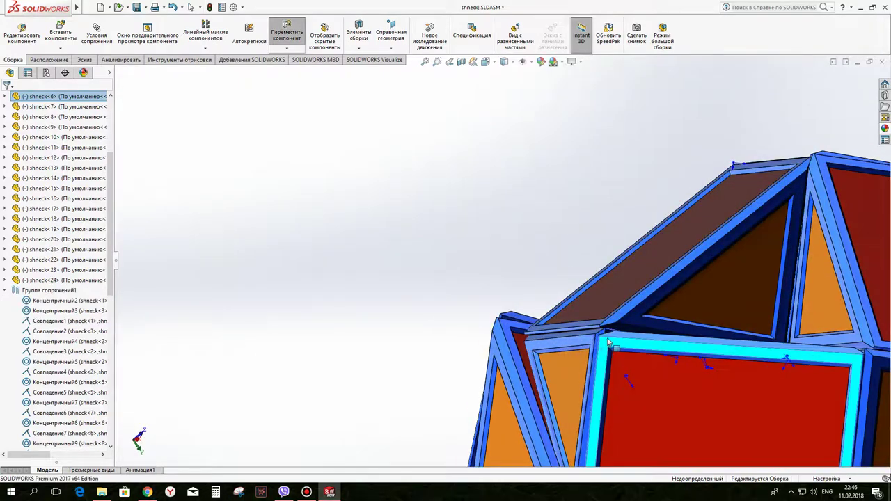
scroll(607, 340, up, 3)
scroll(647, 311, down, 5)
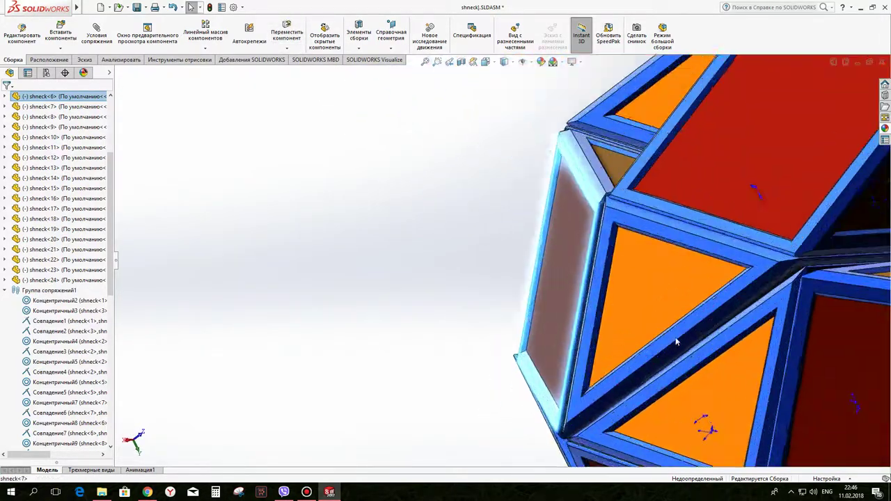
scroll(648, 311, up, 3)
scroll(636, 306, down, 3)
middle_drag(636, 307, 601, 283)
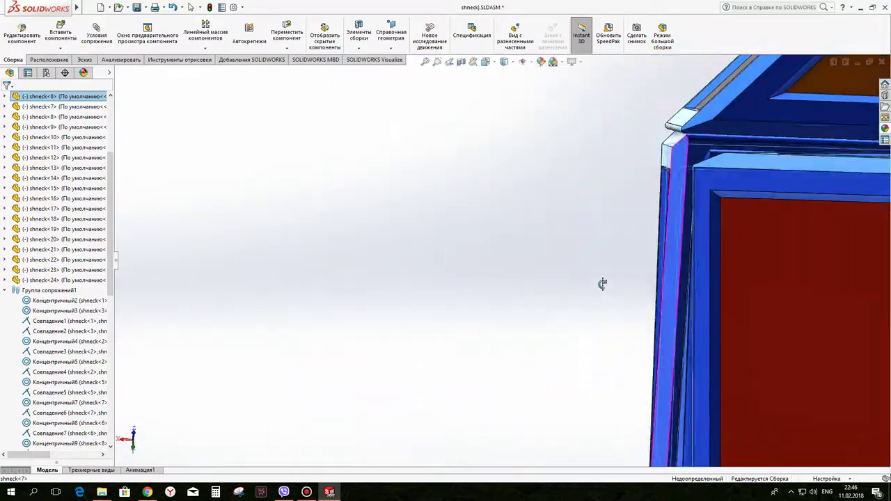
scroll(618, 284, up, 3)
scroll(618, 284, up, 2)
scroll(630, 212, down, 5)
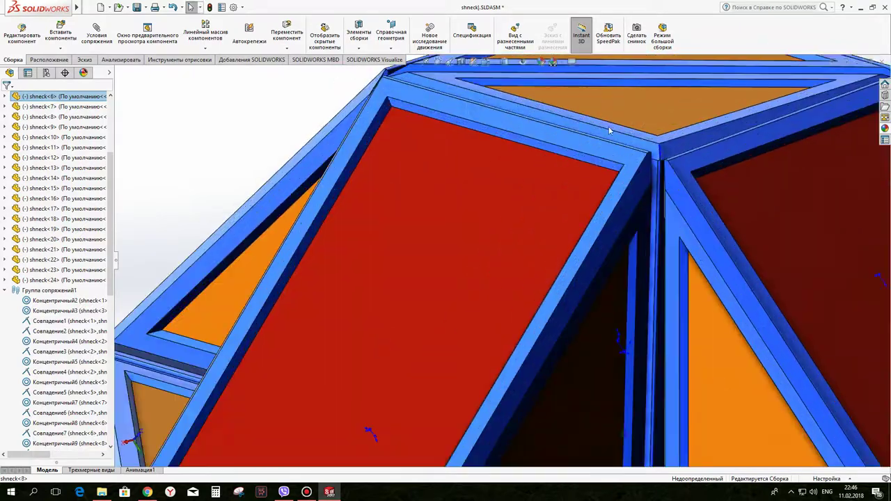
scroll(629, 213, up, 2)
middle_drag(630, 213, 686, 175)
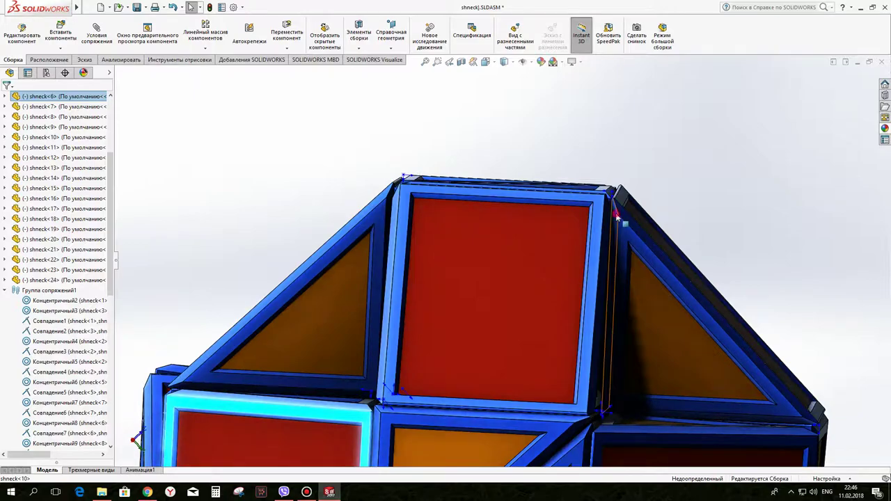
drag(617, 214, 621, 219)
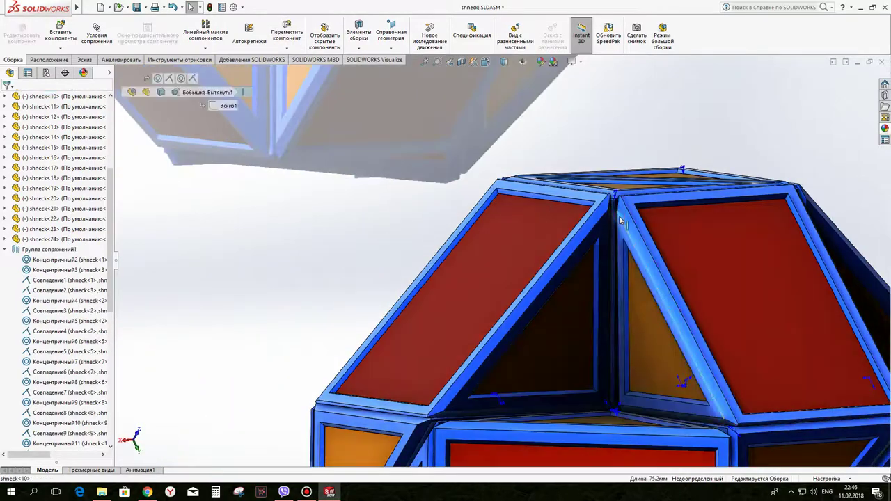
scroll(618, 237, up, 2)
mouse_move(616, 241)
middle_down()
mouse_move(464, 254)
mouse_move(612, 215)
mouse_move(526, 300)
mouse_move(566, 290)
mouse_move(512, 283)
middle_up()
key(Escape)
Step: Nudge the corner frame prism to close the gap at that corner
scroll(496, 279, up, 3)
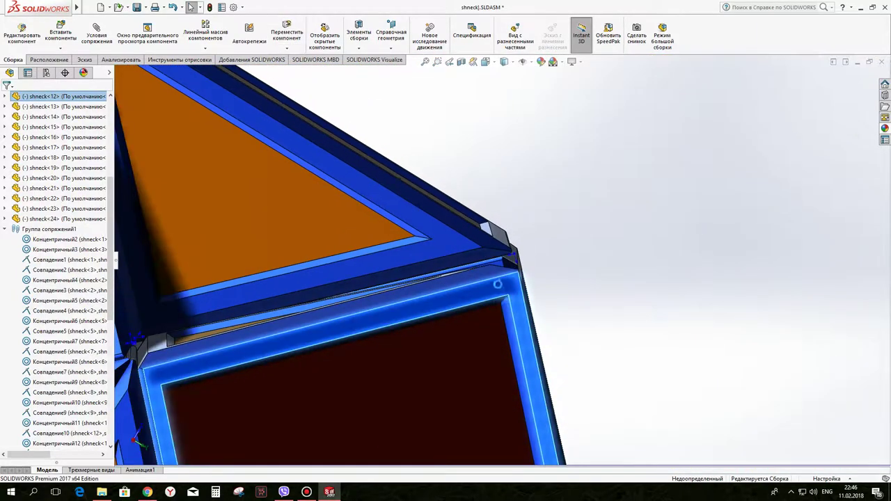
scroll(473, 282, up, 3)
scroll(440, 284, up, 2)
mouse_move(440, 284)
middle_down()
mouse_move(308, 258)
mouse_move(369, 308)
middle_up()
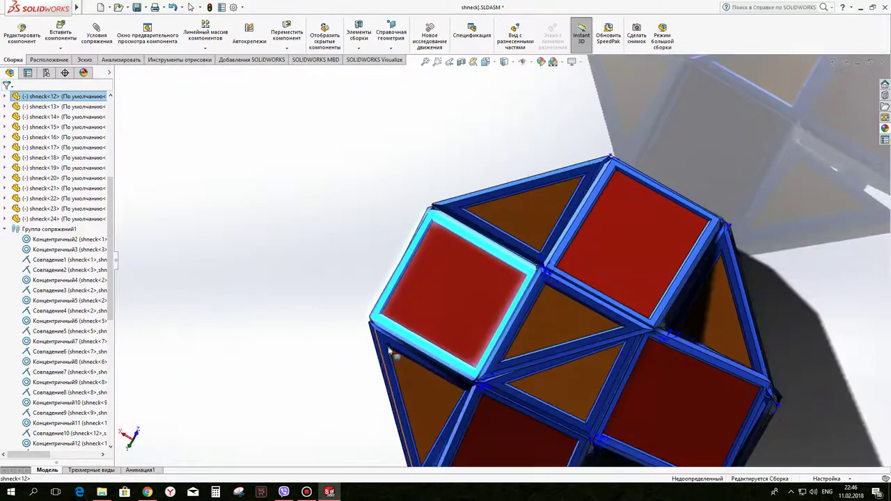
scroll(547, 239, down, 5)
middle_drag(547, 239, 527, 234)
drag(537, 234, 540, 234)
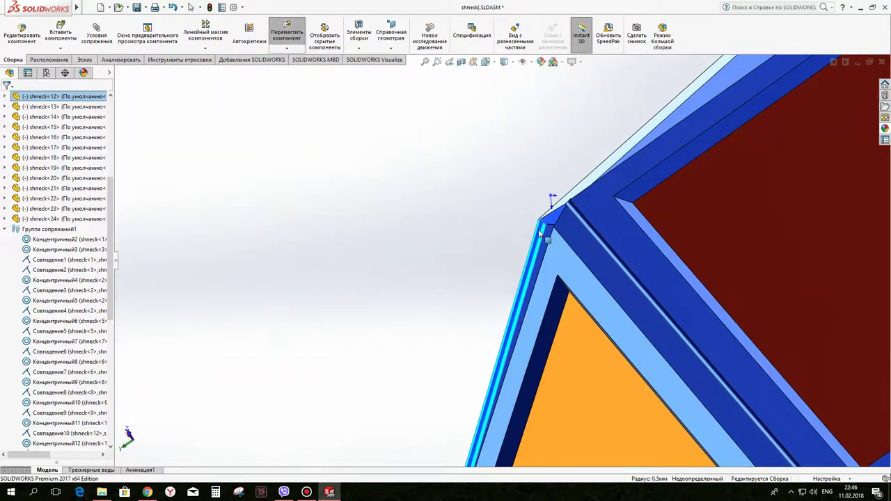
scroll(540, 235, up, 5)
mouse_move(547, 248)
middle_down()
mouse_move(640, 185)
mouse_move(733, 167)
mouse_move(736, 5)
mouse_move(363, 223)
middle_up()
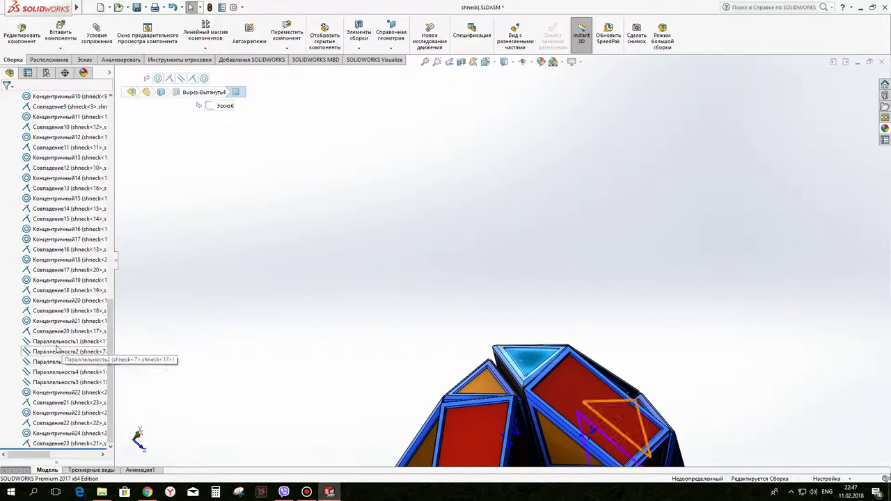
Step: Delete parallel mates Параллельность1–3 and drag the top triangular prism into place
key(Delete)
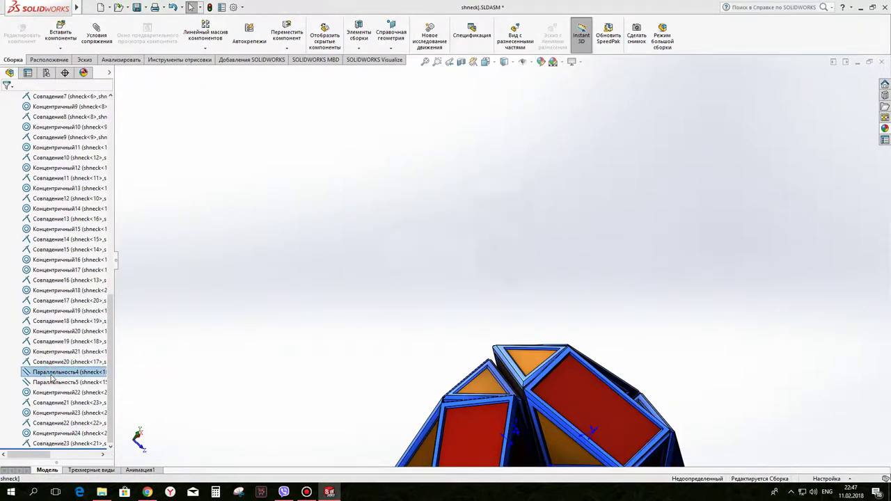
key(f)
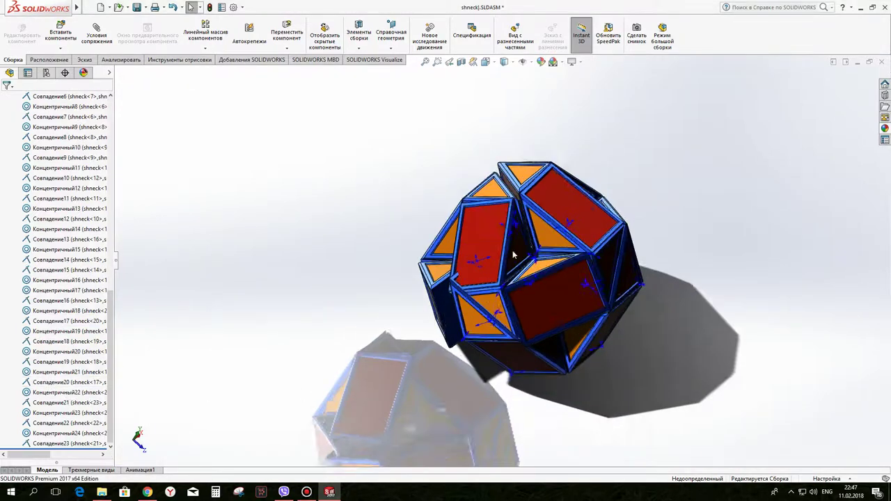
scroll(491, 220, down, 5)
drag(488, 237, 486, 226)
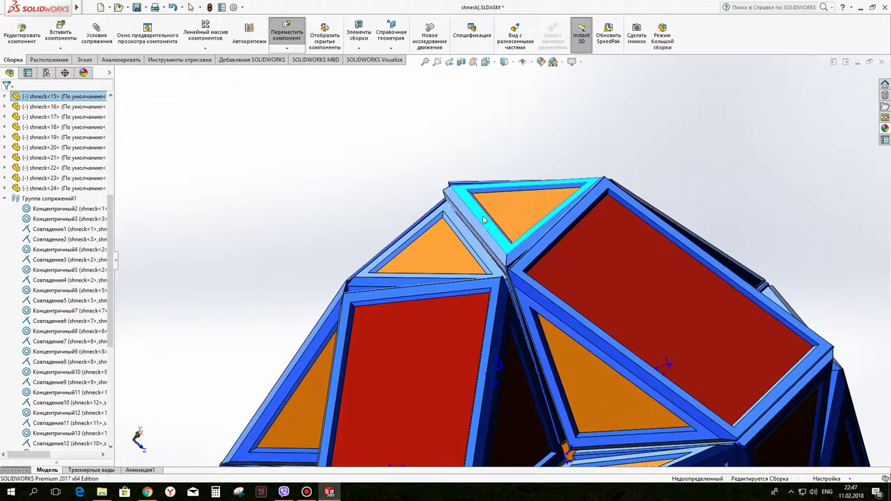
key(Escape)
Step: Move the left square prism, shneck<19> and the right-hand prism against the frame to close gaps
scroll(491, 243, up, 5)
scroll(511, 286, down, 5)
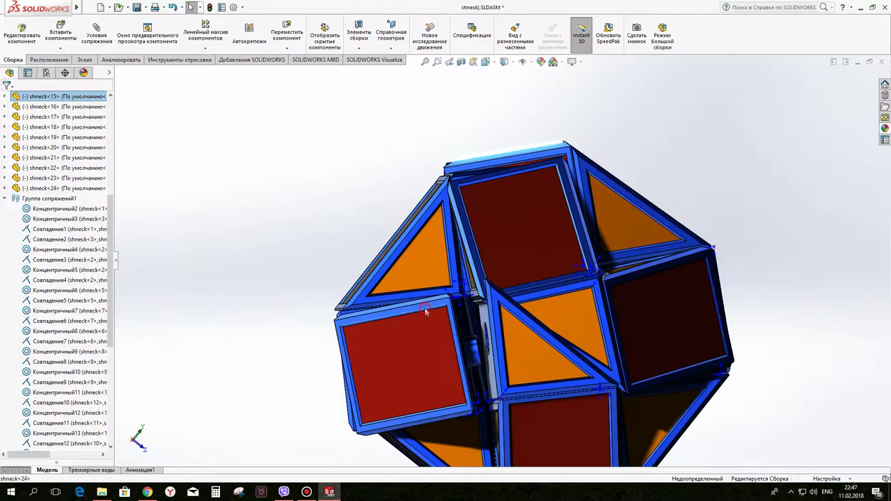
drag(424, 308, 446, 308)
drag(539, 321, 561, 296)
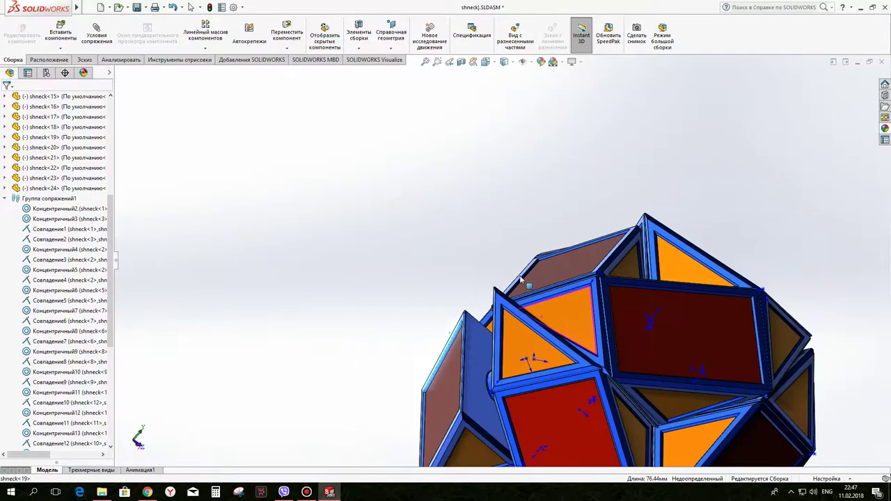
middle_drag(561, 300, 724, 392)
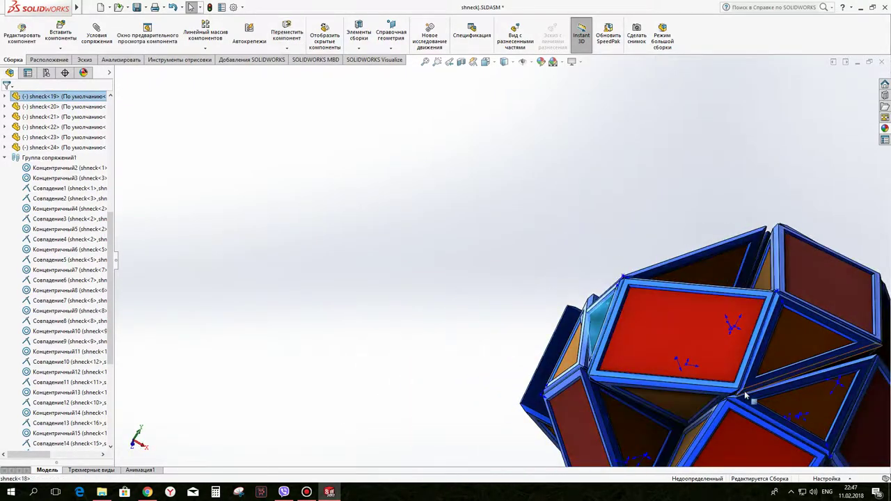
mouse_move(769, 391)
middle_down()
mouse_move(689, 167)
mouse_move(459, 189)
middle_up()
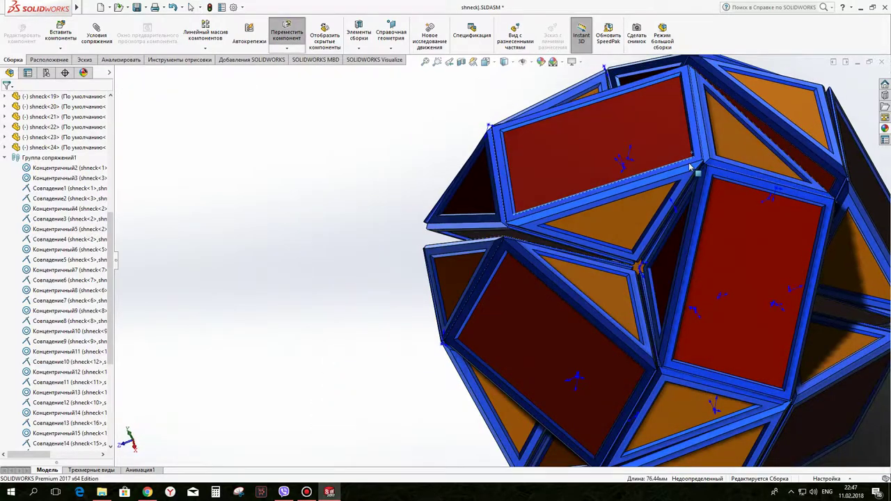
scroll(543, 222, down, 3)
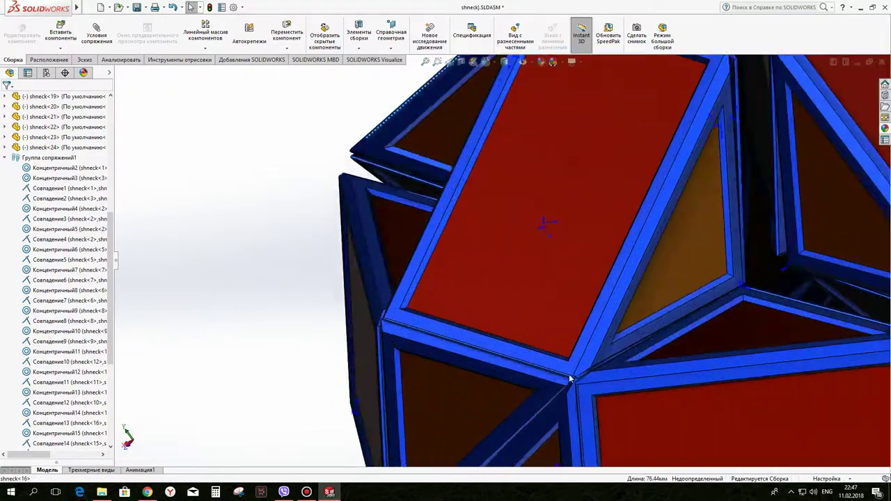
scroll(570, 373, down, 3)
scroll(552, 338, down, 3)
scroll(575, 339, down, 2)
drag(575, 339, 542, 301)
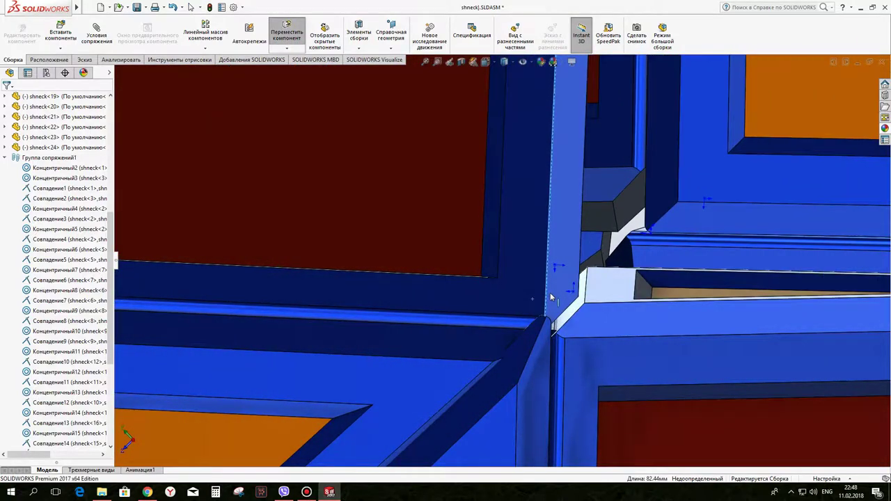
Step: Orbit to check the ball's overall shape and select prism shneck<22>
scroll(550, 298, up, 5)
mouse_move(533, 302)
middle_down()
mouse_move(622, 272)
mouse_move(357, 258)
mouse_move(404, 285)
middle_up()
scroll(404, 284, up, 2)
scroll(445, 271, up, 4)
mouse_move(463, 265)
middle_down()
mouse_move(560, 239)
mouse_move(479, 315)
mouse_move(545, 293)
middle_up()
click(545, 293)
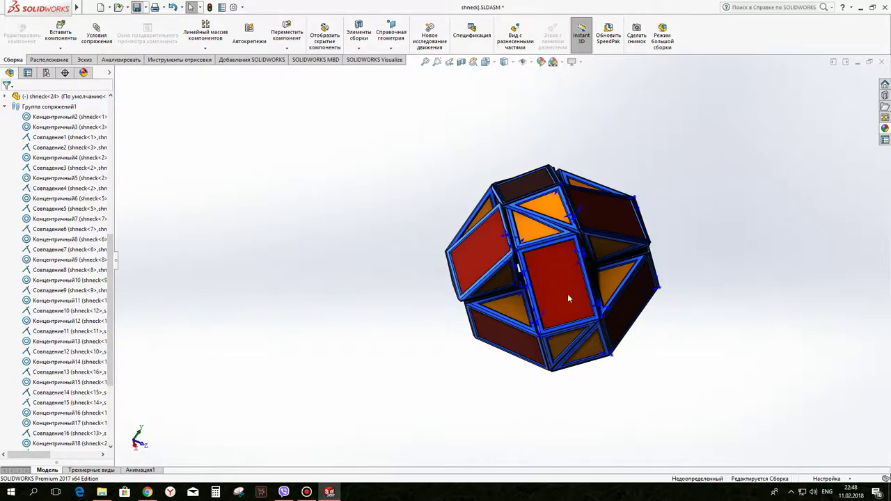
Step: Save the assembly and orbit the polyhedron to view it from a new angle
key(ctrl+s)
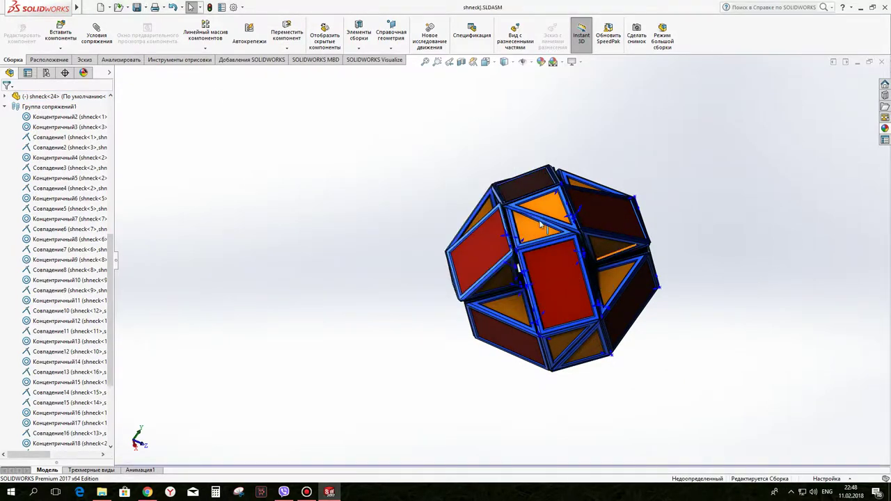
scroll(541, 223, up, 5)
scroll(570, 247, down, 5)
middle_drag(570, 247, 506, 197)
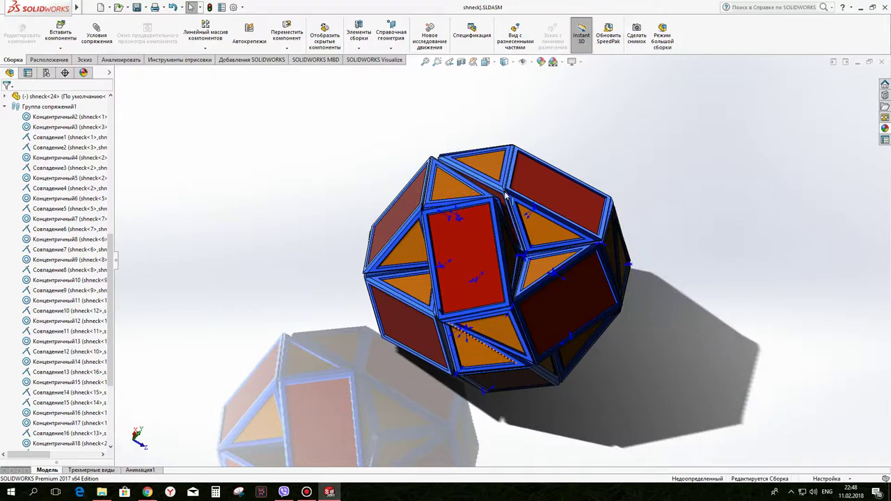
scroll(473, 370, up, 3)
mouse_move(473, 370)
middle_down()
mouse_move(465, 248)
mouse_move(498, 291)
mouse_move(512, 259)
mouse_move(501, 175)
middle_up()
scroll(513, 258, up, 3)
Step: Select prism shneck<23> with a neighbouring prism and rotate them a few degrees
click(513, 258)
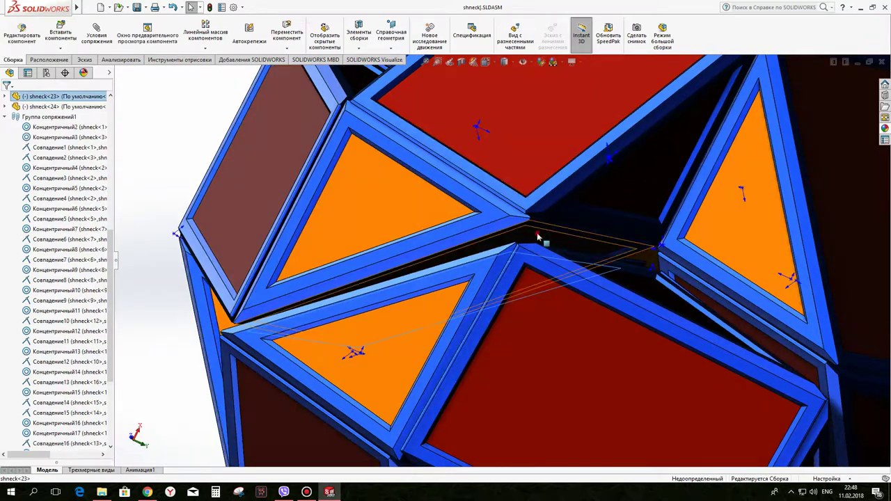
scroll(538, 237, down, 1)
click(538, 236)
click(561, 223)
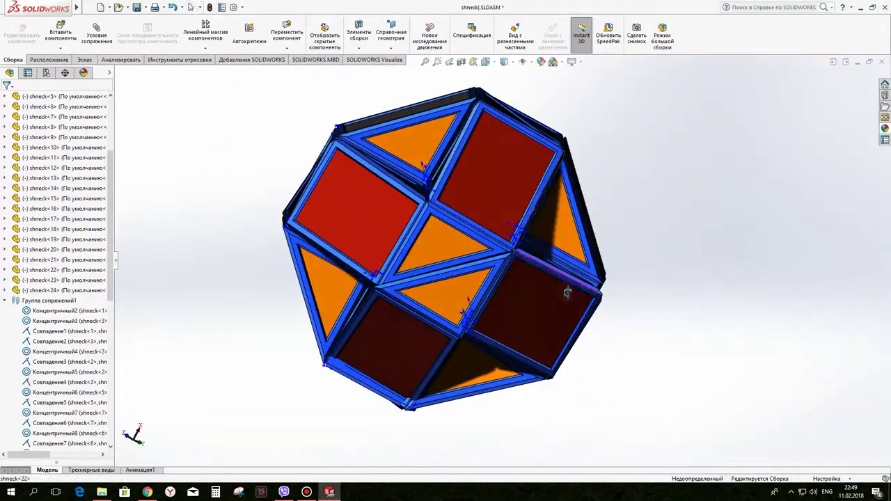
mouse_move(560, 223)
middle_down()
mouse_move(692, 369)
mouse_move(640, 334)
mouse_move(666, 327)
middle_up()
Step: Orbit around the ball and select prisms shneck<21>, shneck<1> and shneck<19>
click(640, 334)
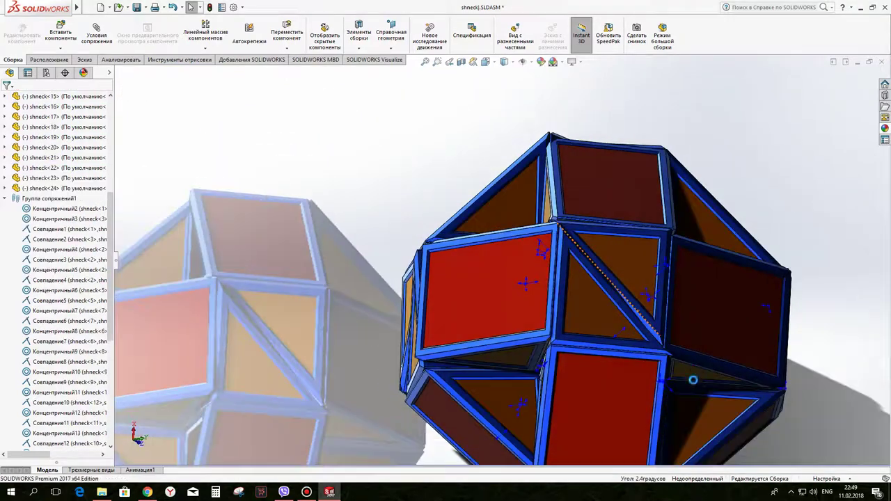
middle_drag(664, 336, 666, 166)
mouse_move(577, 335)
middle_down()
mouse_move(558, 327)
mouse_move(795, 318)
middle_up()
scroll(544, 215, up, 5)
click(783, 344)
click(613, 371)
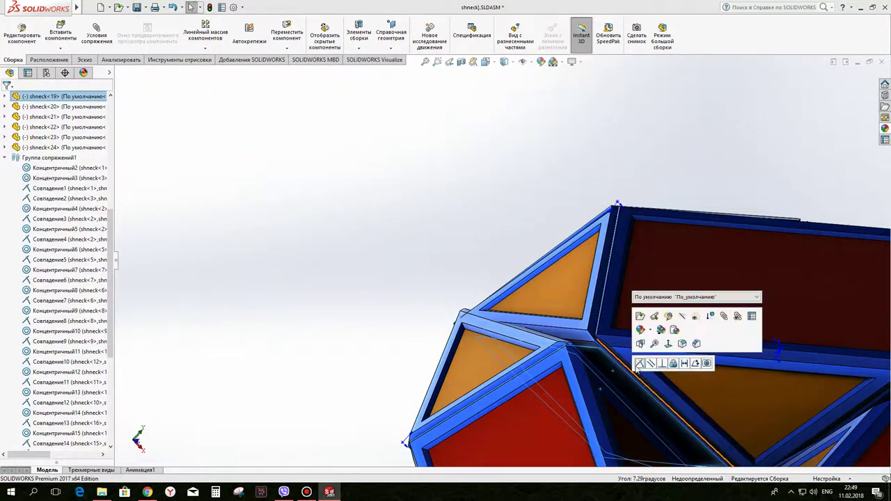
click(639, 367)
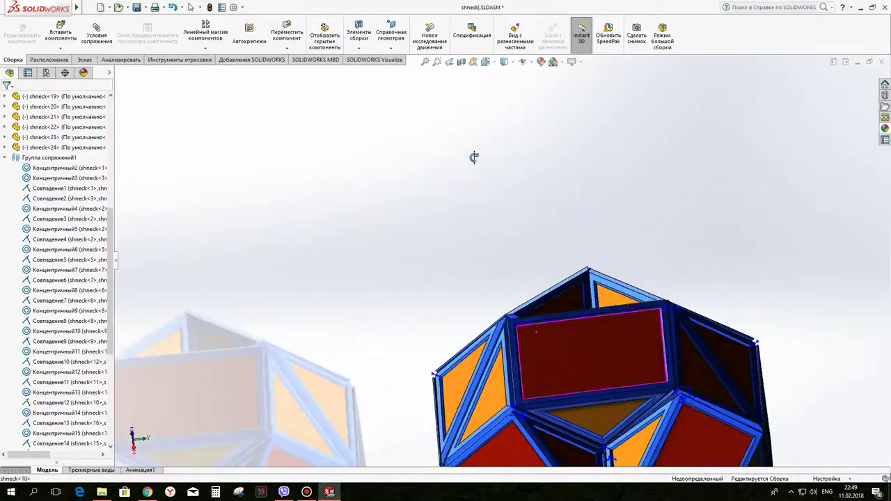
Step: Select prism shneck<6> and orbit so the ball's top faces face the viewer
scroll(562, 362, up, 5)
scroll(451, 294, up, 3)
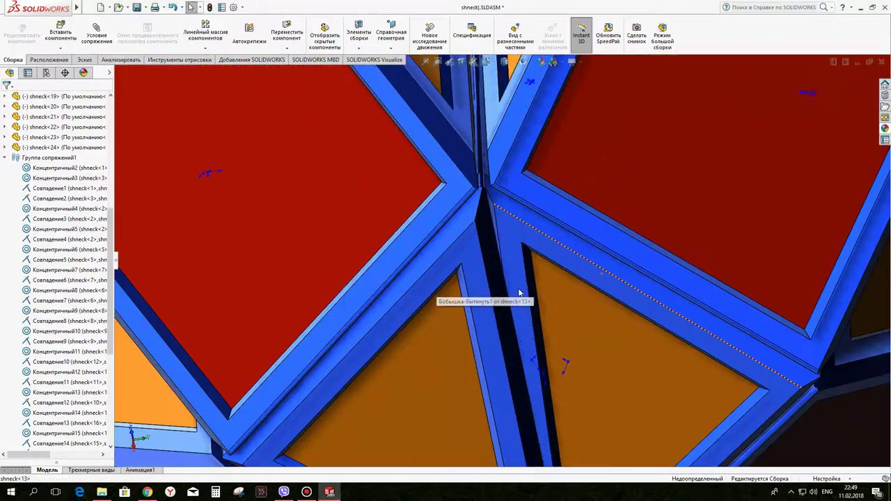
scroll(478, 294, down, 8)
scroll(515, 174, up, 2)
scroll(543, 216, up, 2)
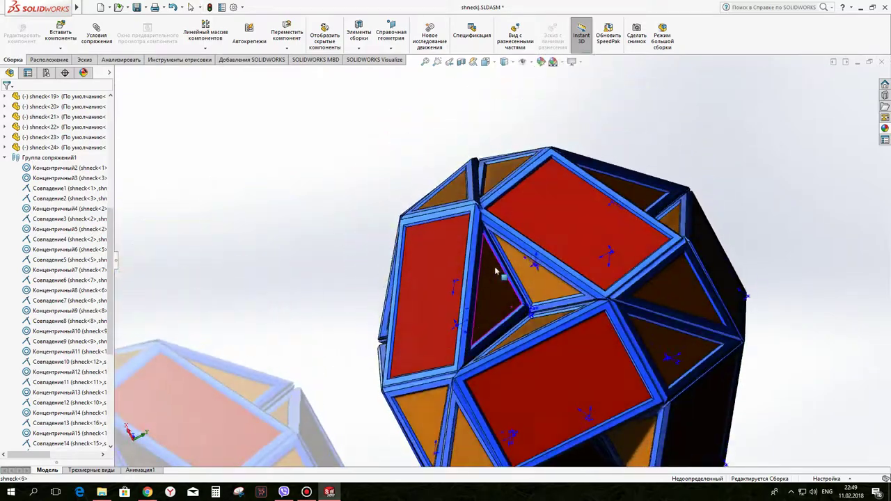
scroll(554, 232, up, 2)
scroll(555, 232, up, 2)
click(438, 284)
mouse_move(438, 283)
middle_down()
mouse_move(479, 318)
mouse_move(463, 332)
middle_up()
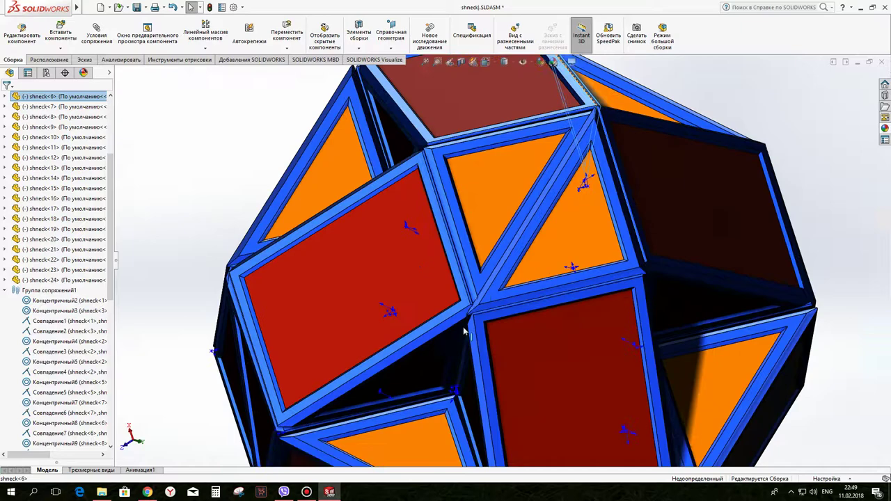
scroll(463, 332, down, 5)
scroll(463, 332, up, 5)
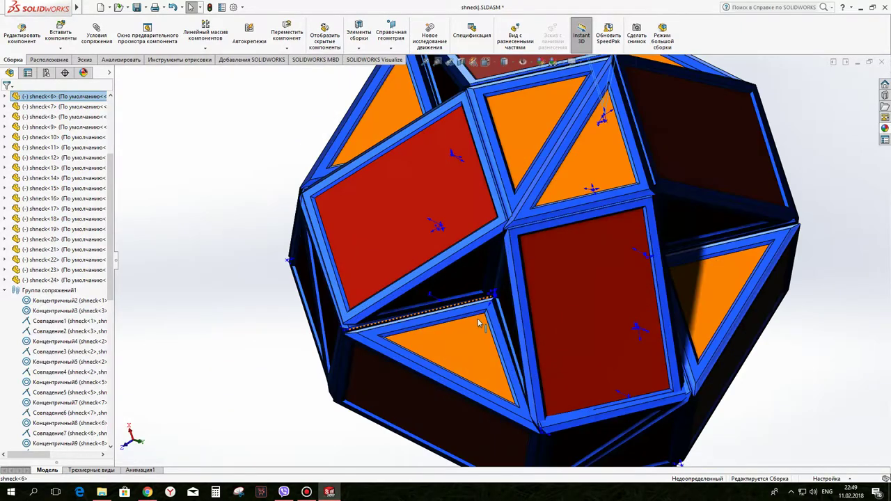
scroll(480, 279, down, 6)
middle_drag(480, 279, 498, 234)
scroll(466, 152, up, 5)
mouse_move(466, 152)
middle_down()
mouse_move(492, 216)
mouse_move(513, 139)
mouse_move(466, 225)
mouse_move(185, 250)
middle_up()
scroll(185, 250, down, 2)
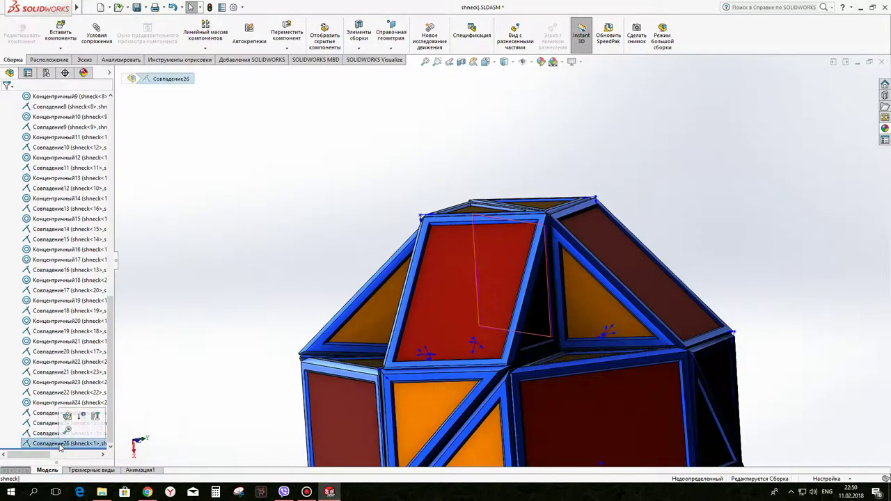
Step: Delete coincident mates Совпадение26 and Совпадение25, then orbit closer to the faces
key(Return)
key(Delete)
key(Return)
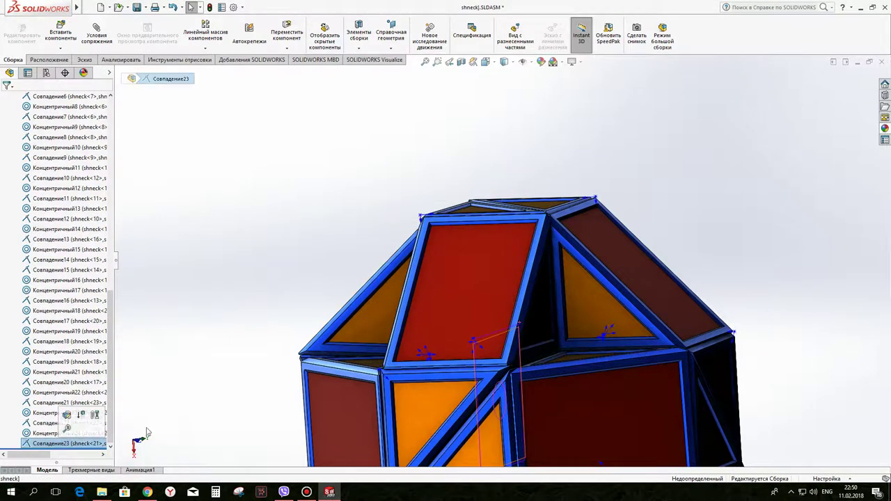
scroll(185, 410, up, 3)
middle_drag(185, 409, 533, 209)
scroll(533, 208, down, 3)
scroll(516, 208, down, 3)
scroll(498, 321, up, 5)
mouse_move(468, 314)
middle_down()
mouse_move(354, 424)
mouse_move(248, 459)
middle_up()
scroll(467, 302, down, 3)
Step: Add an angle mate between faces of the side square prism and its neighbour
click(493, 281)
scroll(492, 281, down, 3)
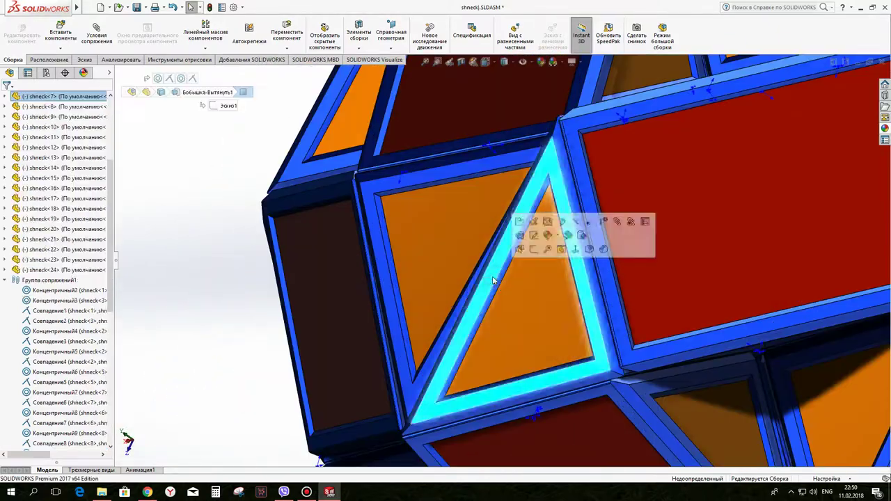
scroll(459, 299, up, 3)
scroll(434, 374, down, 4)
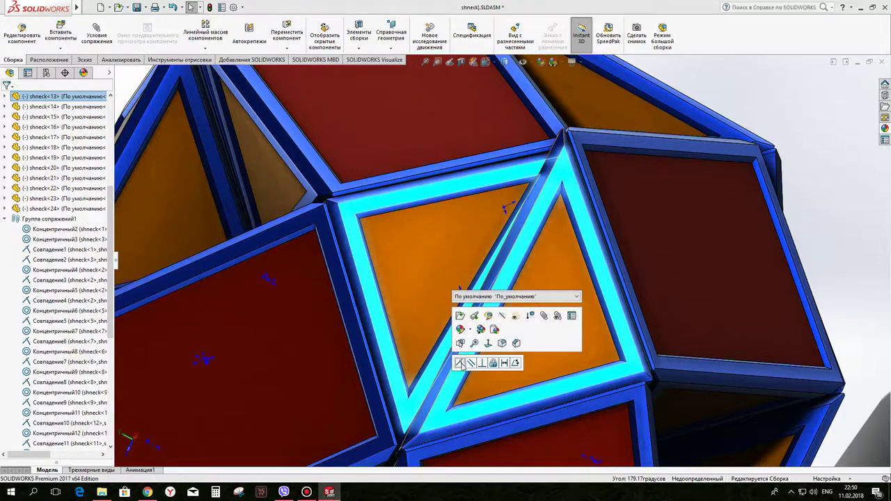
click(461, 364)
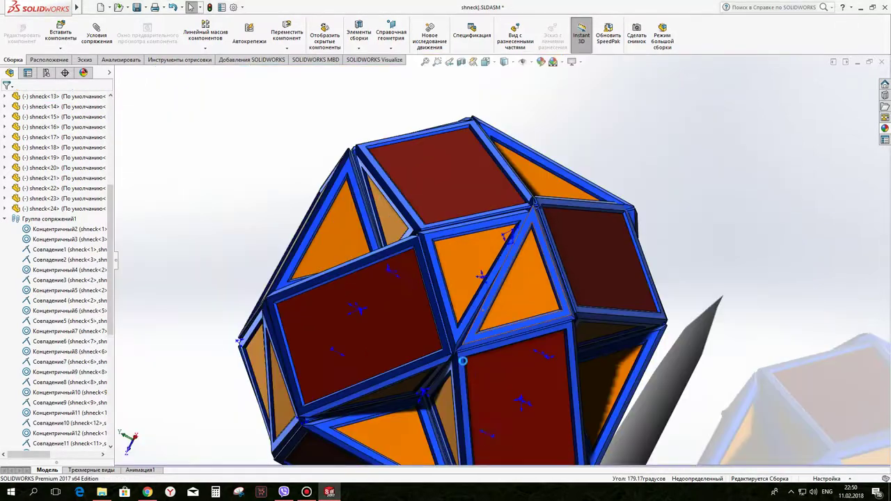
scroll(353, 306, down, 4)
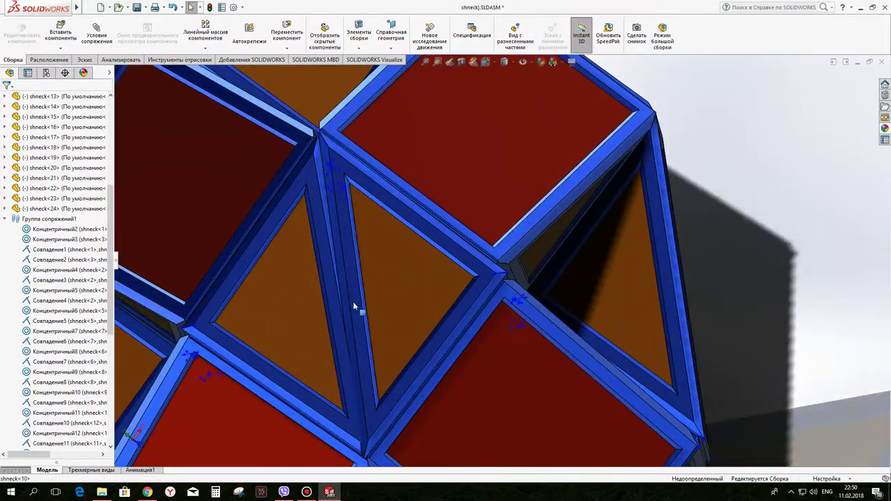
click(359, 297)
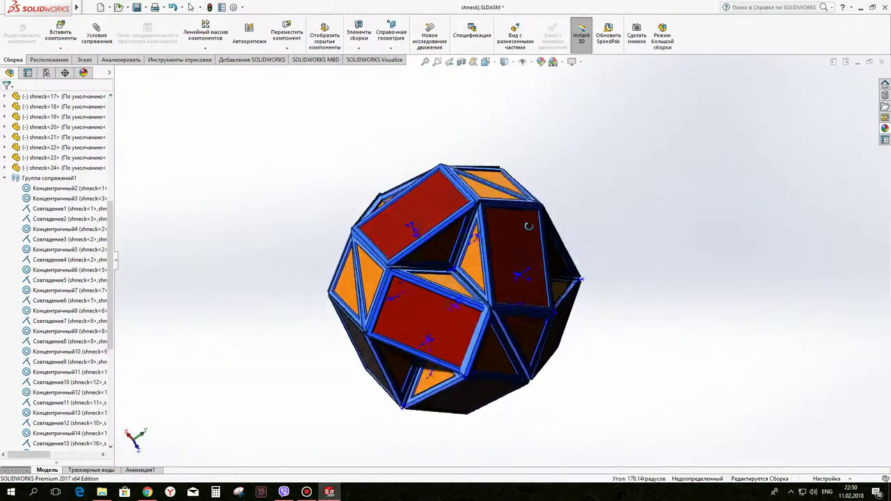
scroll(476, 253, down, 5)
Step: Add another angle mate using an edge of a triangular prism frame
click(477, 285)
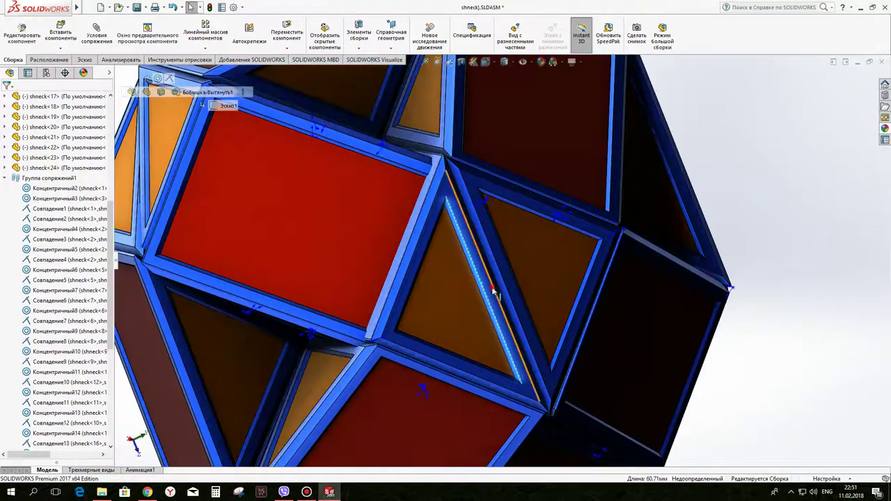
click(535, 280)
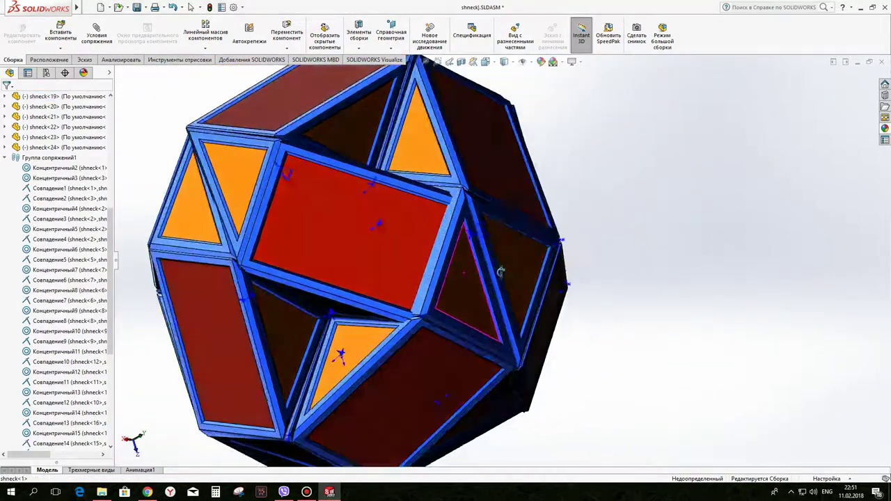
scroll(404, 232, down, 4)
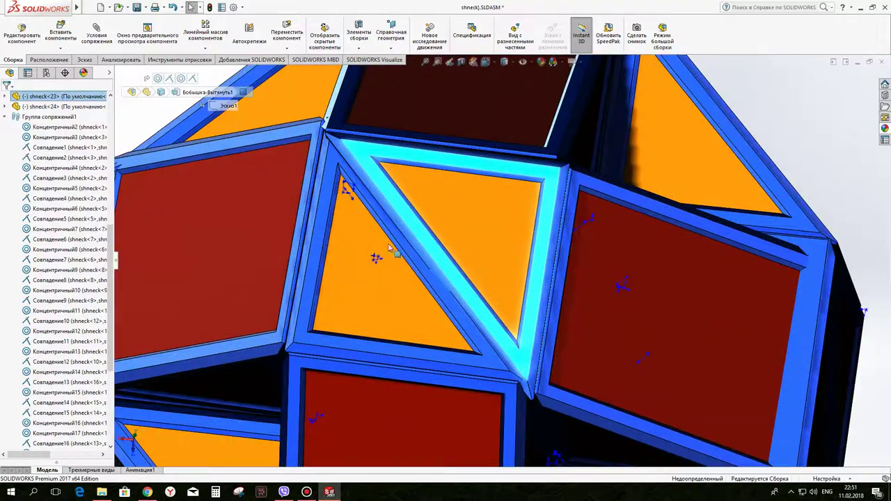
click(331, 299)
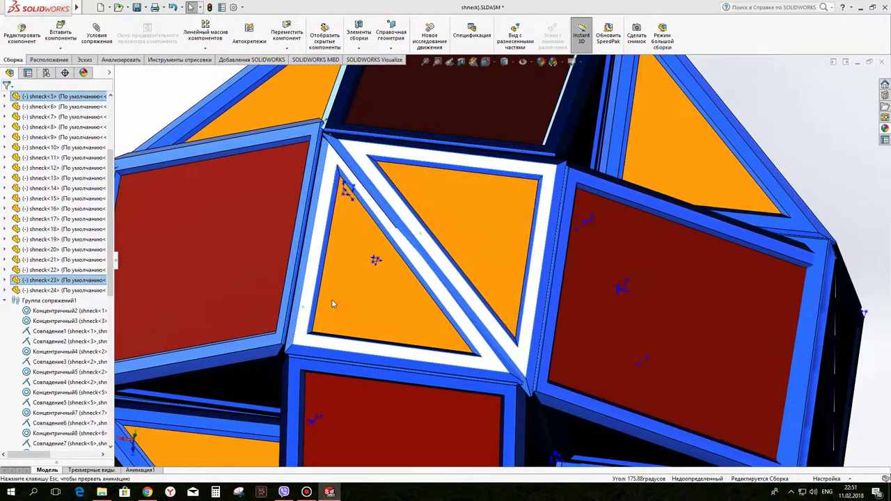
scroll(453, 274, down, 5)
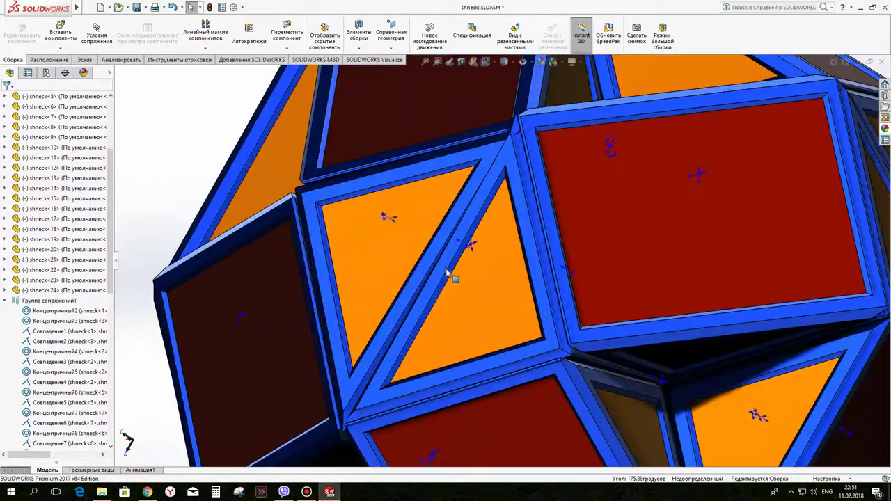
Step: Mate the diagonal beam face flush against the adjoining orange triangle frame face
scroll(445, 273, down, 3)
click(446, 273)
scroll(439, 256, up, 2)
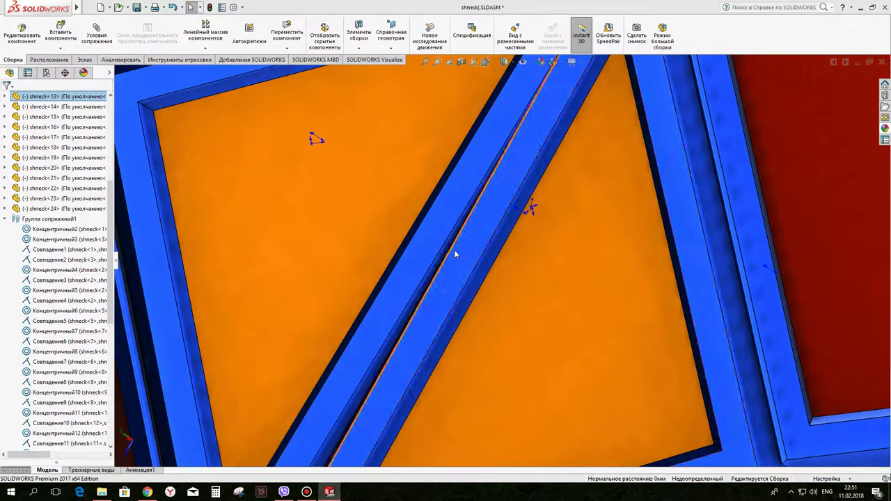
scroll(451, 255, up, 5)
scroll(452, 256, up, 3)
middle_drag(451, 256, 431, 263)
scroll(432, 263, down, 6)
click(431, 263)
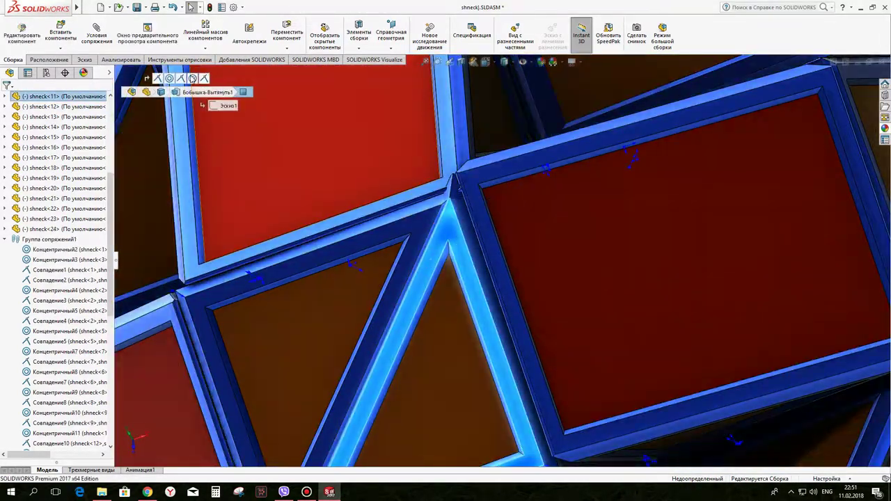
click(420, 267)
ctrl+click(429, 259)
Step: Close the top joint with an angle mate between its two faces
scroll(434, 257, up, 5)
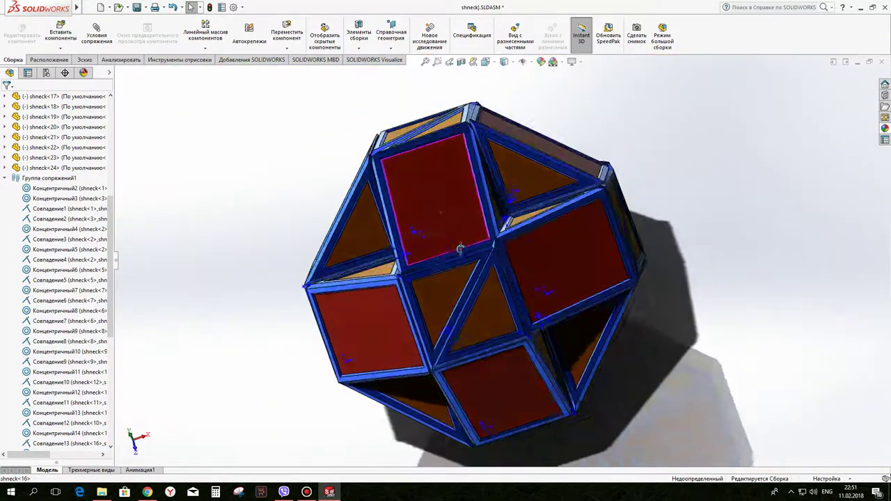
middle_drag(457, 235, 458, 189)
scroll(408, 211, down, 5)
middle_drag(408, 211, 456, 127)
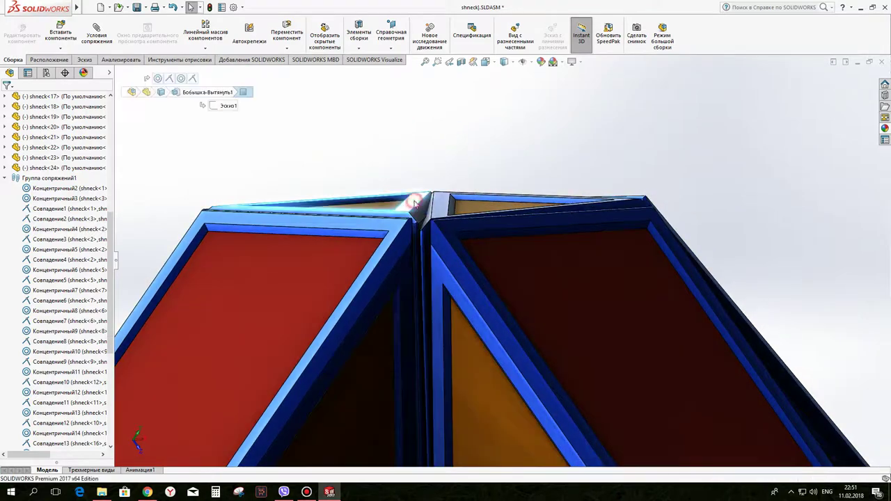
click(442, 199)
click(472, 201)
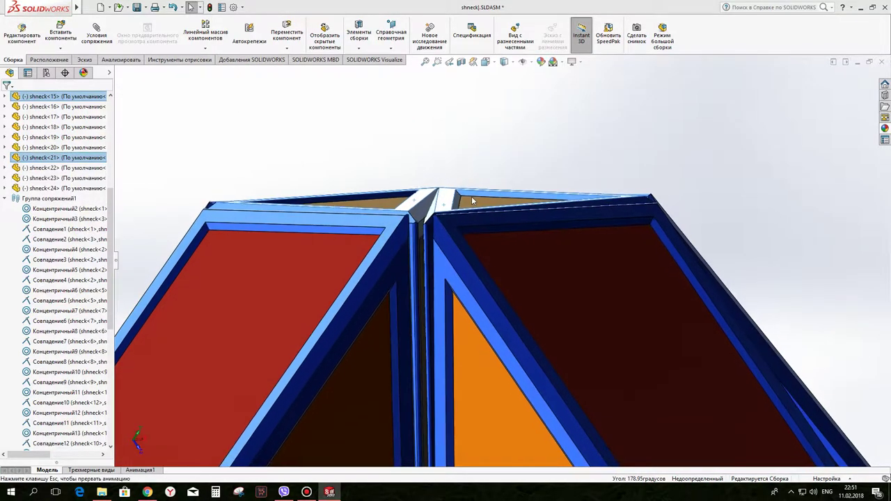
Step: Add an angle mate at the joint near the model's top edge
scroll(485, 374, up, 6)
middle_drag(485, 373, 510, 261)
scroll(498, 316, down, 6)
scroll(510, 261, down, 2)
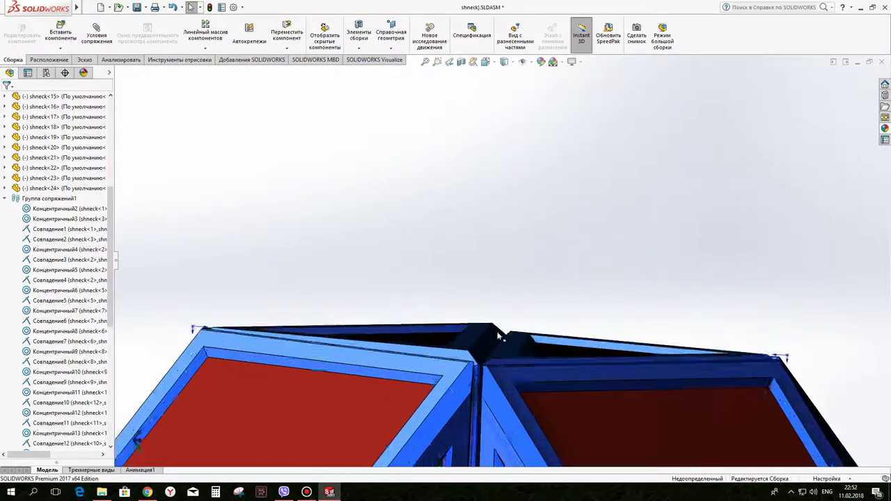
click(463, 333)
ctrl+click(512, 347)
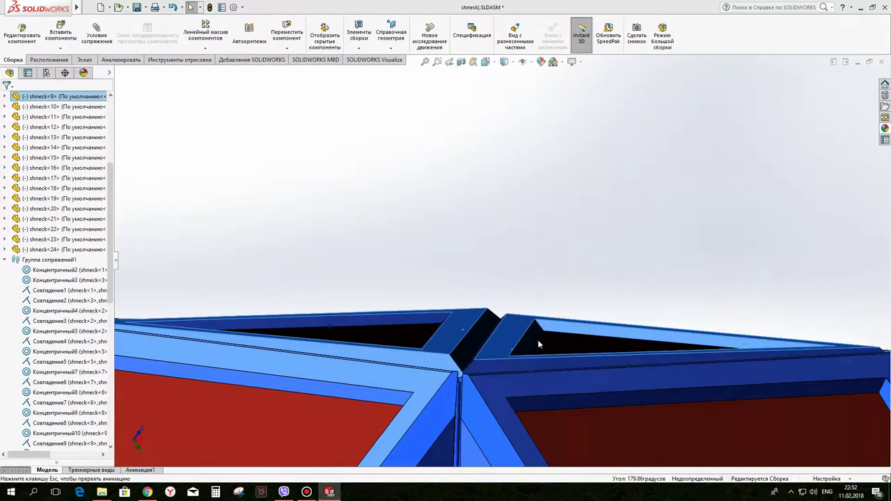
Step: Inspect the frame joints up close and drag a prism to confirm the mates hold
scroll(506, 352, up, 3)
scroll(506, 353, up, 3)
scroll(506, 353, down, 5)
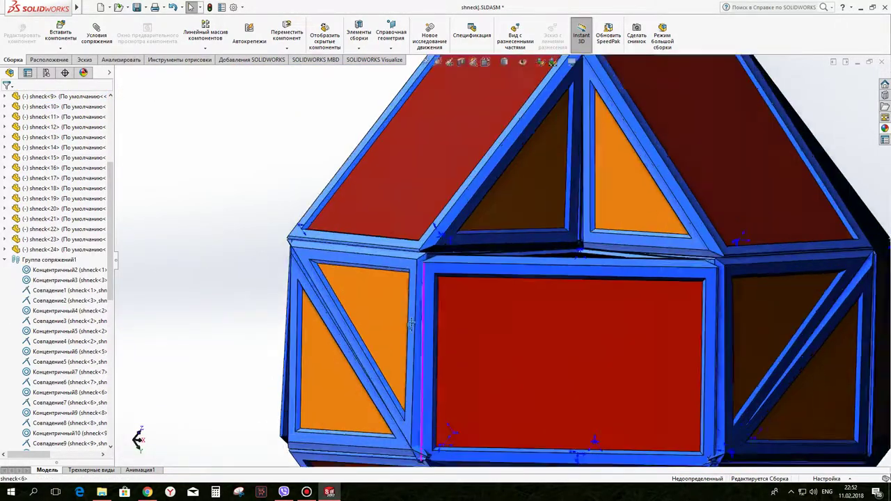
middle_drag(506, 353, 558, 273)
scroll(543, 261, down, 3)
scroll(533, 250, down, 2)
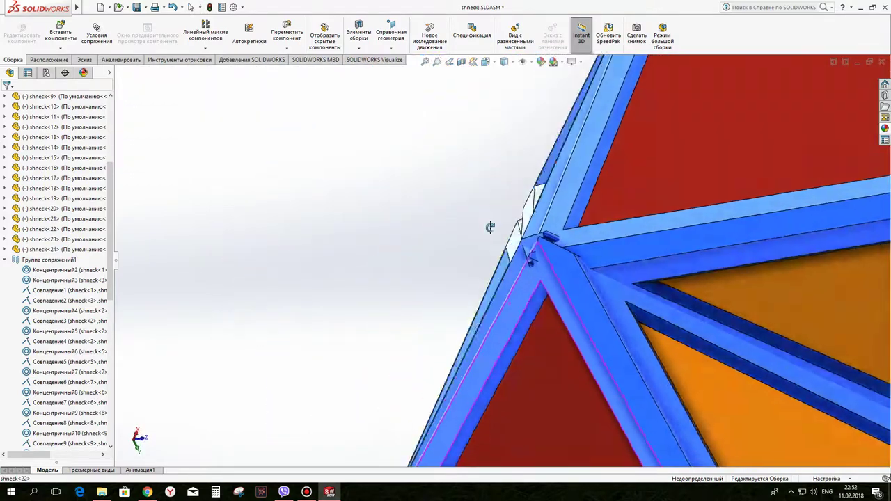
scroll(533, 252, up, 5)
scroll(522, 244, up, 2)
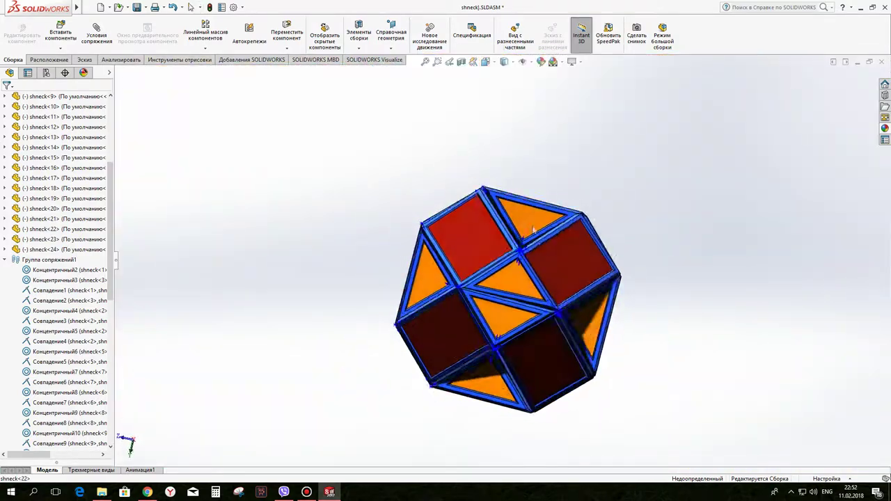
middle_drag(522, 244, 471, 175)
scroll(501, 230, down, 5)
middle_drag(502, 230, 457, 235)
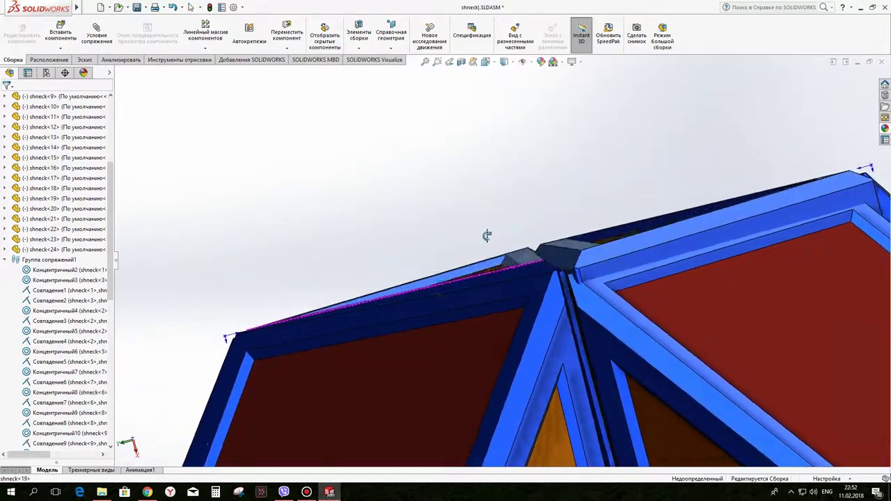
scroll(531, 341, up, 3)
scroll(523, 341, up, 2)
scroll(524, 341, down, 4)
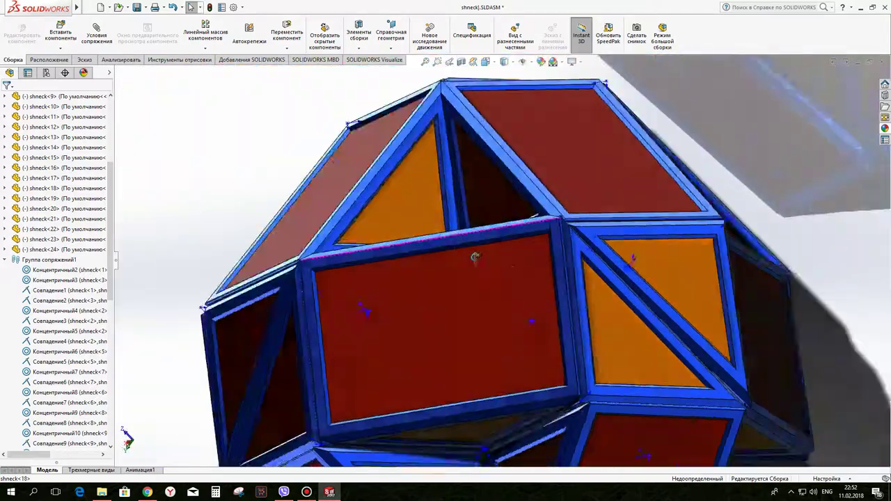
scroll(543, 320, down, 3)
scroll(566, 293, up, 5)
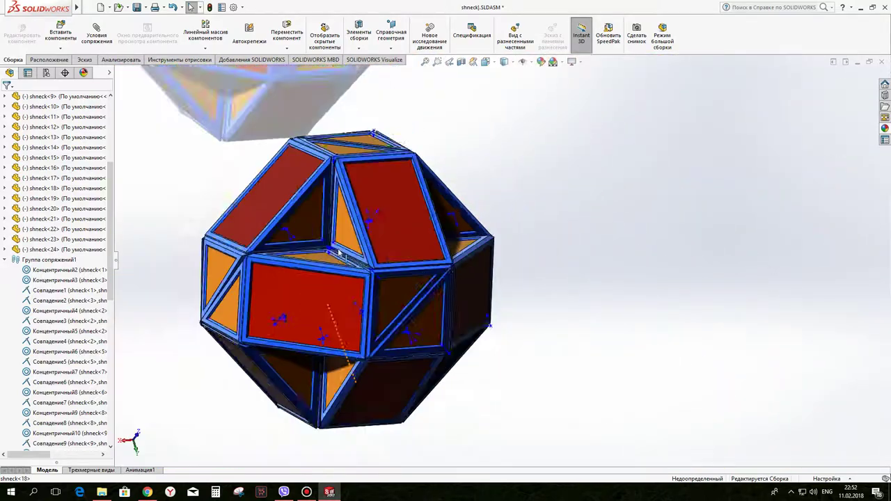
scroll(445, 278, down, 4)
middle_drag(446, 278, 424, 268)
scroll(414, 260, down, 2)
scroll(415, 260, up, 5)
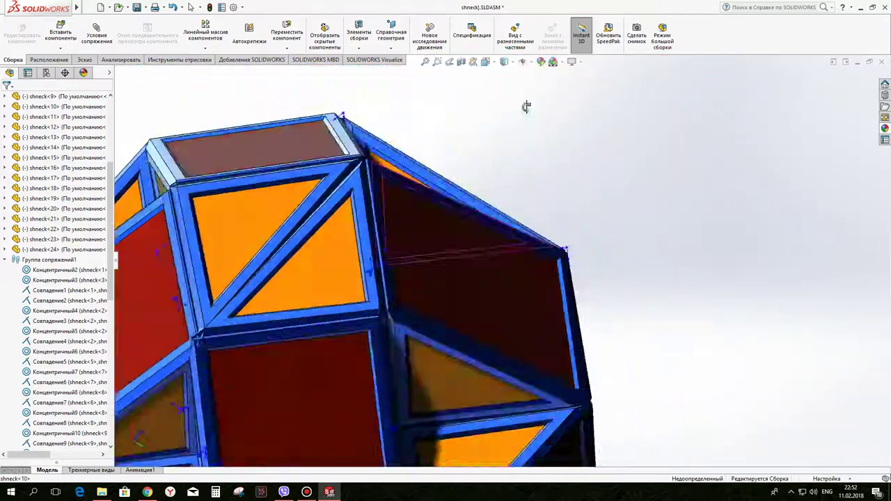
middle_drag(431, 230, 410, 199)
click(435, 270)
drag(437, 273, 447, 270)
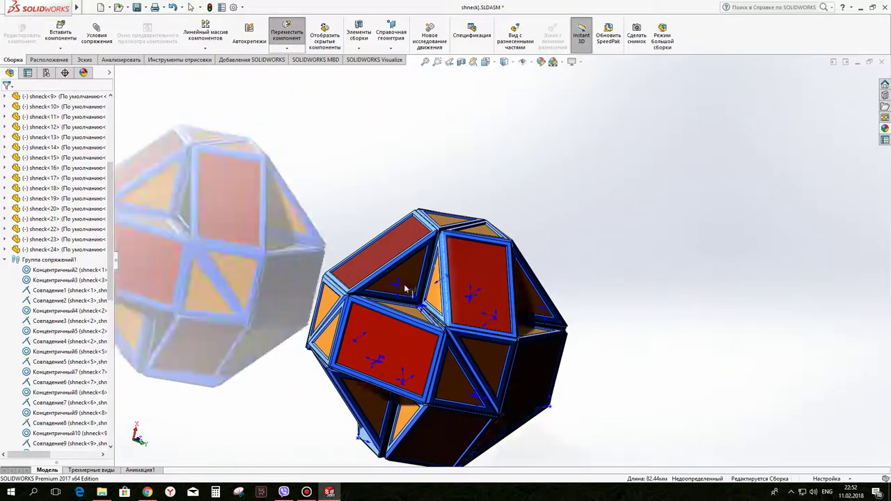
Step: Orbit to a frontal view of the polyhedron and select prism shneck<19>
middle_drag(445, 268, 408, 155)
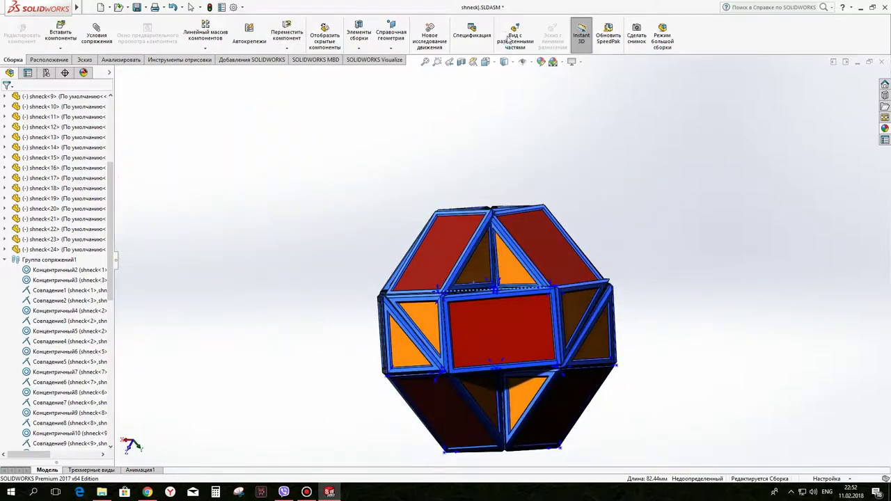
scroll(483, 380, down, 3)
mouse_move(497, 369)
middle_down()
mouse_move(614, 121)
mouse_move(587, 88)
middle_up()
scroll(586, 87, down, 3)
scroll(612, 230, down, 3)
click(562, 174)
scroll(567, 175, up, 3)
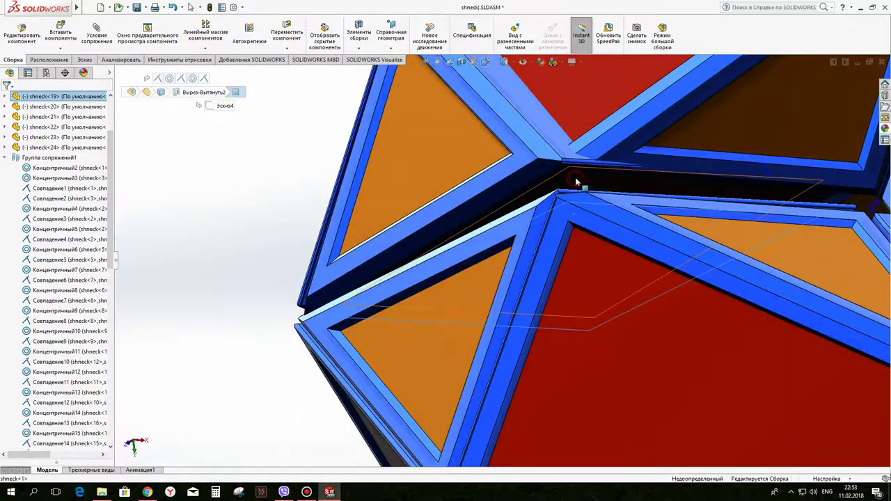
click(577, 179)
middle_drag(577, 179, 610, 176)
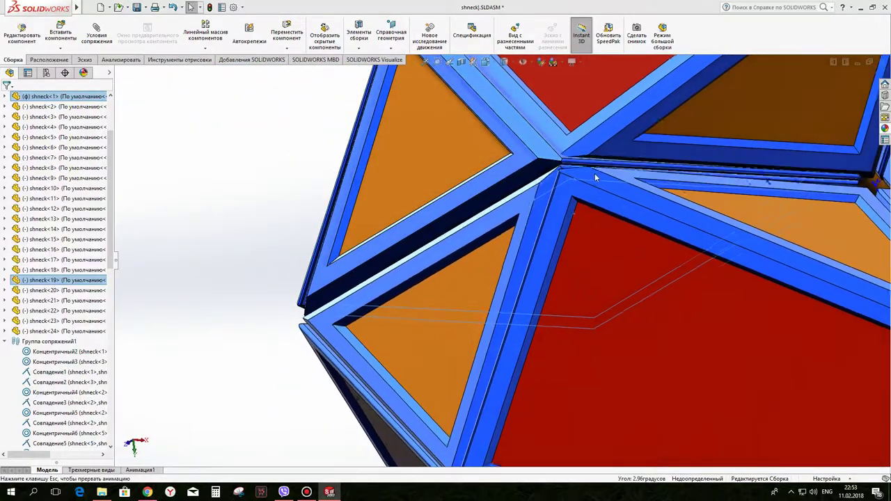
scroll(595, 202, up, 3)
scroll(590, 226, up, 3)
scroll(590, 226, down, 5)
scroll(477, 224, down, 3)
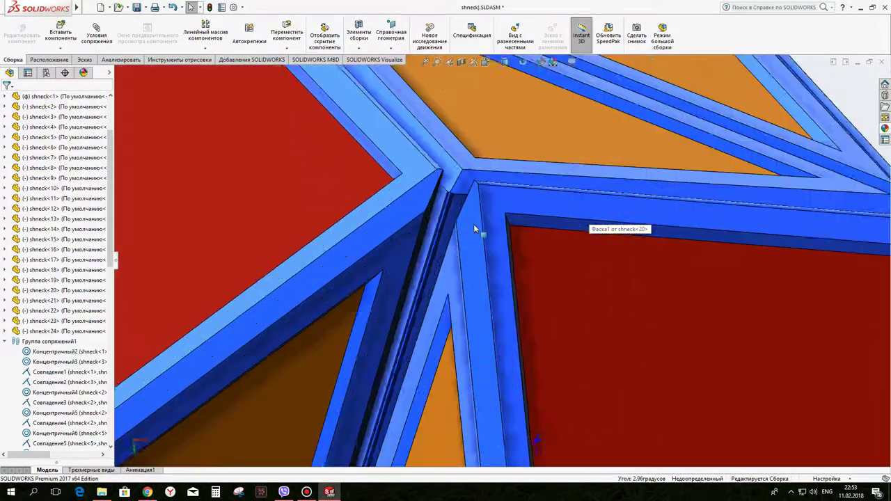
scroll(448, 225, up, 2)
click(473, 306)
scroll(473, 306, down, 2)
mouse_move(453, 298)
middle_down()
mouse_move(437, 260)
mouse_move(318, 234)
middle_up()
scroll(445, 279, down, 3)
scroll(636, 201, down, 3)
click(696, 173)
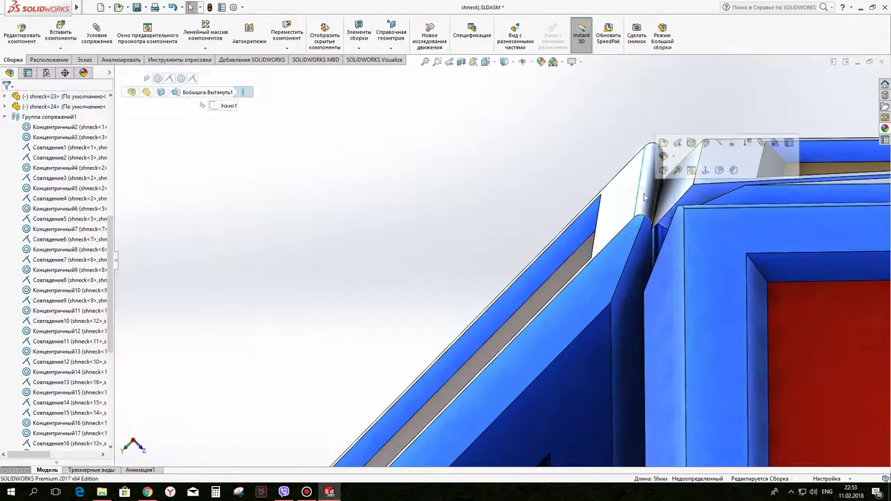
scroll(695, 172, up, 3)
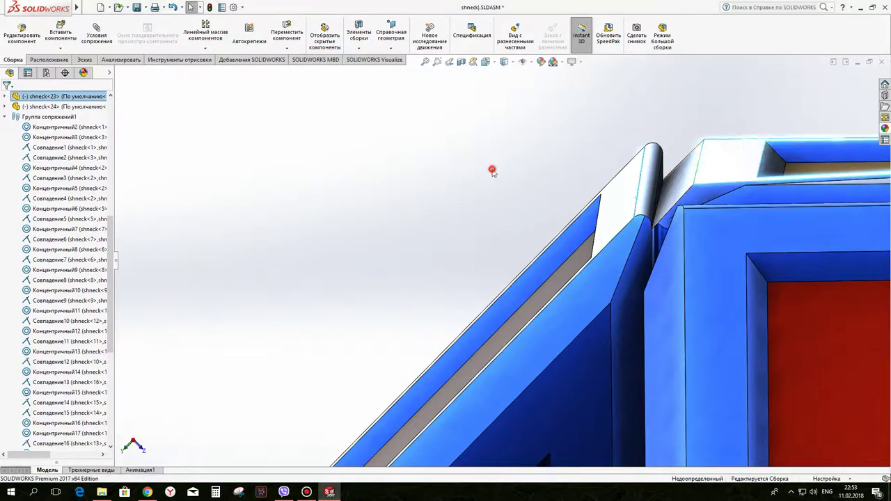
click(639, 202)
scroll(632, 215, down, 2)
scroll(631, 215, up, 3)
click(708, 218)
scroll(696, 230, down, 3)
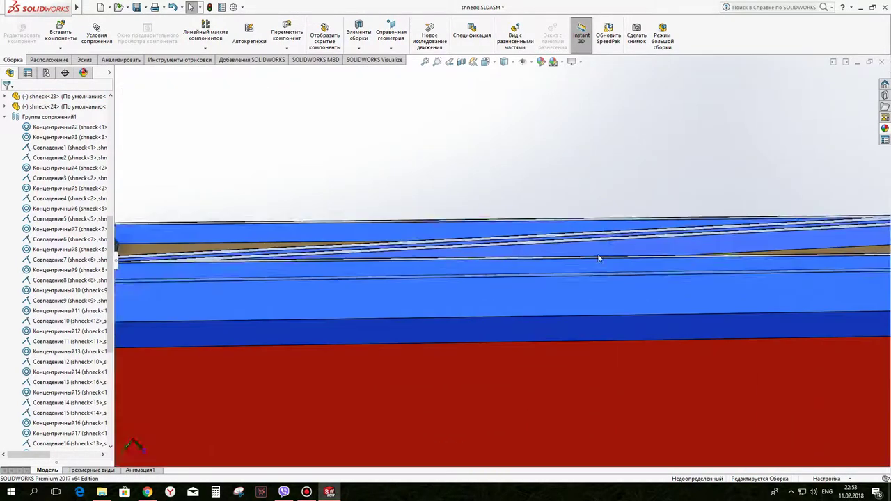
scroll(555, 271, up, 2)
scroll(556, 280, up, 2)
mouse_move(559, 286)
middle_down()
mouse_move(501, 134)
mouse_move(387, 213)
mouse_move(455, 248)
mouse_move(521, 249)
mouse_move(499, 200)
middle_up()
scroll(499, 200, down, 5)
mouse_move(327, 304)
middle_down()
mouse_move(209, 334)
mouse_move(128, 371)
mouse_move(384, 342)
mouse_move(477, 298)
mouse_move(555, 425)
mouse_move(536, 411)
mouse_move(628, 346)
middle_up()
scroll(478, 297, up, 5)
scroll(478, 298, down, 4)
scroll(477, 298, up, 4)
scroll(477, 298, down, 5)
scroll(536, 411, up, 5)
scroll(536, 410, down, 5)
scroll(628, 345, down, 5)
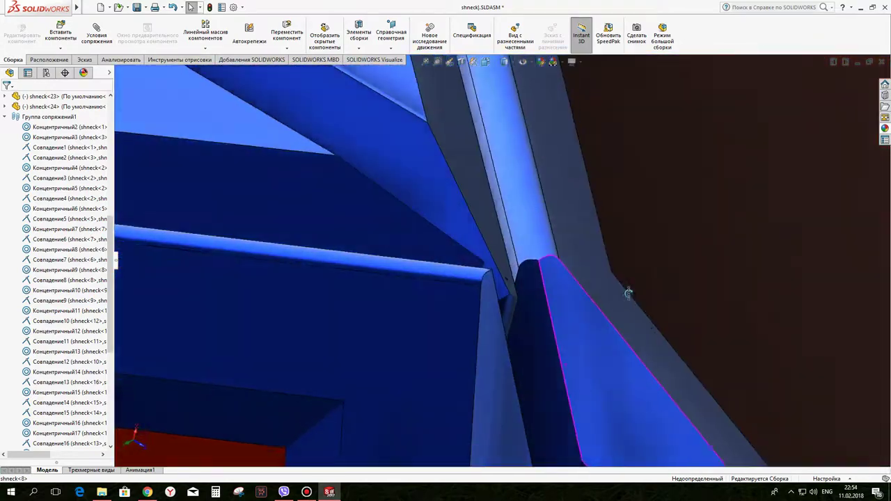
scroll(627, 295, up, 3)
scroll(550, 248, up, 2)
scroll(549, 251, up, 2)
scroll(507, 285, up, 2)
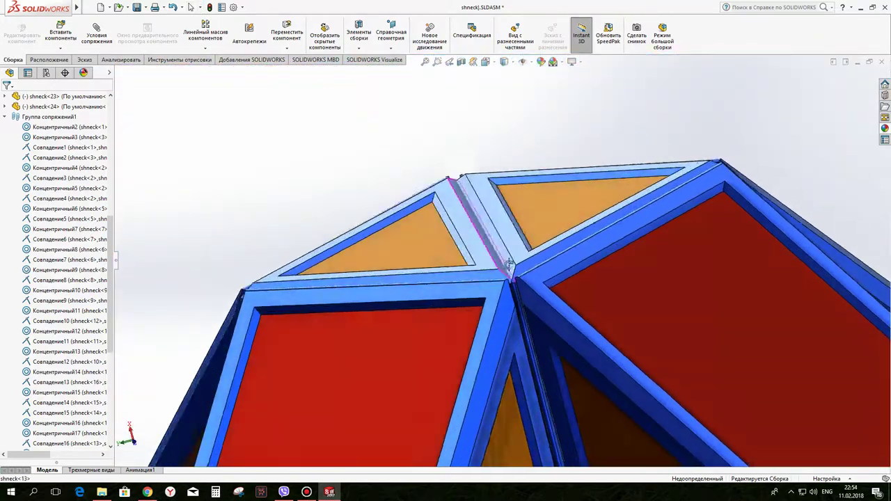
middle_drag(507, 284, 517, 333)
scroll(517, 333, up, 3)
scroll(522, 267, up, 3)
middle_drag(522, 267, 485, 256)
scroll(485, 255, down, 2)
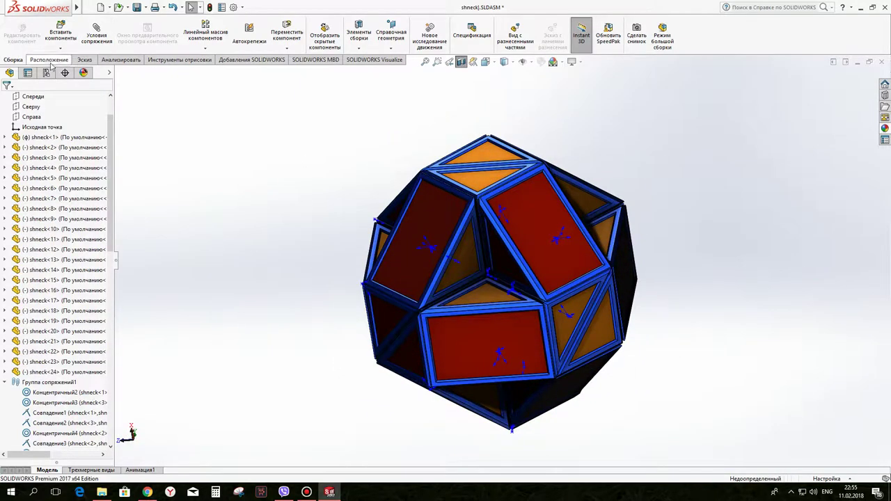
Step: Open the PhotoView 360 preview window from Render Tools, accepting the perspective-view prompt
click(167, 59)
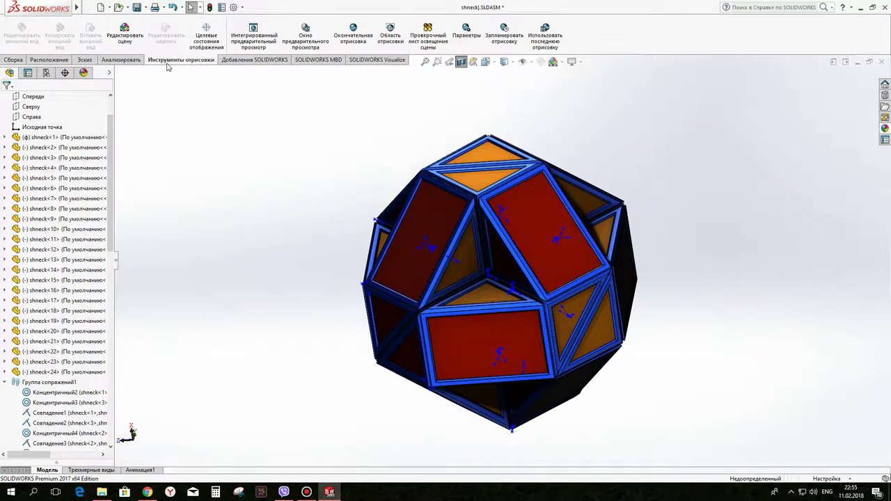
click(306, 33)
click(427, 230)
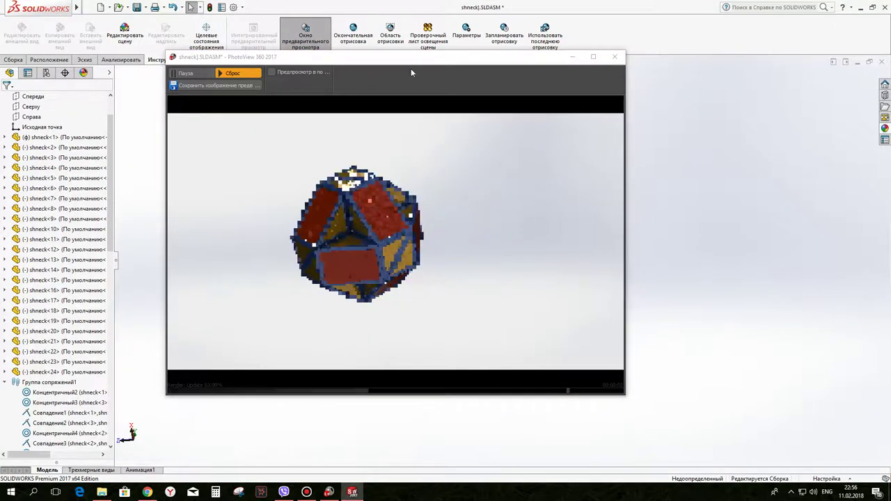
Step: Shift the render preview aside and orbit the assembly to check the render from new angles
drag(419, 58, 354, 364)
middle_drag(358, 263, 389, 313)
scroll(394, 370, down, 3)
scroll(393, 371, down, 3)
drag(393, 370, 526, 162)
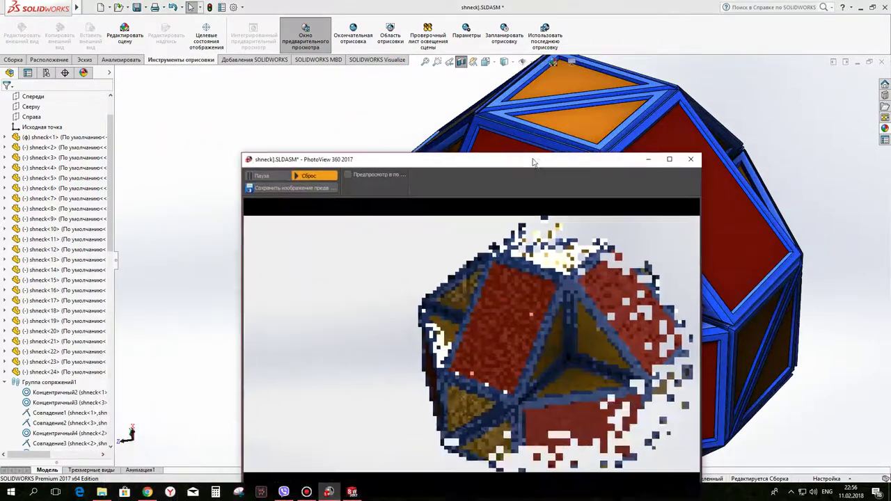
scroll(841, 359, down, 3)
middle_drag(841, 359, 243, 118)
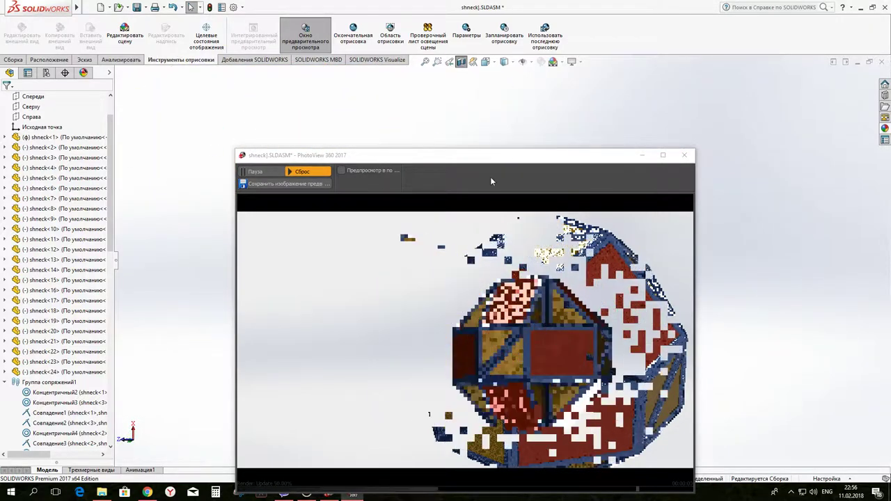
drag(489, 155, 204, 159)
scroll(606, 305, up, 3)
middle_drag(666, 240, 675, 229)
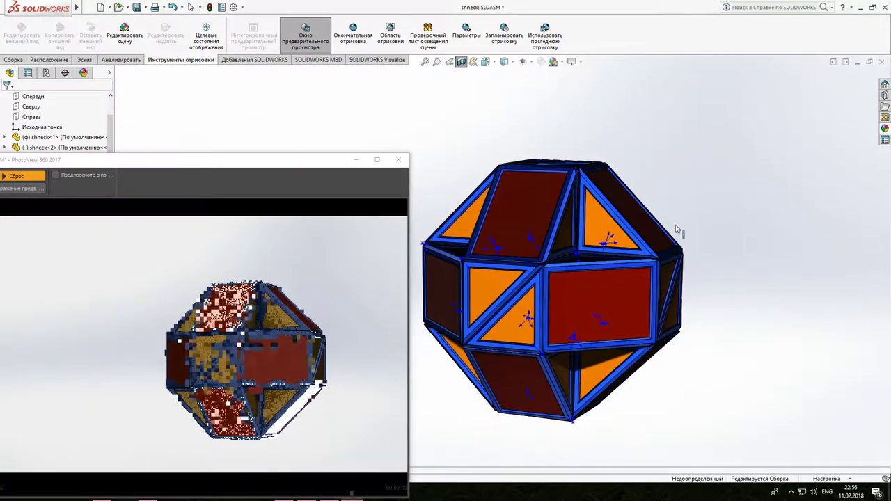
scroll(592, 307, down, 3)
scroll(592, 307, down, 2)
drag(247, 168, 559, 122)
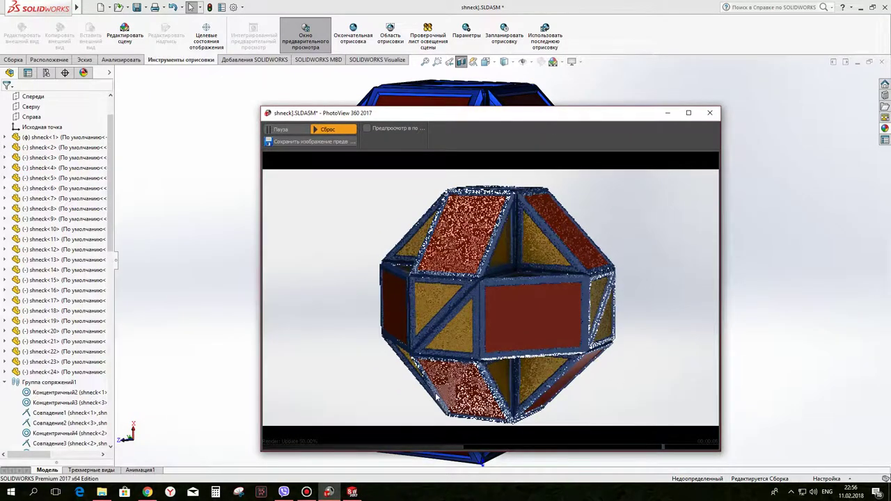
Step: Apply the checkered floor scene from Appearances > Scenes > Studio Scenes
click(884, 130)
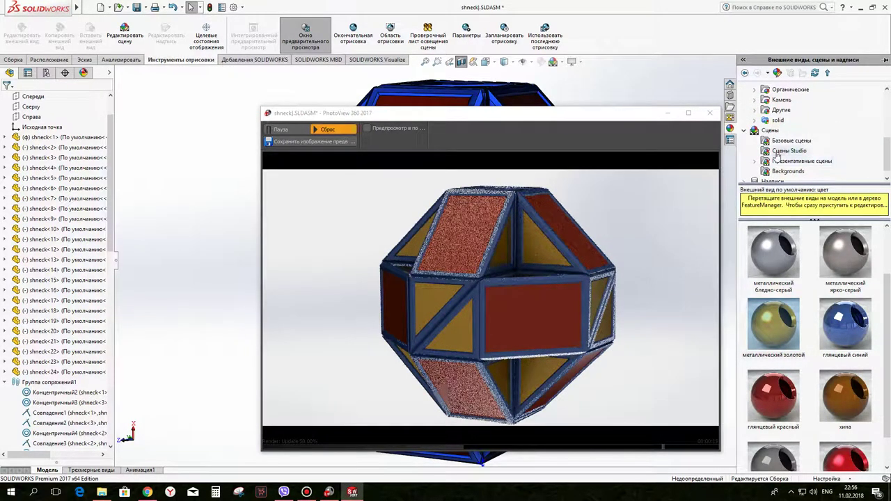
click(777, 151)
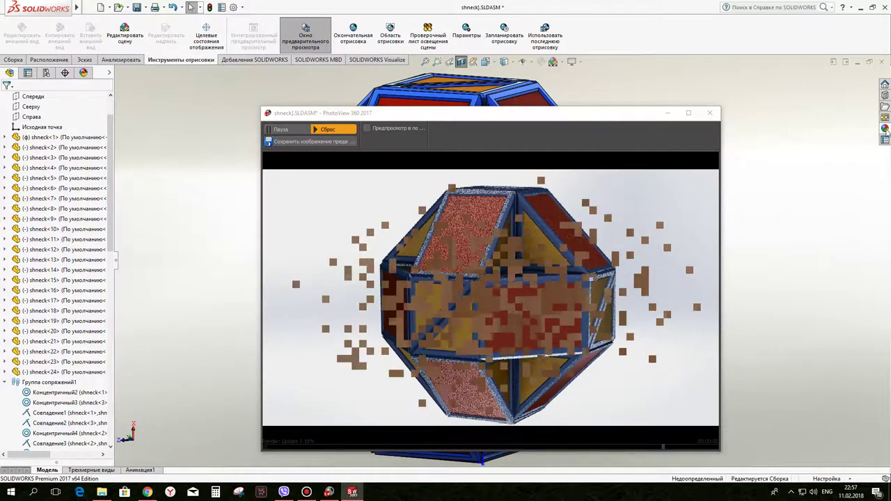
drag(623, 114, 616, 209)
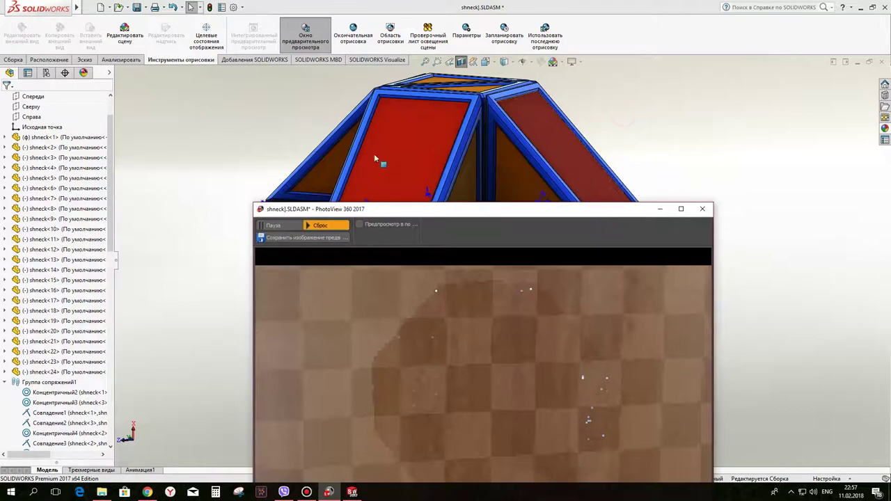
Step: Edit the Scene in DisplayManager and align the floor with XZ
click(80, 73)
click(31, 85)
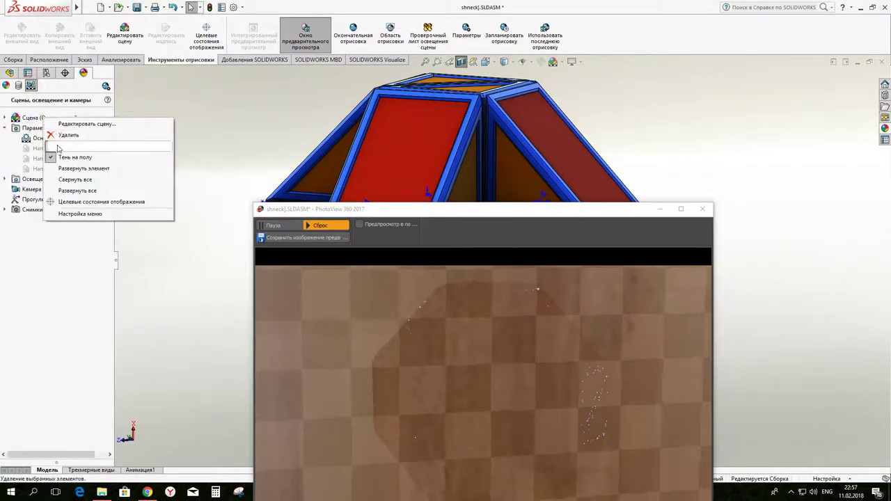
double_click(65, 128)
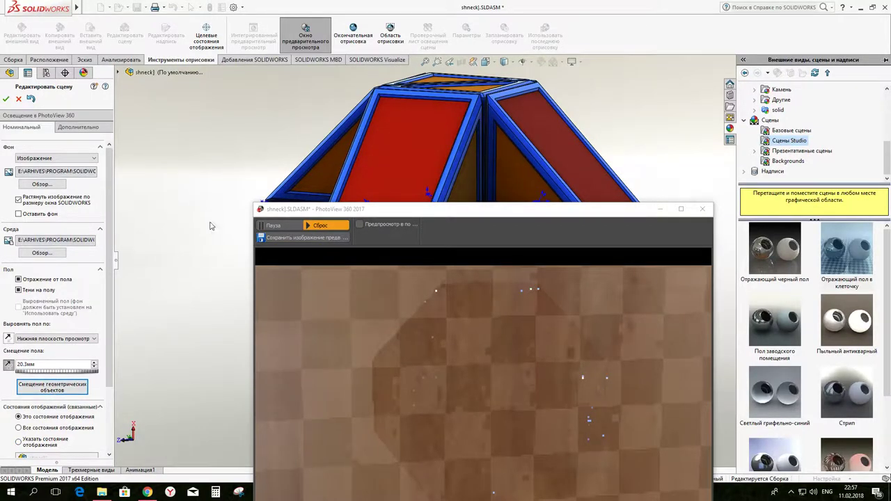
middle_drag(180, 258, 362, 268)
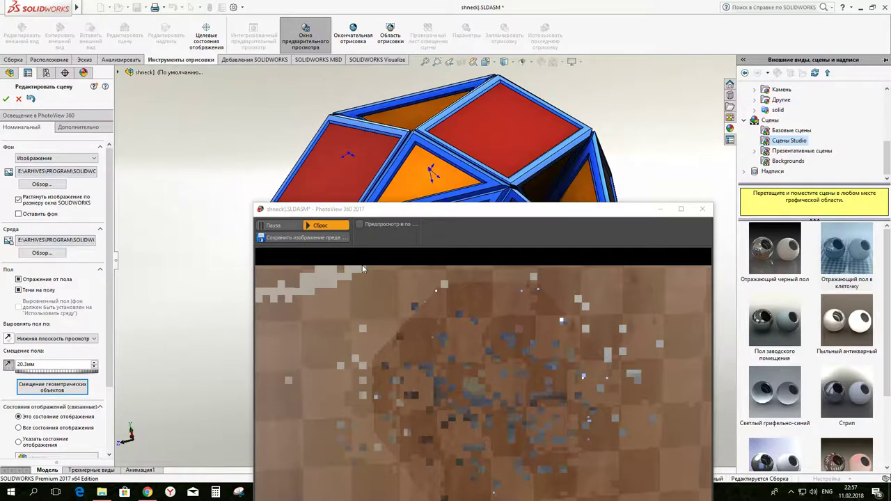
click(94, 338)
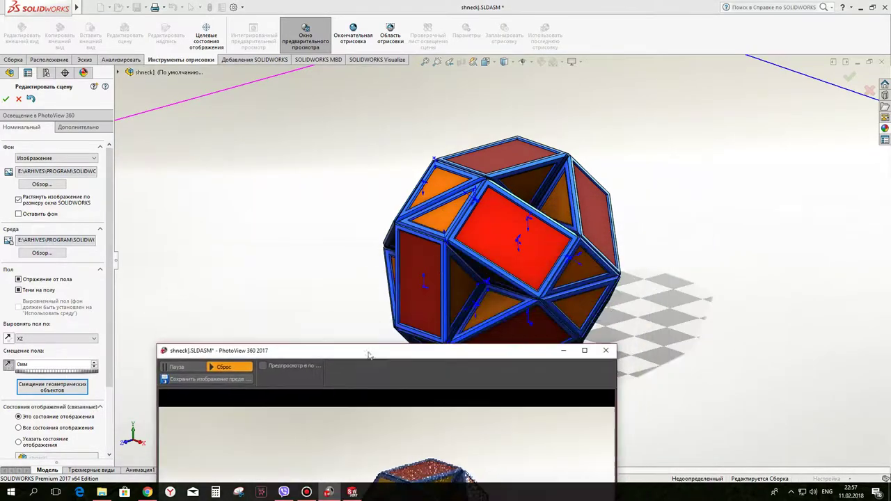
Step: Check the preview from several angles and confirm the scene with 0 mm floor offset
drag(466, 212, 358, 408)
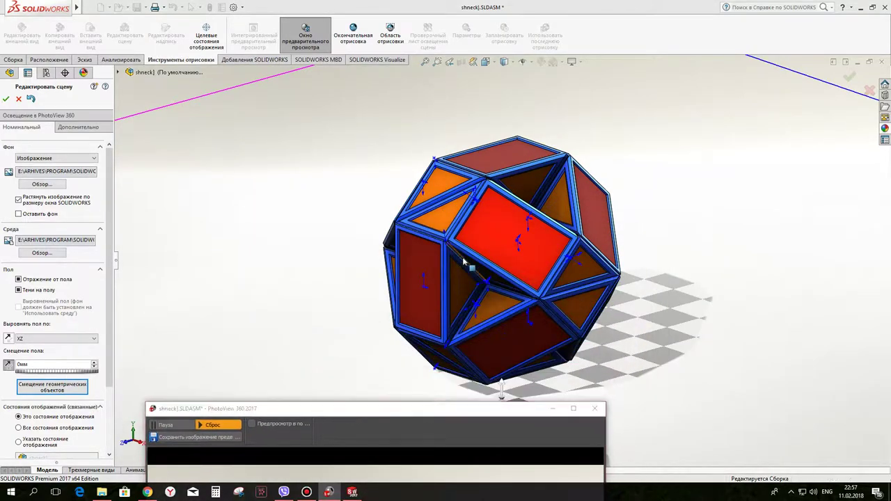
mouse_move(463, 263)
middle_down()
mouse_move(457, 218)
mouse_move(448, 285)
mouse_move(469, 402)
middle_up()
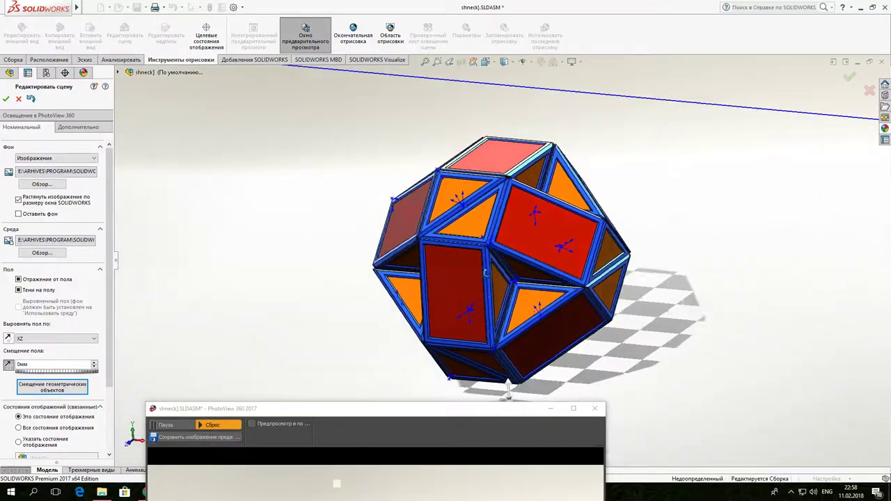
drag(470, 403, 573, 120)
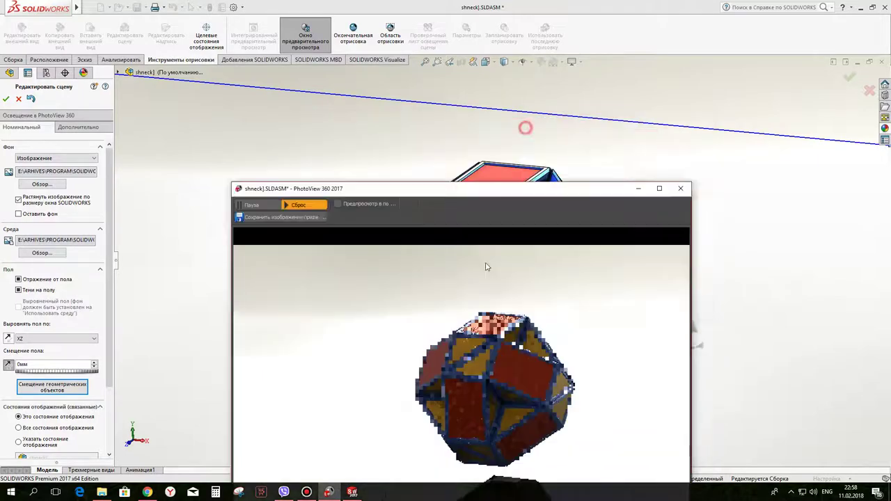
drag(480, 125, 417, 397)
mouse_move(485, 262)
middle_down()
mouse_move(470, 309)
mouse_move(491, 308)
middle_up()
drag(484, 404, 489, 155)
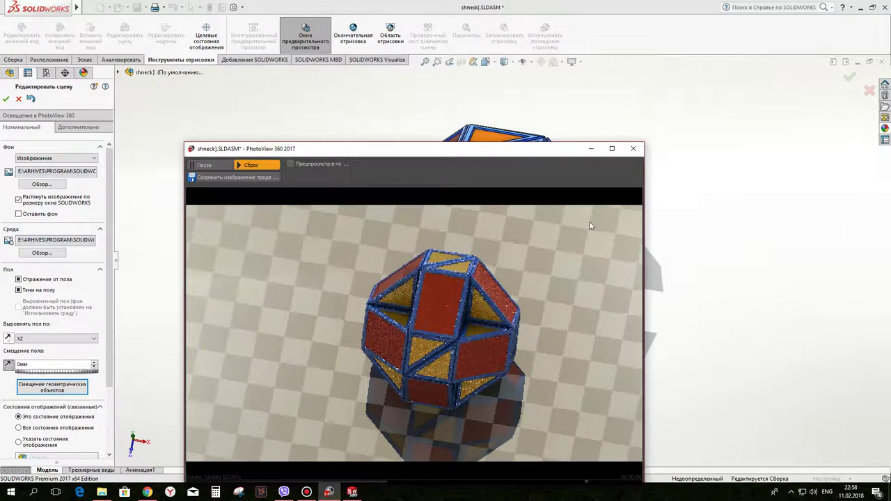
drag(487, 148, 478, 435)
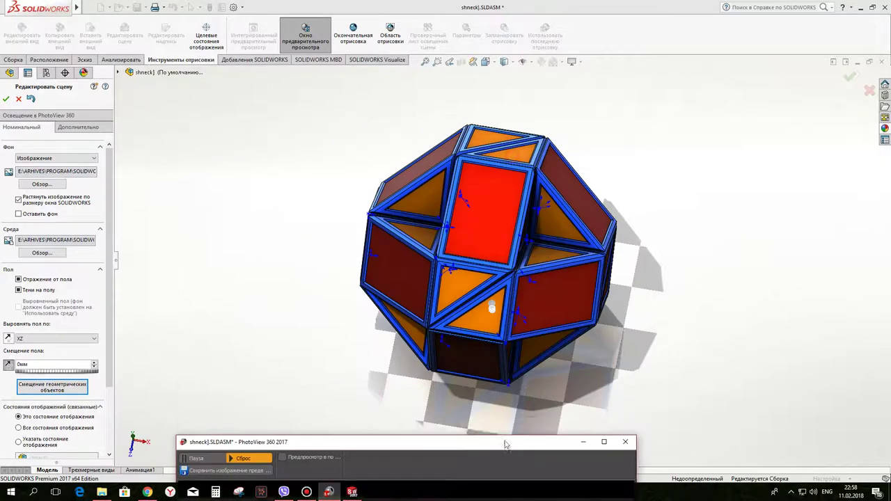
scroll(565, 293, down, 3)
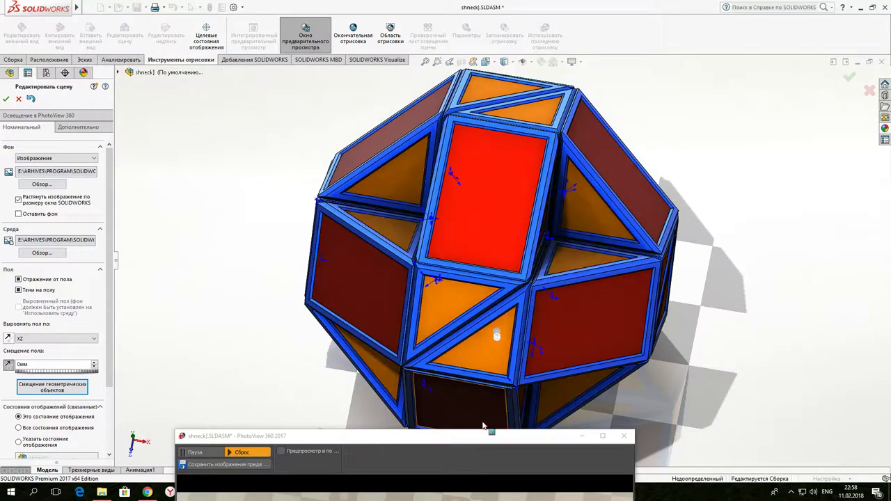
drag(487, 435, 549, 118)
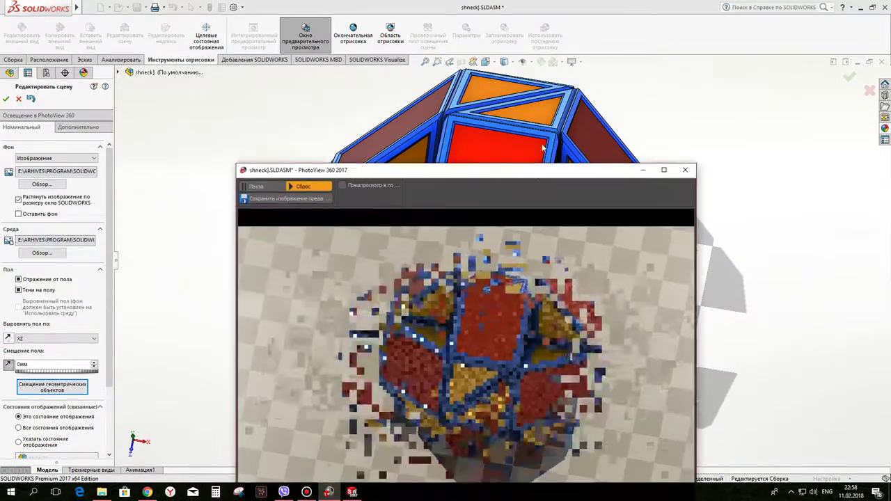
click(848, 78)
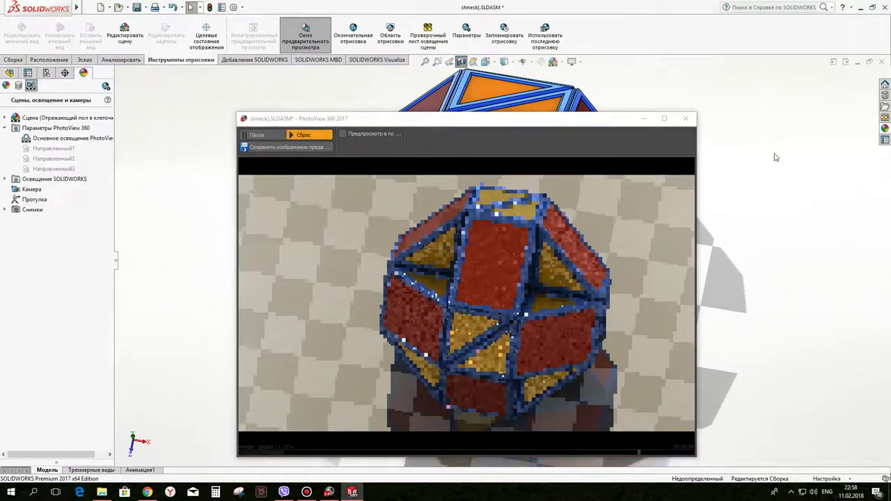